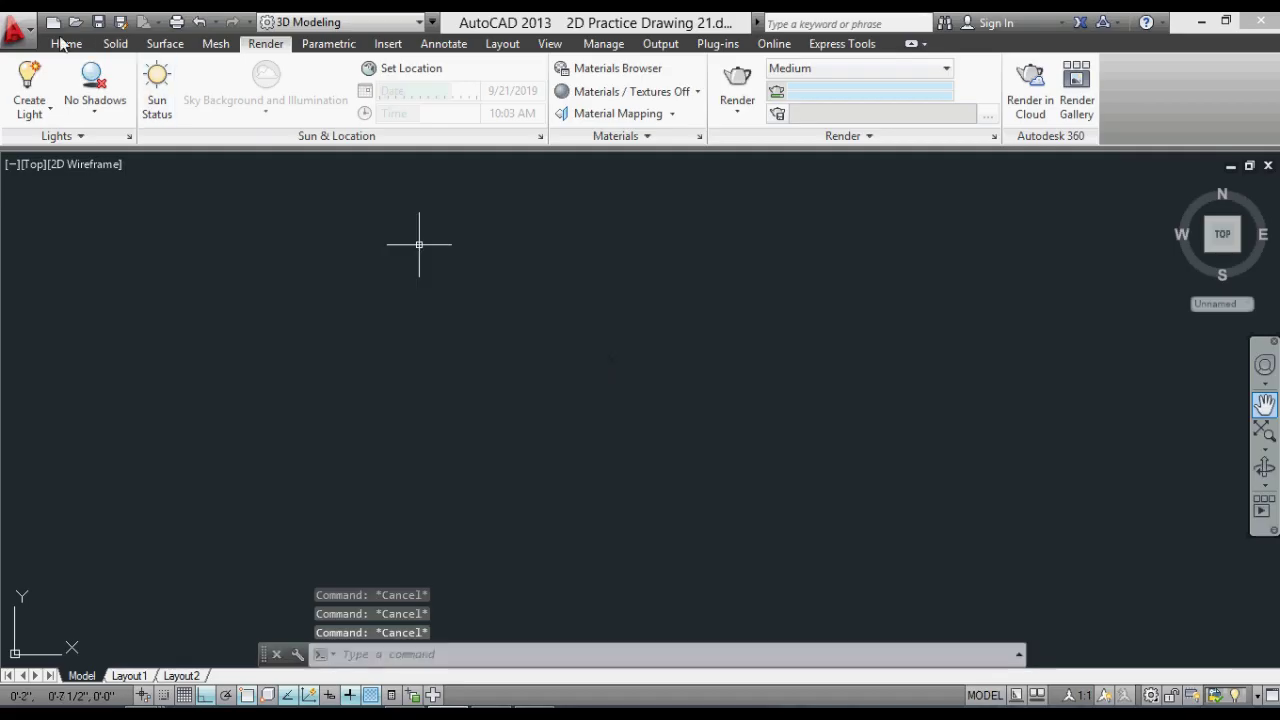
# From the Home tab, start a line and draw the first 12-unit segment to the right.
pyautogui.click(62, 44)
pyautogui.click(457, 384)
pyautogui.press('Escape')
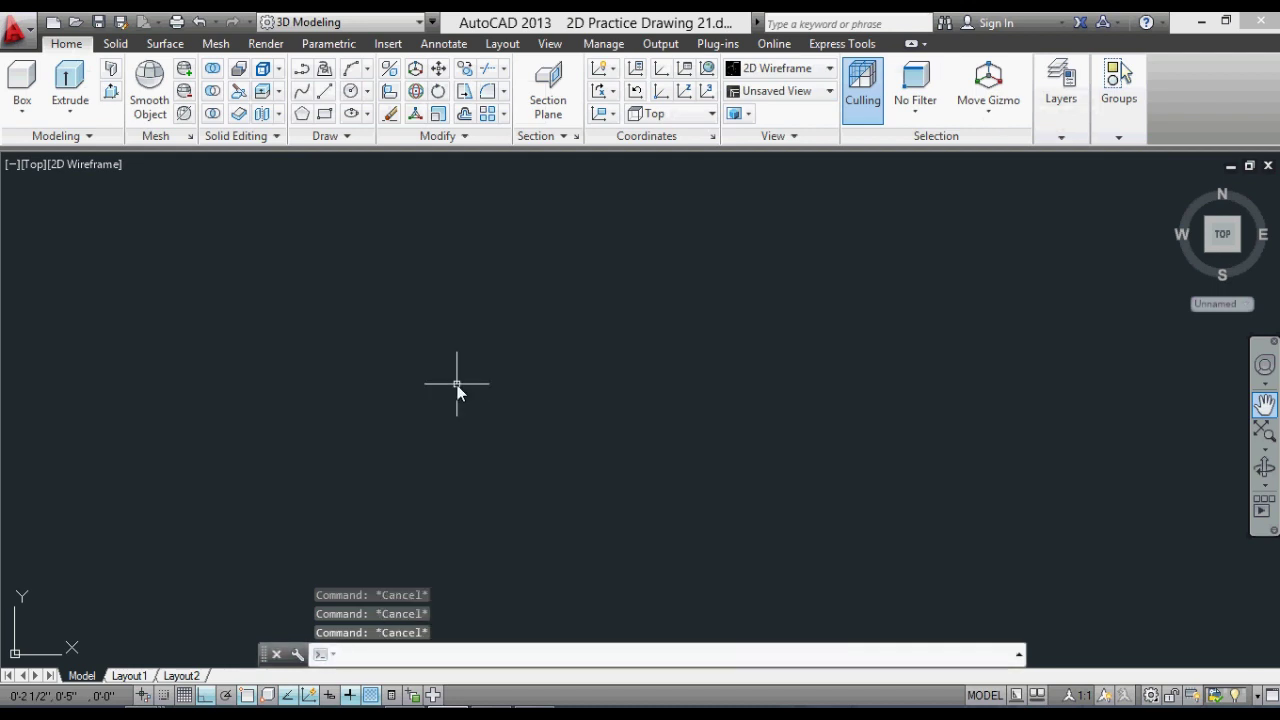
pyautogui.write('l')
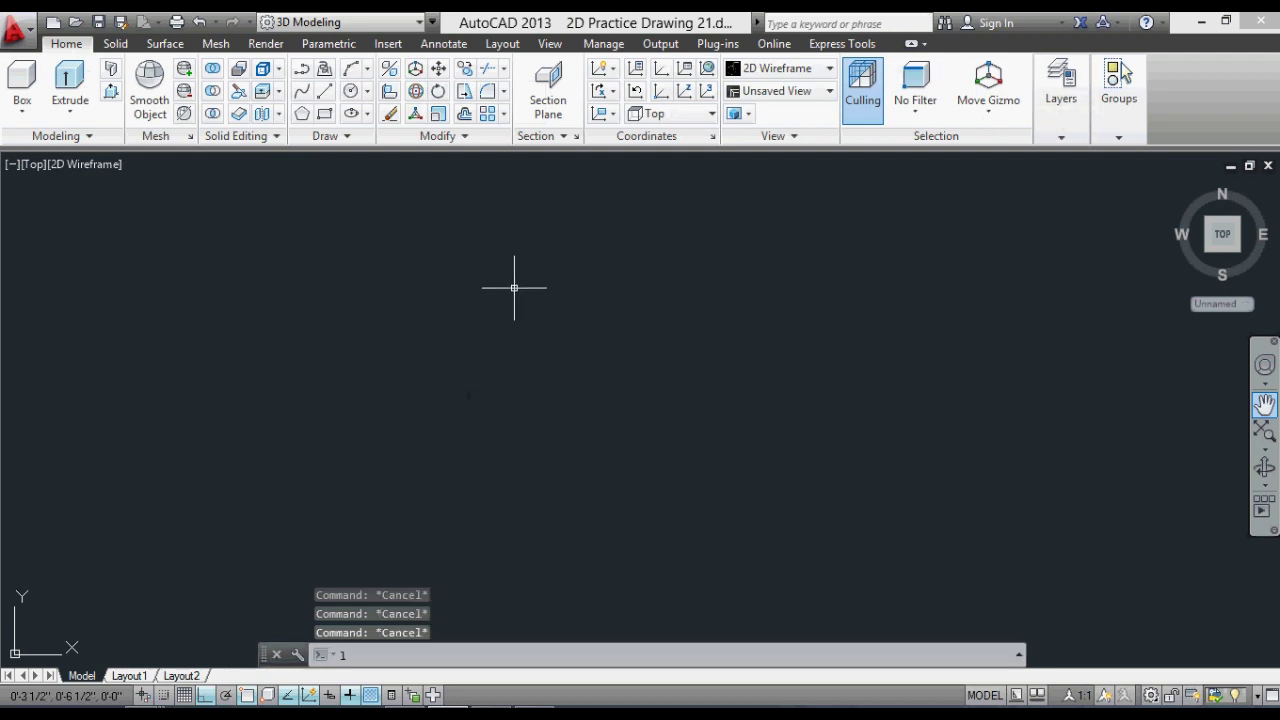
pyautogui.press('Return')
pyautogui.click(498, 268)
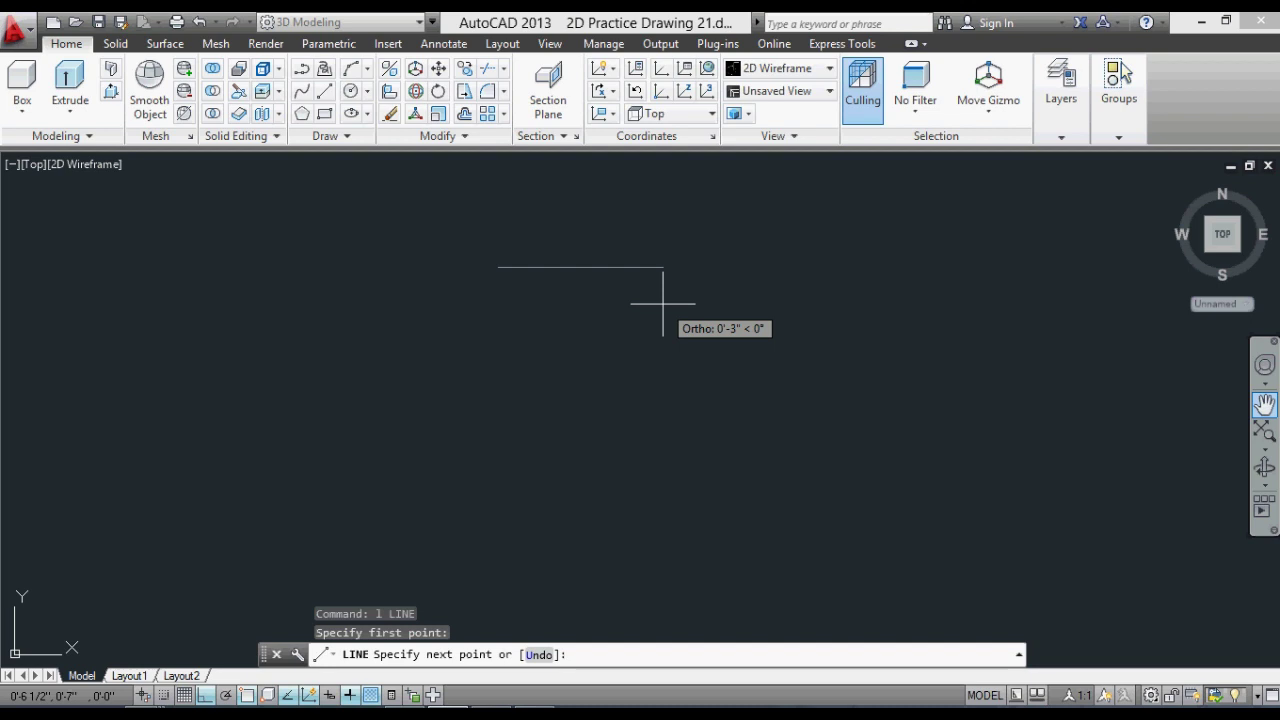
pyautogui.write('12')
pyautogui.press('Return')
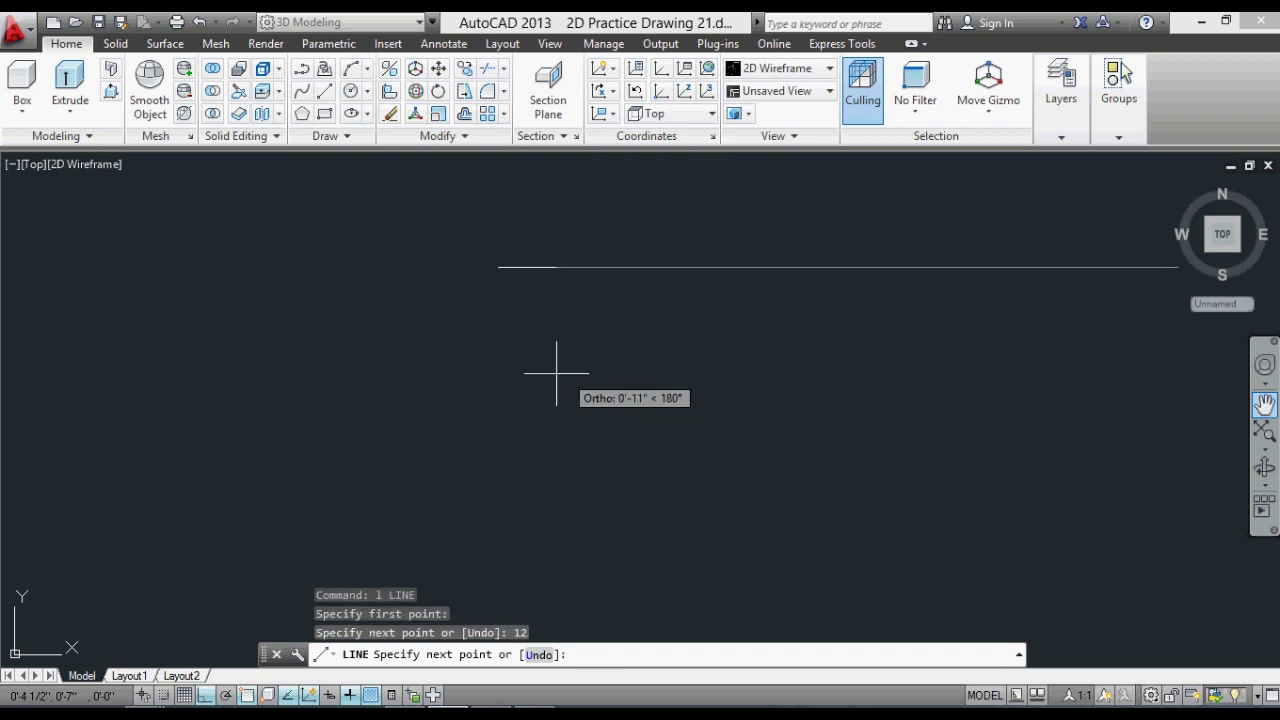
# Continue the zigzag with segments of 6 down, 12 left, 12 down, 12 right and 12 down.
pyautogui.scroll(-3, 551, 346)
pyautogui.scroll(-3, 700, 429)
pyautogui.scroll(-5, 681, 396)
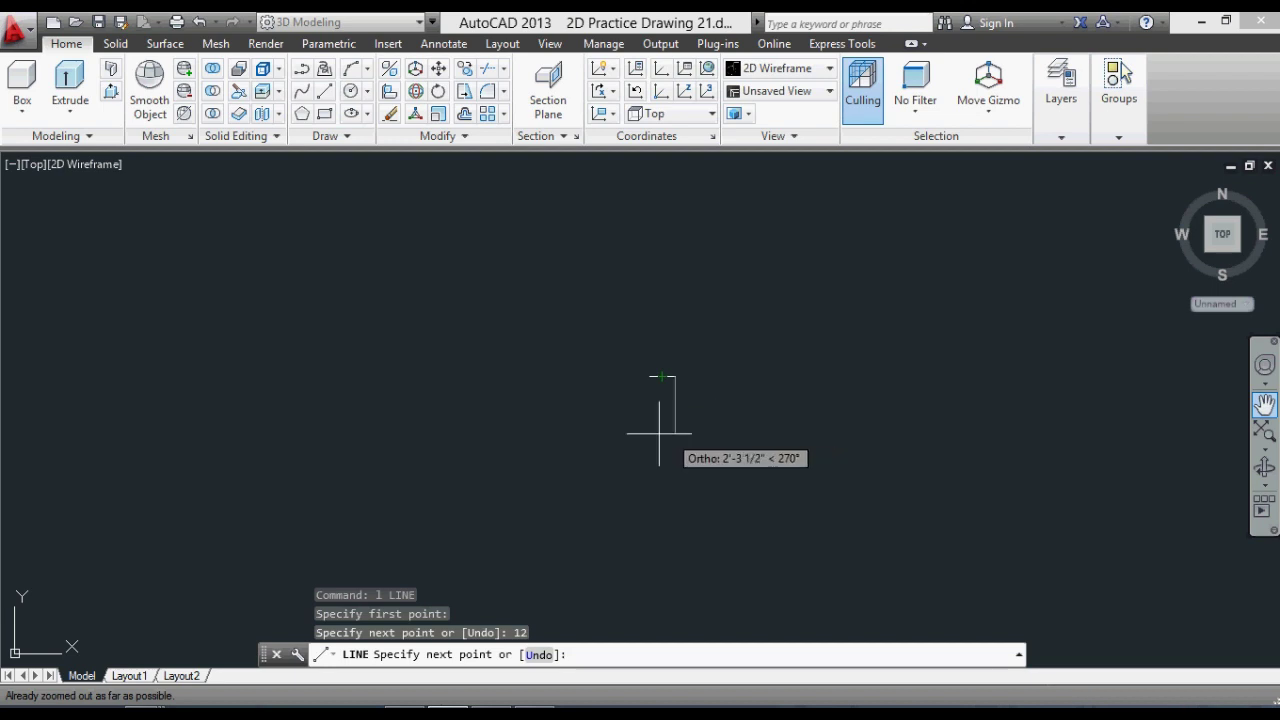
pyautogui.scroll(5, 663, 434)
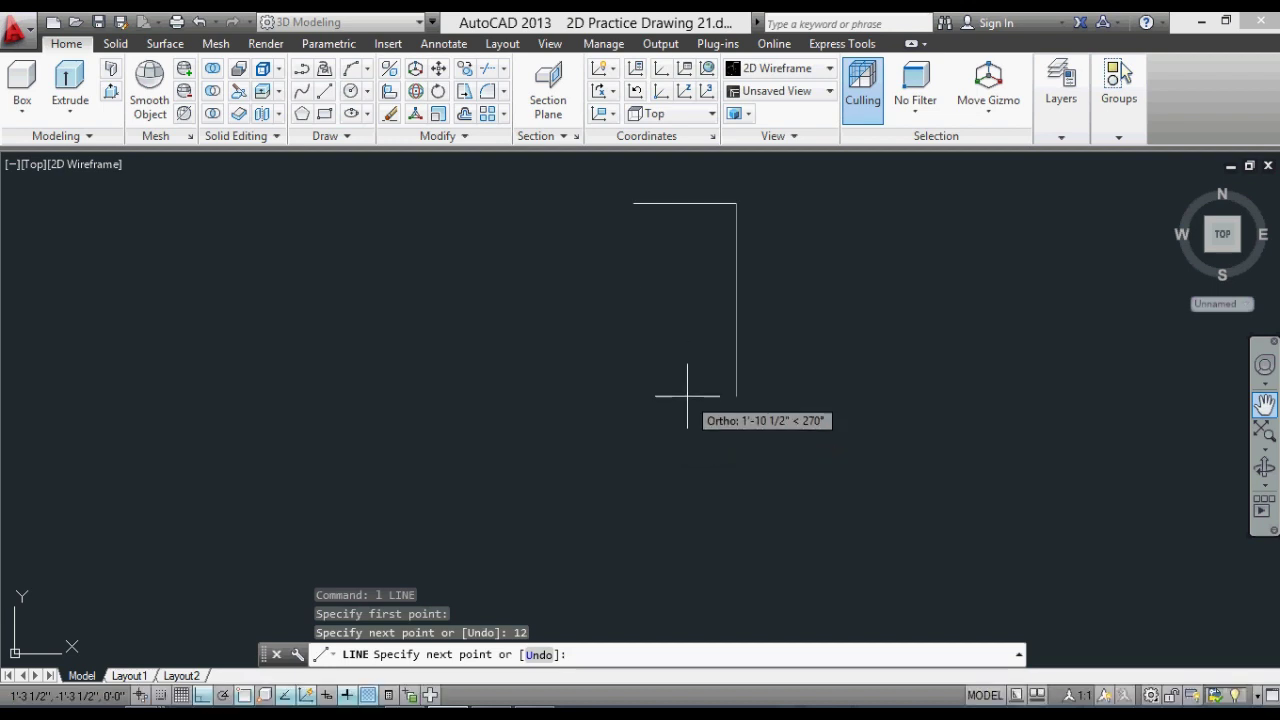
pyautogui.write('6')
pyautogui.press('Return')
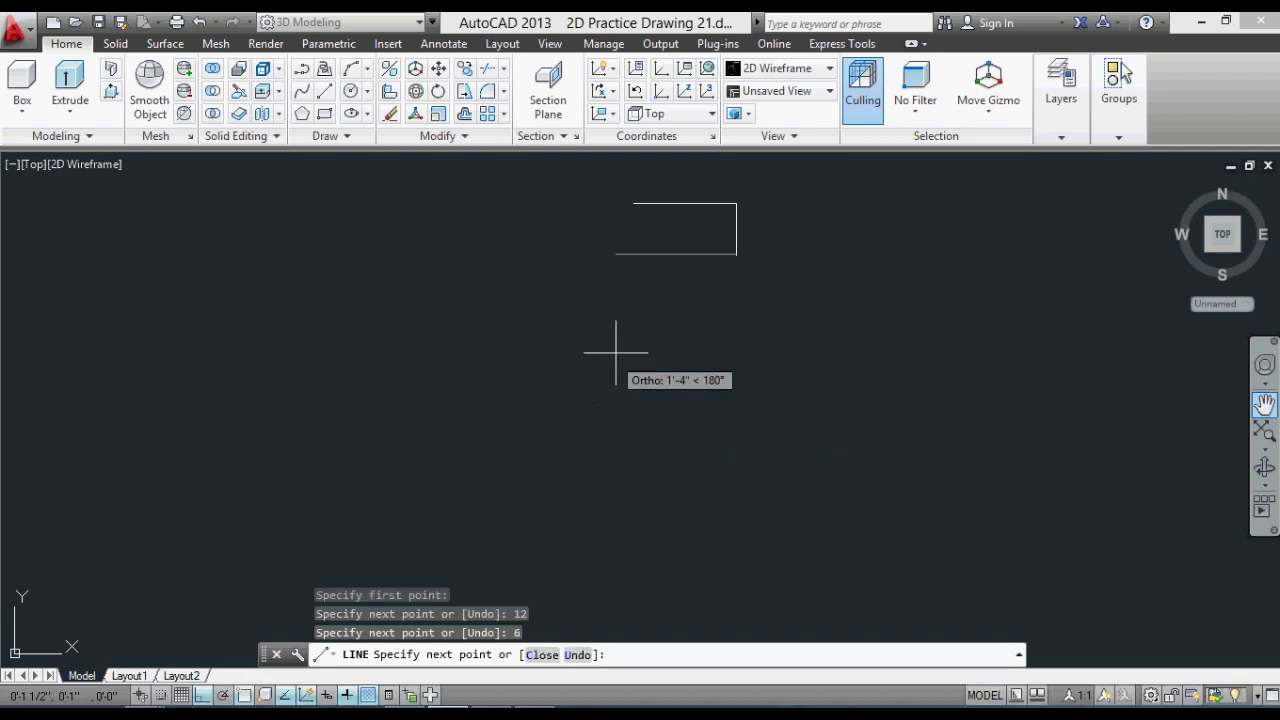
pyautogui.write('12')
pyautogui.press('Return')
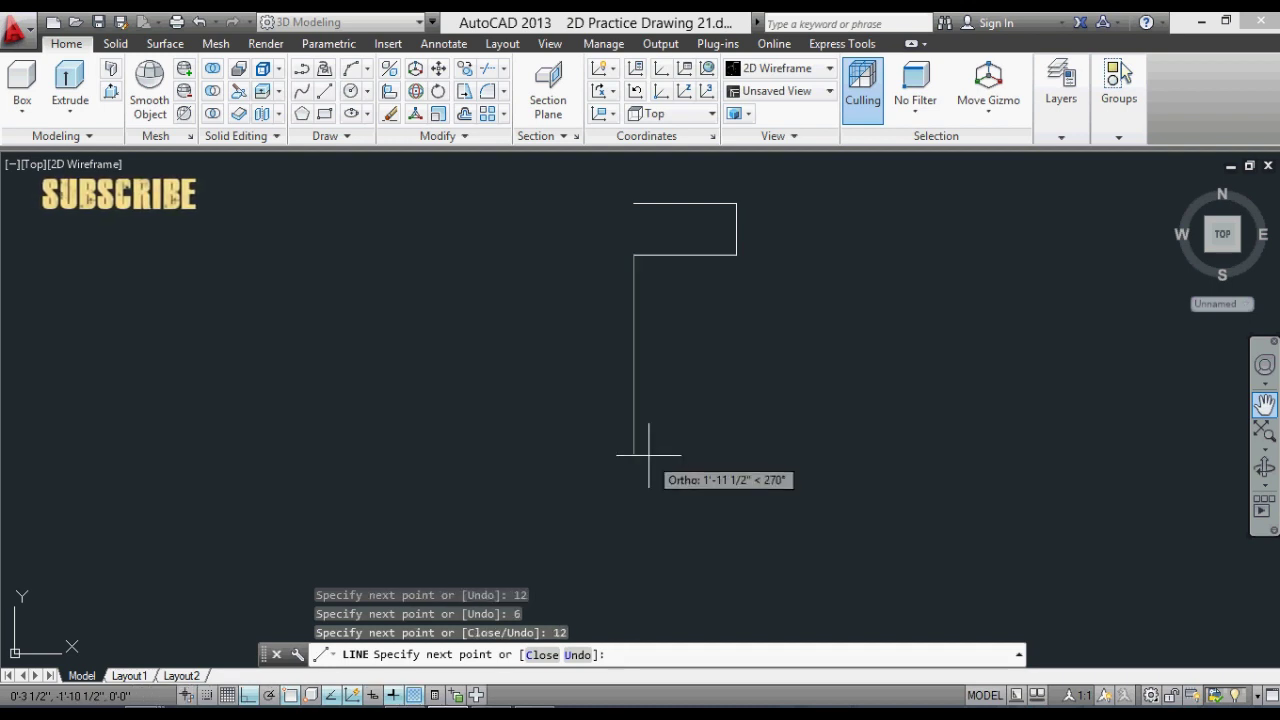
pyautogui.write('12')
pyautogui.press('Return')
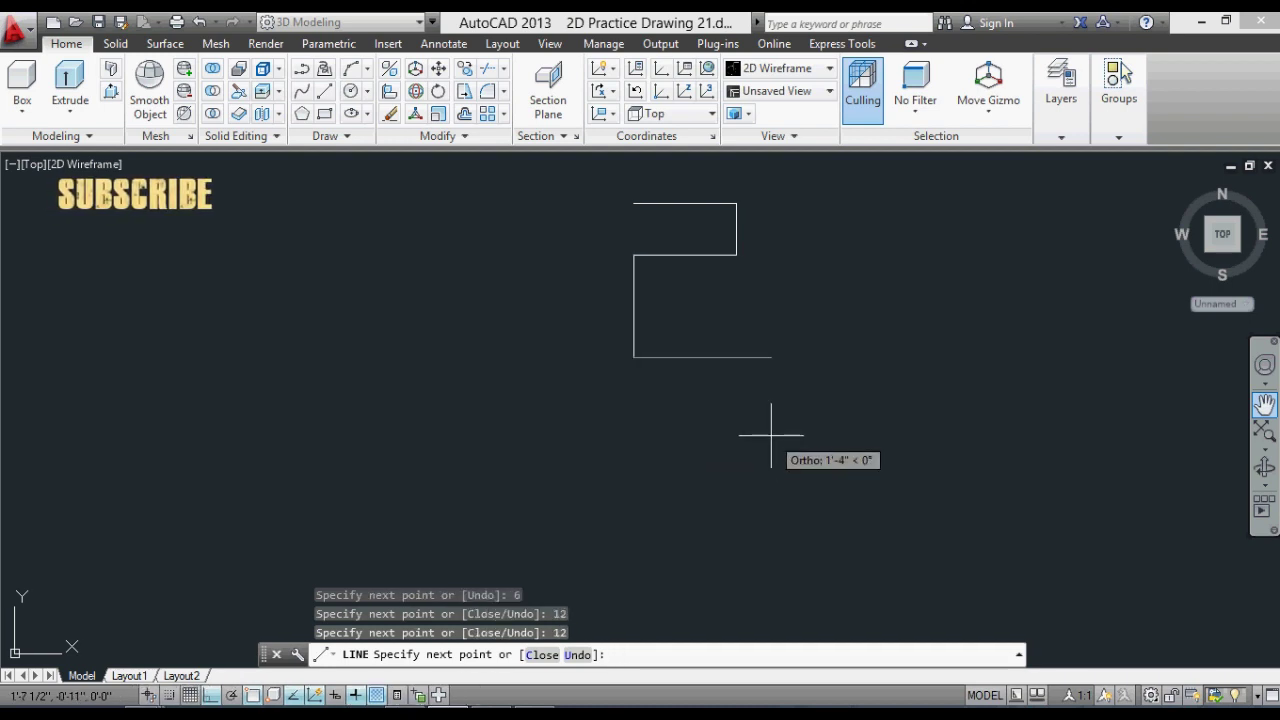
pyautogui.write('12')
pyautogui.press('Return')
pyautogui.write('1')
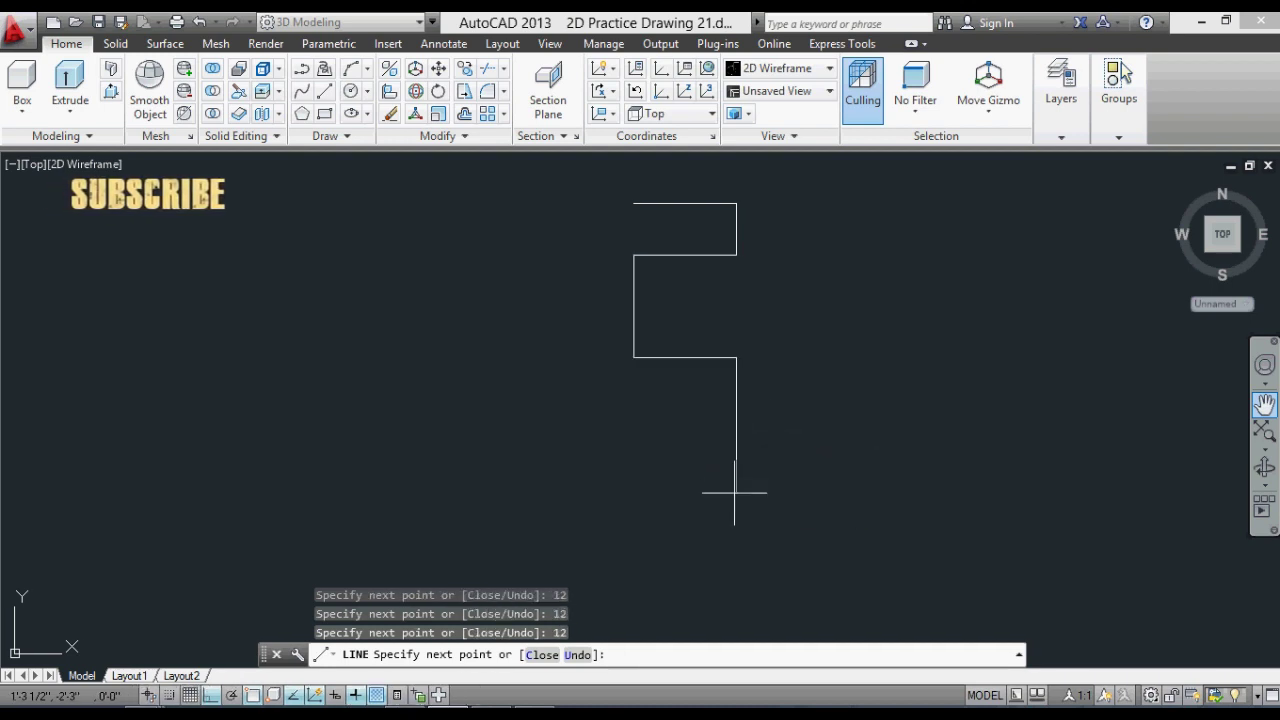
pyautogui.write('12')
pyautogui.press('Return')
pyautogui.write('1')
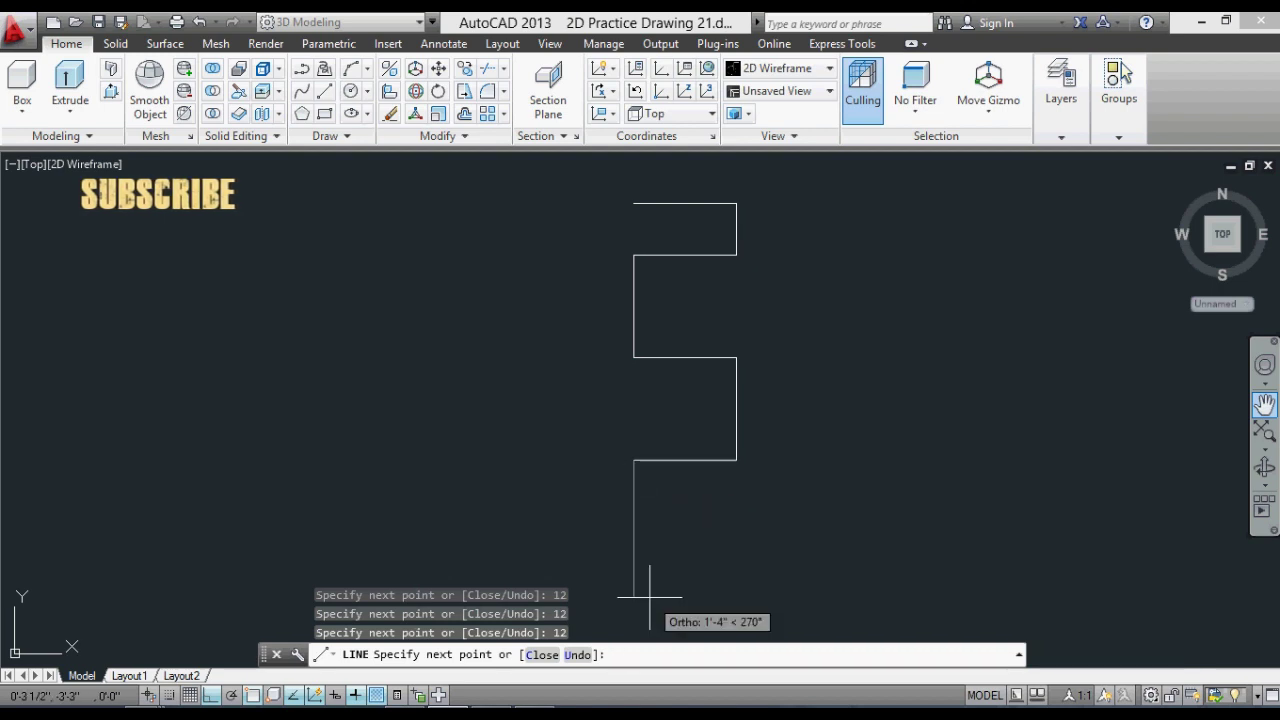
pyautogui.write('12')
pyautogui.press('Return')
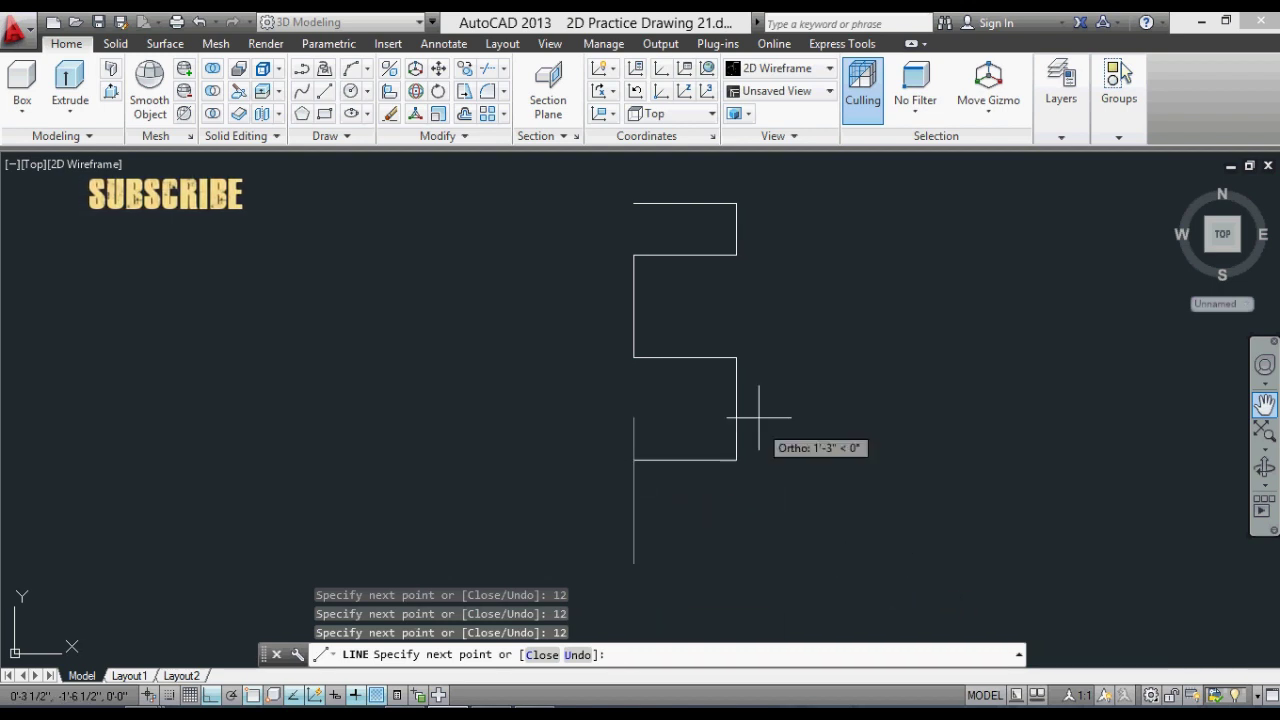
# Finish the zigzag with four more 12-unit segments, end the line and recentre the view.
pyautogui.scroll(-2, 755, 440)
pyautogui.scroll(2, 762, 482)
pyautogui.write('1')
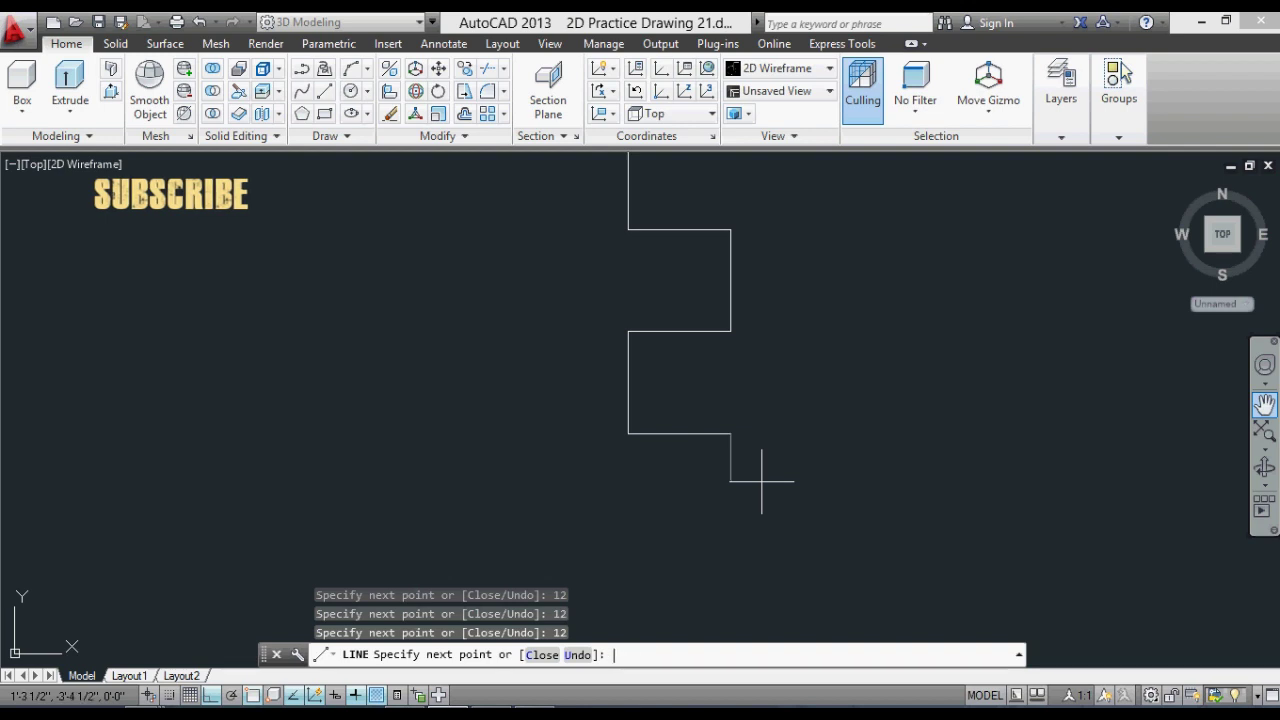
pyautogui.write('12')
pyautogui.press('Return')
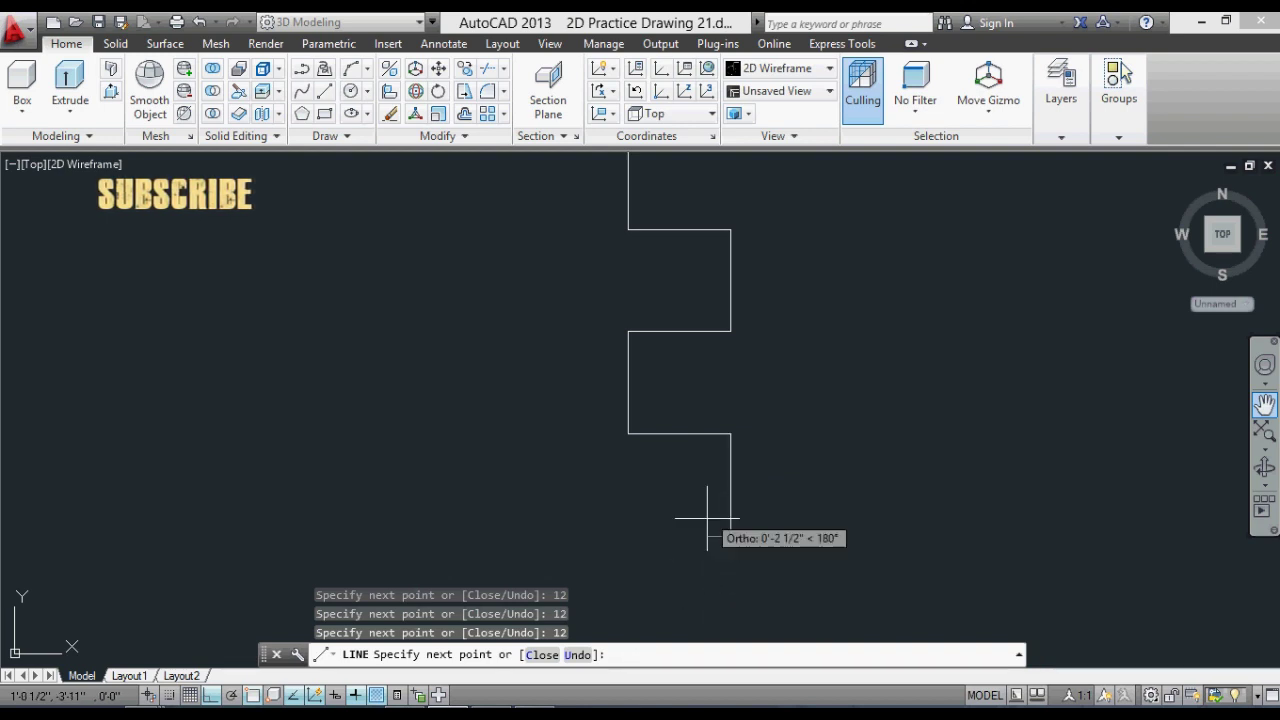
pyautogui.scroll(-3, 707, 519)
pyautogui.scroll(2, 705, 500)
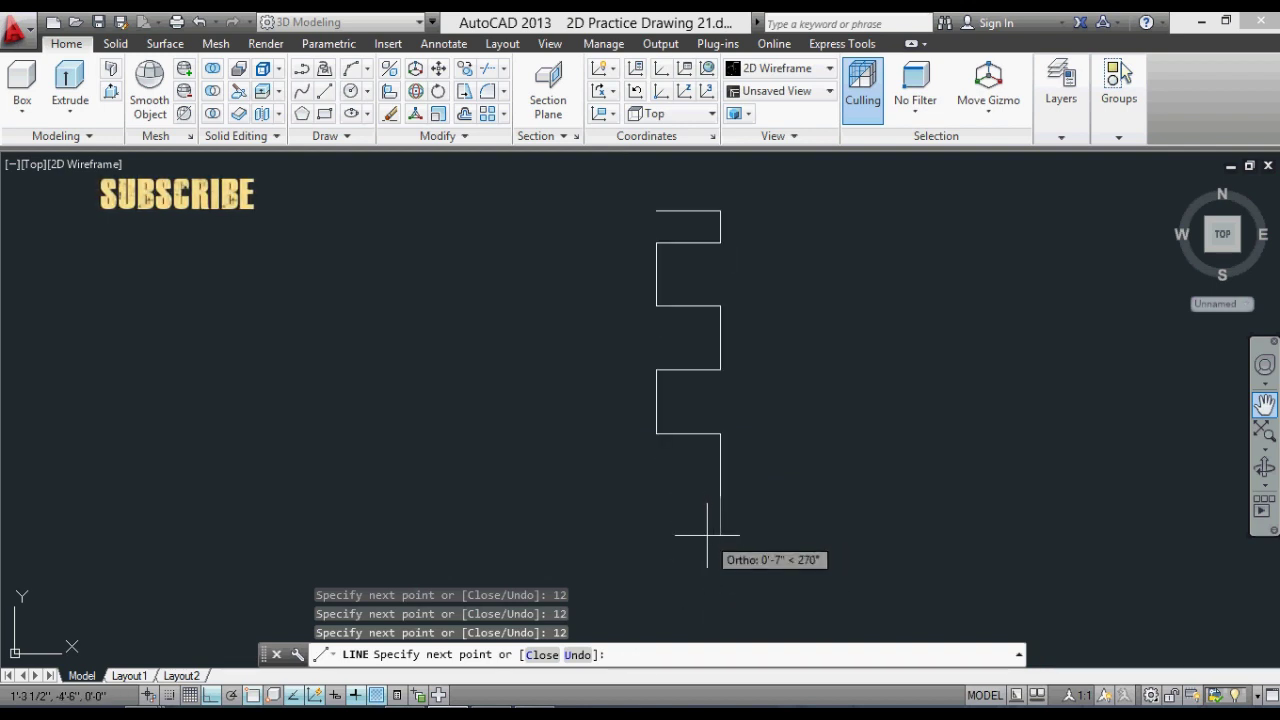
pyautogui.write('12')
pyautogui.press('Return')
pyautogui.scroll(-3, 675, 439)
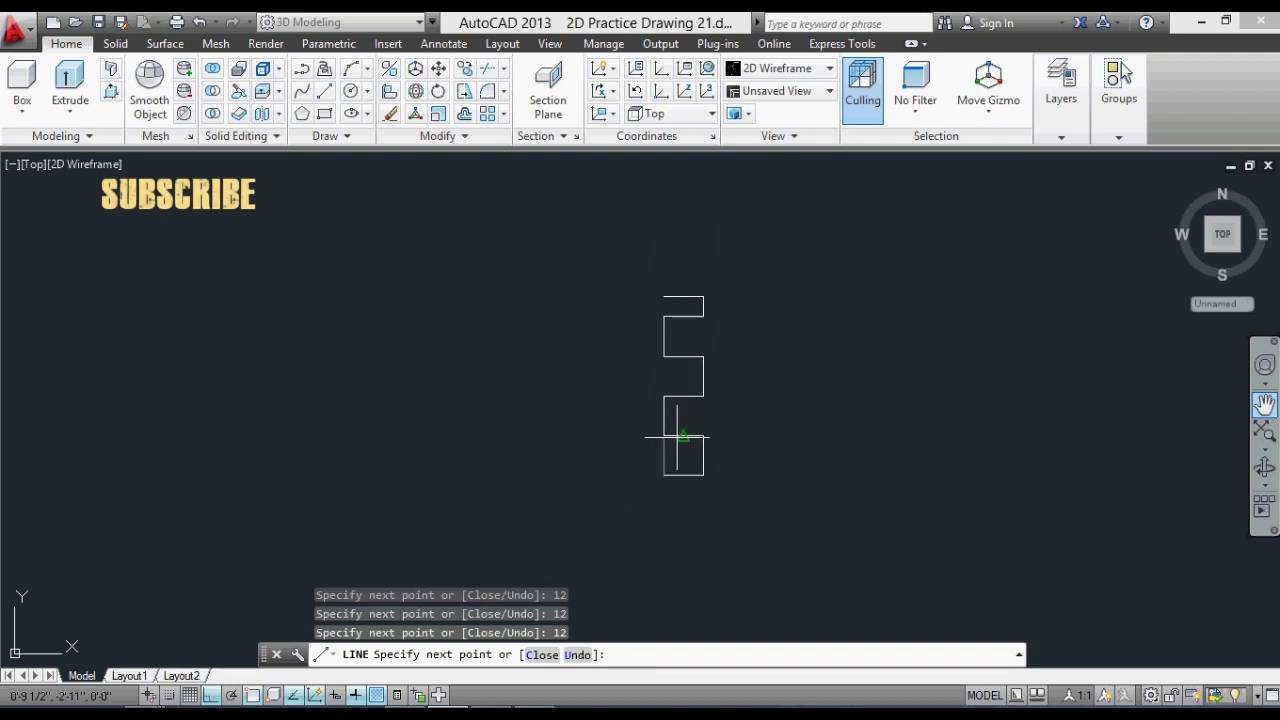
pyautogui.write('12')
pyautogui.press('Return')
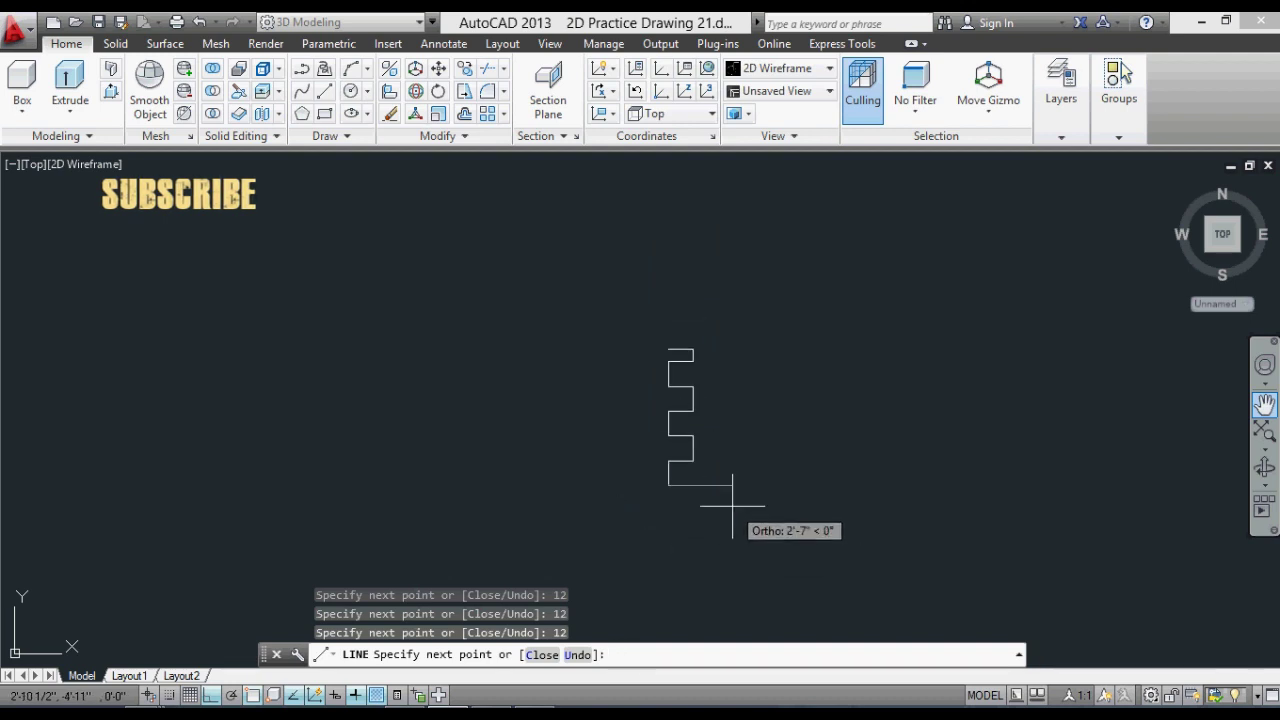
pyautogui.write('12')
pyautogui.press('Return')
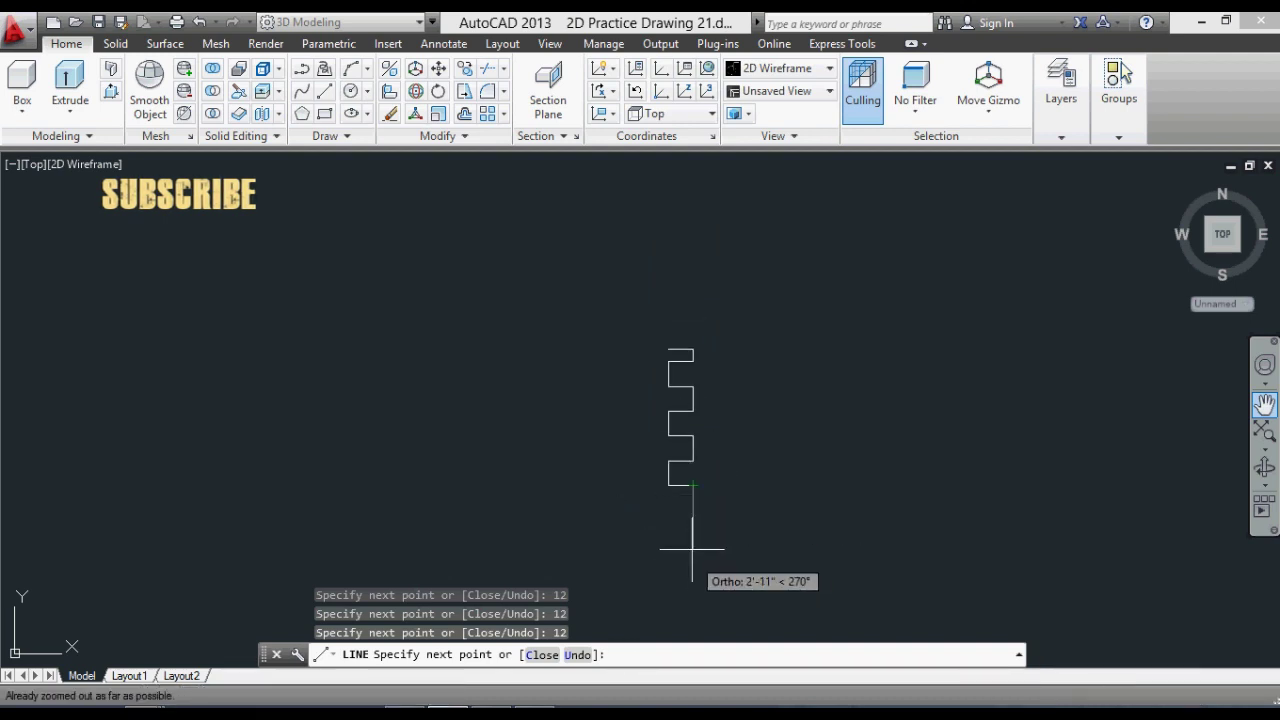
pyautogui.scroll(4, 687, 530)
pyautogui.write('1')
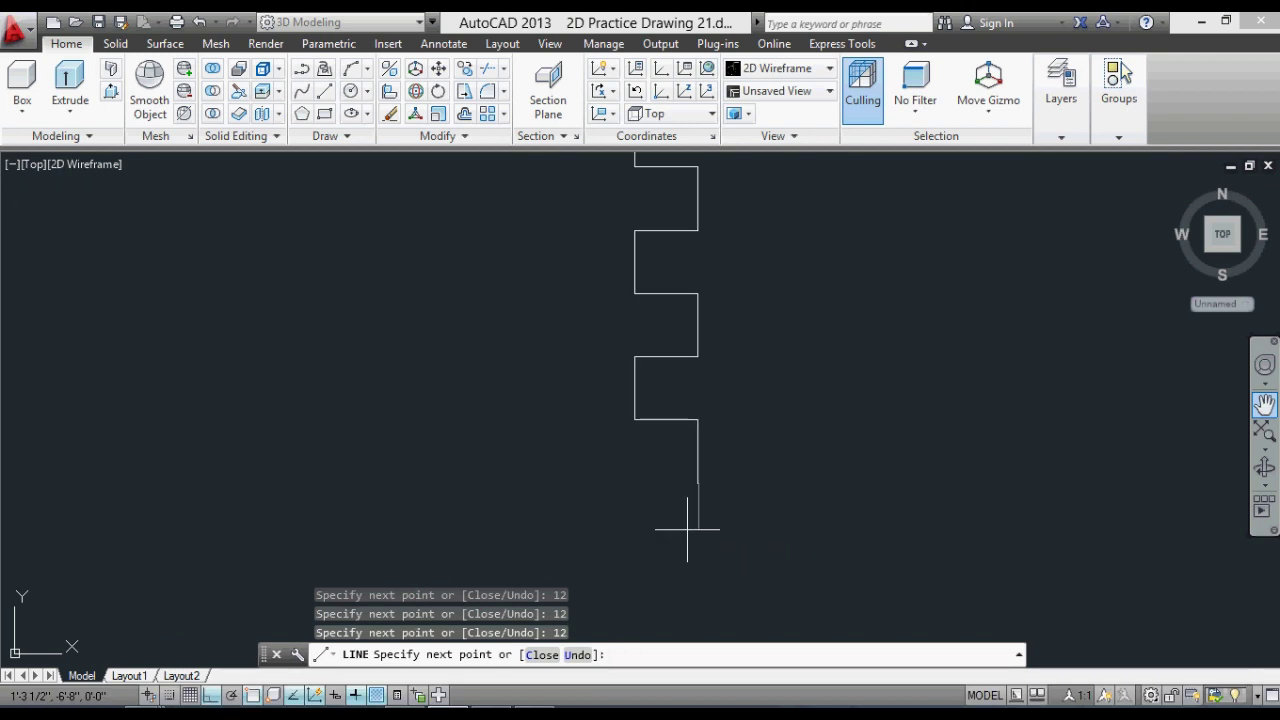
pyautogui.press('Escape')
pyautogui.scroll(-2, 664, 480)
pyautogui.moveTo(720, 400); pyautogui.dragTo(606, 378, button='middle')
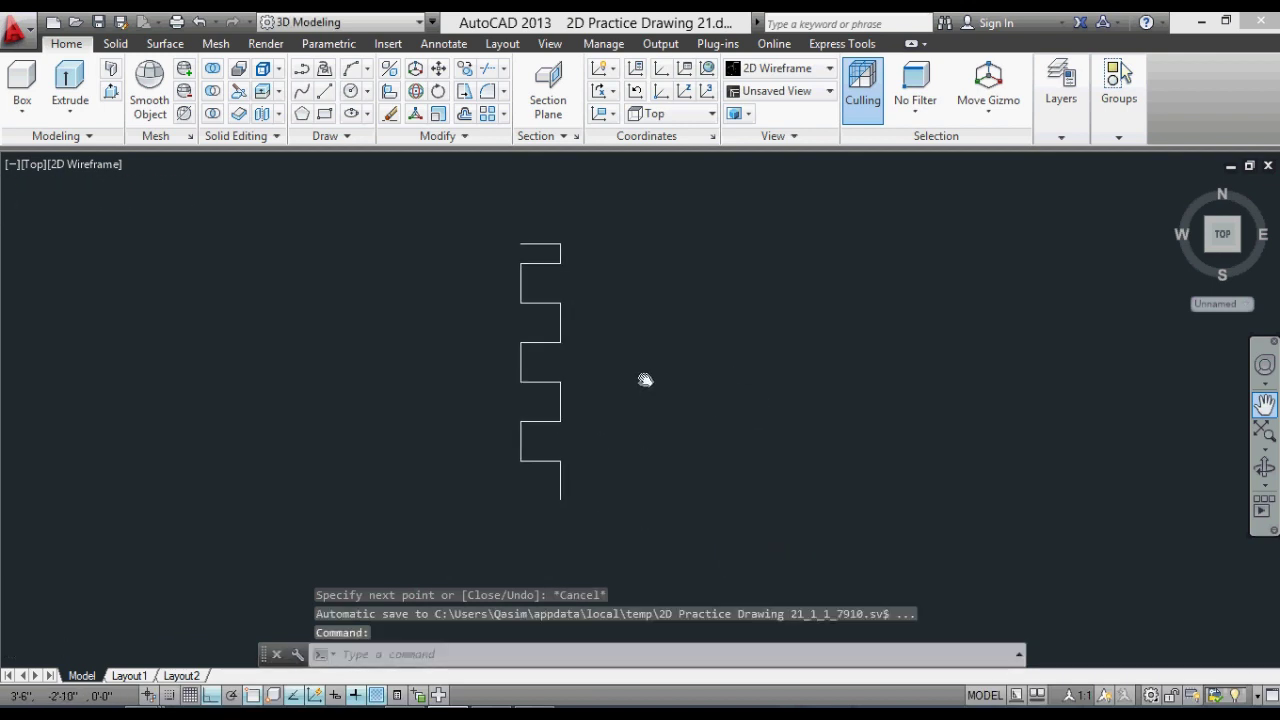
# Draw a helper line closing the left side of the top rectangle.
pyautogui.scroll(2, 549, 270)
pyautogui.press('Escape')
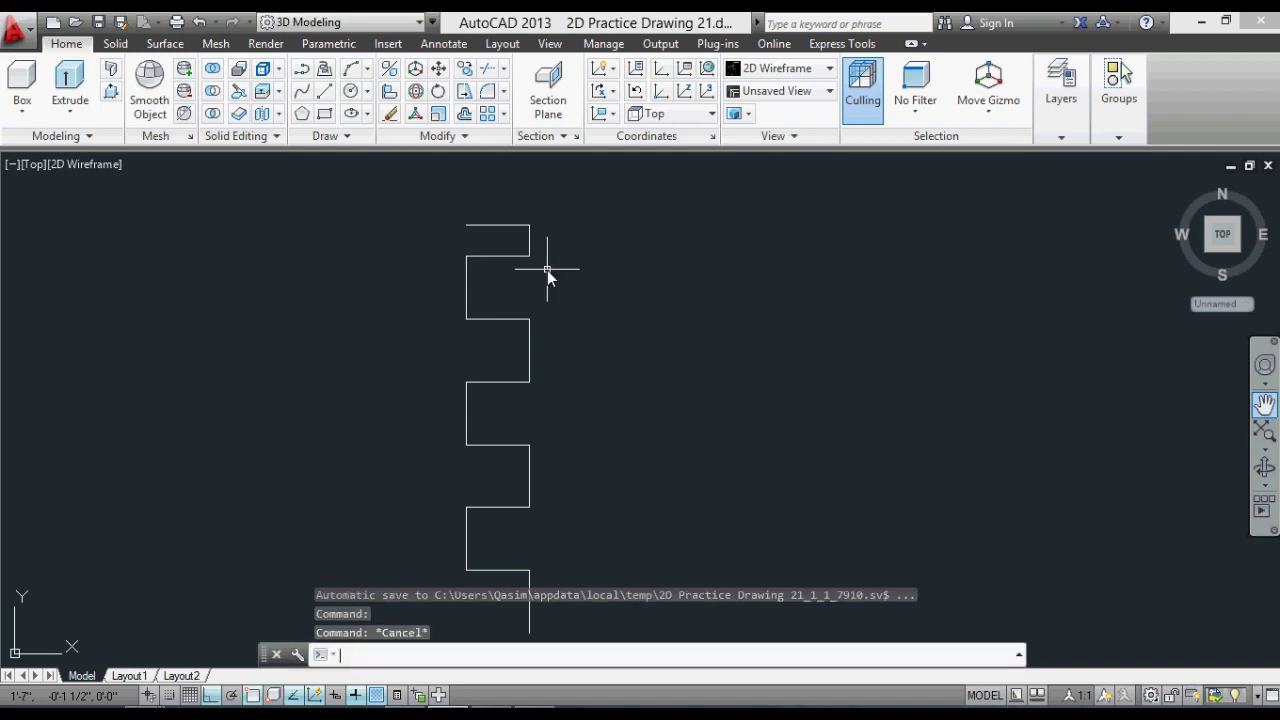
pyautogui.write('1b')
pyautogui.press('Return')
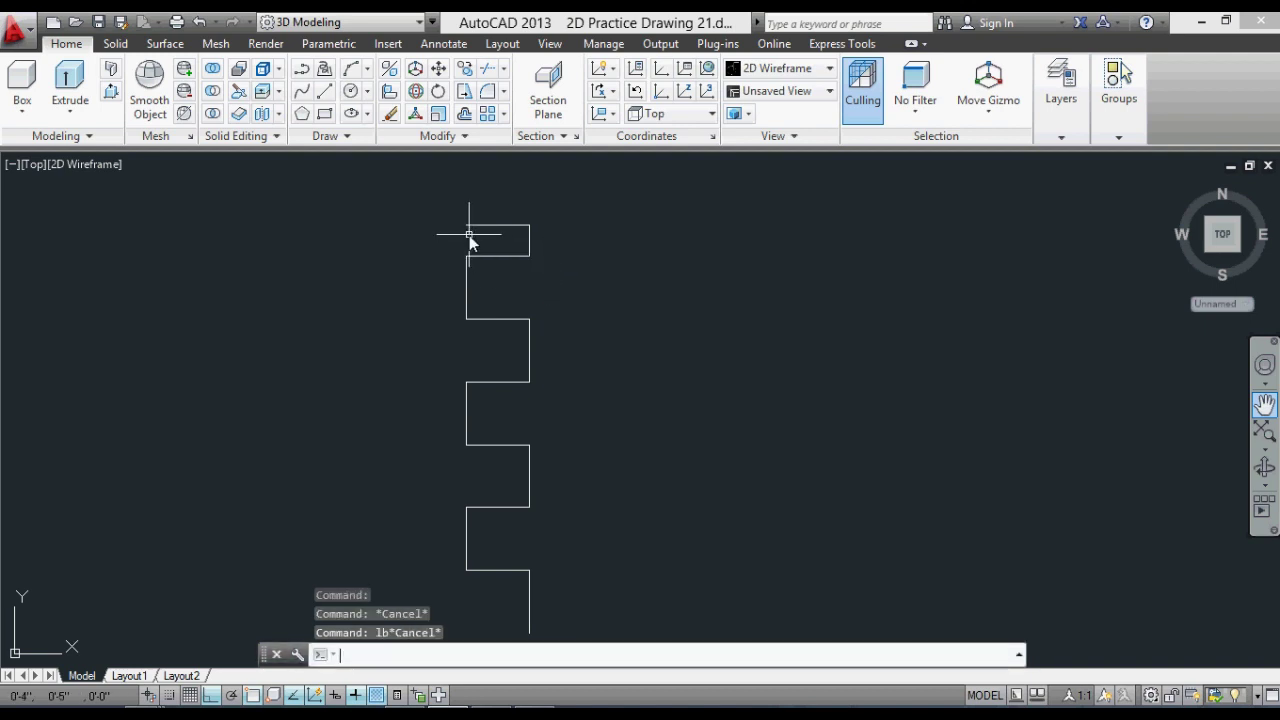
pyautogui.write('l')
pyautogui.click(466, 224)
pyautogui.click(466, 256)
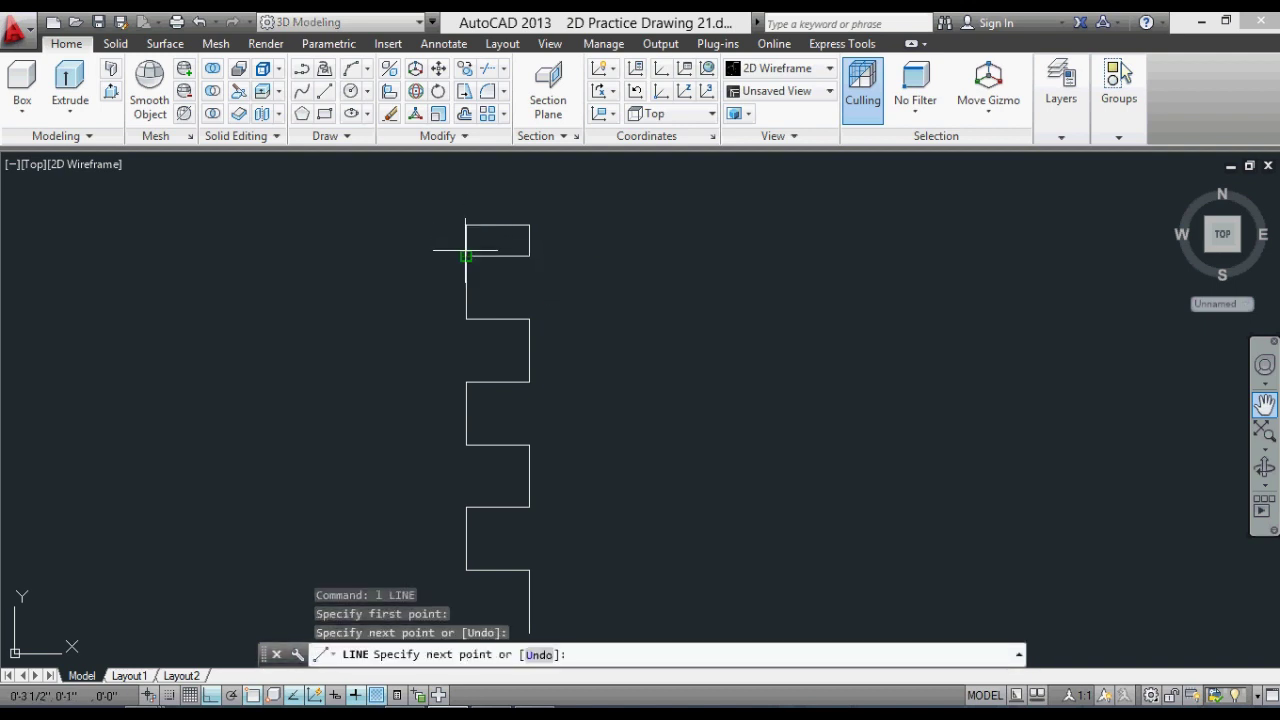
pyautogui.press('Escape')
pyautogui.press('Escape')
pyautogui.press('Escape')
pyautogui.write('b')
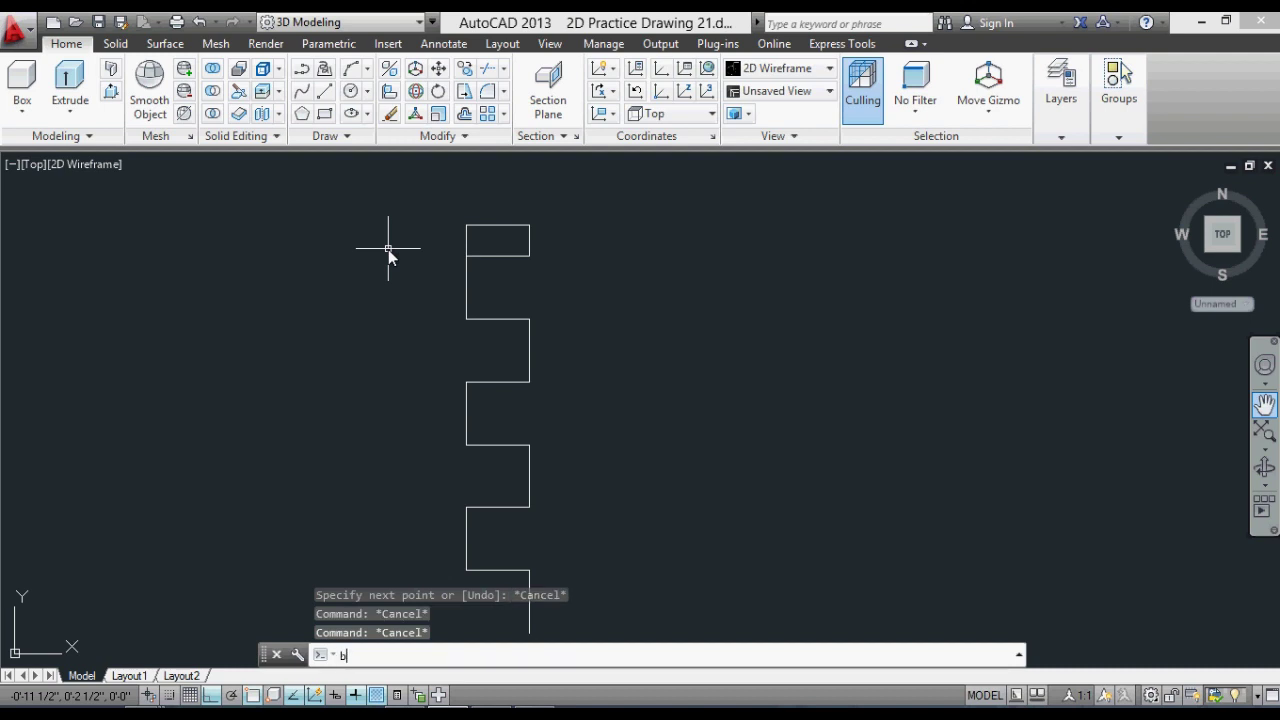
# Create a boundary polyline by picking a point inside the top rectangle.
pyautogui.write('o')
pyautogui.press('Return')
pyautogui.click(514, 260)
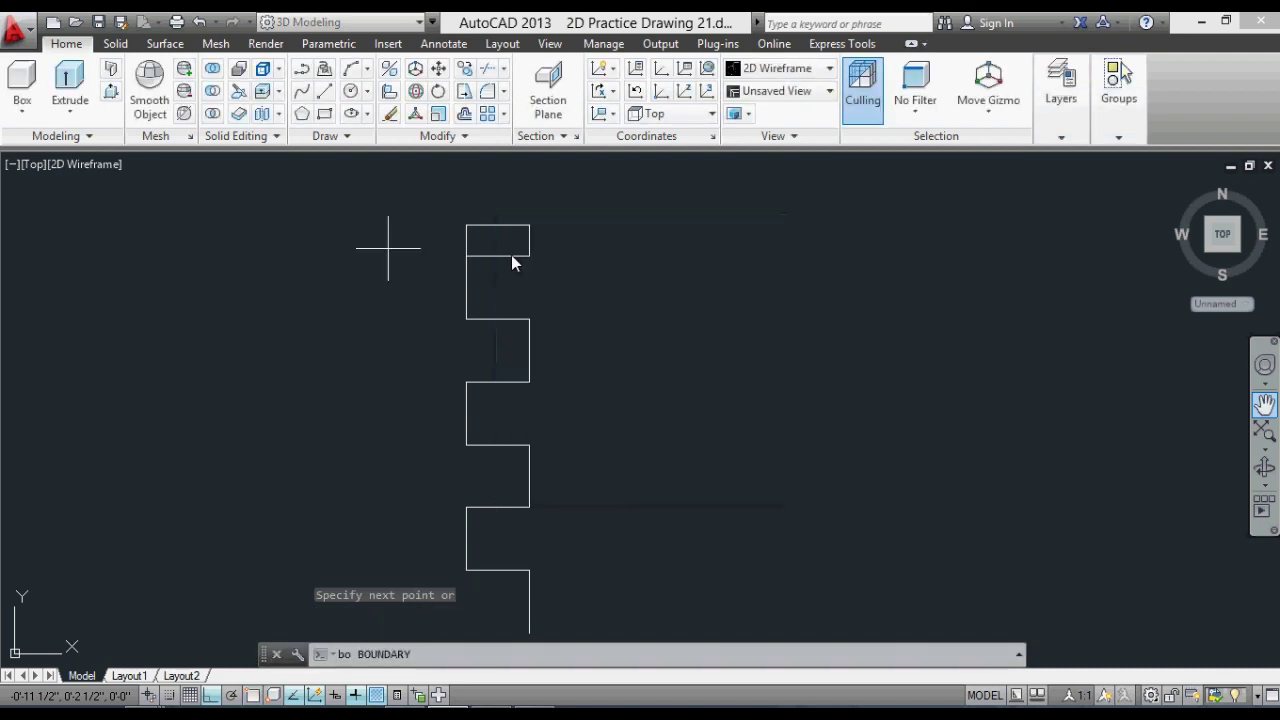
pyautogui.click(497, 238)
pyautogui.press('Return')
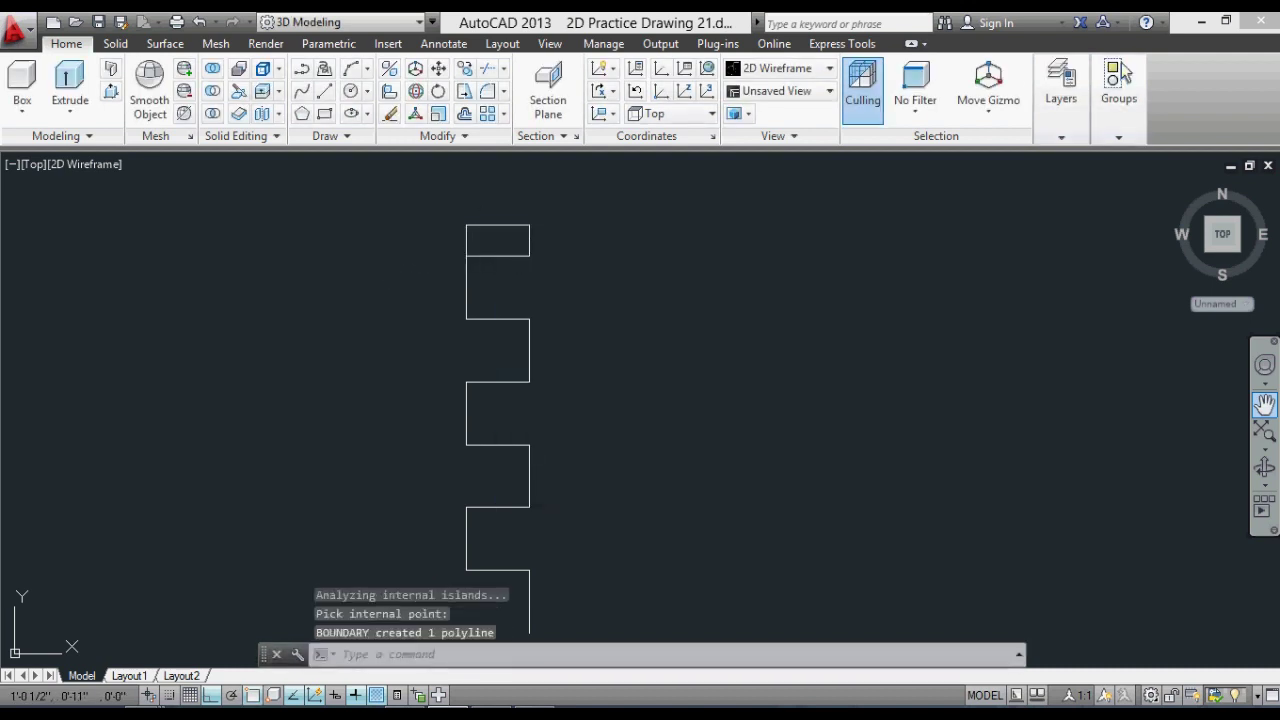
# Erase the helper line on the rectangle's left side.
pyautogui.click(536, 202)
pyautogui.press('Escape')
pyautogui.click(460, 214)
pyautogui.click(486, 281)
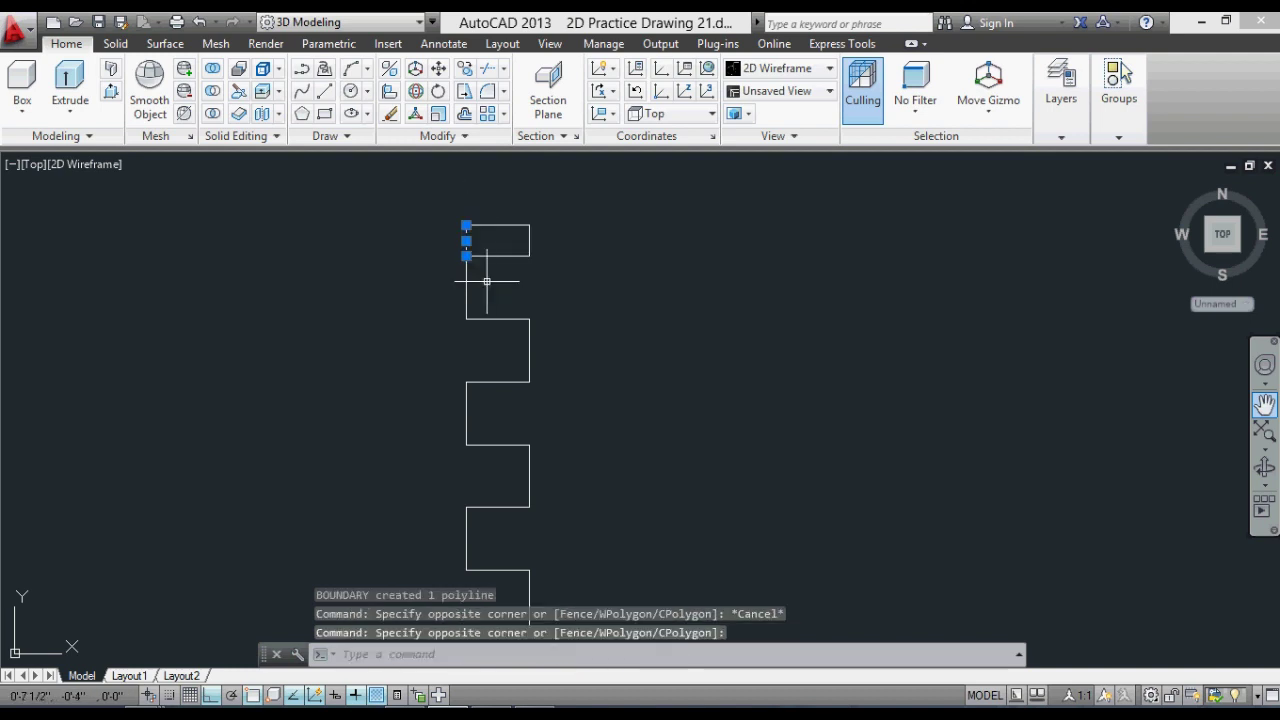
pyautogui.write('e')
pyautogui.press('Return')
pyautogui.press('Escape')
pyautogui.press('Escape')
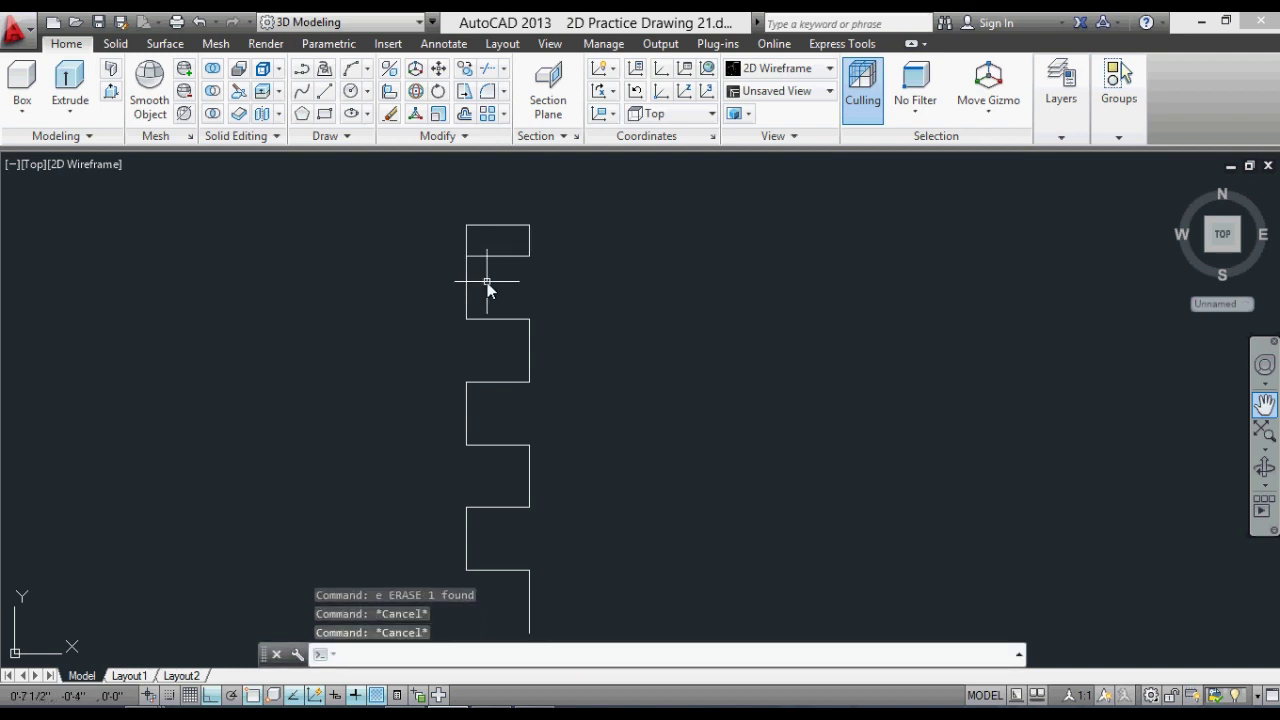
pyautogui.write('ext')
# Extrude the top rectangle boundary to a height of 1.
pyautogui.press('Return')
pyautogui.click(465, 240)
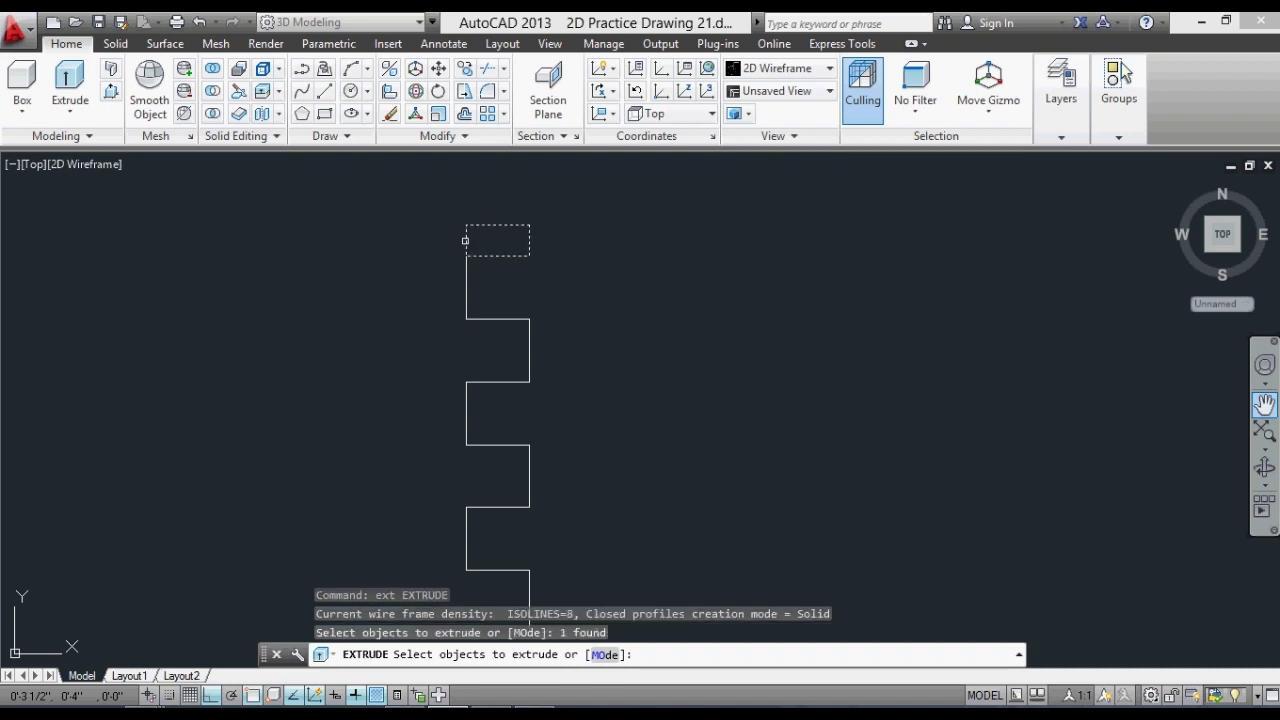
pyautogui.press('Return')
pyautogui.write('1')
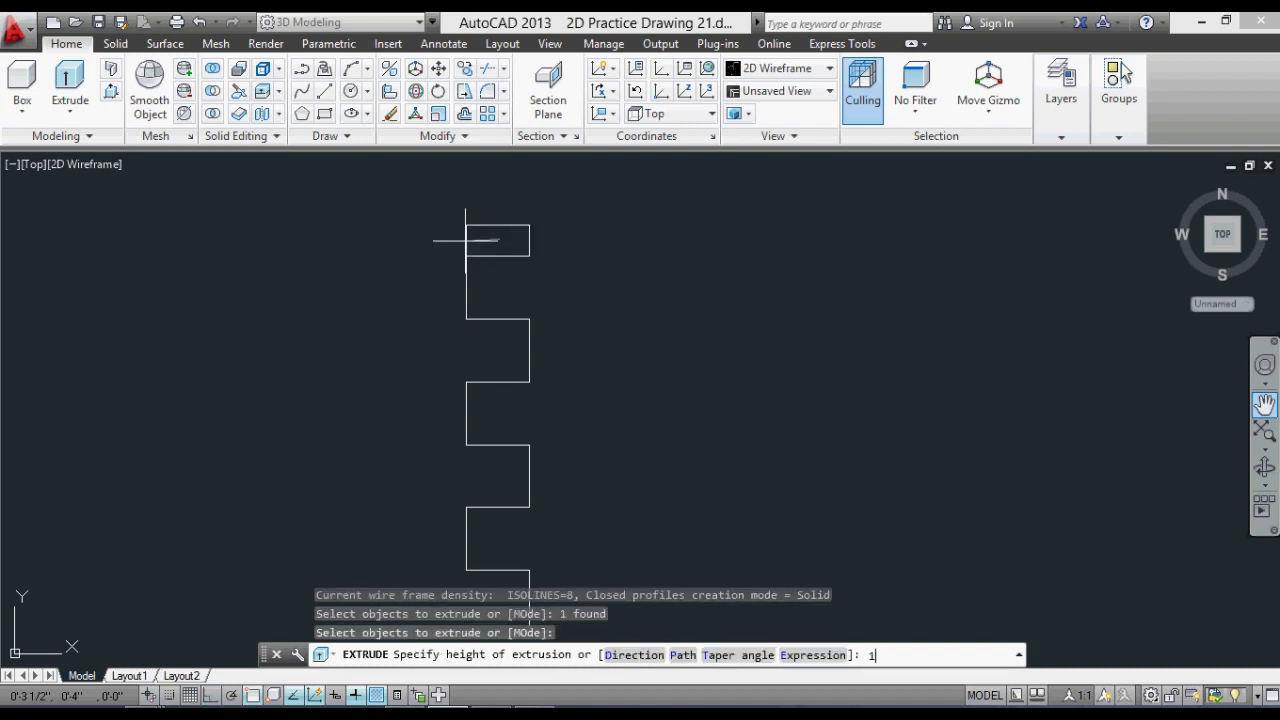
pyautogui.press('Return')
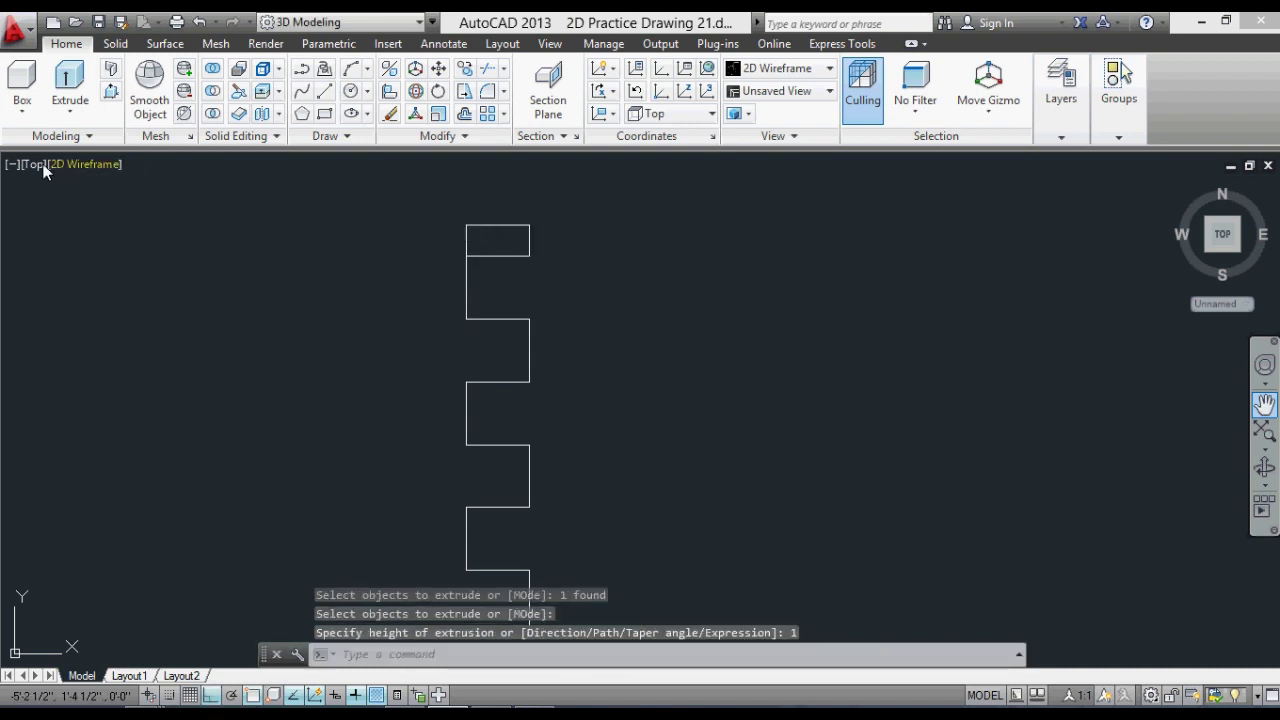
# Switch to SW Isometric view and draw a helper line closing the next zigzag section.
pyautogui.click(36, 172)
pyautogui.click(80, 334)
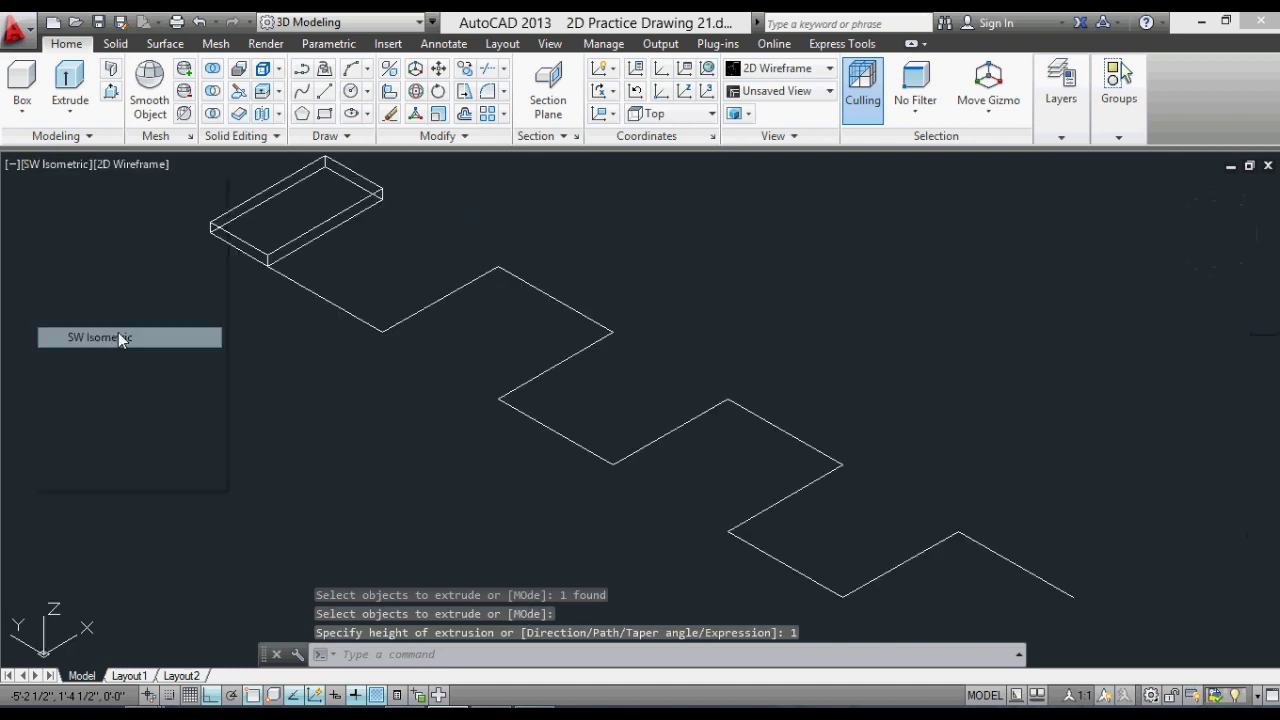
pyautogui.scroll(-2, 261, 338)
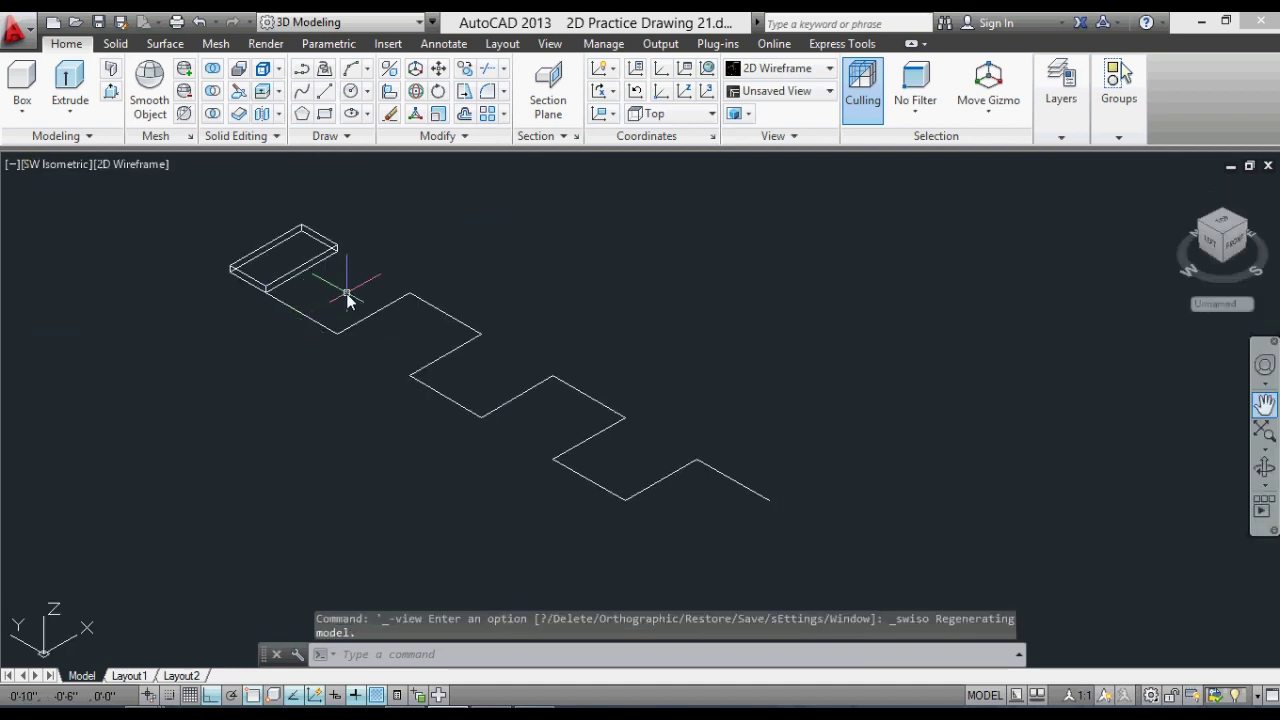
pyautogui.press('Escape')
pyautogui.write('l')
pyautogui.press('Return')
pyautogui.click(337, 247)
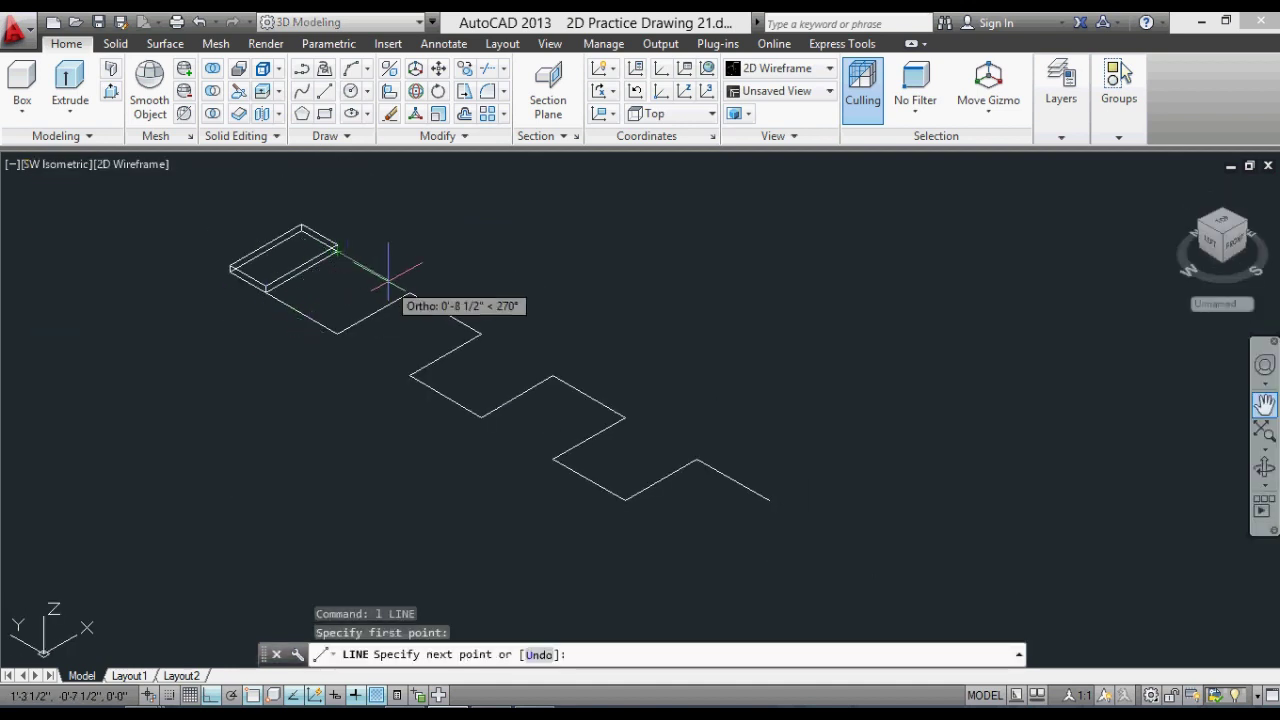
pyautogui.click(410, 292)
pyautogui.press('Escape')
pyautogui.press('Escape')
pyautogui.press('Escape')
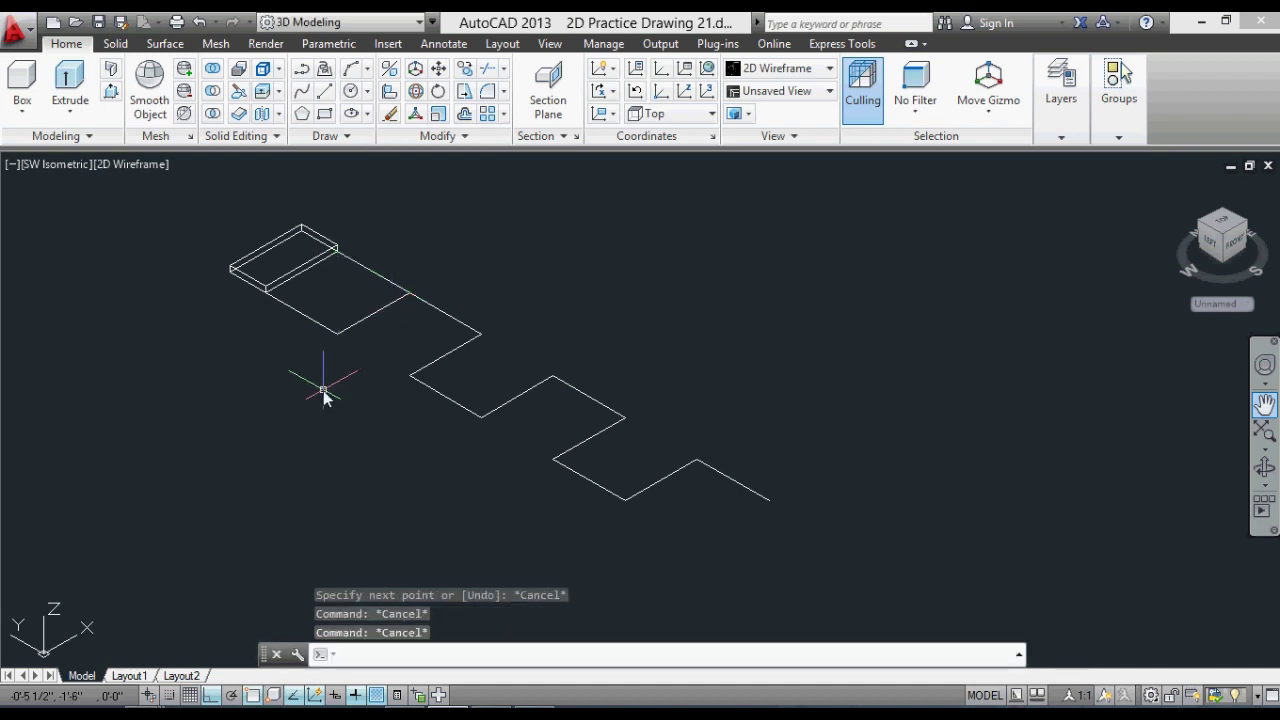
# Create a boundary polyline by picking a point inside the larger zigzag section.
pyautogui.write('bo')
pyautogui.press('Return')
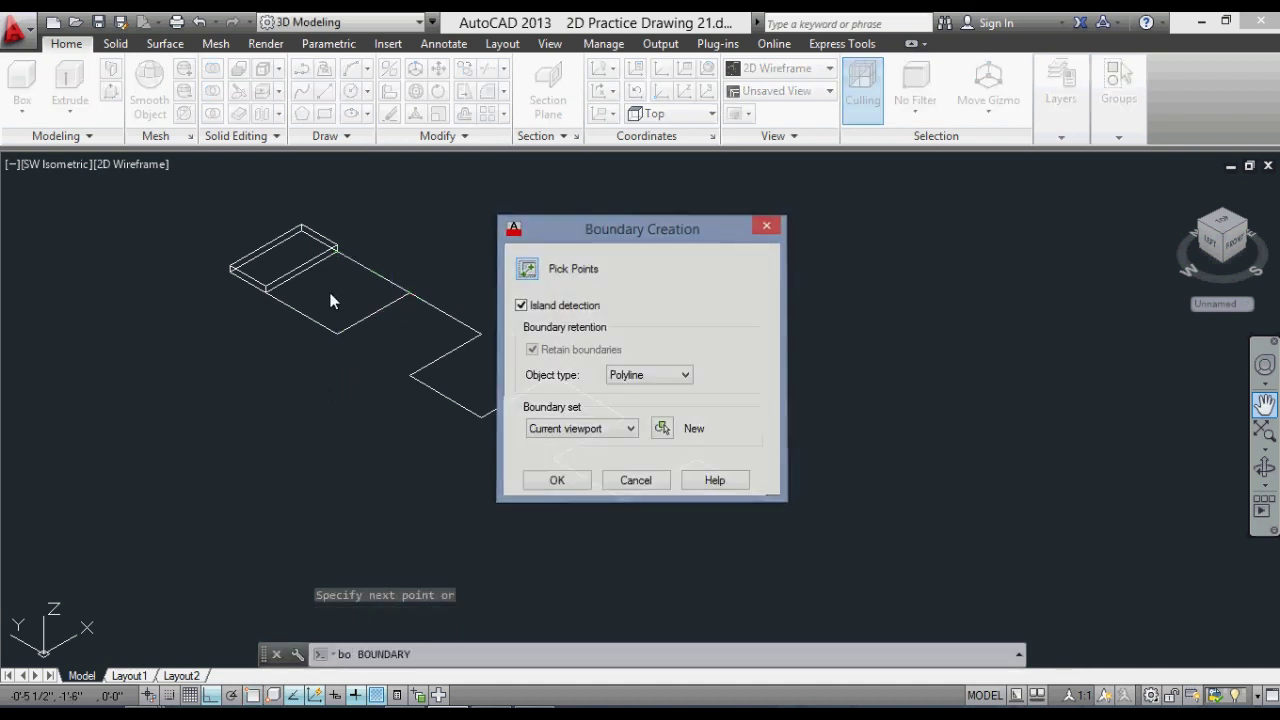
pyautogui.press('Return')
pyautogui.click(329, 292)
pyautogui.press('Return')
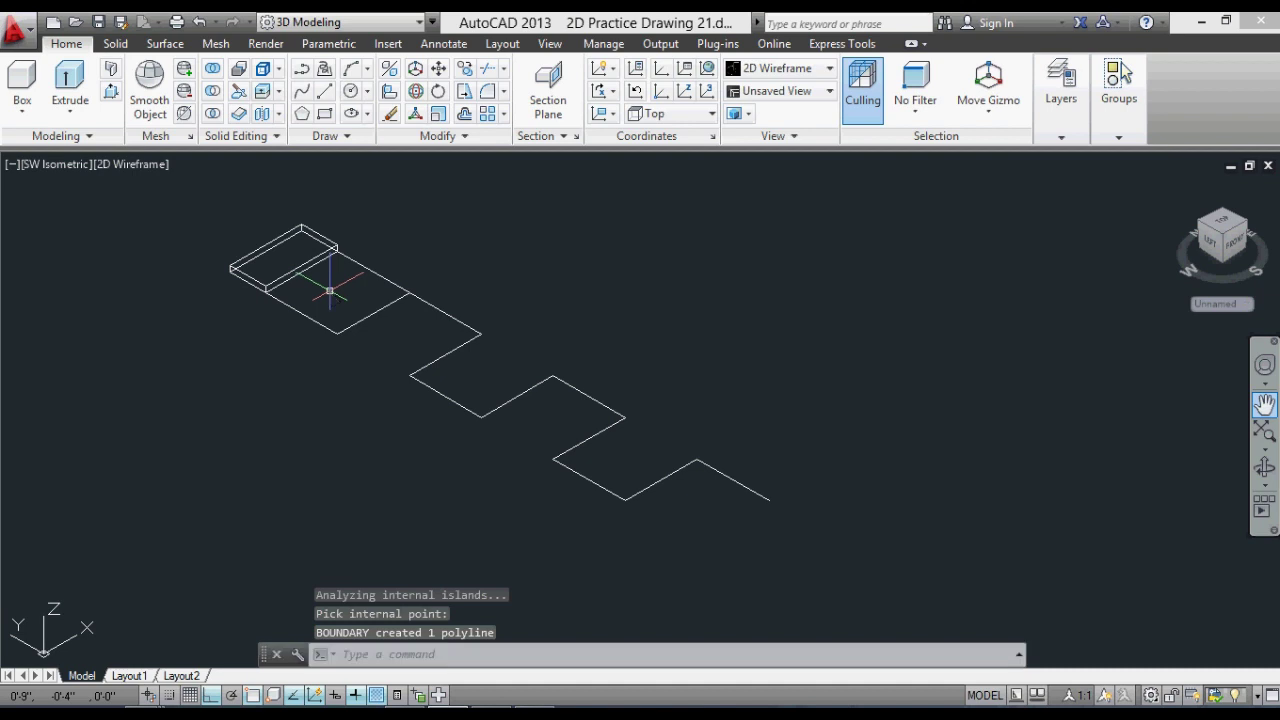
pyautogui.click(378, 275)
pyautogui.press('Escape')
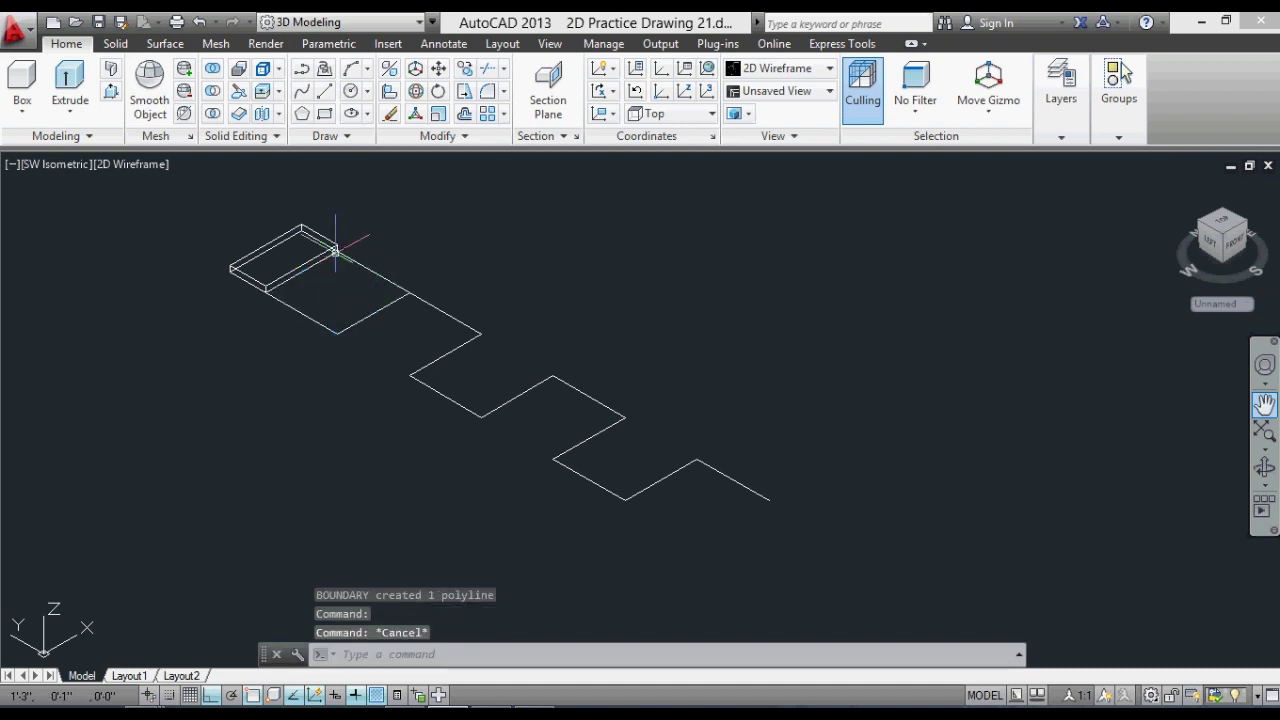
# Window-select and erase the helper line.
pyautogui.scroll(3, 330, 248)
pyautogui.click(293, 236)
pyautogui.click(575, 380)
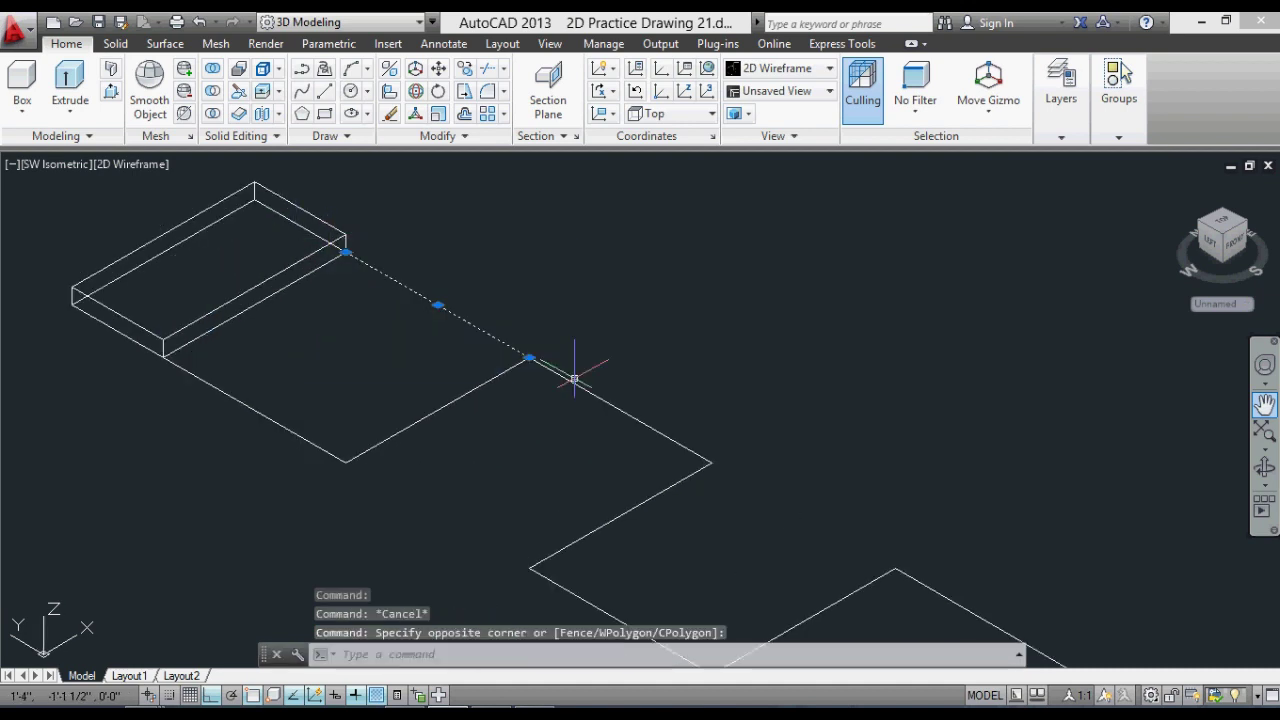
pyautogui.write('e')
pyautogui.press('Return')
pyautogui.press('Escape')
# Extrude the new boundary 1 unit to form the second slab.
pyautogui.write('e')
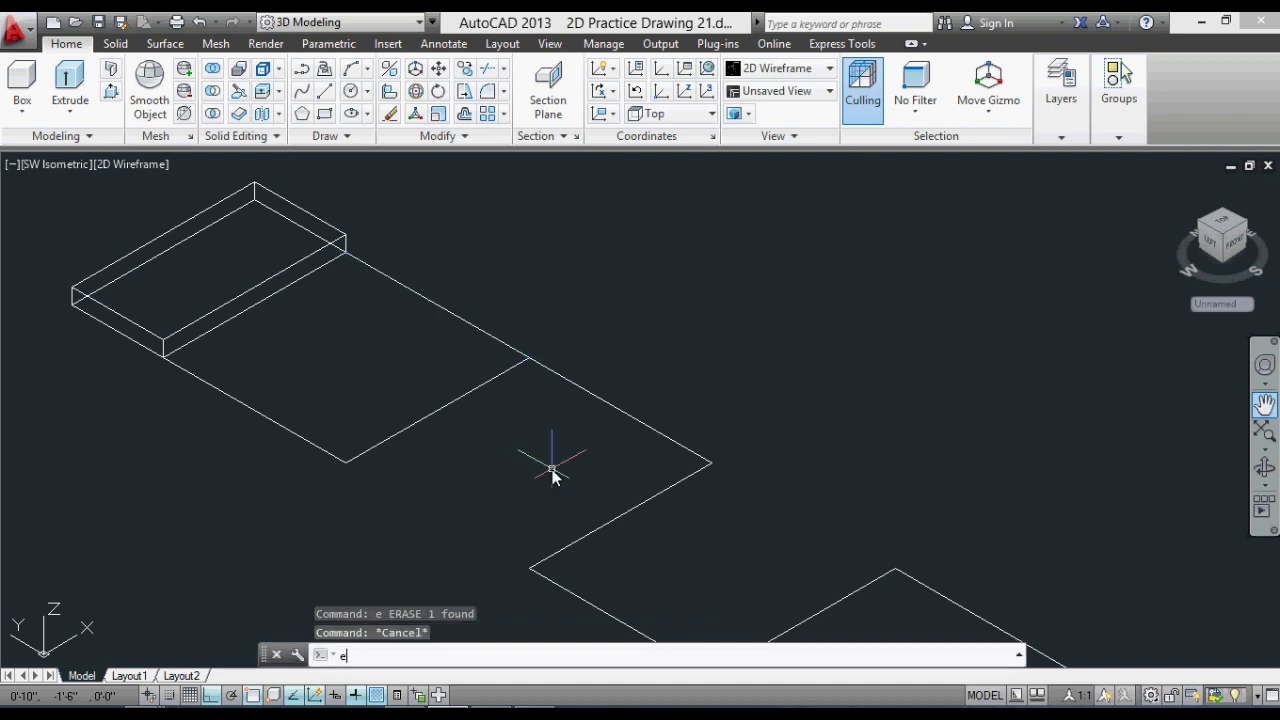
pyautogui.write('xt')
pyautogui.press('Return')
pyautogui.click(485, 334)
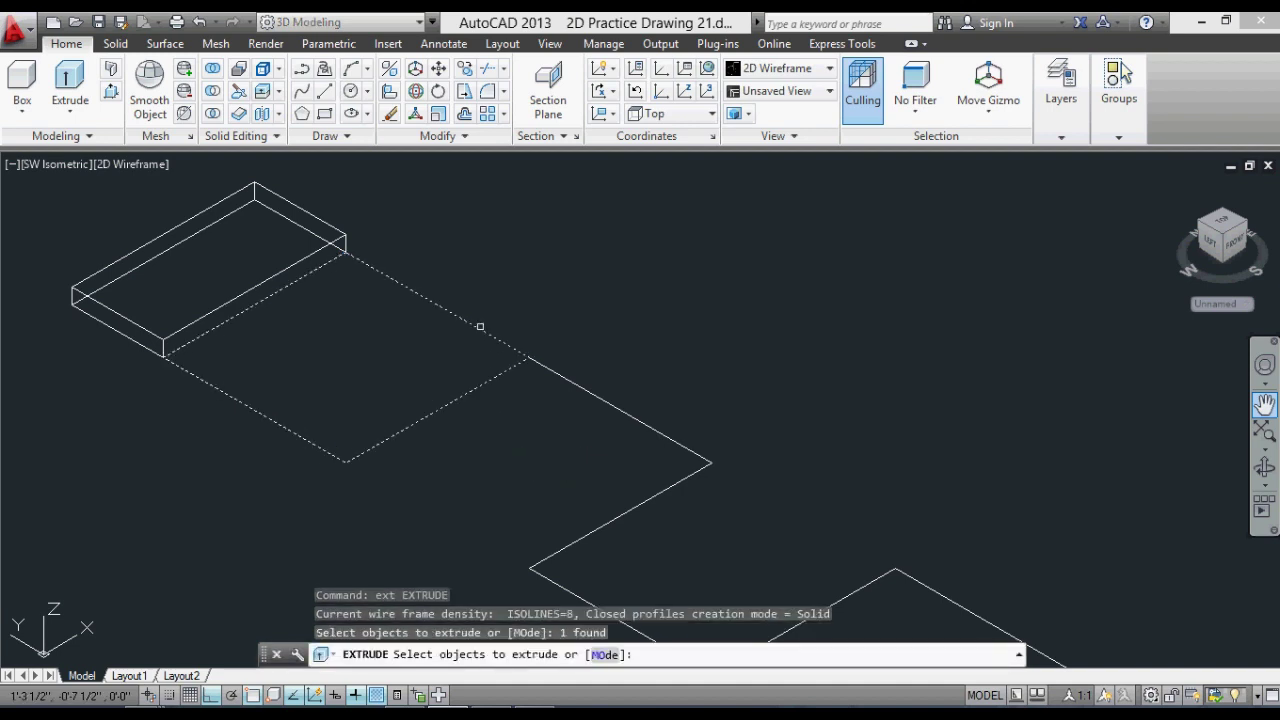
pyautogui.press('Return')
pyautogui.write('1')
pyautogui.press('Return')
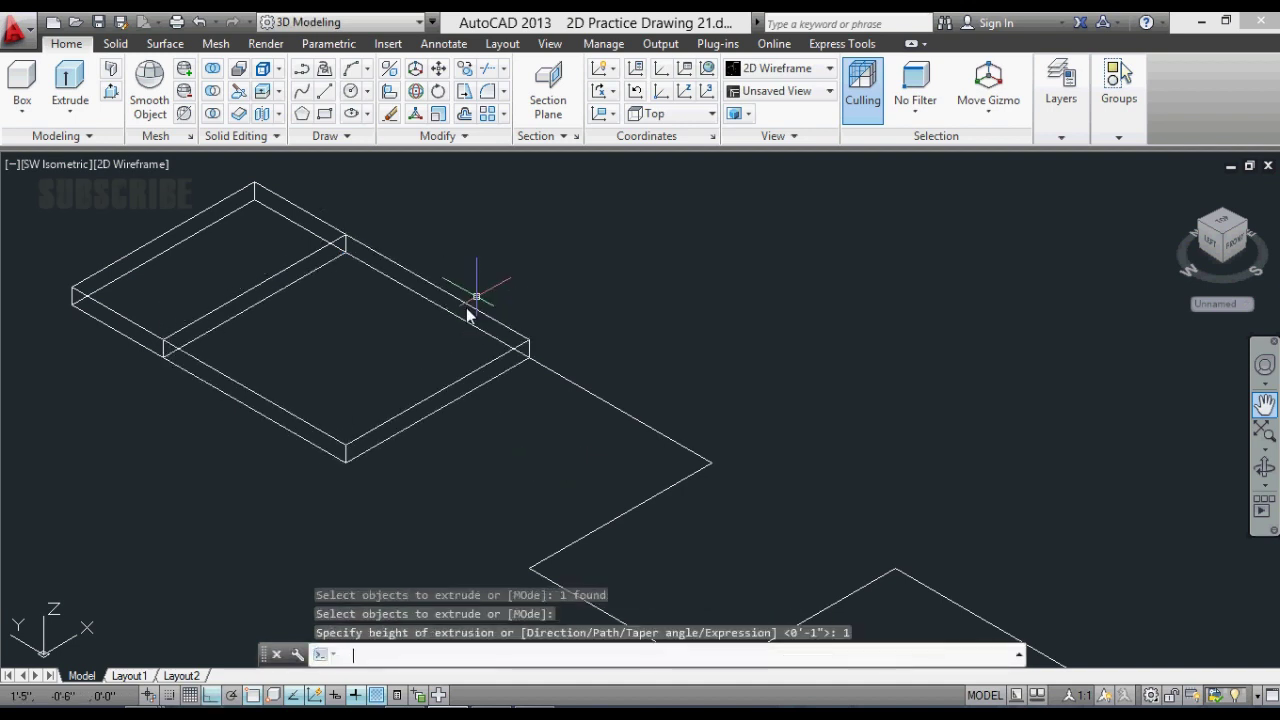
pyautogui.press('Escape')
pyautogui.press('Escape')
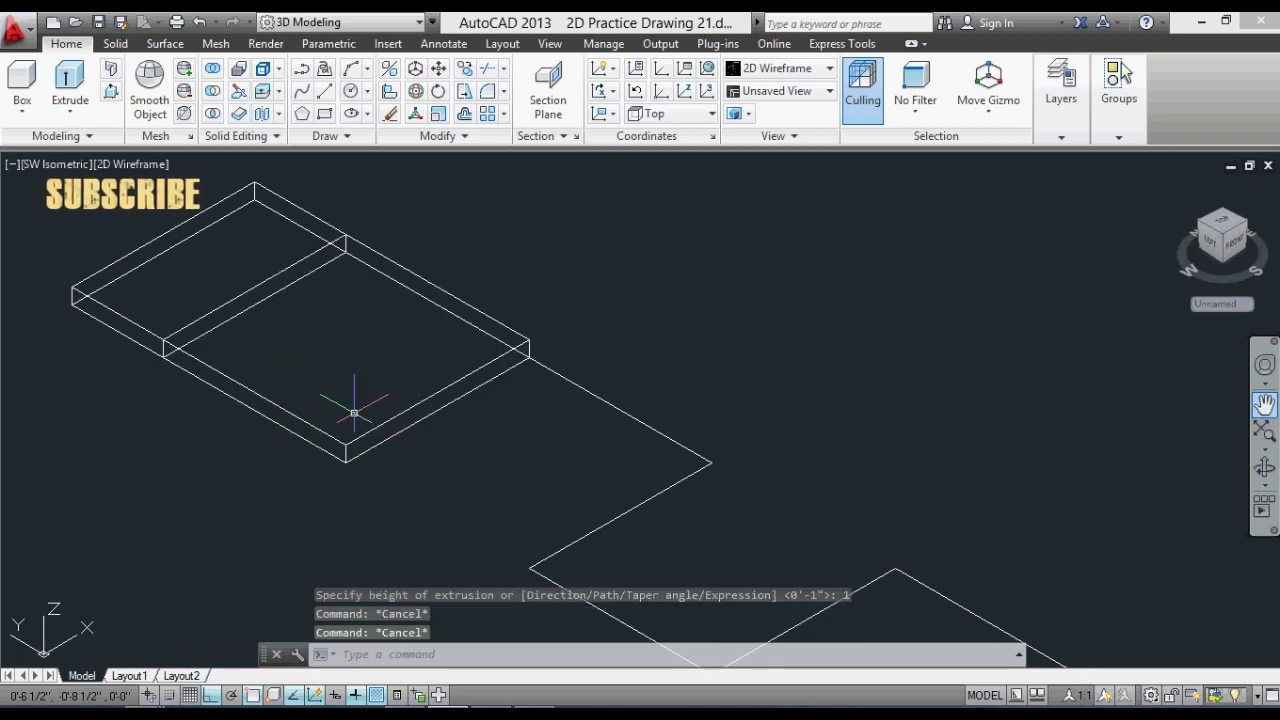
# Copy the second slab twice to spots at the lower left of the zigzag.
pyautogui.write('co')
pyautogui.press('Return')
pyautogui.click(326, 430)
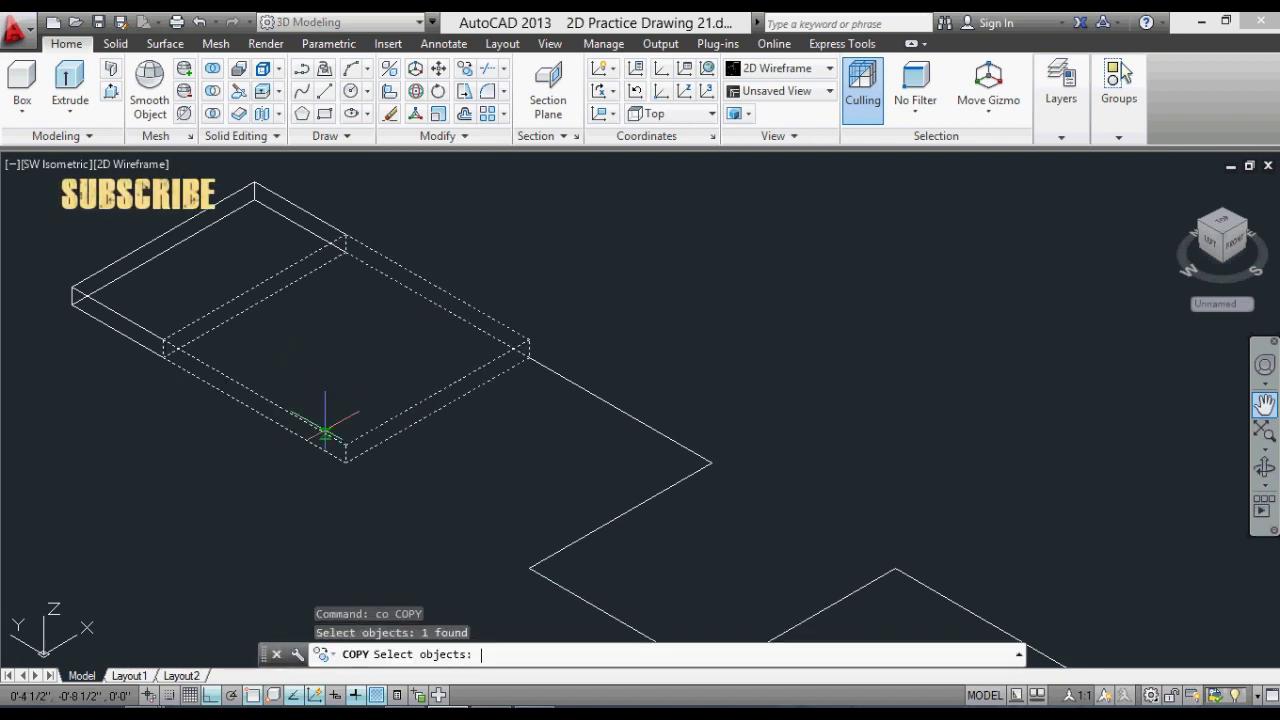
pyautogui.press('Return')
pyautogui.scroll(-2, 380, 371)
pyautogui.scroll(-3, 290, 455)
pyautogui.click(370, 430)
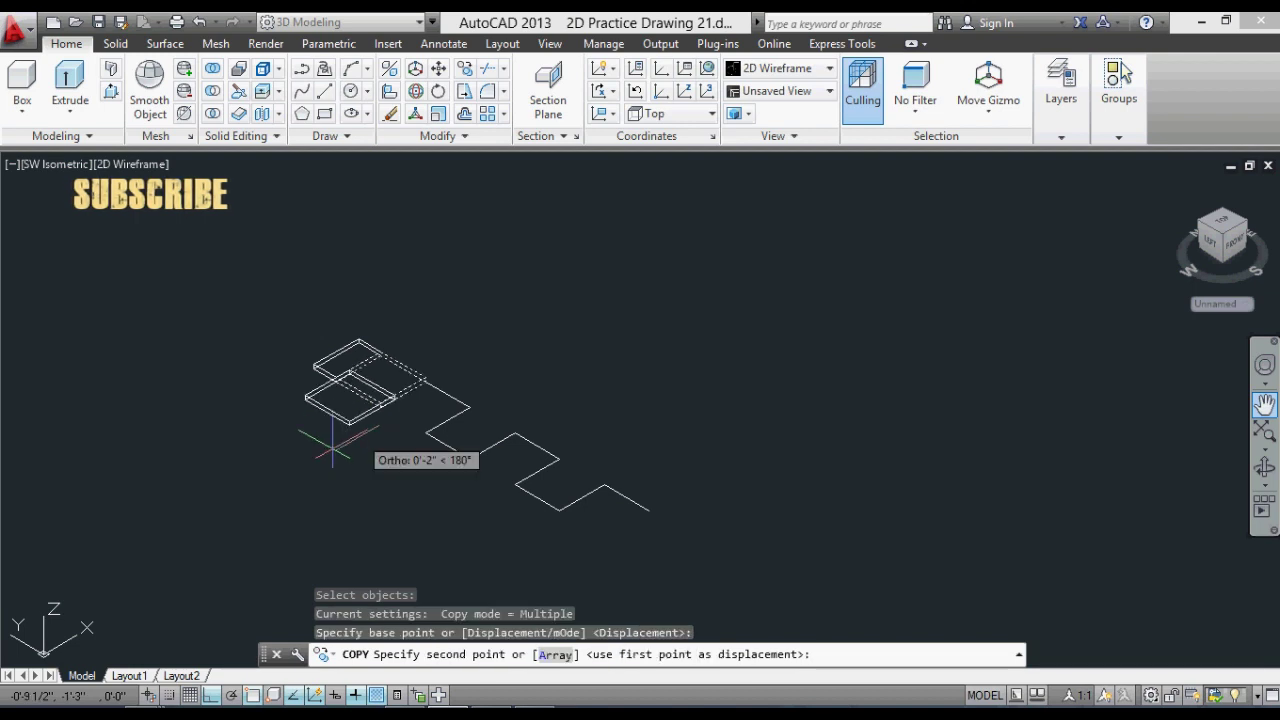
pyautogui.click(312, 489)
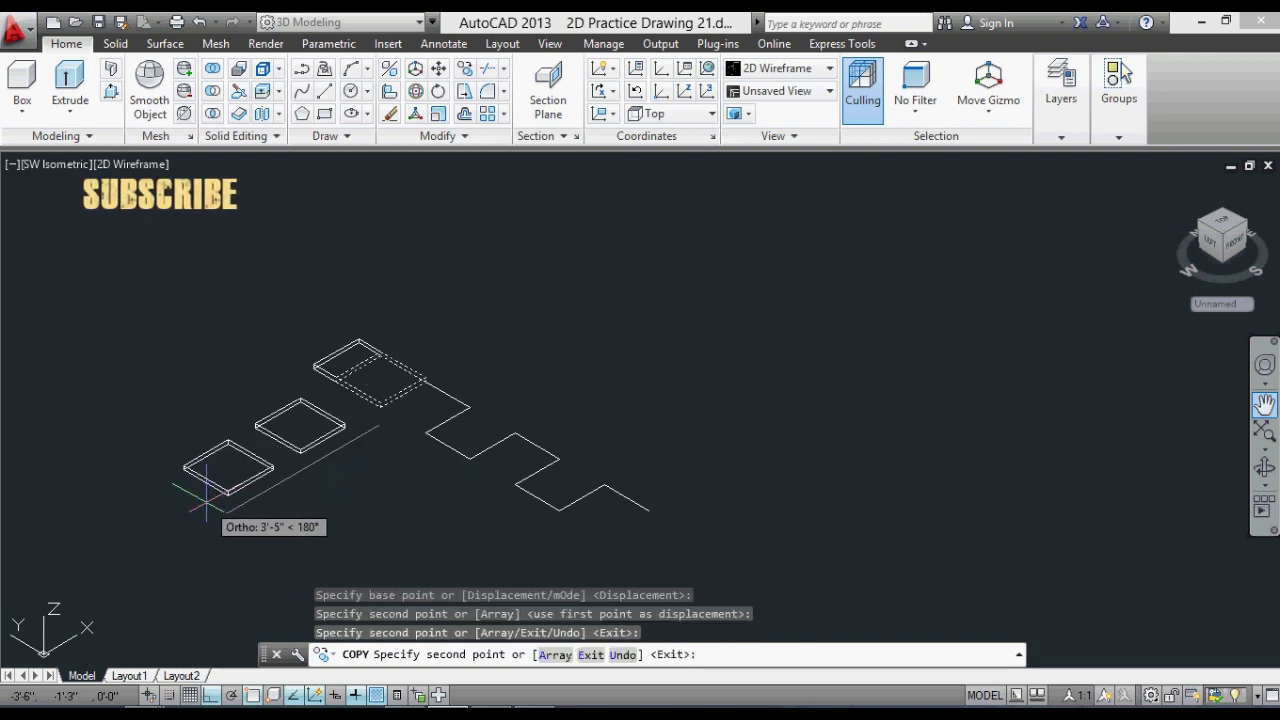
pyautogui.press('Escape')
pyautogui.press('Escape')
# Clear leftover commands and launch 3DROTATE for the copied slabs.
pyautogui.scroll(2, 340, 436)
pyautogui.press('Escape')
pyautogui.scroll(-1, 424, 430)
pyautogui.press('Escape')
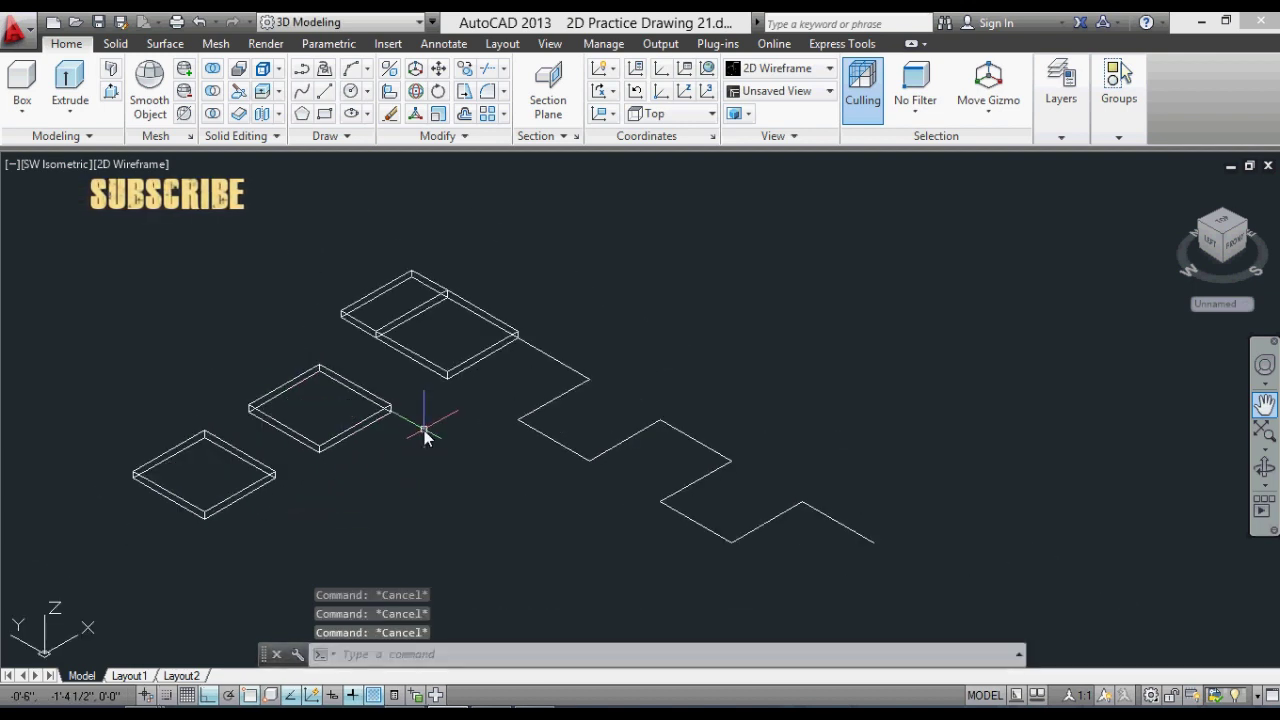
pyautogui.write('3')
pyautogui.write('rotate')
pyautogui.press('Return')
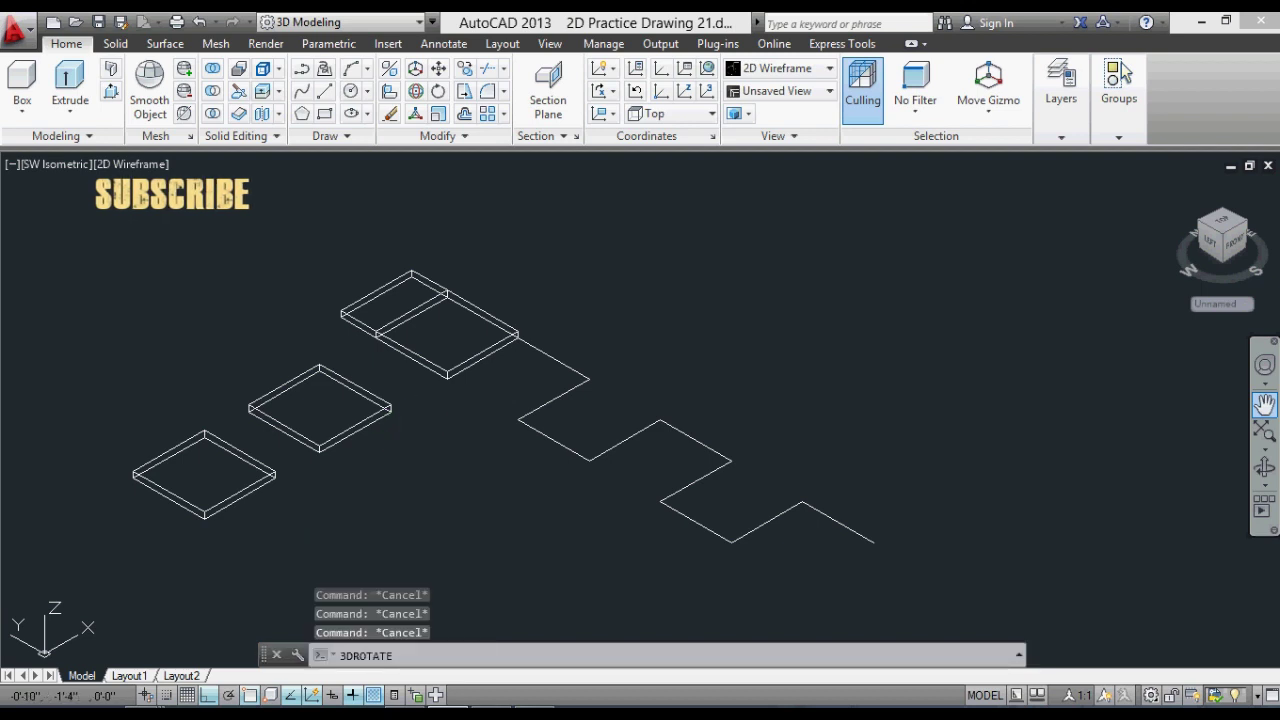
# Select the middle copied slab for 3D rotation, abandoning the first axis attempt.
pyautogui.press('Return')
pyautogui.click(345, 430)
pyautogui.click(345, 430)
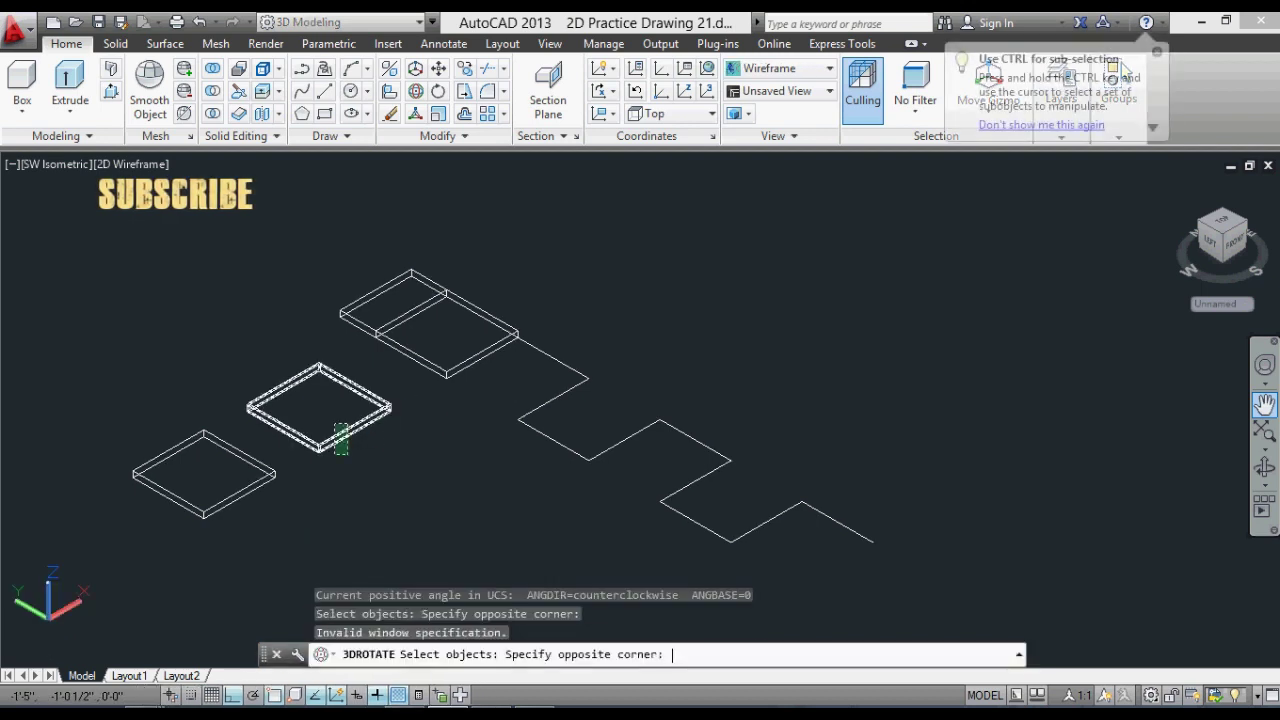
pyautogui.click(330, 450)
pyautogui.press('Return')
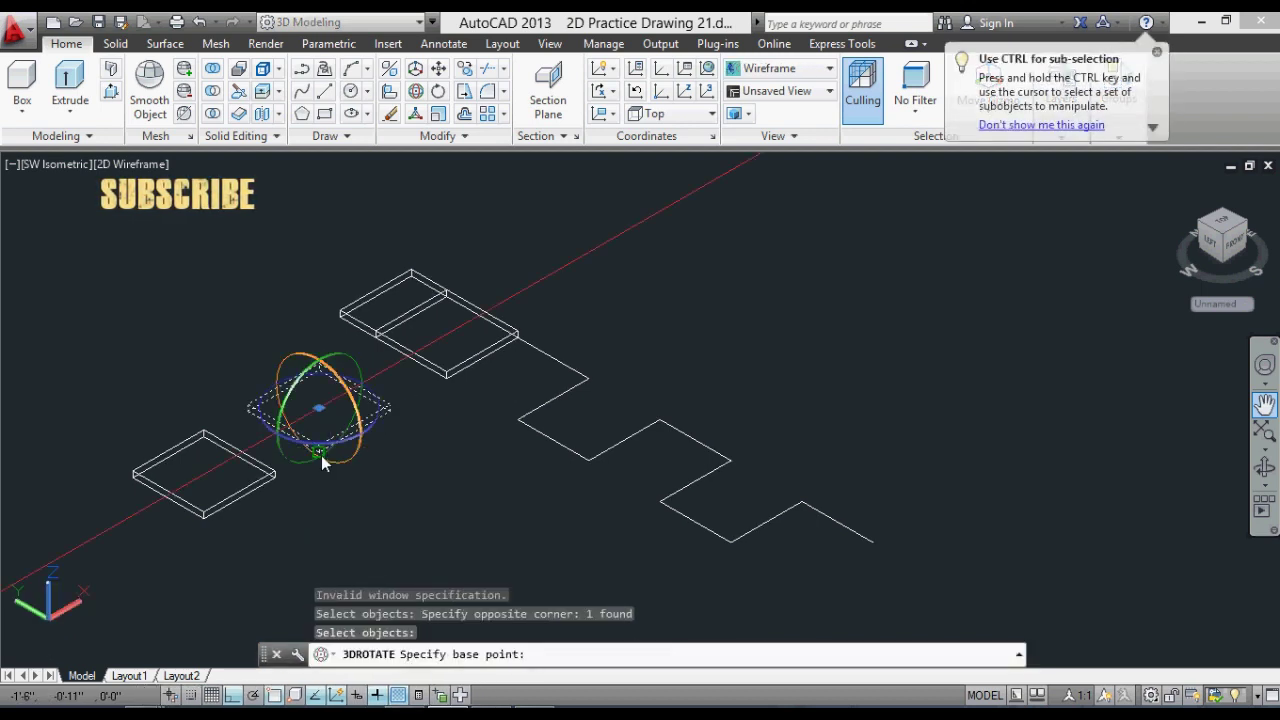
pyautogui.click(321, 455)
pyautogui.click(321, 440)
pyautogui.press('Escape')
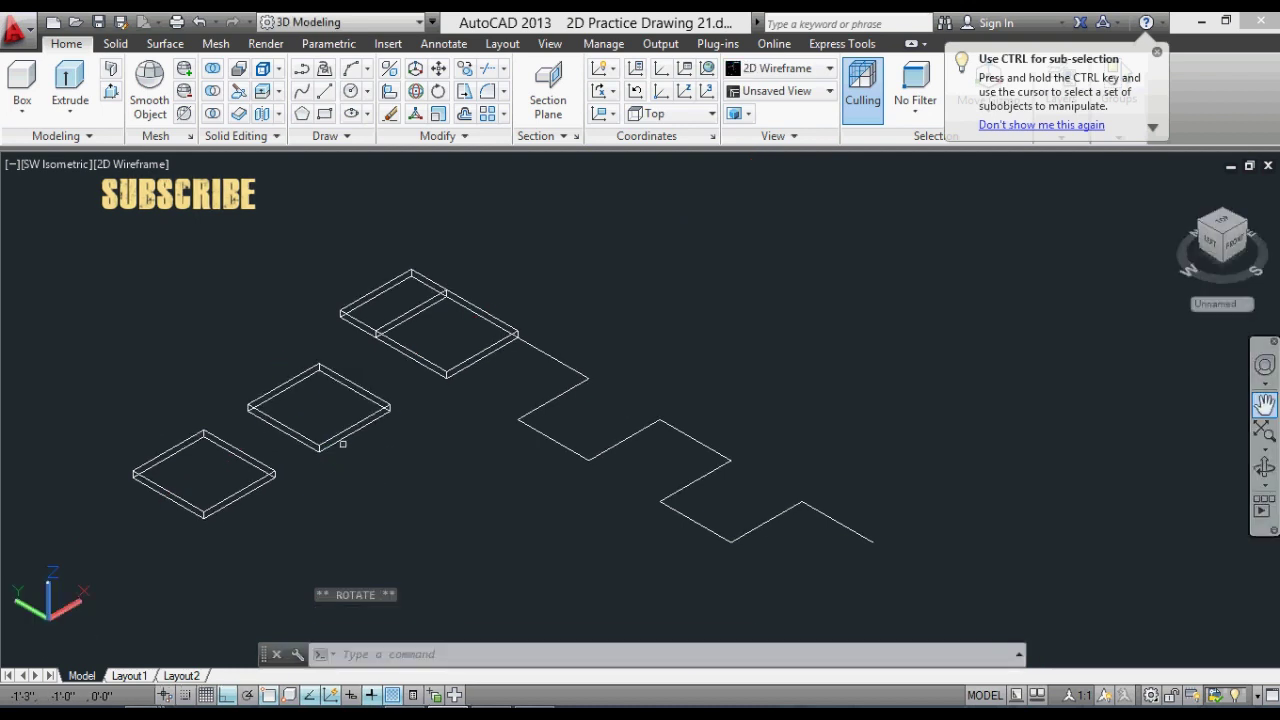
# Rotate the middle slab about its corner axis to stand upright as a vertical panel.
pyautogui.press('Return')
pyautogui.click(336, 446)
pyautogui.press('Return')
pyautogui.click(371, 470)
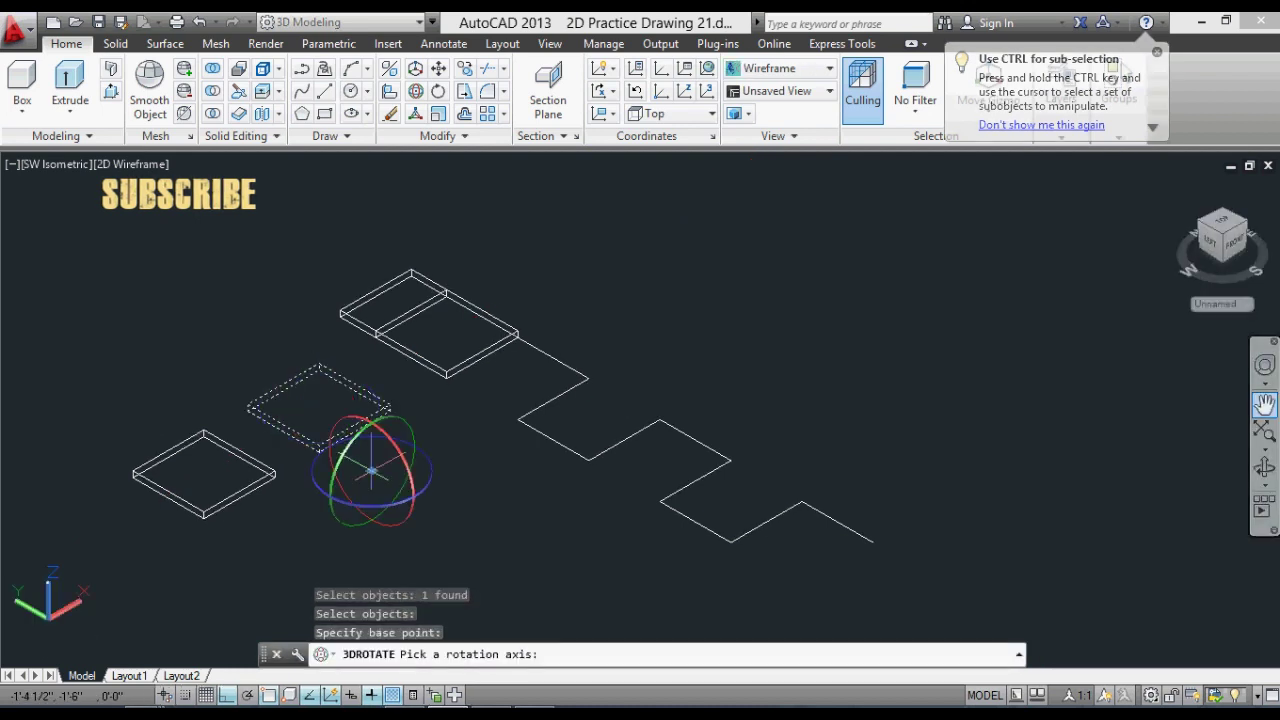
pyautogui.click(367, 410)
pyautogui.click(366, 205)
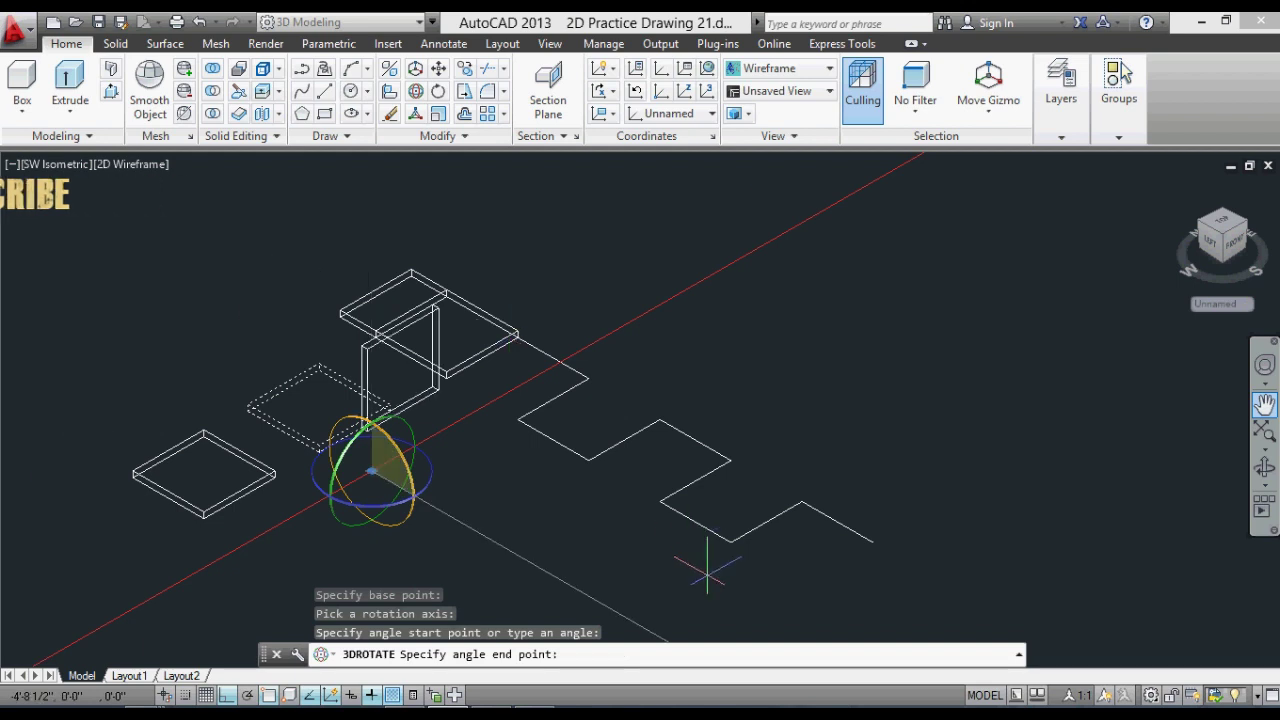
pyautogui.click(500, 393)
# Erase the leftover flat slab and recentre the model.
pyautogui.click(483, 356)
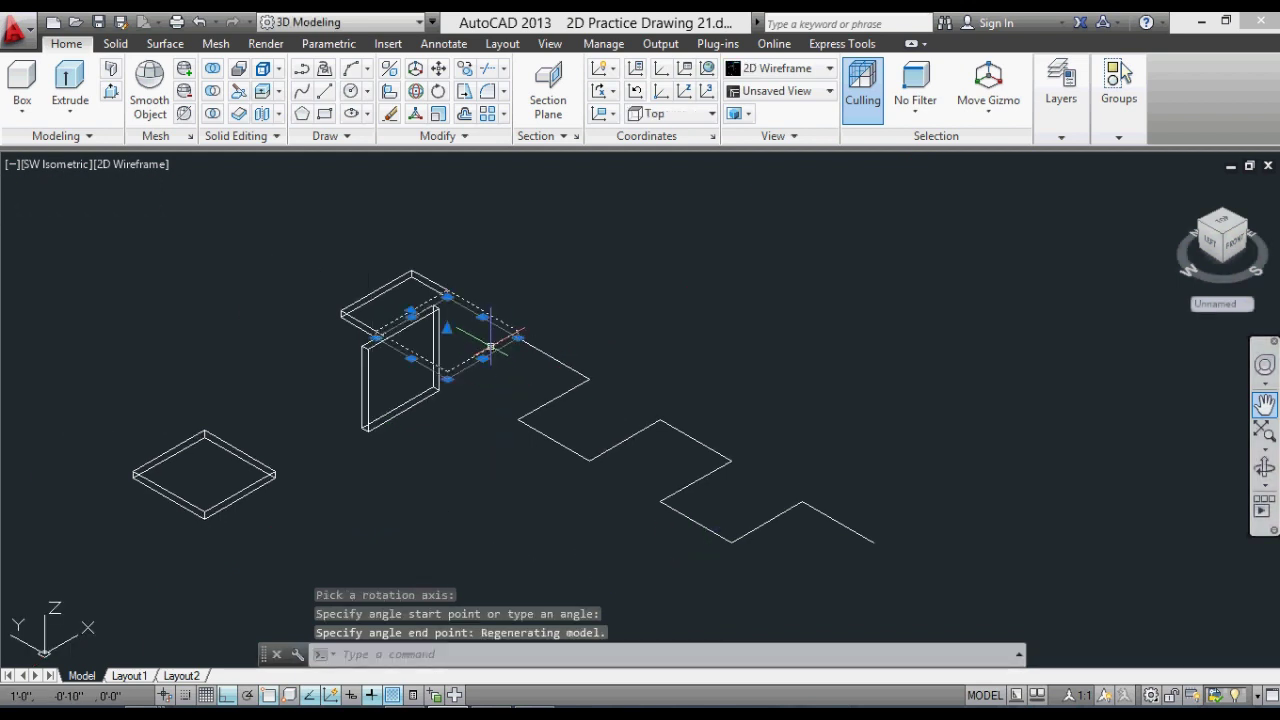
pyautogui.write('e')
pyautogui.press('Return')
pyautogui.moveTo(327, 488); pyautogui.dragTo(391, 443, button='middle')
pyautogui.press('Escape')
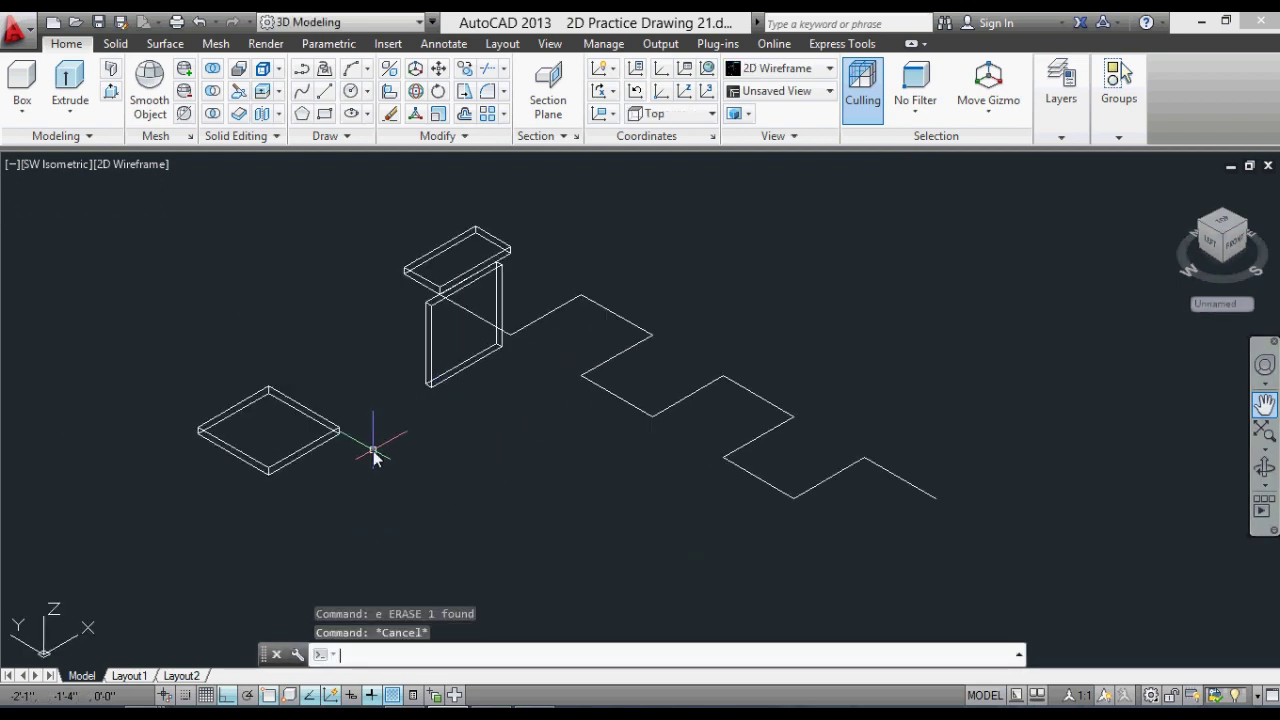
pyautogui.press('Escape')
# Rotate the lower-left copied slab upright with 3DROTATE.
pyautogui.write('3')
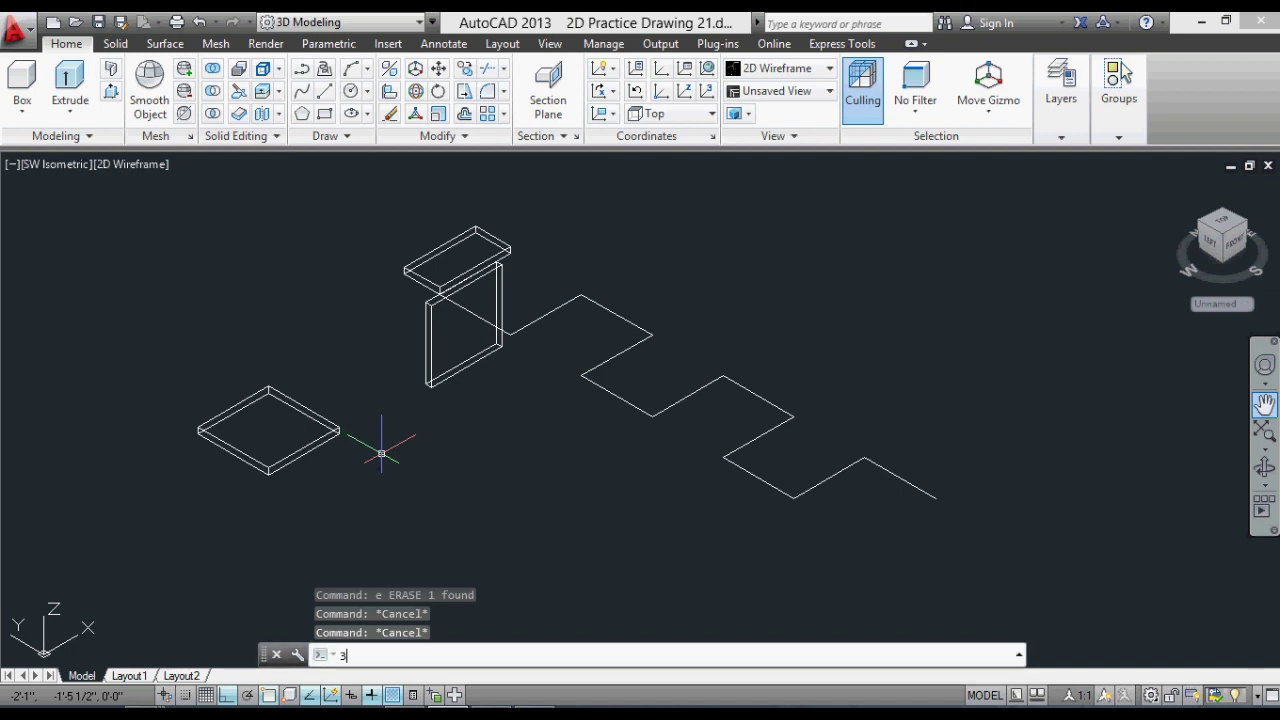
pyautogui.write('rotate')
pyautogui.press('Return')
pyautogui.click(318, 442)
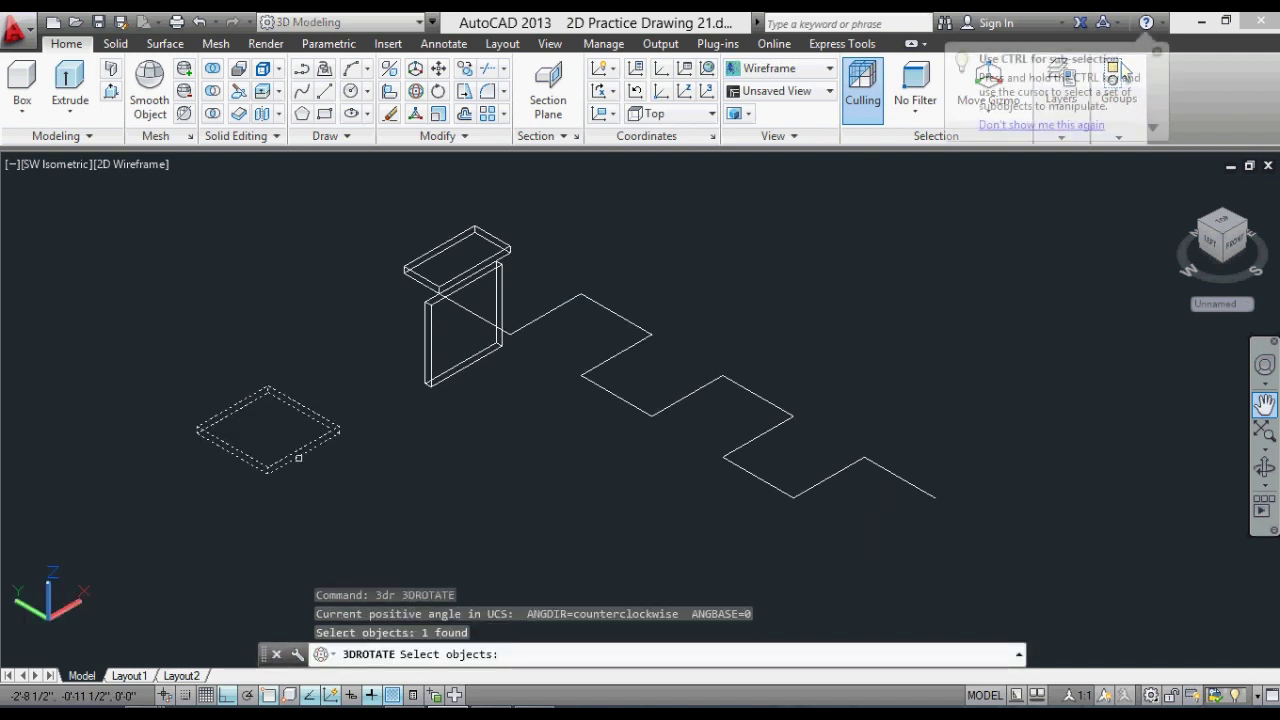
pyautogui.press('Return')
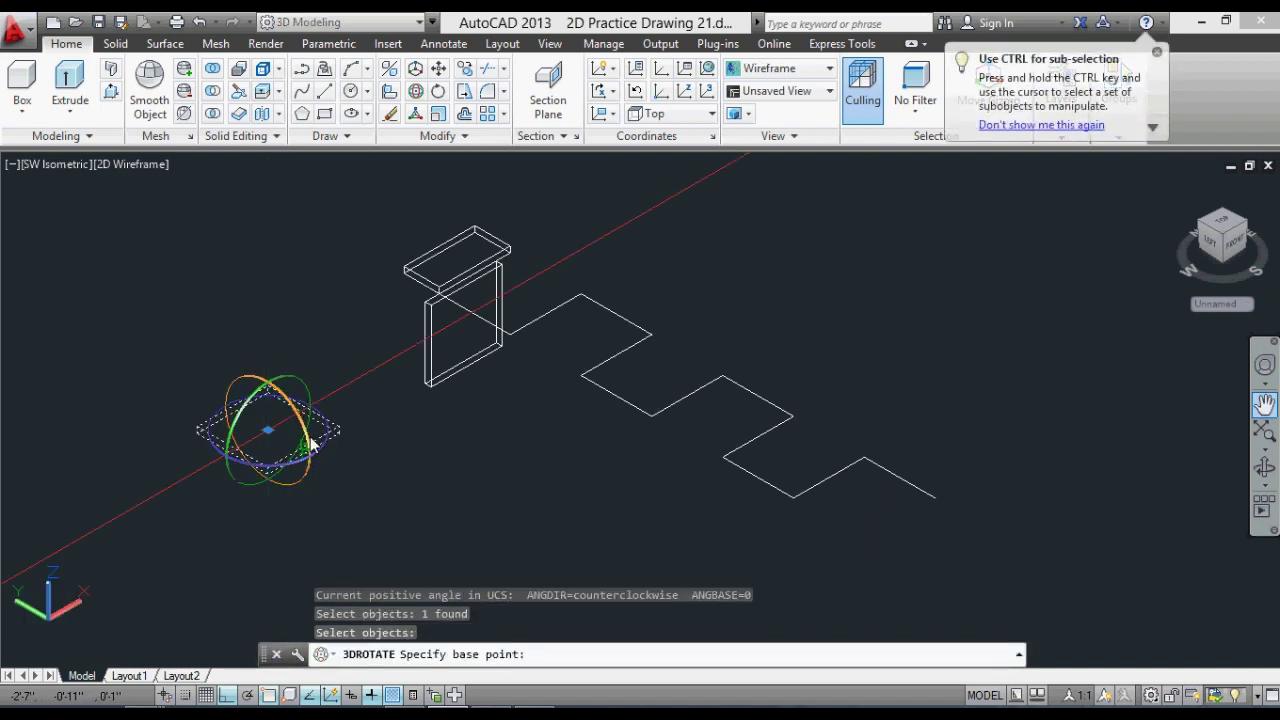
pyautogui.click(310, 402)
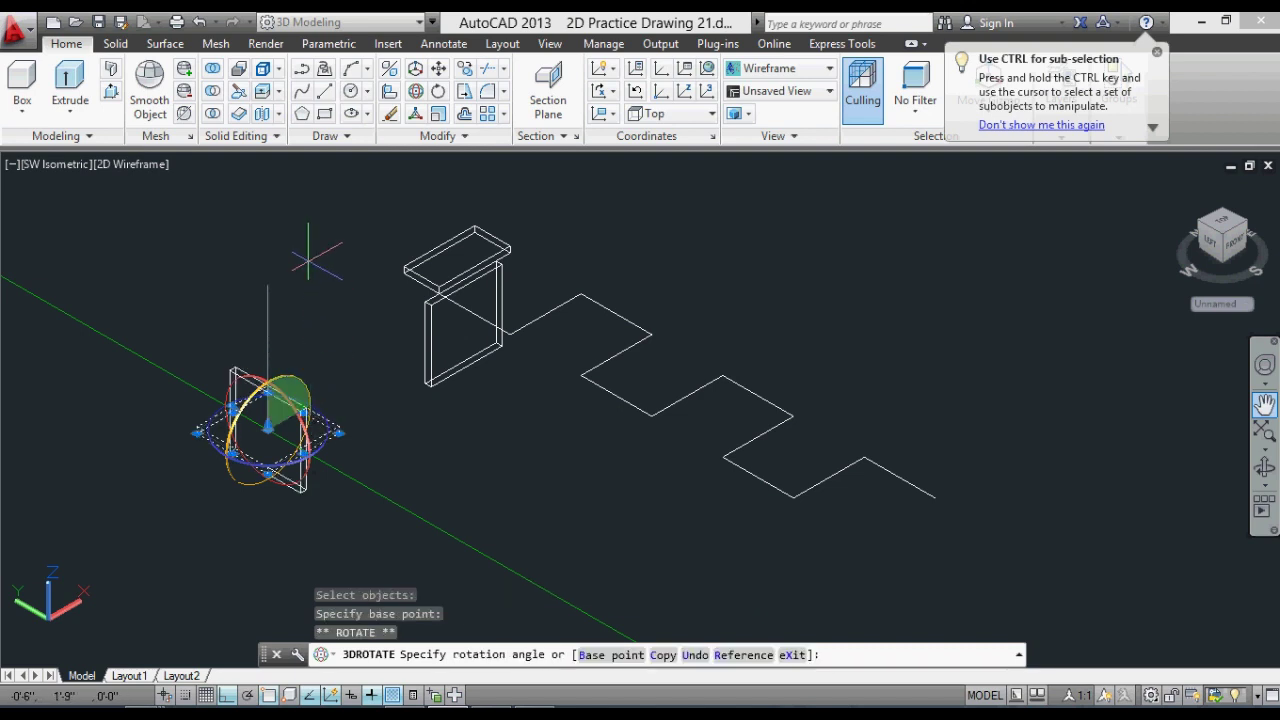
pyautogui.press('Escape')
pyautogui.press('Escape')
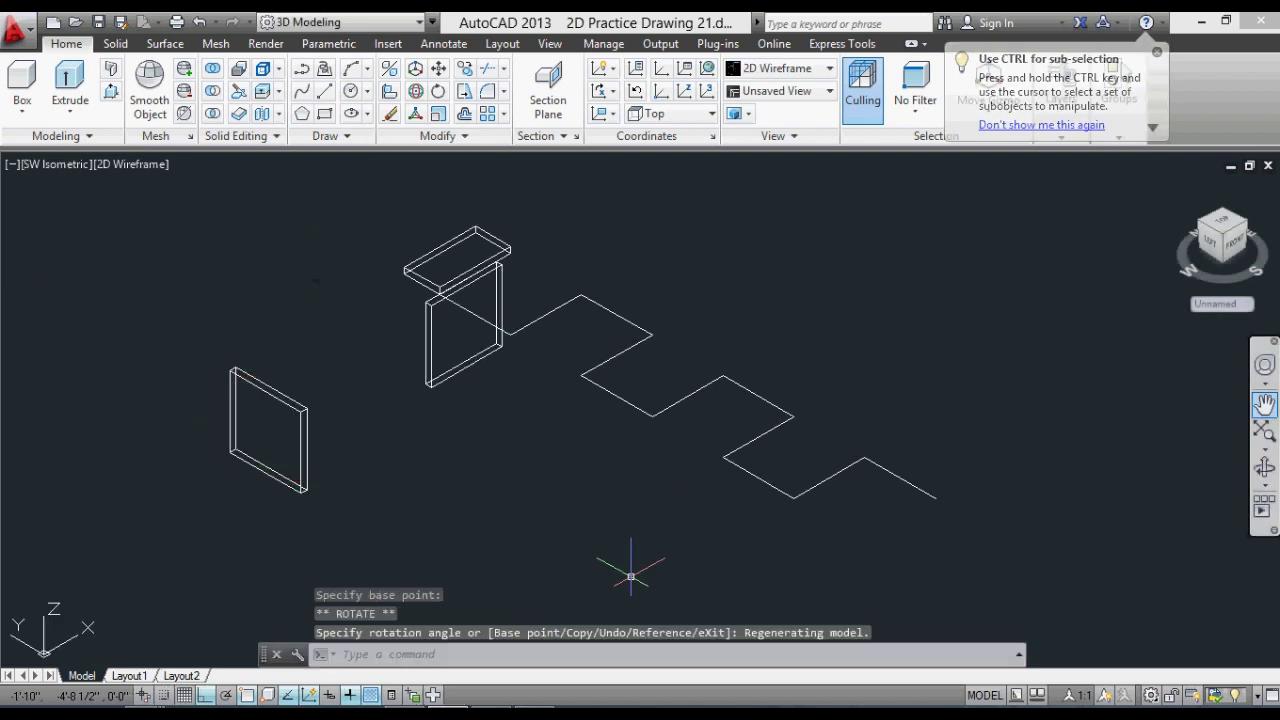
pyautogui.press('Escape')
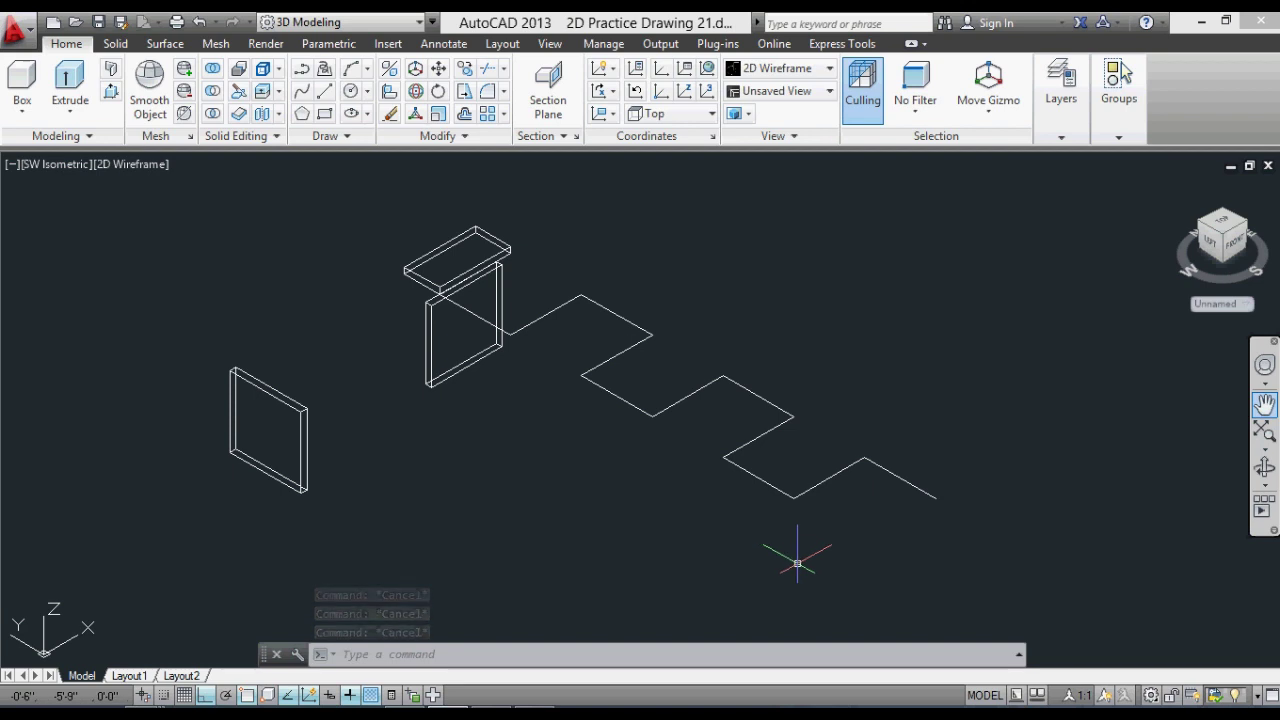
# Draw a 6'6" vertical line straight up from the zigzag outline's lower end.
pyautogui.moveTo(797, 563); pyautogui.dragTo(700, 559, button='middle')
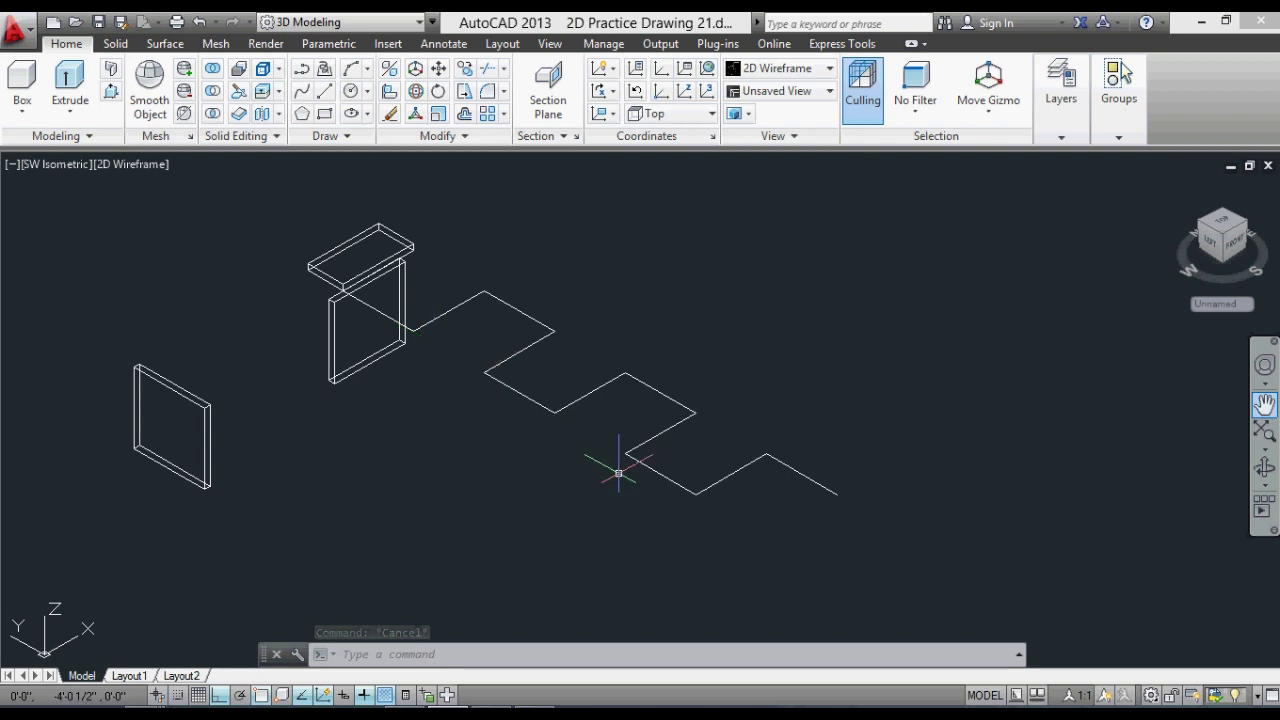
pyautogui.scroll(-2, 580, 490)
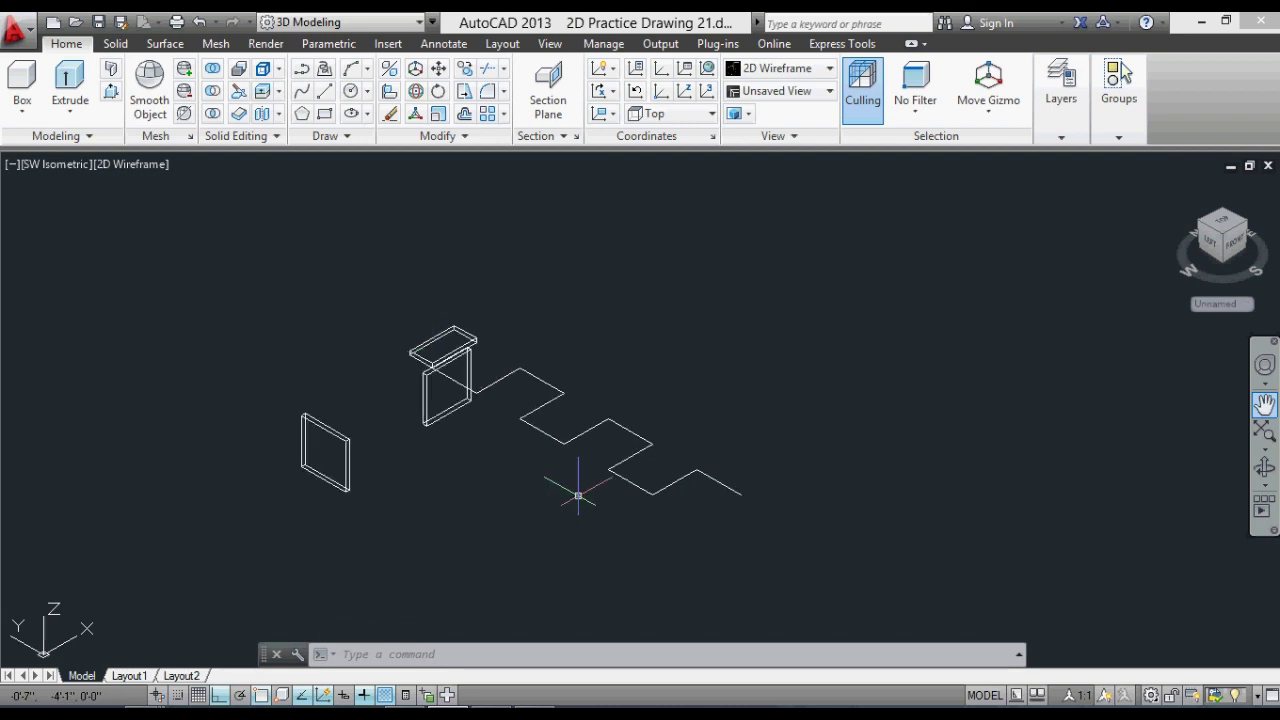
pyautogui.scroll(2, 720, 500)
pyautogui.press('Escape')
pyautogui.write('1')
pyautogui.press('Return')
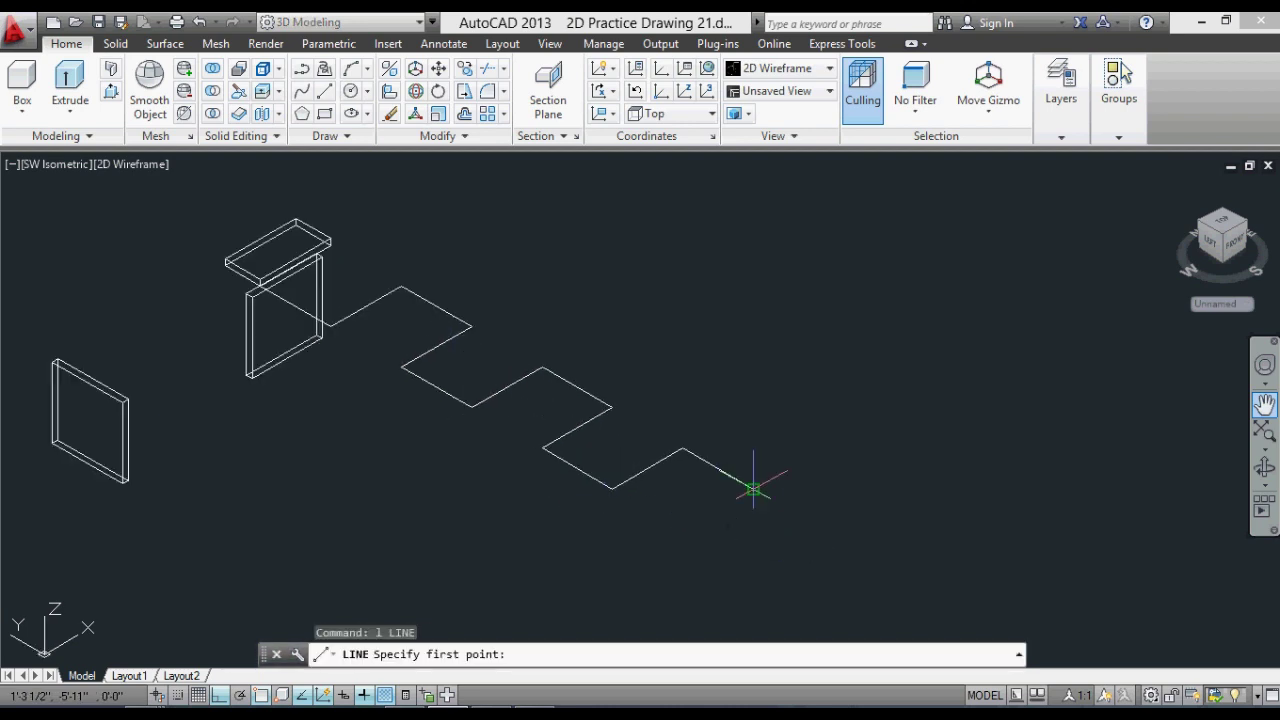
pyautogui.click(753, 488)
pyautogui.write("6'6")
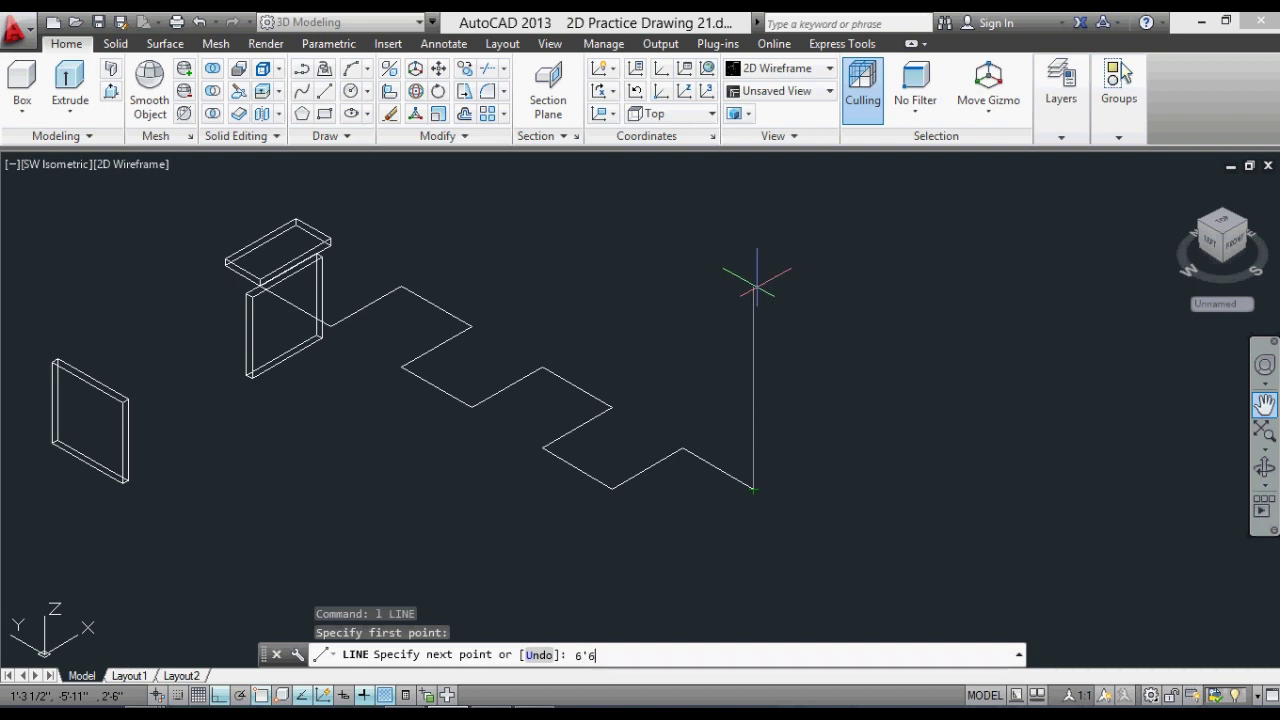
pyautogui.press('Return')
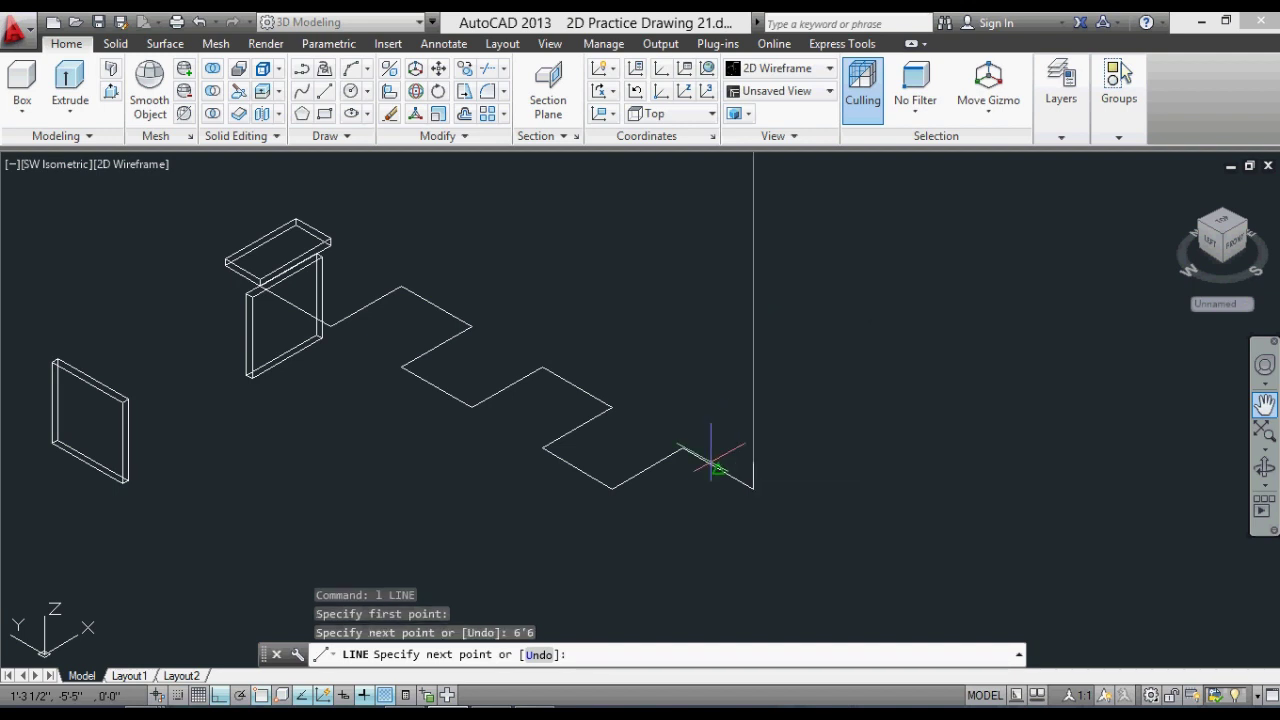
pyautogui.press('Escape')
pyautogui.scroll(-3, 655, 455)
pyautogui.scroll(3, 547, 427)
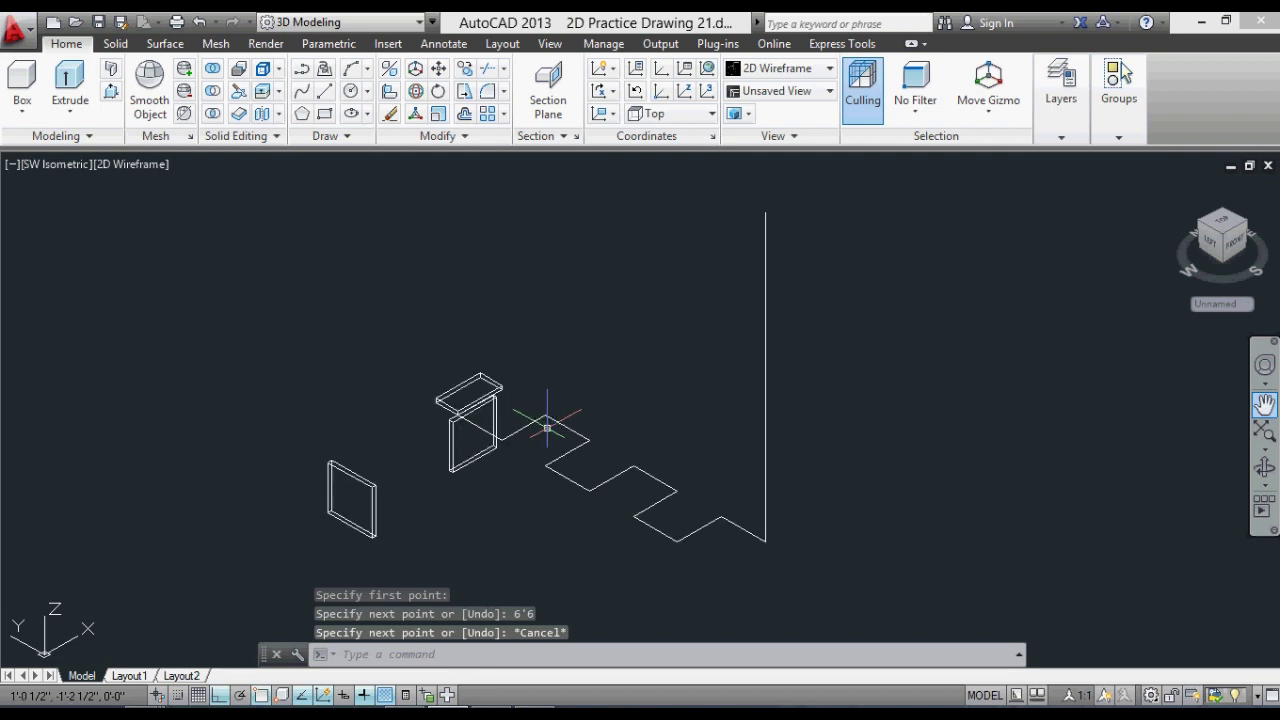
pyautogui.press('Escape')
pyautogui.press('Escape')
pyautogui.press('Escape')
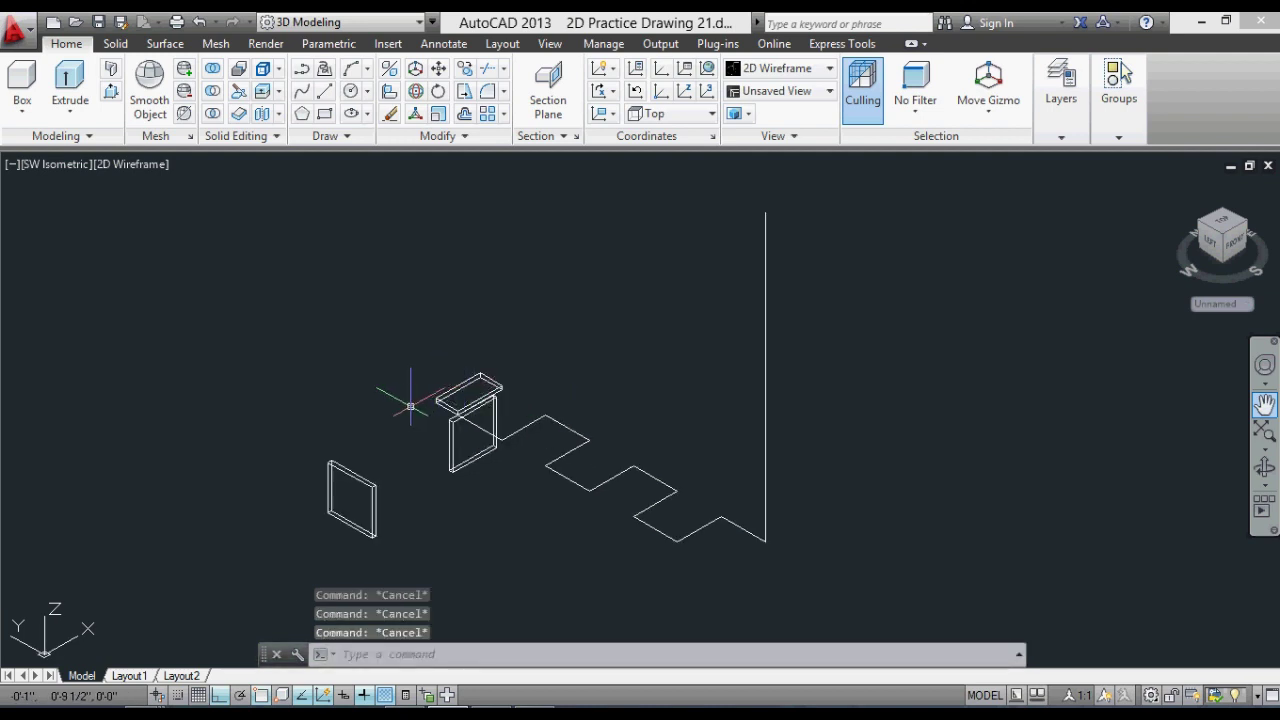
# Rotate the flat top box 90° with 3DROTATE about its edge so it stands upright.
pyautogui.scroll(4, 412, 405)
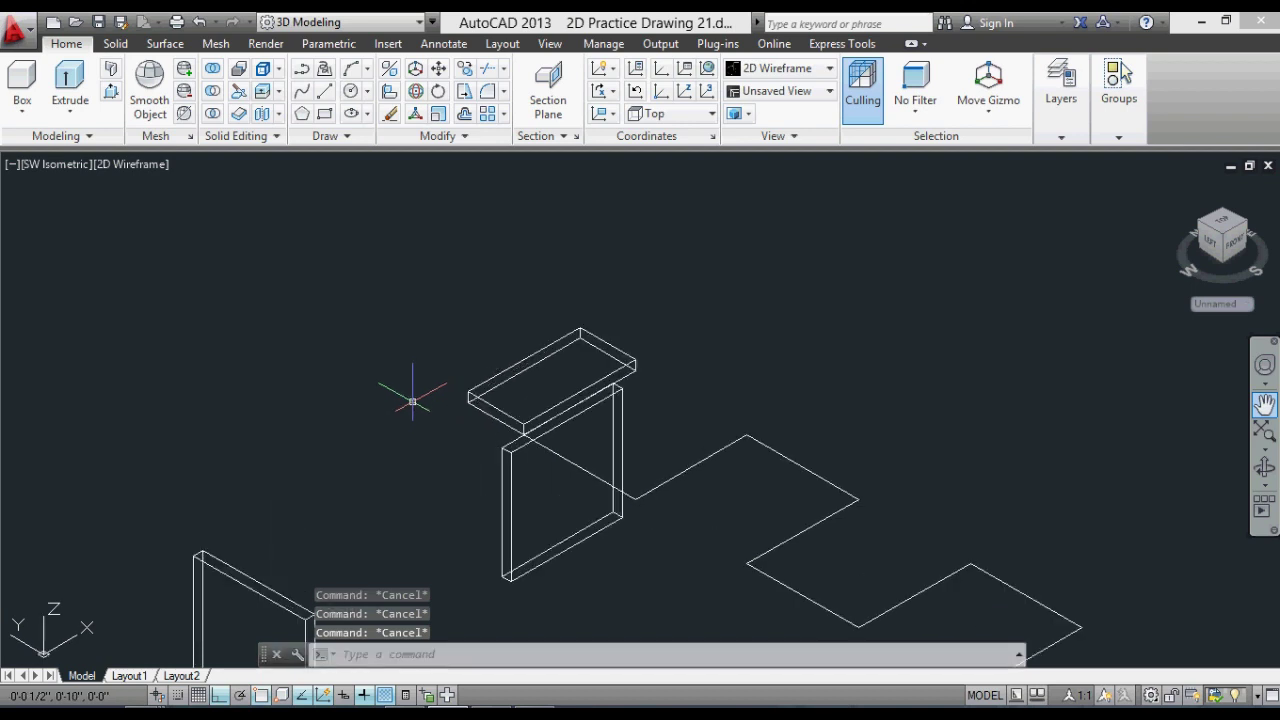
pyautogui.write('3dr')
pyautogui.press('Return')
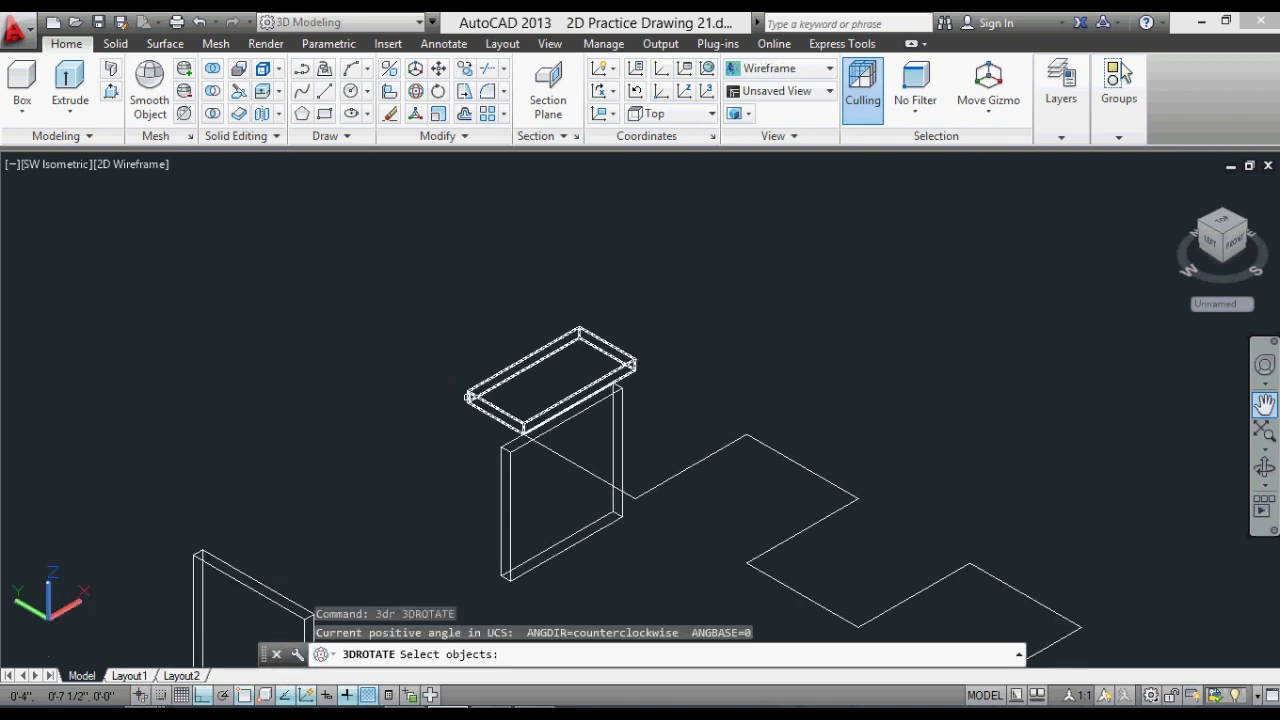
pyautogui.click(470, 397)
pyautogui.press('Return')
pyautogui.click(465, 402)
pyautogui.click(468, 352)
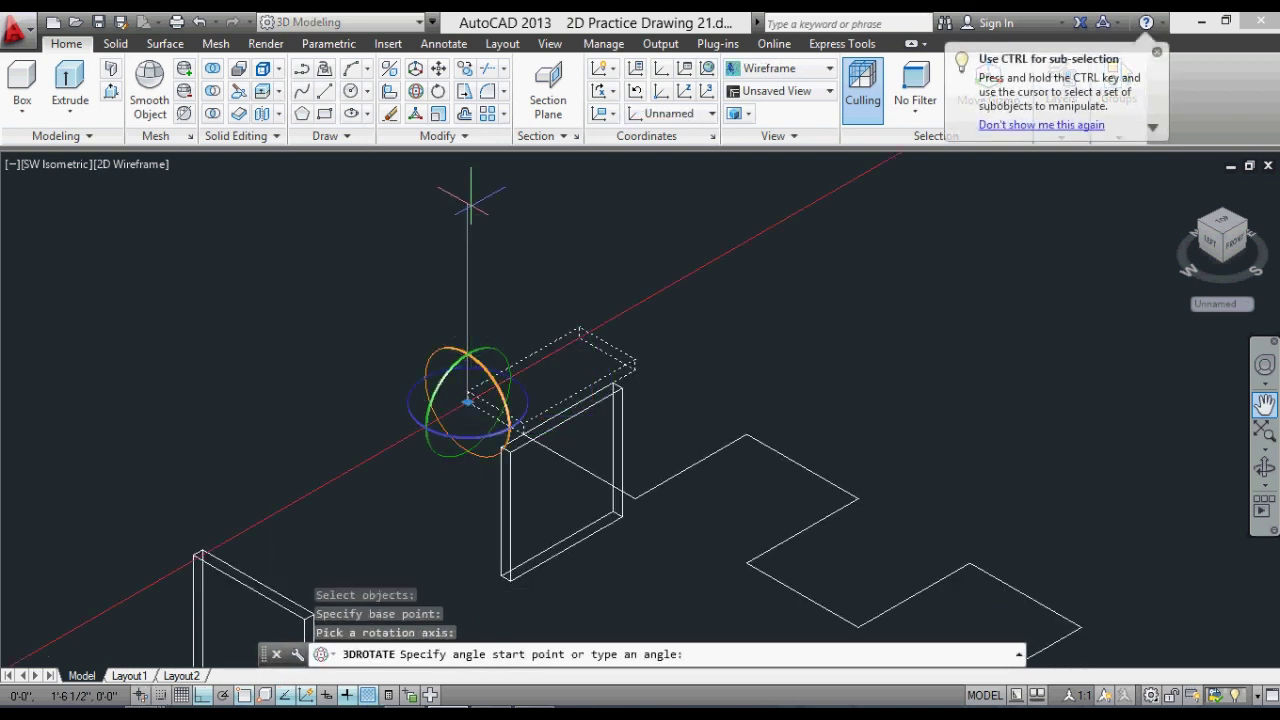
pyautogui.click(466, 214)
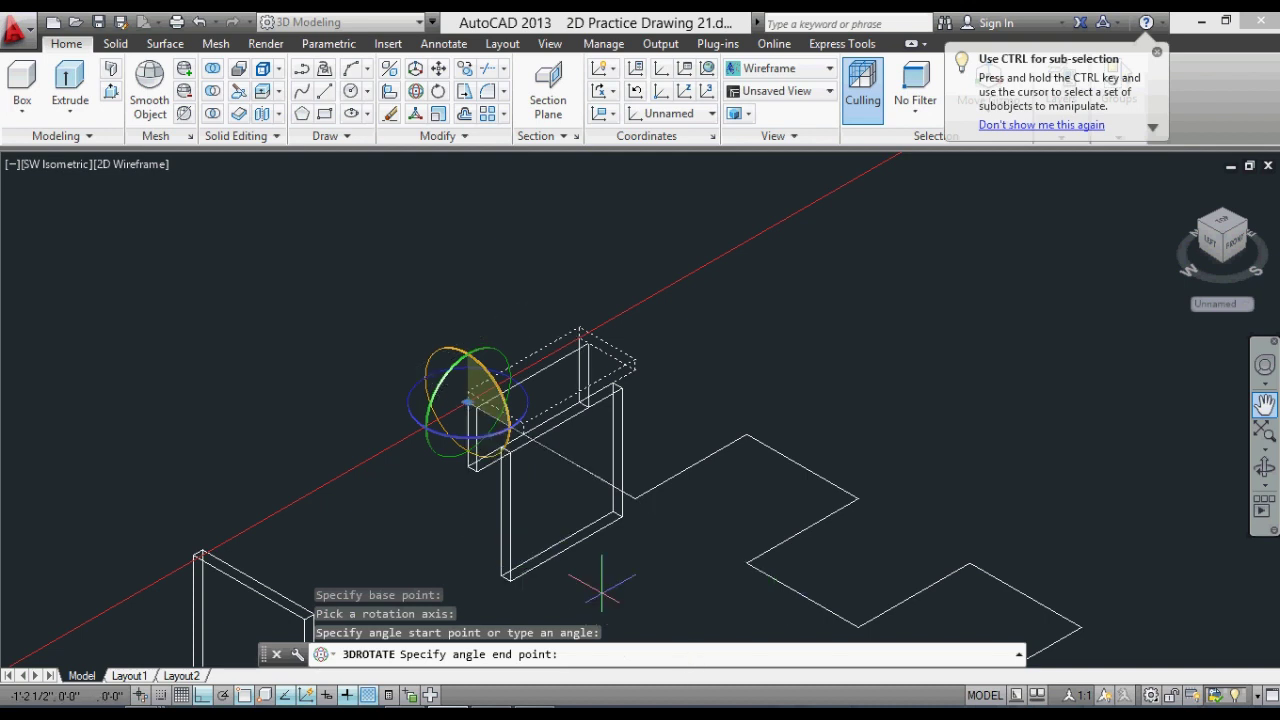
pyautogui.click(657, 623)
pyautogui.press('Escape')
# Move the upright box from its corner to the top of the 6'6" vertical line.
pyautogui.write('m')
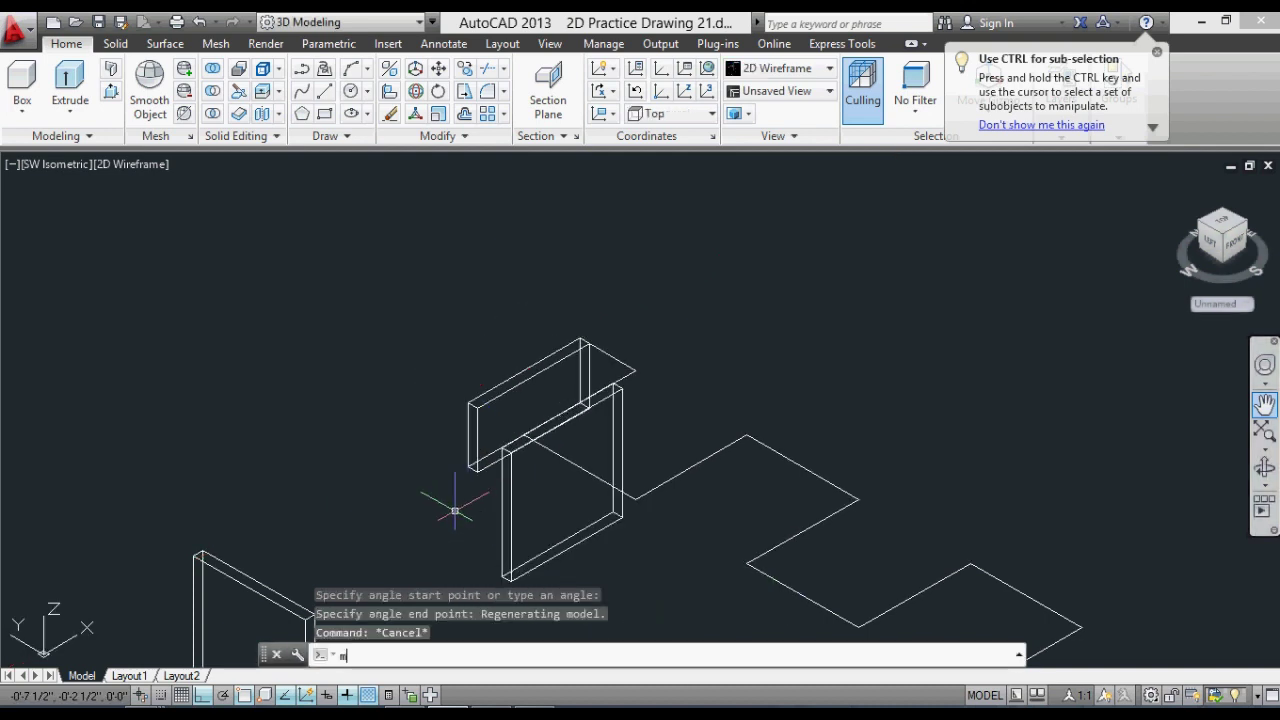
pyautogui.press('Return')
pyautogui.doubleClick(471, 468)
pyautogui.click(472, 467)
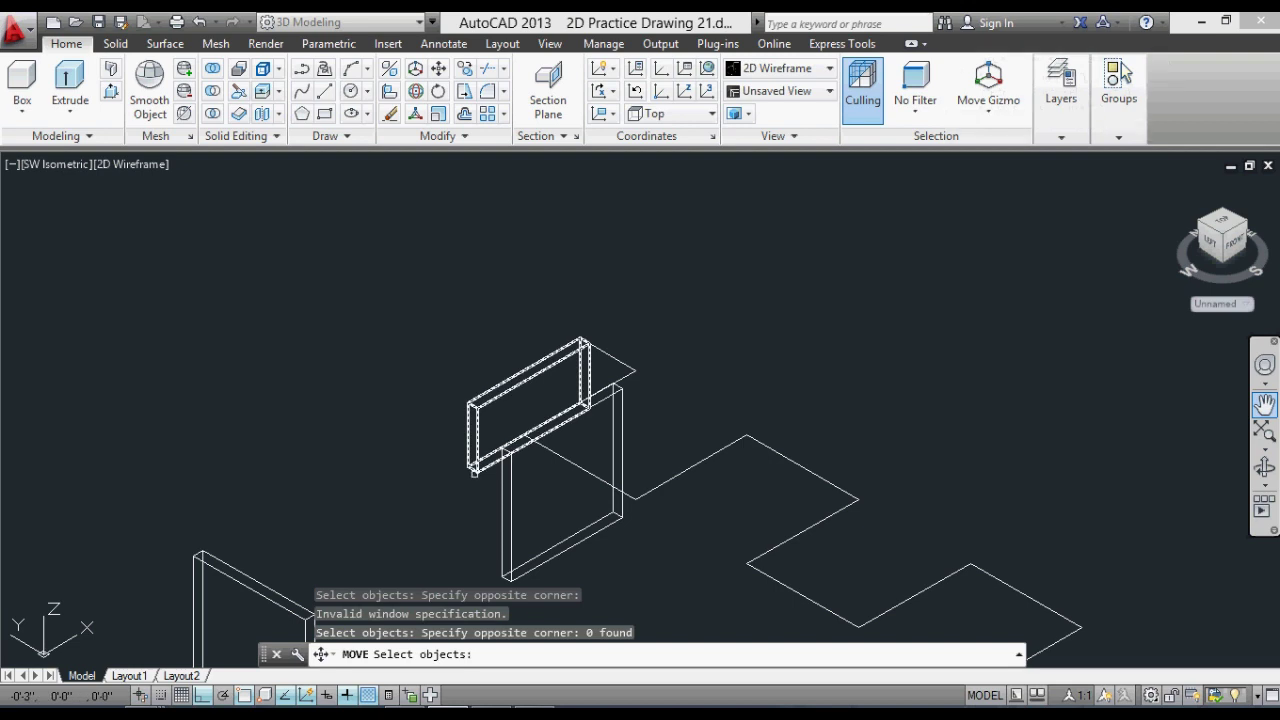
pyautogui.click(472, 467)
pyautogui.press('Return')
pyautogui.click(468, 466)
pyautogui.scroll(-5, 440, 475)
pyautogui.scroll(2, 600, 314)
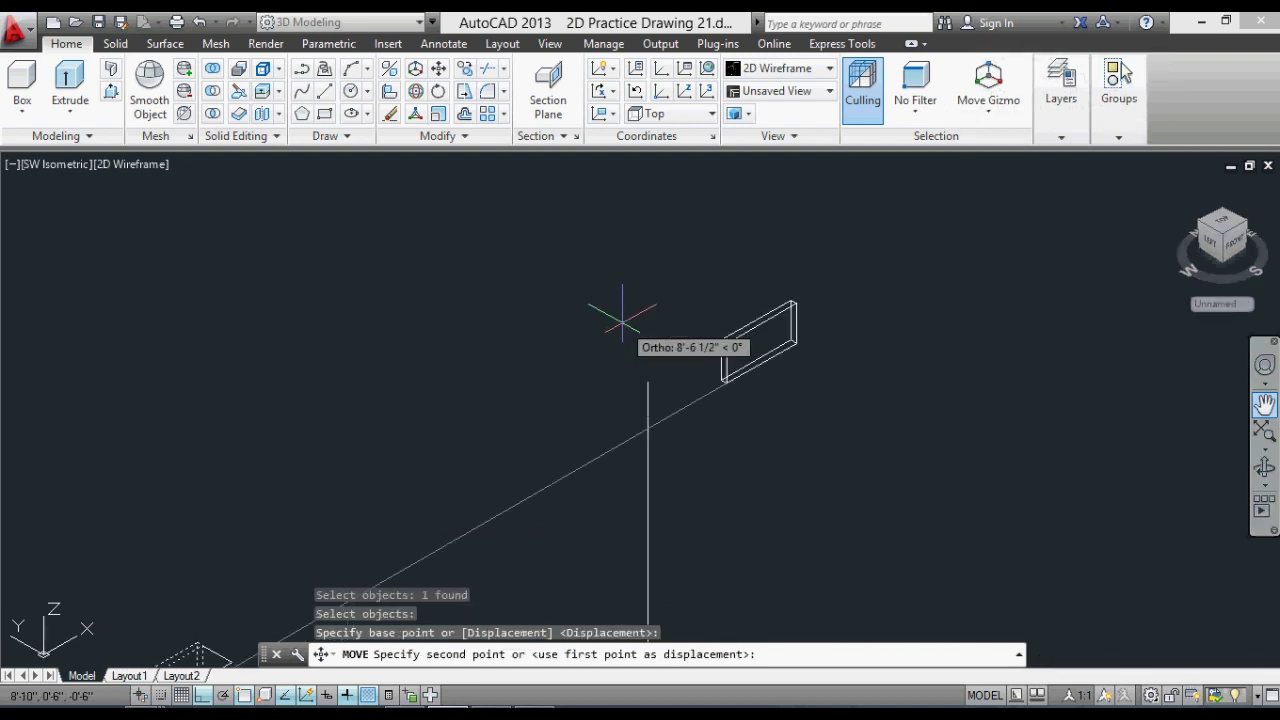
pyautogui.scroll(3, 729, 457)
pyautogui.click(678, 466)
pyautogui.scroll(-4, 522, 354)
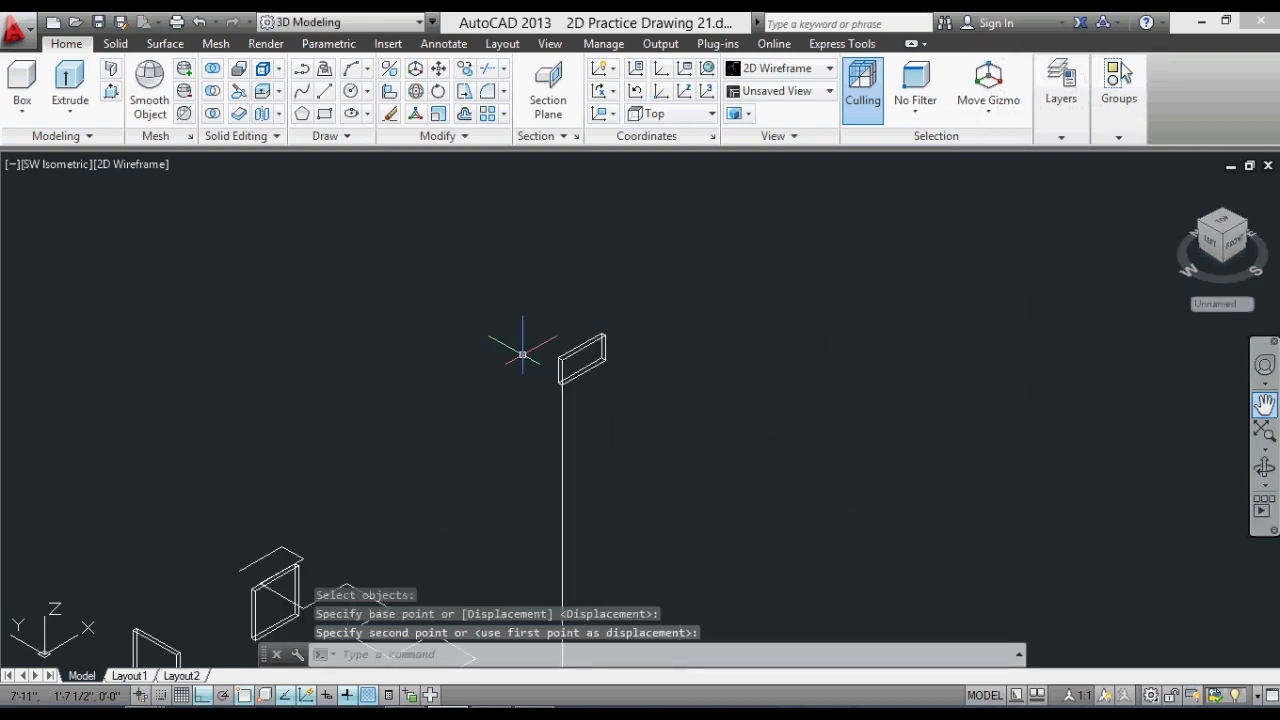
pyautogui.press('Escape')
pyautogui.scroll(3, 409, 514)
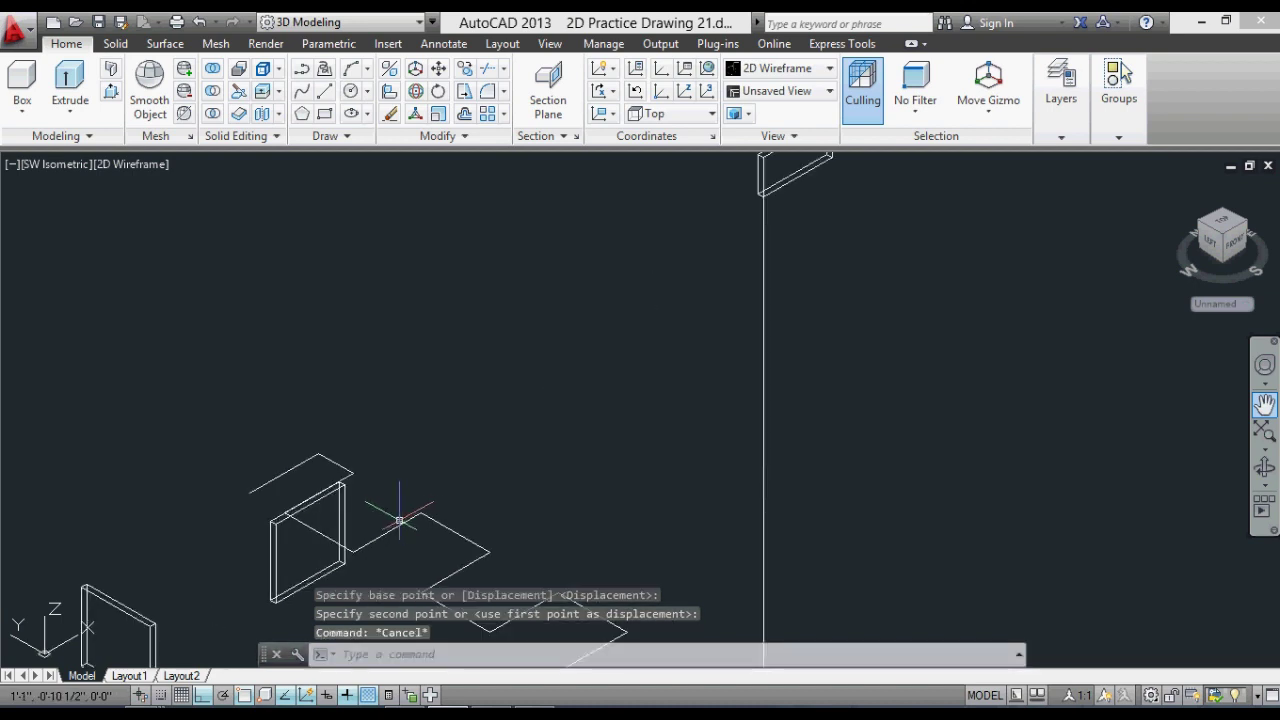
pyautogui.write('co')
pyautogui.press('Return')
pyautogui.click(347, 482)
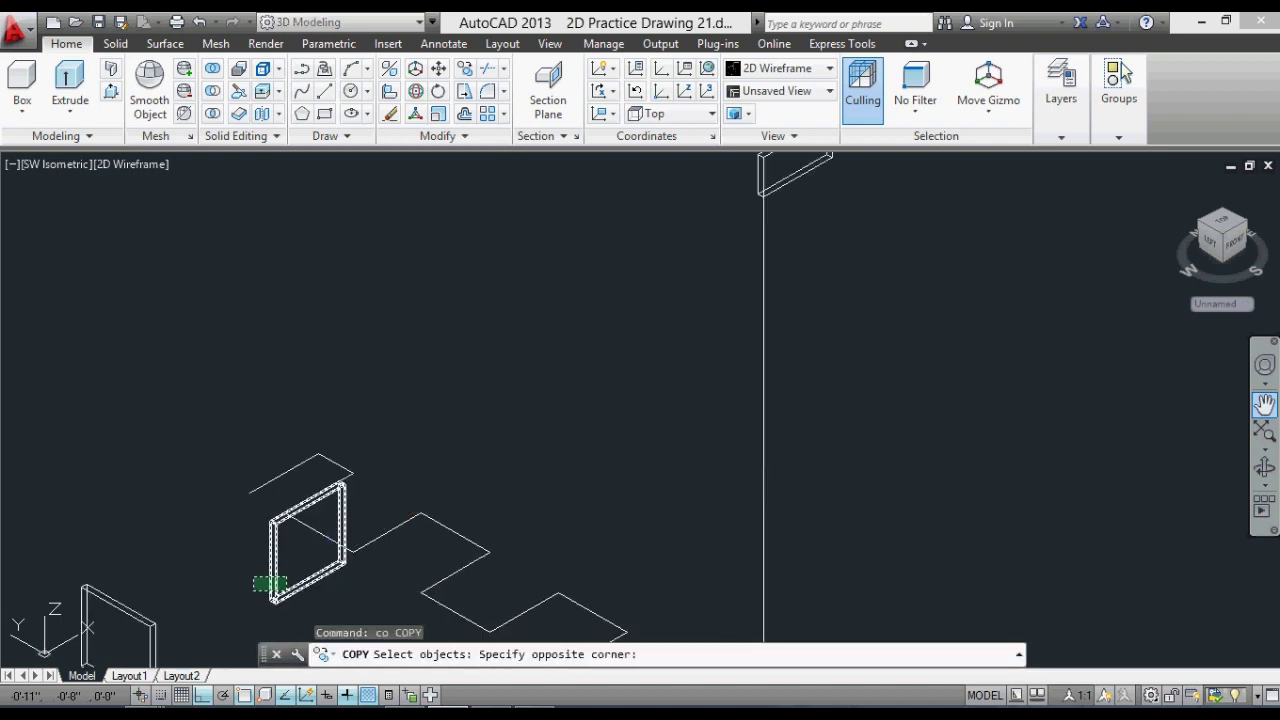
pyautogui.click(240, 602)
pyautogui.press('Return')
pyautogui.scroll(-2, 308, 548)
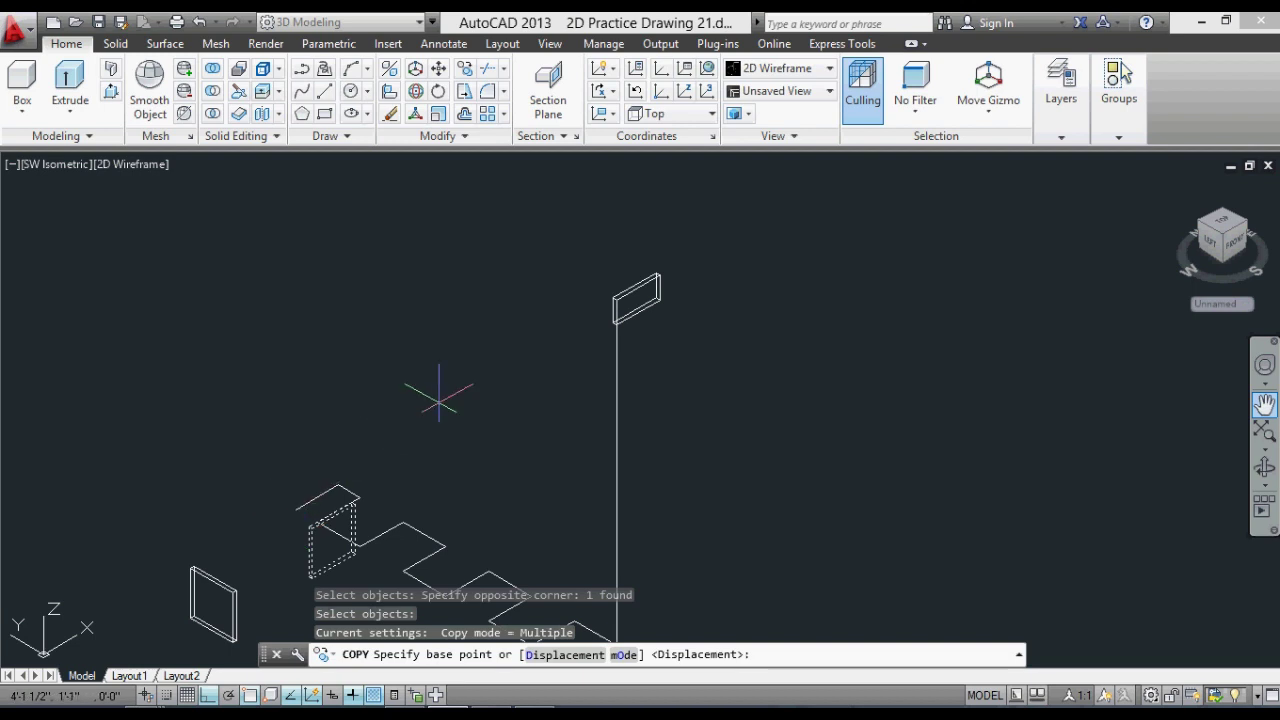
pyautogui.scroll(-2, 438, 398)
pyautogui.scroll(2, 424, 438)
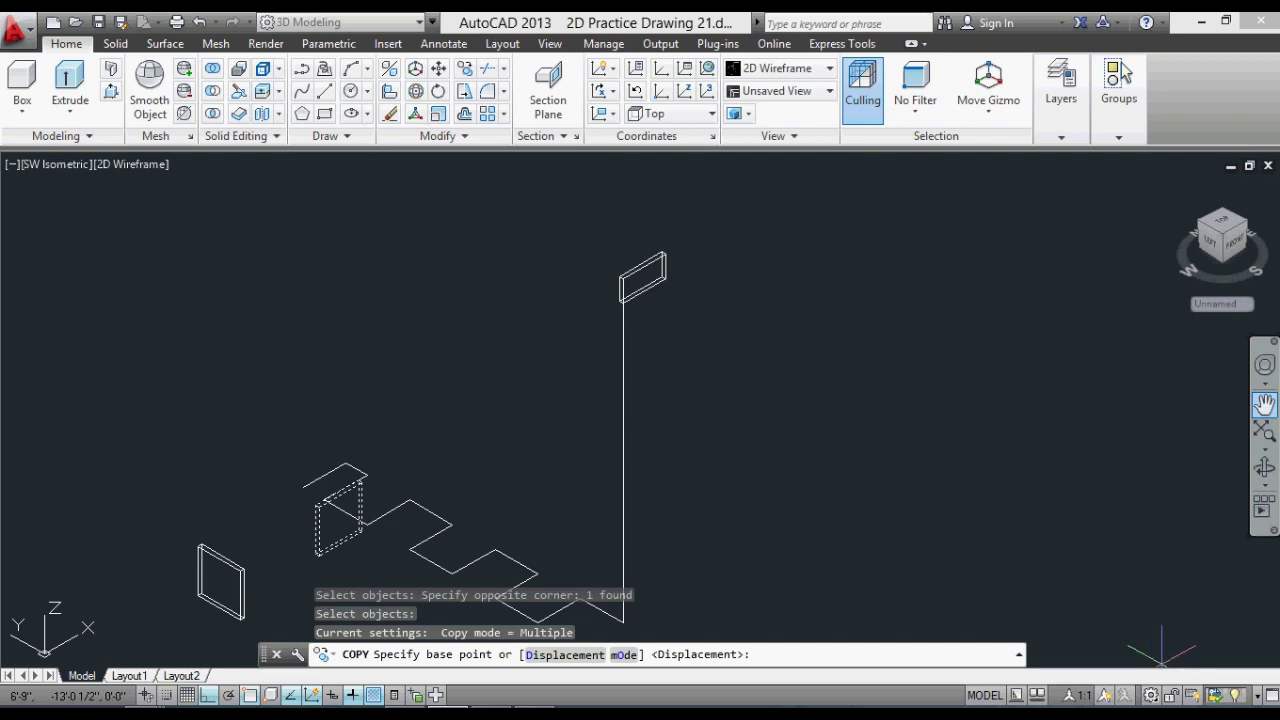
pyautogui.press('Escape')
pyautogui.press('Escape')
pyautogui.press('Escape')
pyautogui.scroll(-2, 1003, 345)
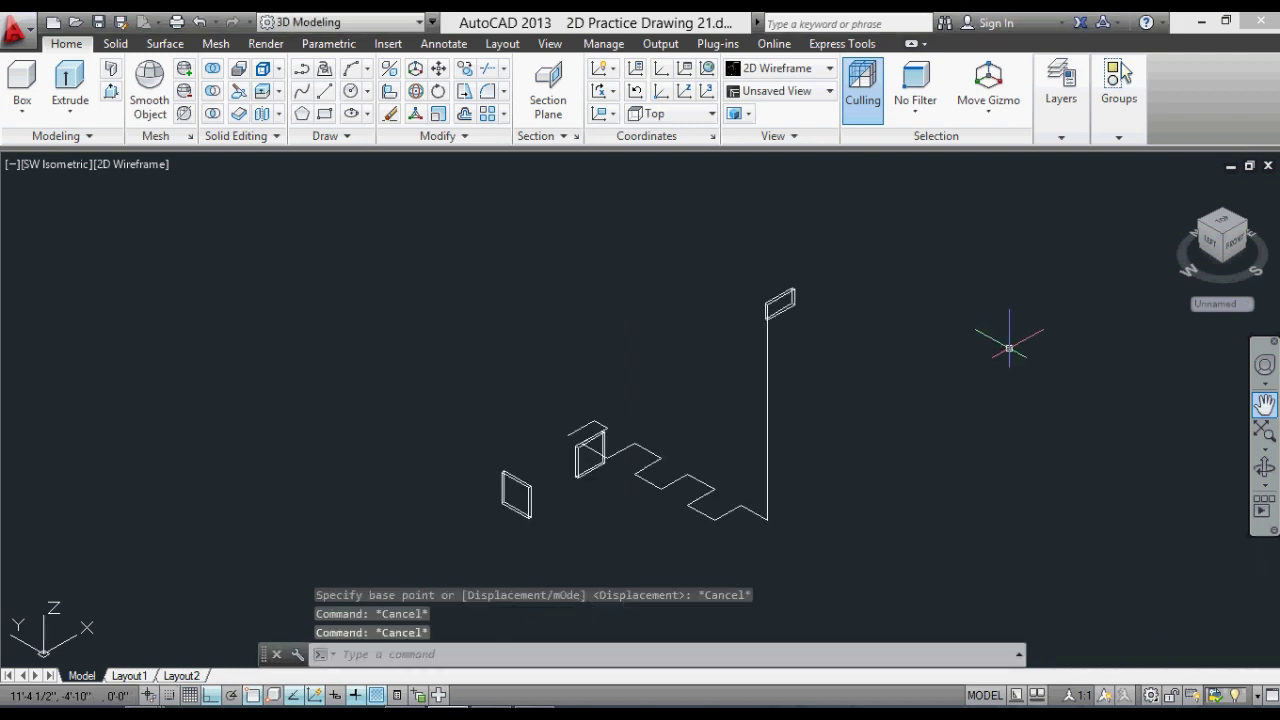
pyautogui.scroll(2, 708, 487)
pyautogui.scroll(-2, 610, 492)
pyautogui.scroll(2, 535, 455)
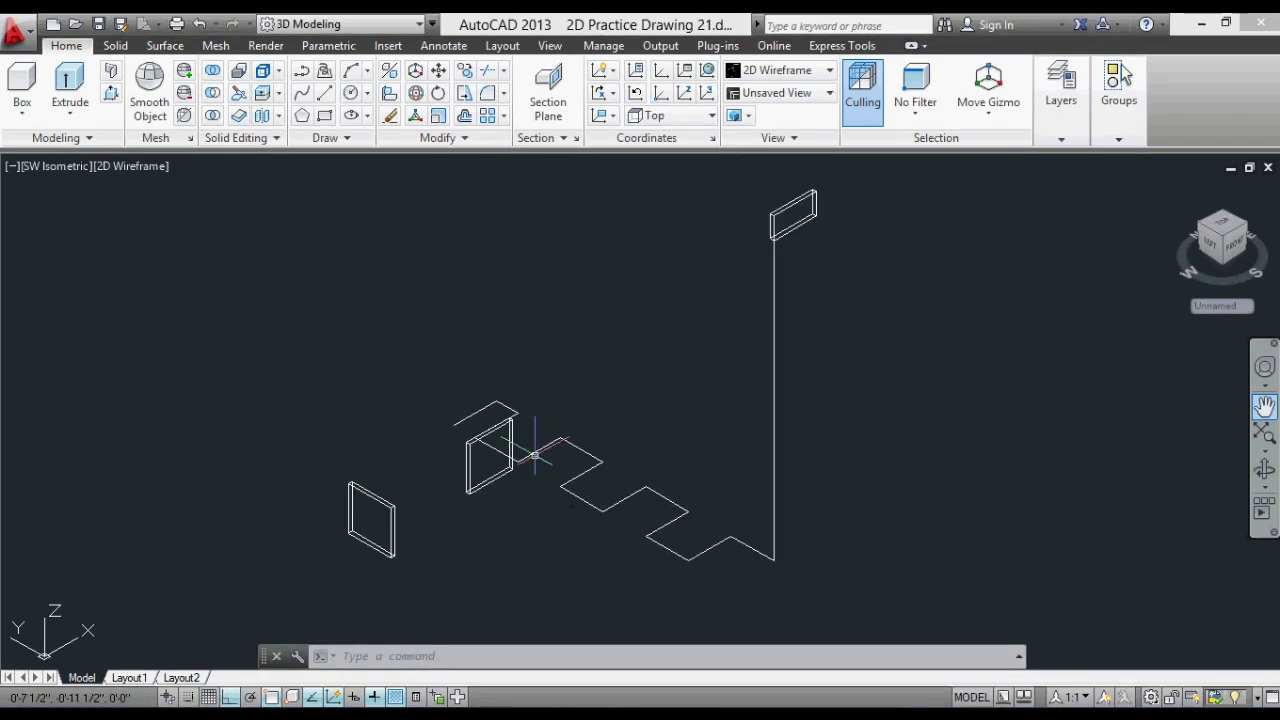
pyautogui.scroll(2, 535, 455)
pyautogui.press('Escape')
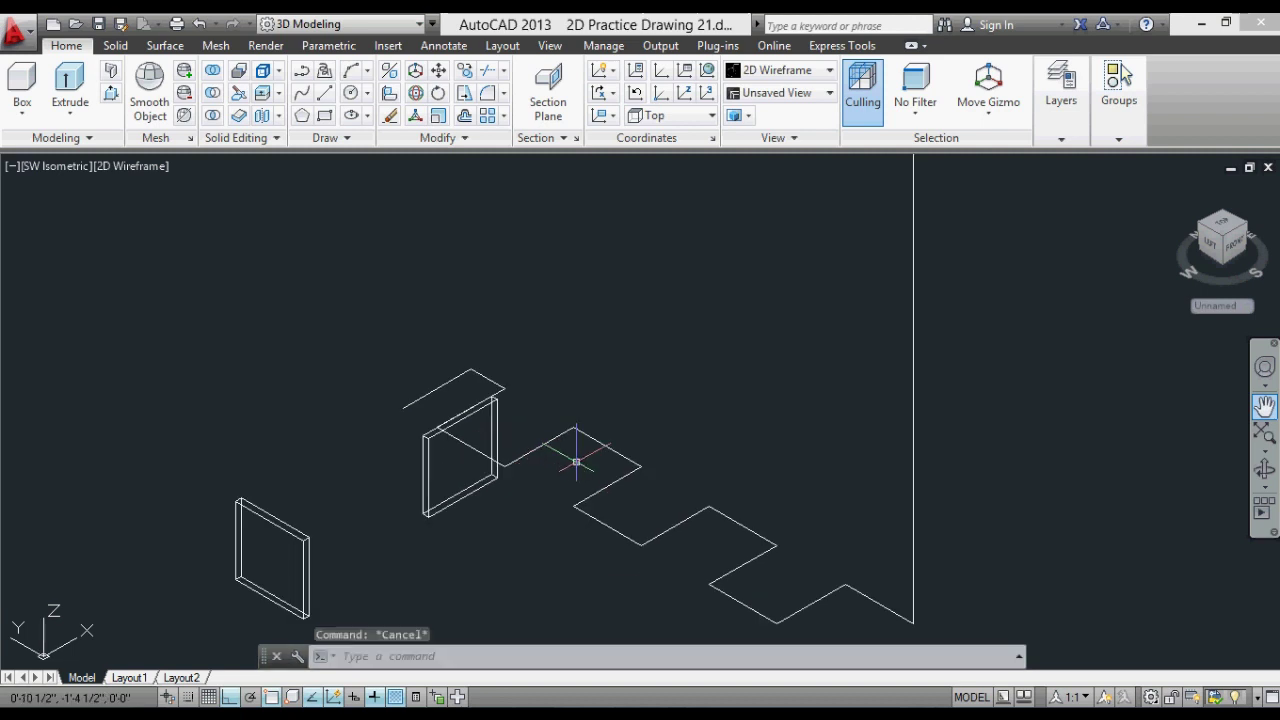
pyautogui.write('l')
pyautogui.press('Return')
# Close one zigzag step with a line and create a boundary inside it.
pyautogui.click(646, 544)
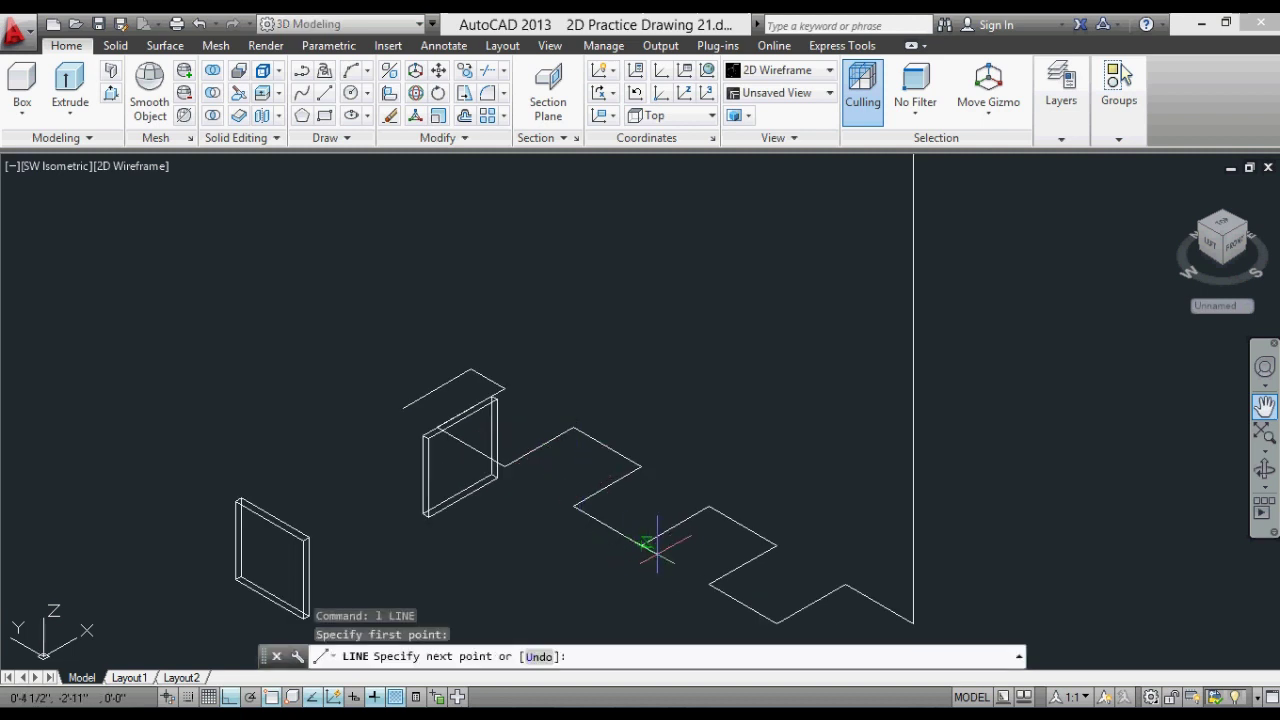
pyautogui.click(709, 583)
pyautogui.press('Escape')
pyautogui.press('Escape')
pyautogui.write('b')
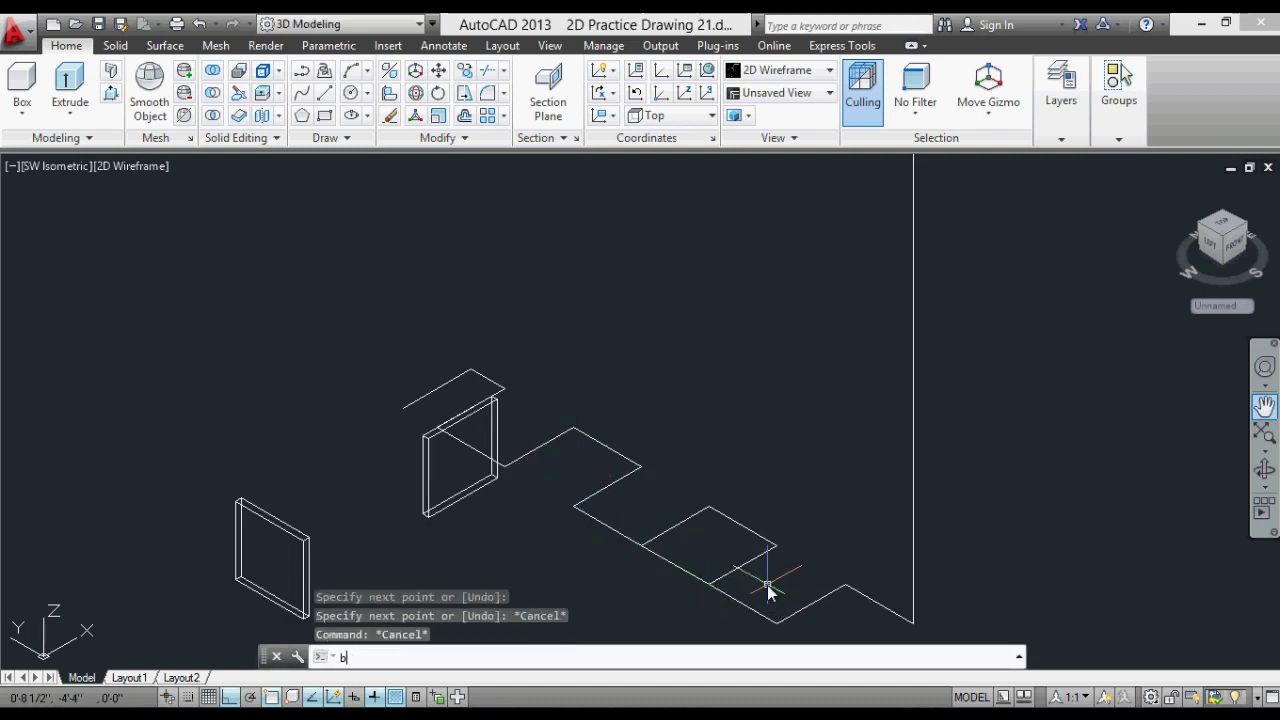
pyautogui.write('o')
pyautogui.press('Return')
pyautogui.press('Return')
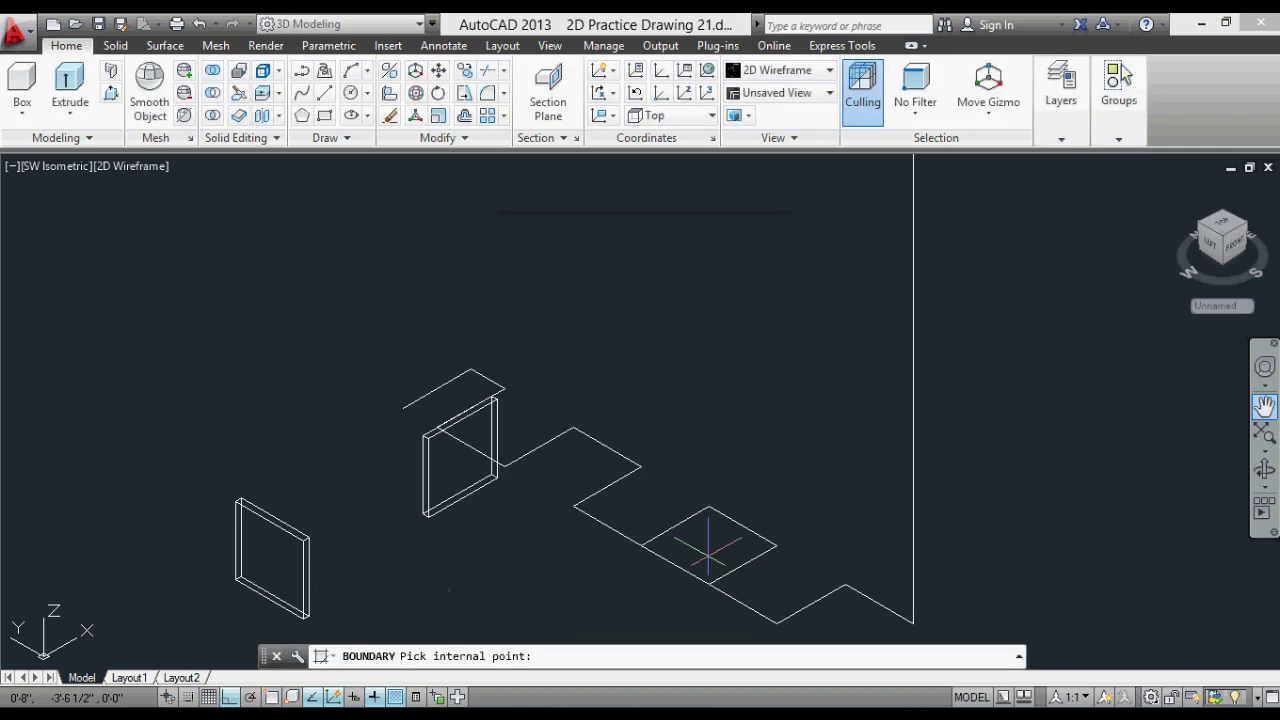
pyautogui.scroll(2, 700, 537)
pyautogui.scroll(1, 686, 529)
pyautogui.click(686, 514)
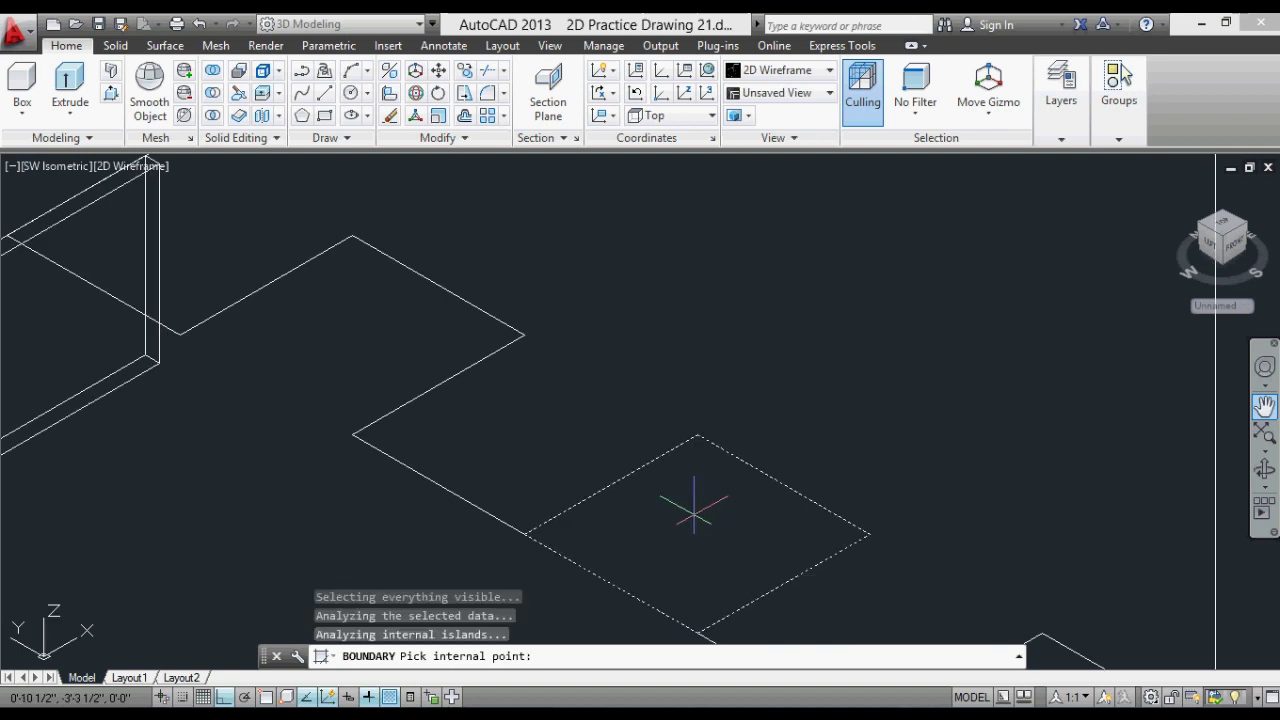
pyautogui.scroll(-1, 685, 448)
pyautogui.press('Return')
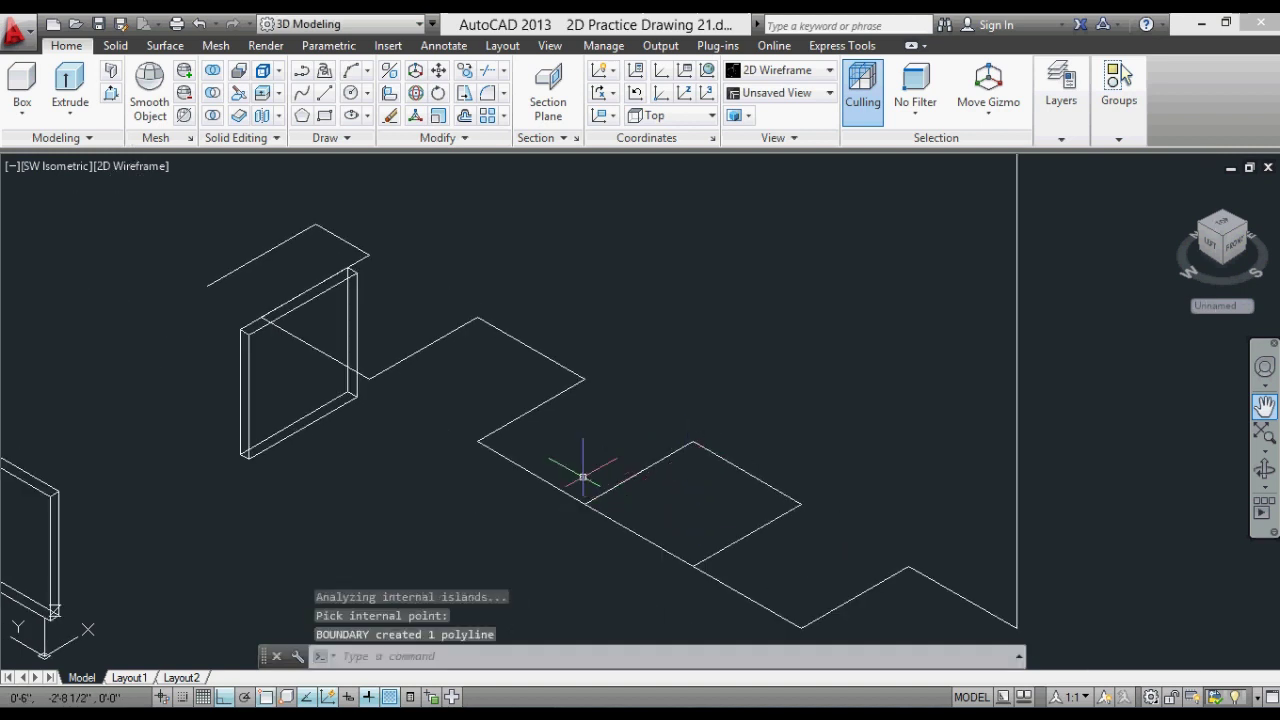
# Erase the redundant extra outline.
pyautogui.click(570, 477)
pyautogui.write('e')
pyautogui.press('Return')
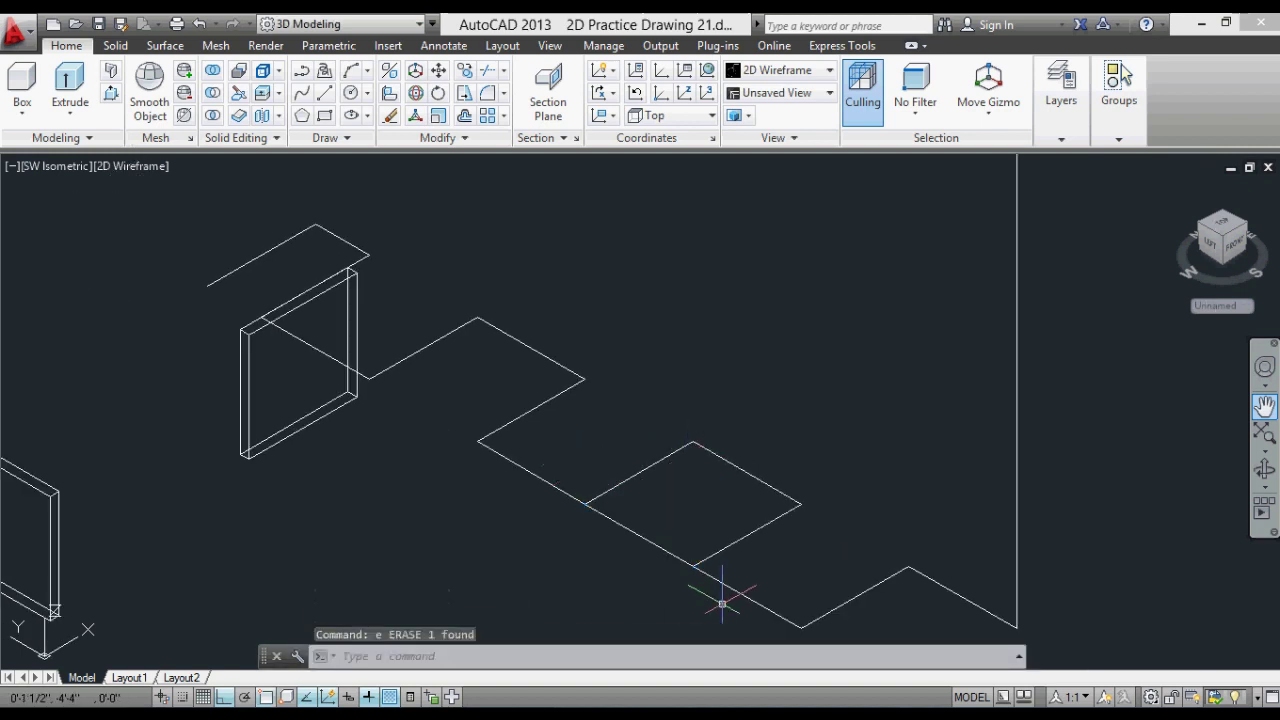
pyautogui.press('Escape')
# Extrude the closed step outline 1 inch into a thin slab.
pyautogui.write('t')
pyautogui.press('Return')
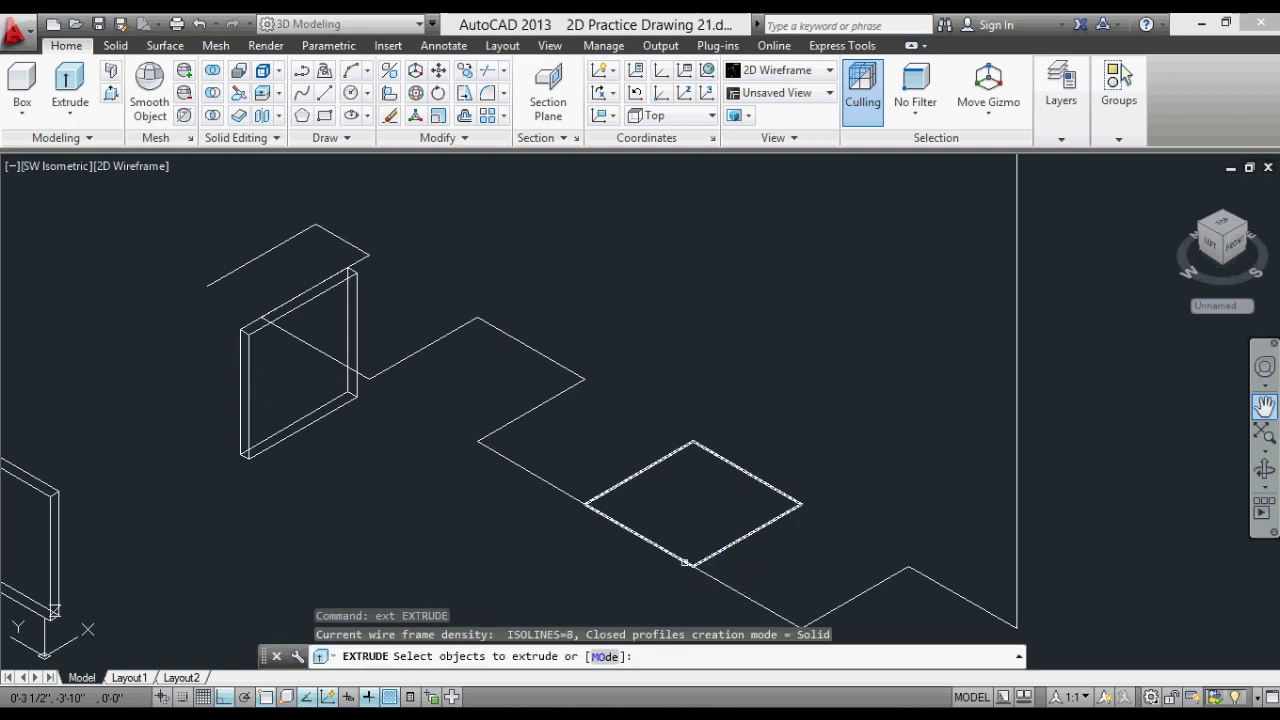
pyautogui.click(688, 561)
pyautogui.press('Return')
pyautogui.write('1')
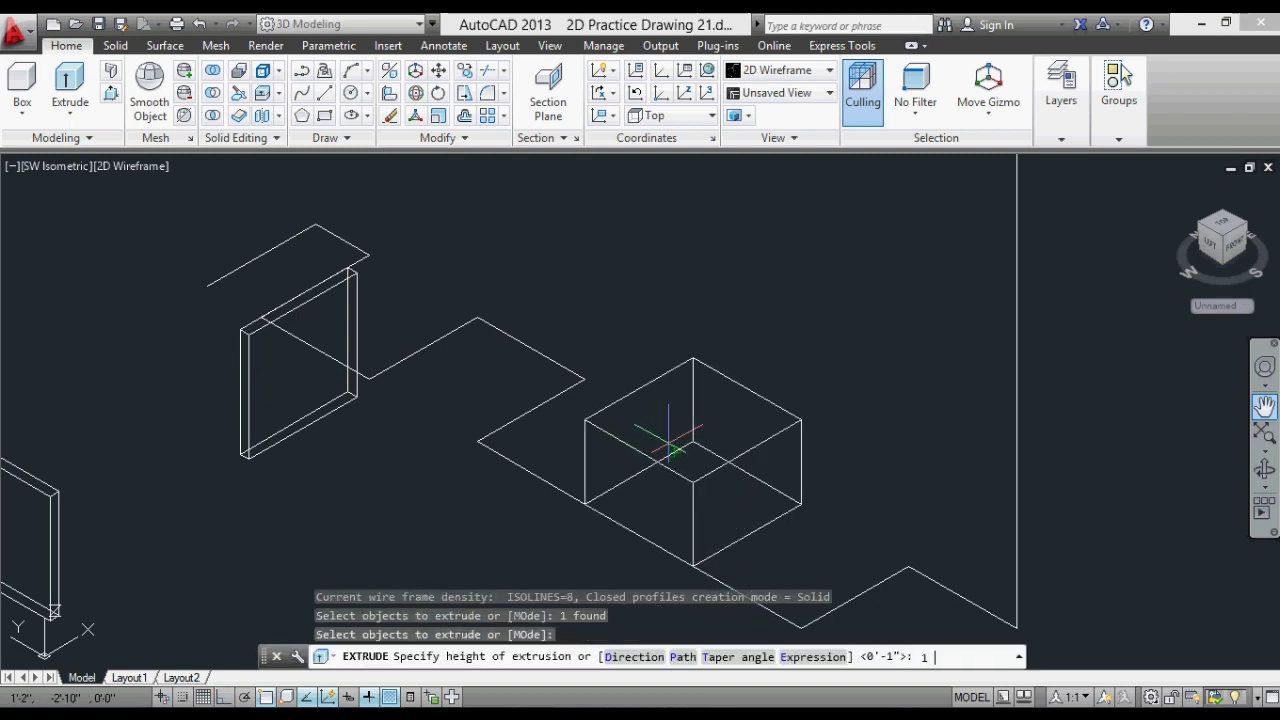
pyautogui.press('Return')
pyautogui.scroll(-3, 668, 490)
pyautogui.scroll(-1, 655, 520)
pyautogui.press('Escape')
pyautogui.press('Escape')
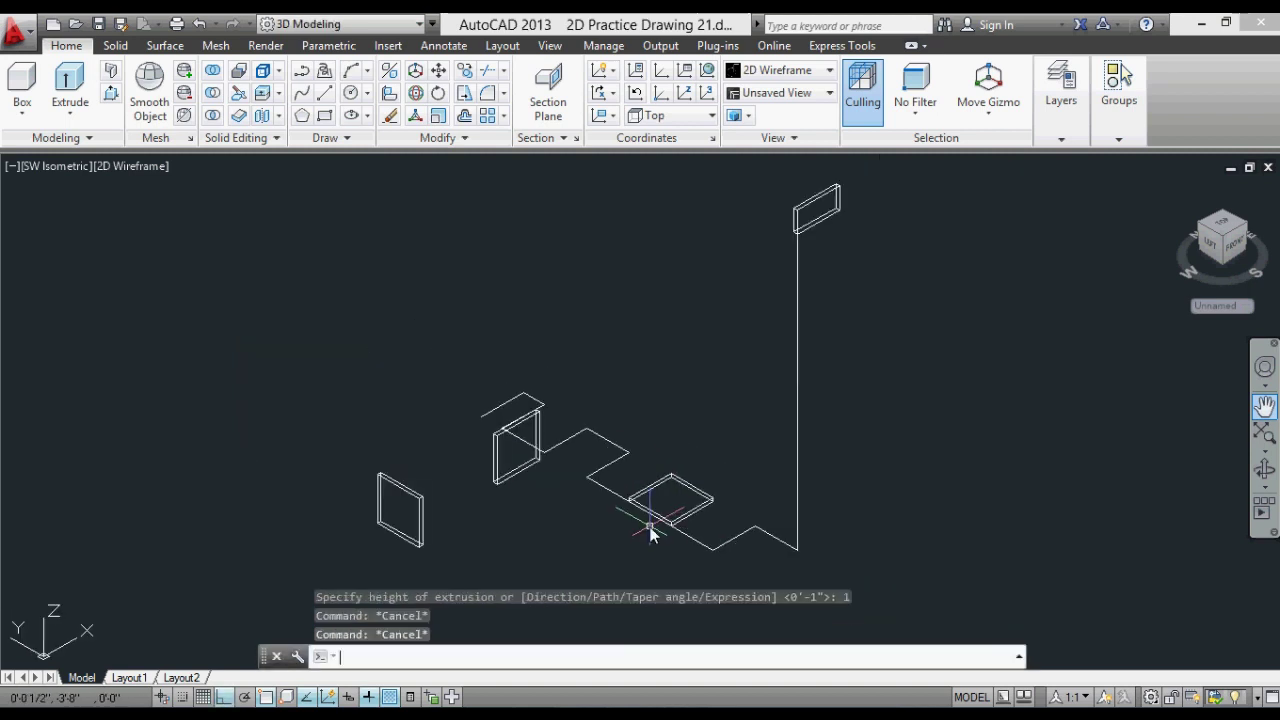
pyautogui.write('m')
# Move the thin slab from its corner into position at the shelf.
pyautogui.press('Return')
pyautogui.click(650, 512)
pyautogui.scroll(2, 643, 523)
pyautogui.scroll(2, 571, 443)
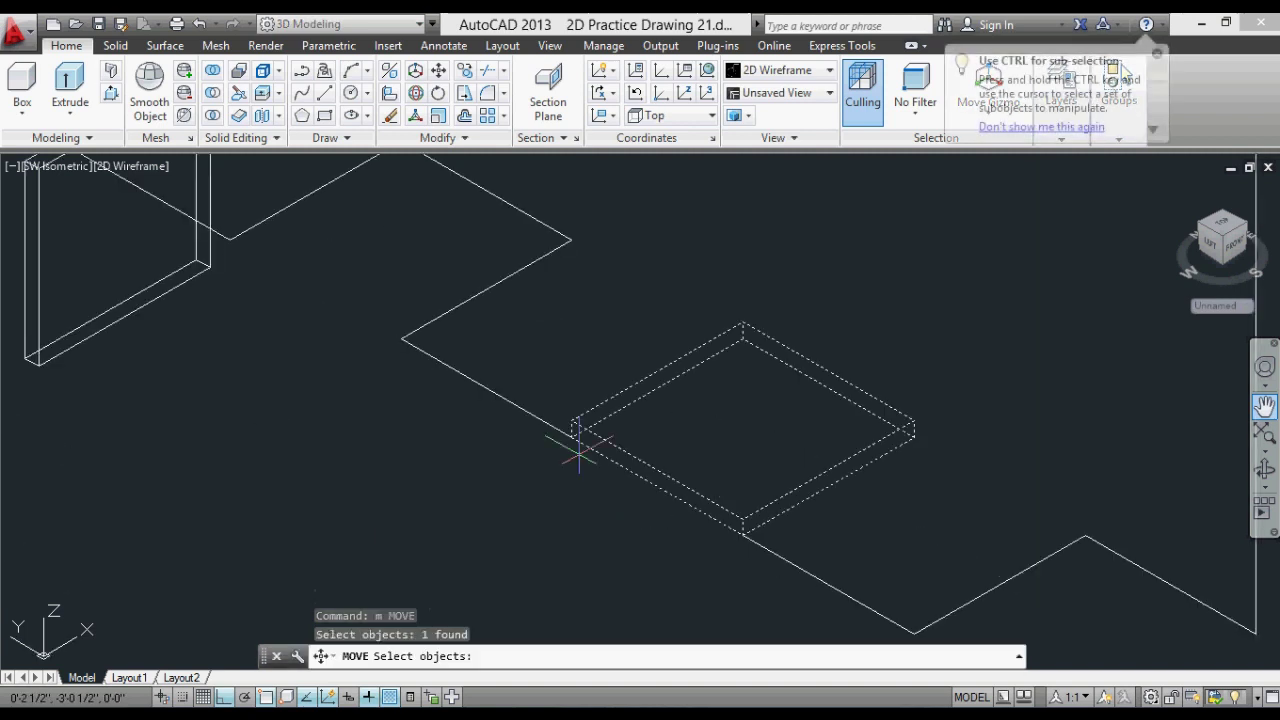
pyautogui.press('Return')
pyautogui.click(571, 421)
pyautogui.scroll(-3, 709, 366)
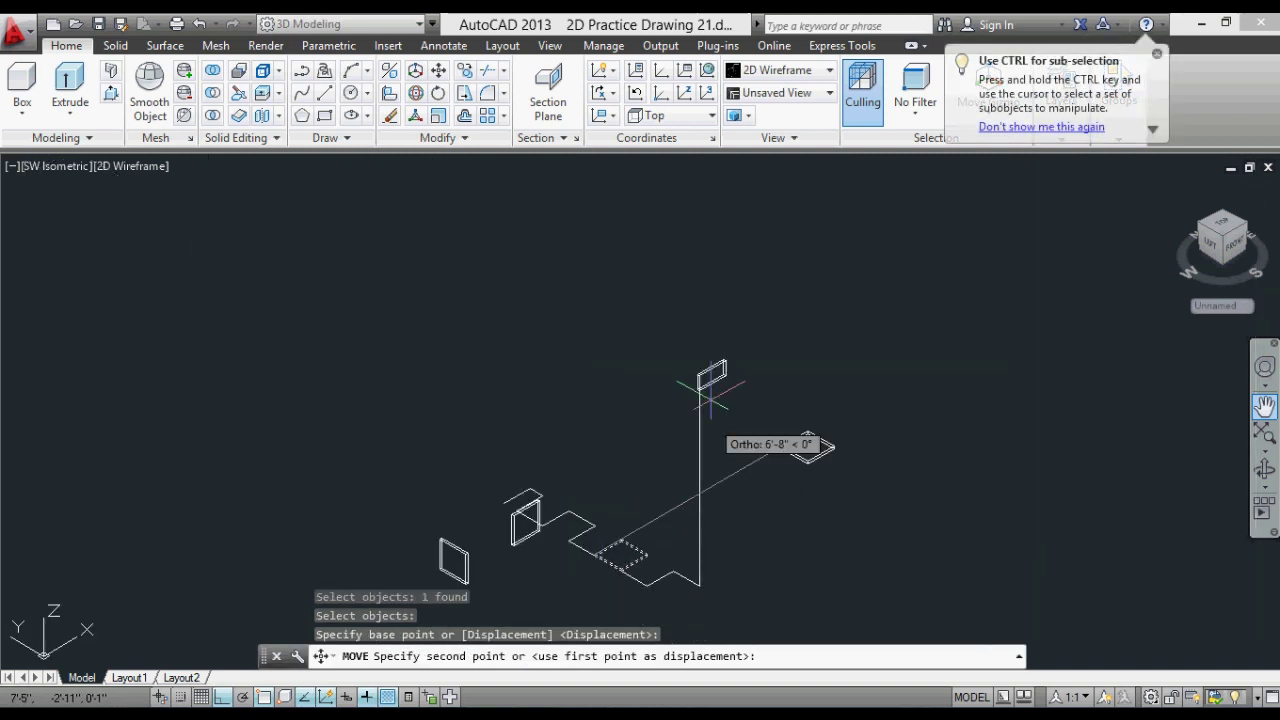
pyautogui.scroll(2, 697, 363)
pyautogui.scroll(2, 634, 514)
pyautogui.scroll(-1, 661, 380)
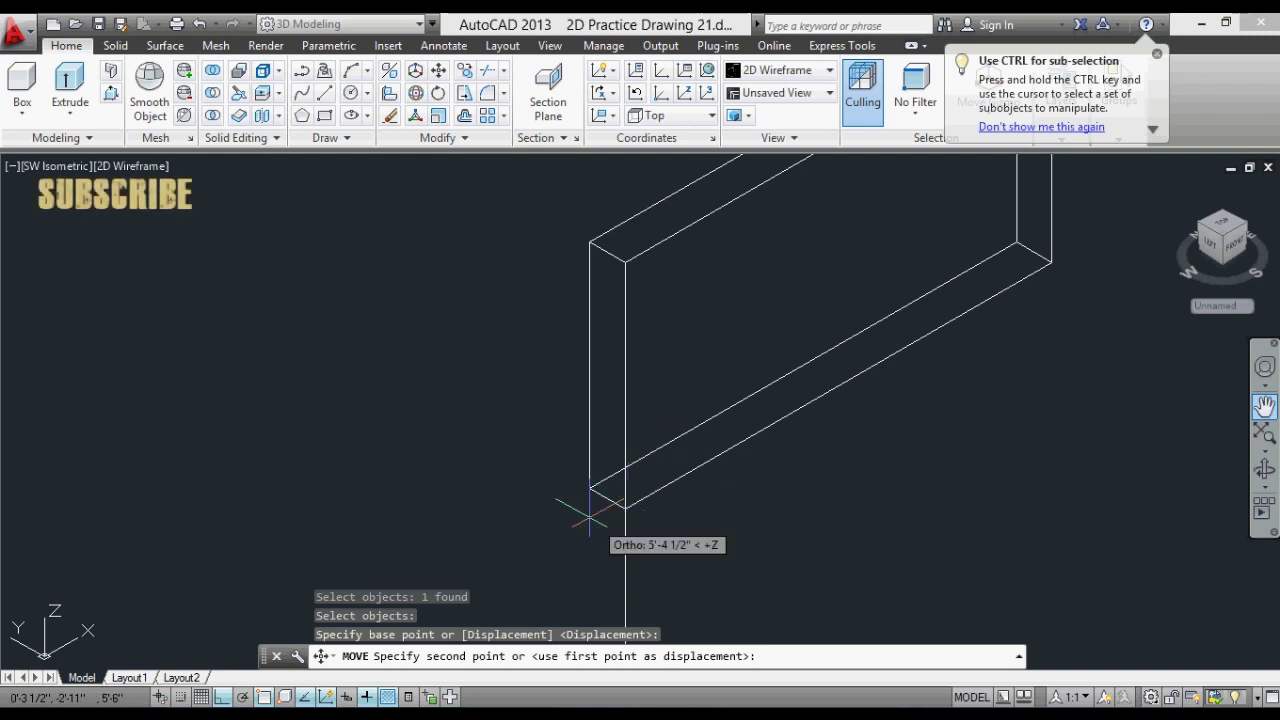
pyautogui.scroll(2, 590, 513)
pyautogui.scroll(1, 600, 477)
pyautogui.click(596, 474)
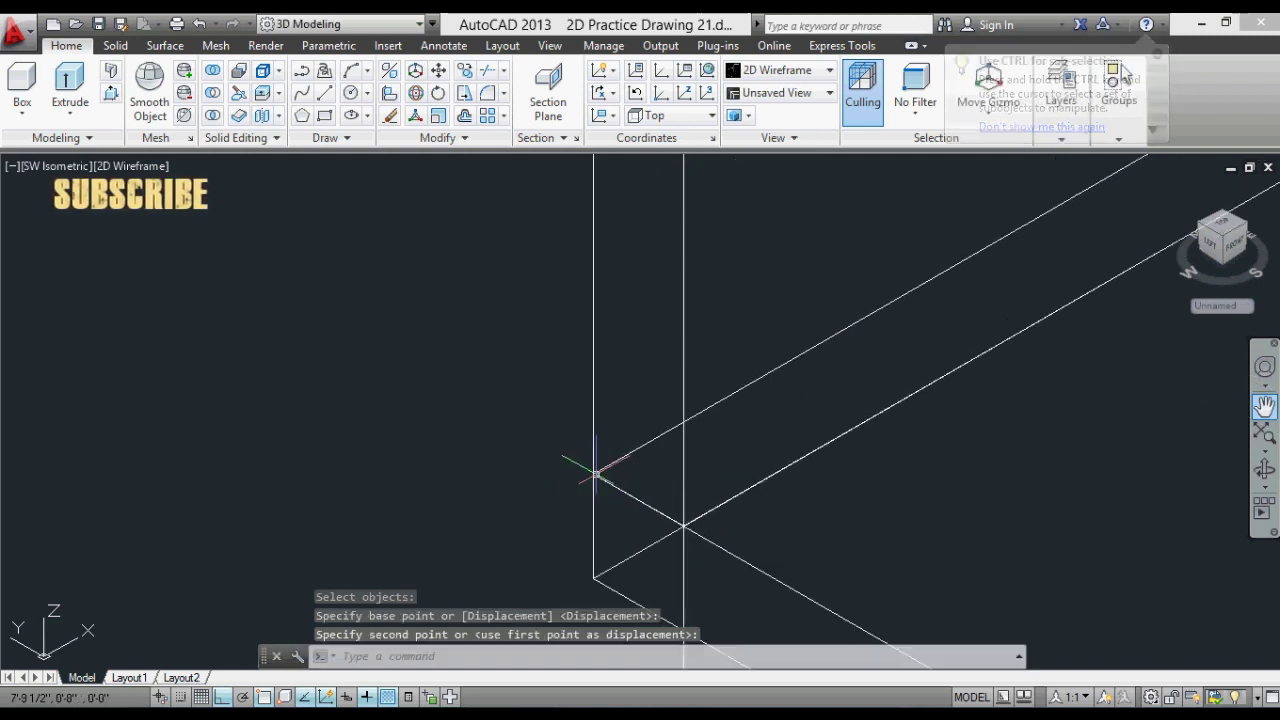
pyautogui.scroll(-2, 629, 336)
pyautogui.scroll(-2, 660, 375)
pyautogui.scroll(-1, 914, 357)
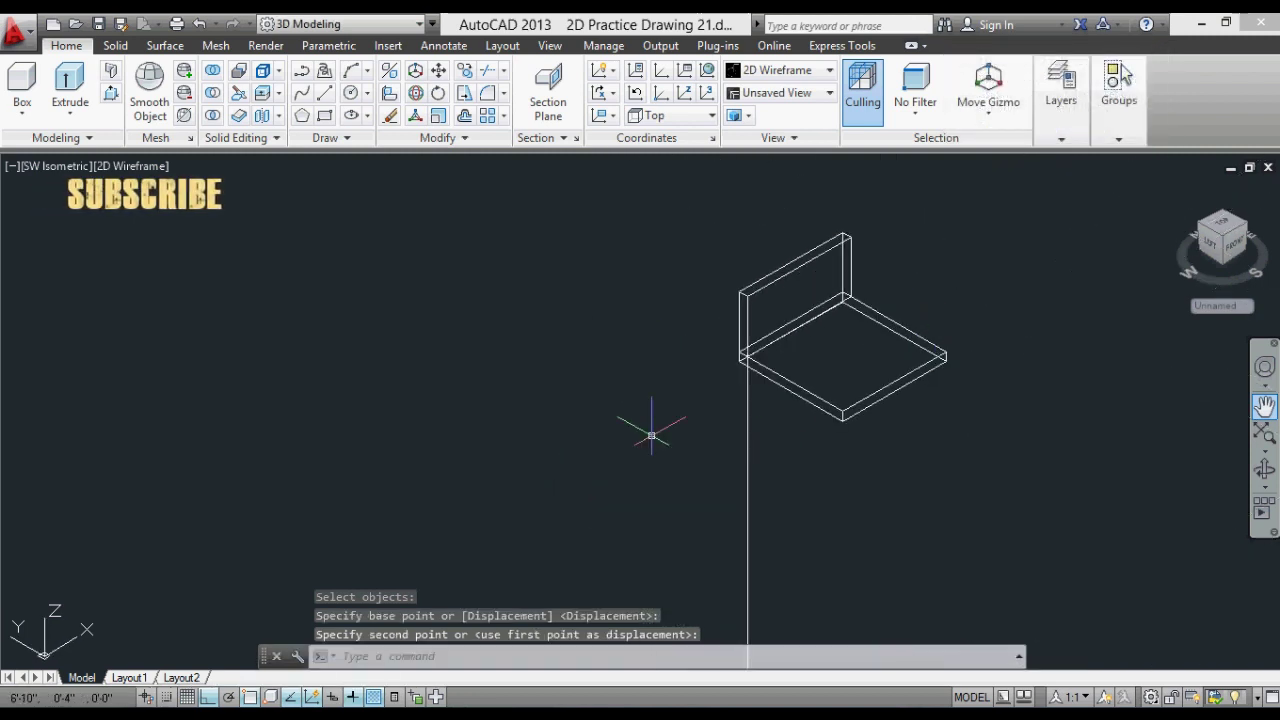
pyautogui.scroll(-3, 824, 398)
pyautogui.press('Escape')
# Window-select the left upright panel for copying.
pyautogui.write('c')
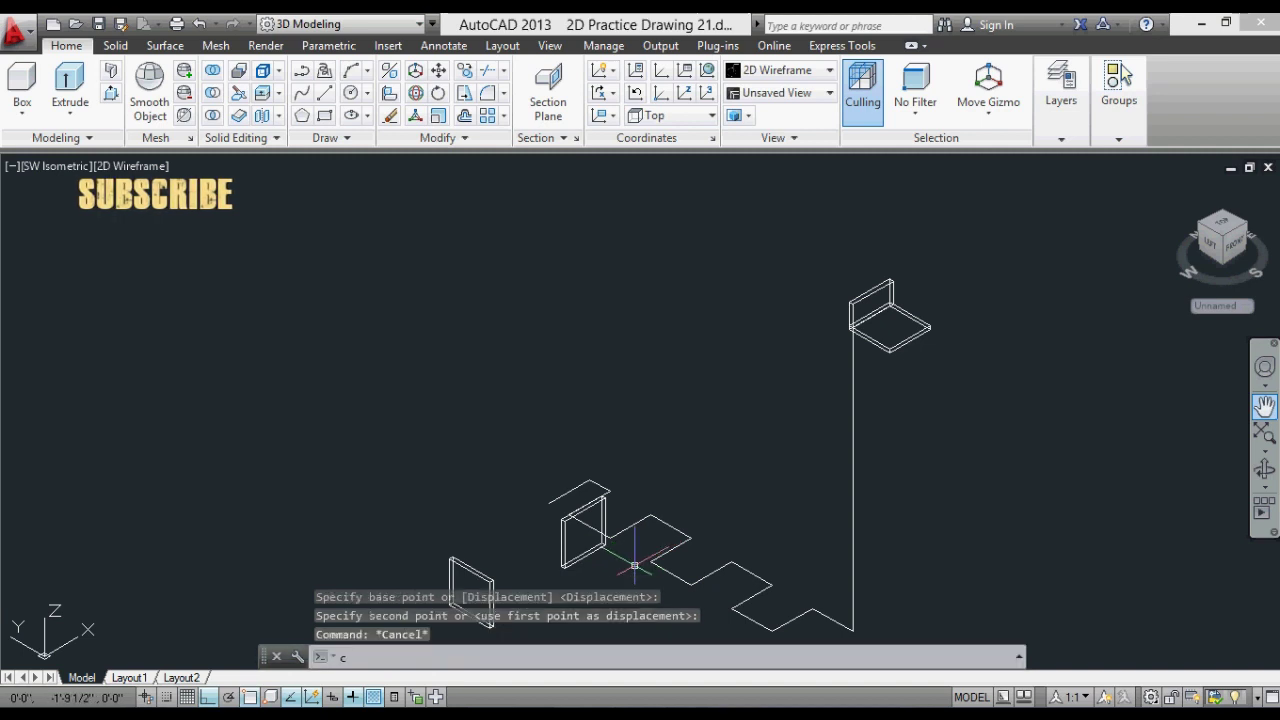
pyautogui.press('Return')
pyautogui.scroll(5, 536, 605)
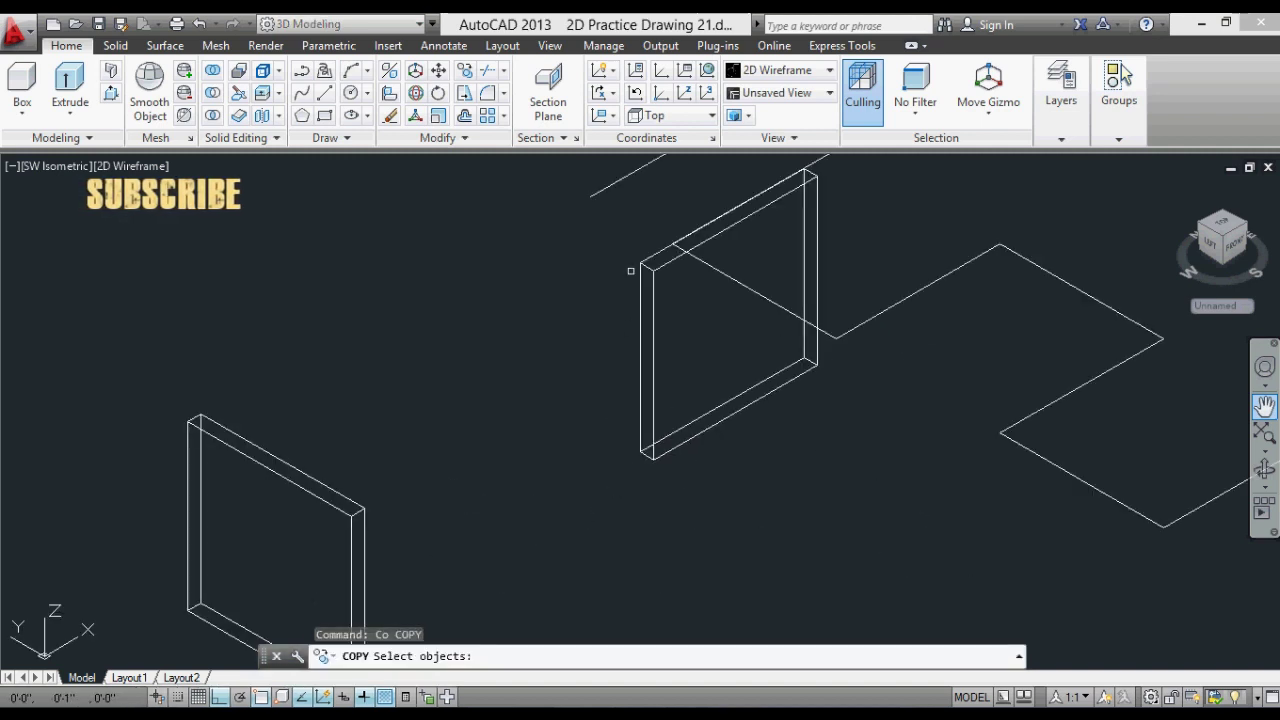
pyautogui.scroll(-4, 569, 420)
pyautogui.scroll(-2, 540, 457)
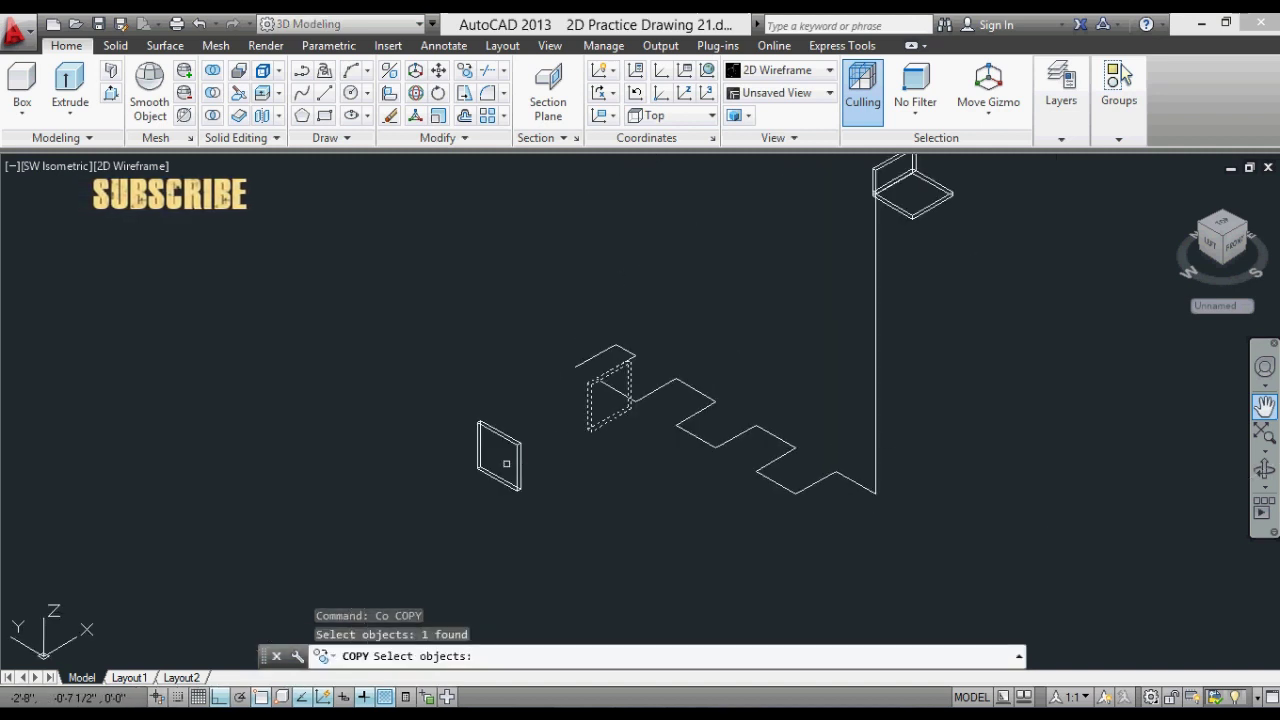
pyautogui.scroll(3, 506, 463)
pyautogui.press('Escape')
pyautogui.press('Return')
pyautogui.click(483, 415)
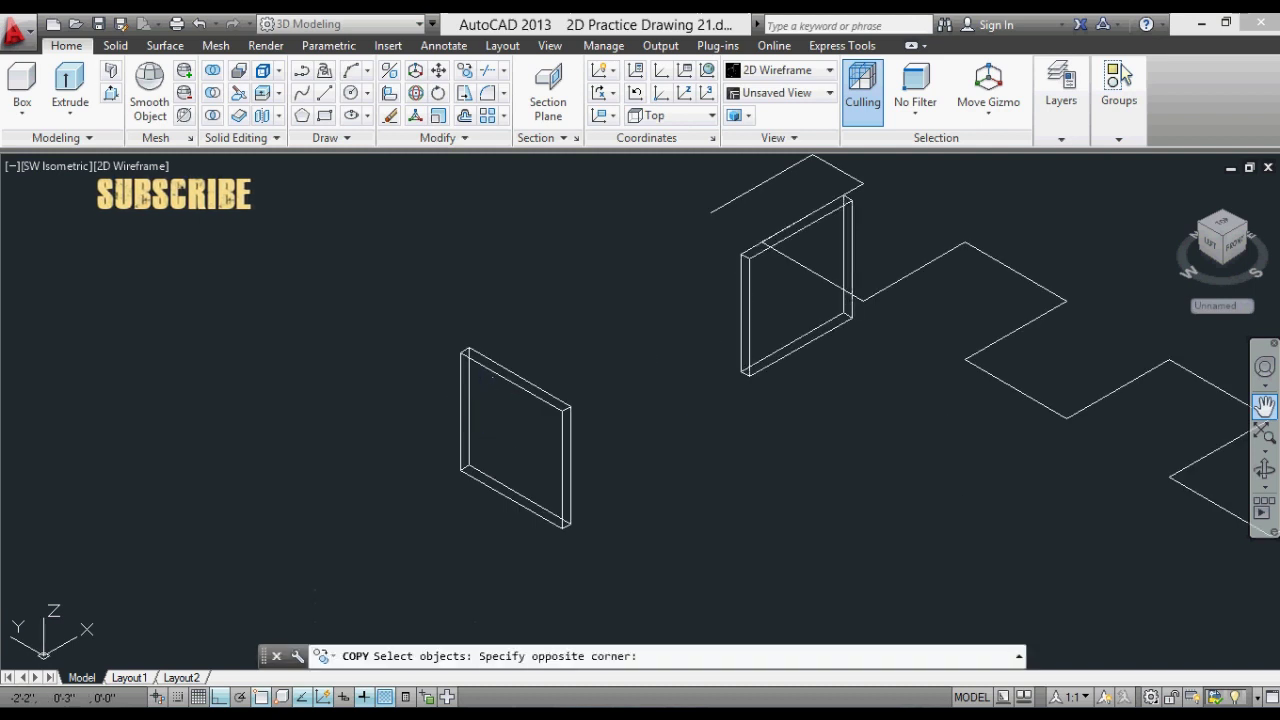
pyautogui.click(479, 344)
pyautogui.press('Return')
# Place the panel copy from its corner at the slab's front corner.
pyautogui.click(463, 352)
pyautogui.scroll(-3, 457, 351)
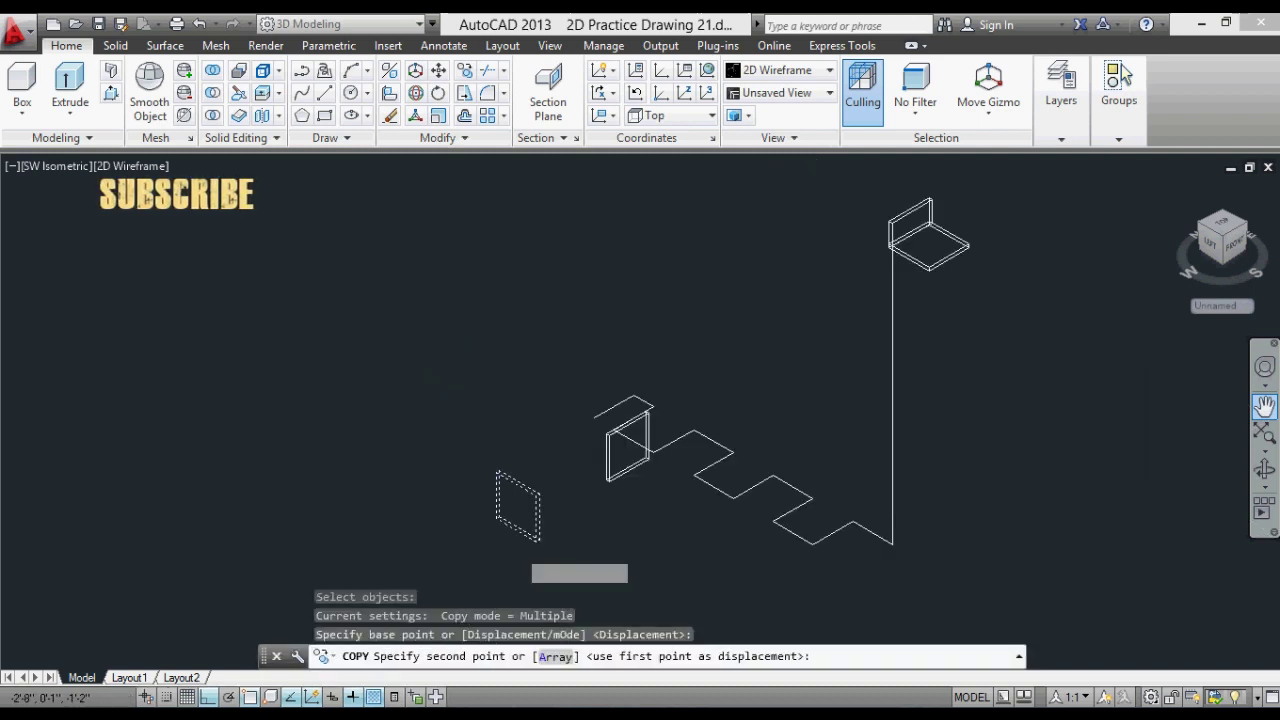
pyautogui.scroll(2, 600, 430)
pyautogui.scroll(2, 547, 395)
pyautogui.scroll(5, 548, 390)
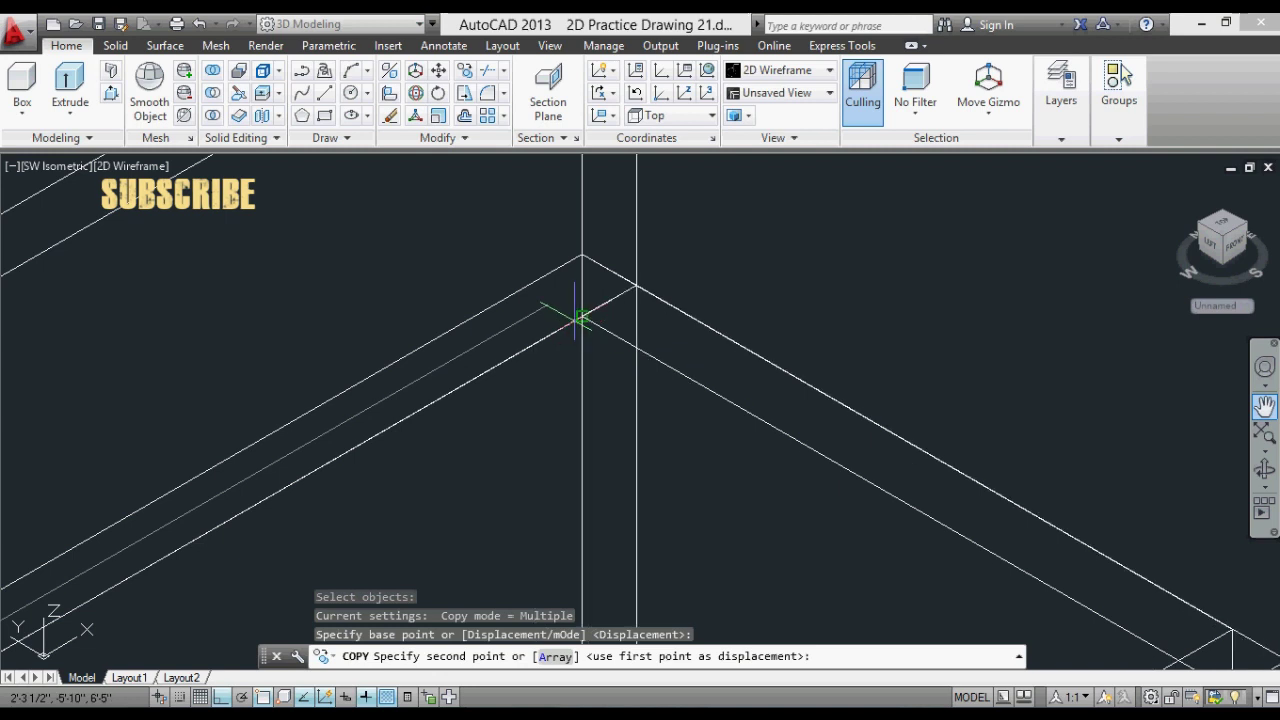
pyautogui.click(581, 317)
pyautogui.scroll(-3, 581, 317)
pyautogui.scroll(-3, 663, 309)
pyautogui.press('Escape')
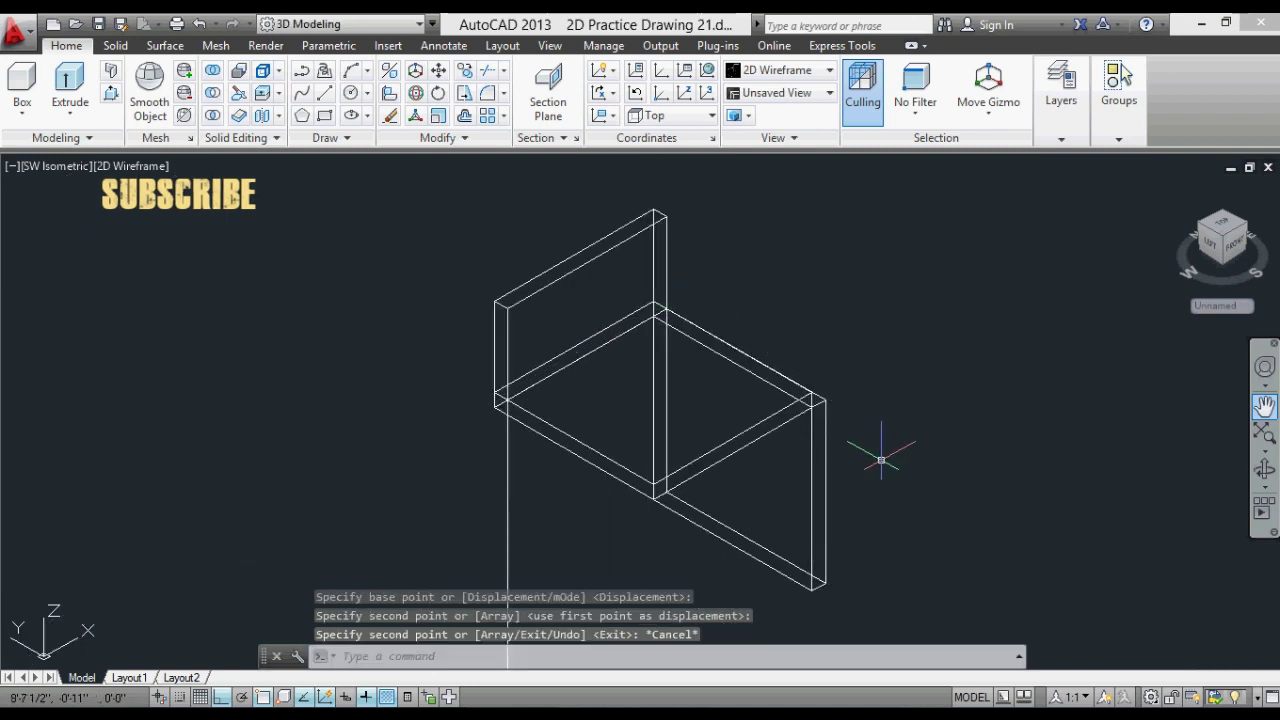
pyautogui.scroll(-4, 684, 282)
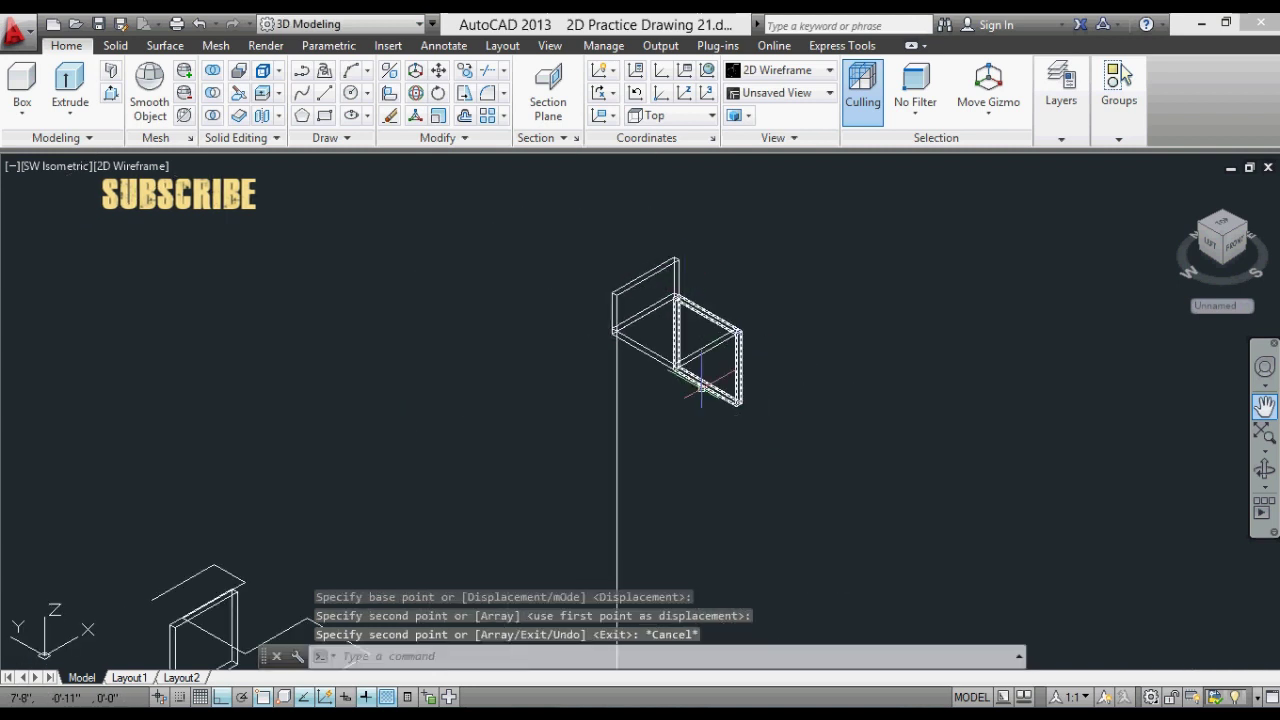
pyautogui.moveTo(669, 381); pyautogui.dragTo(672, 326, button='middle')
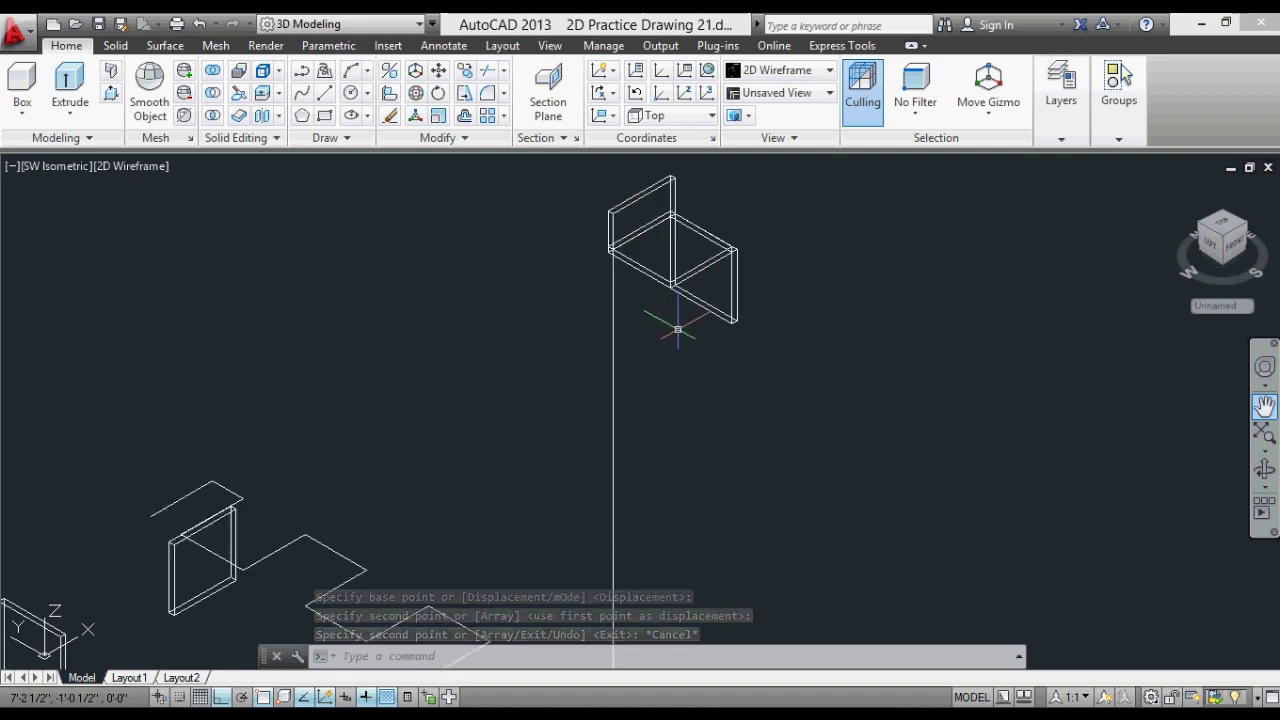
pyautogui.press('Escape')
pyautogui.press('Escape')
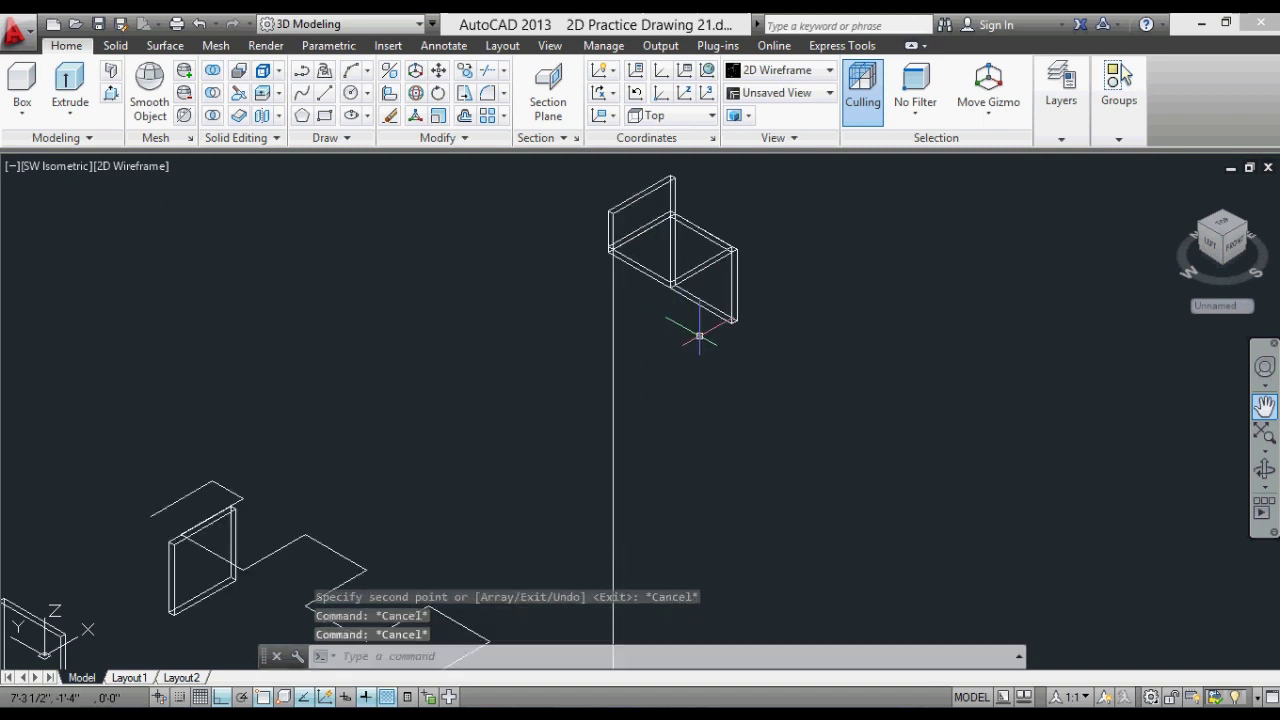
# Copy the shelf slab from its corner 13 units straight down.
pyautogui.press('Escape')
pyautogui.write('C')
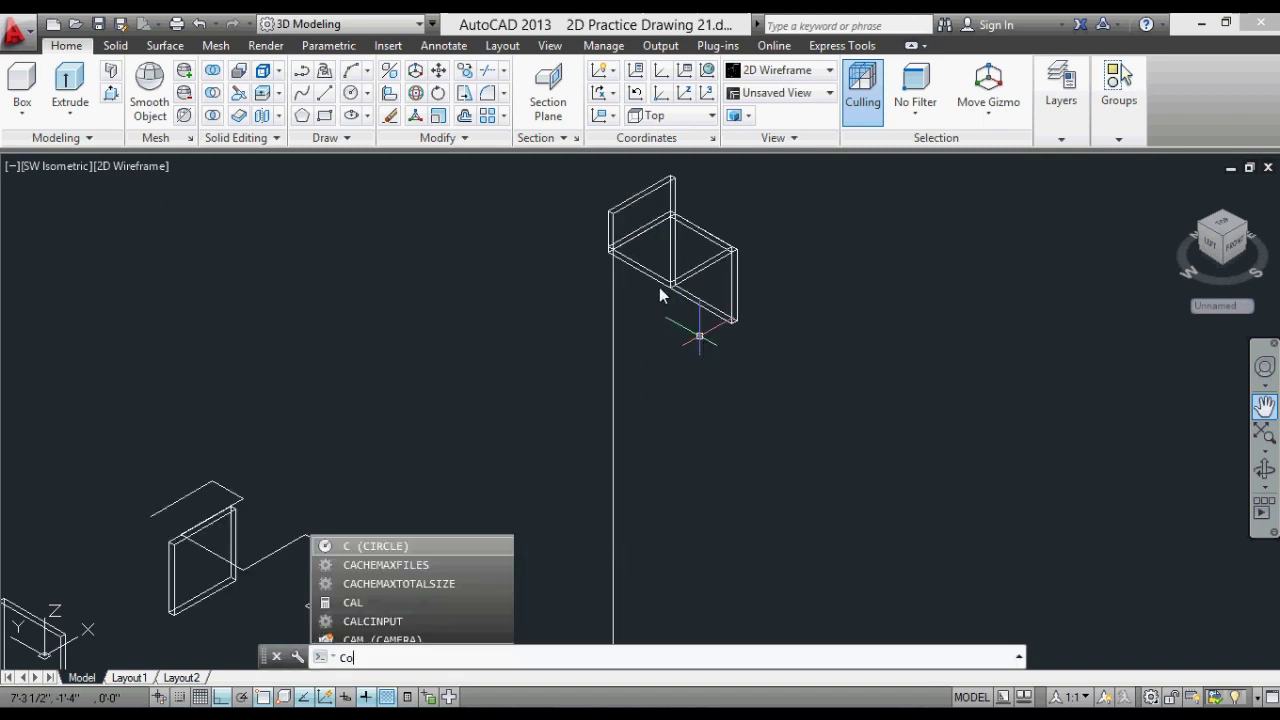
pyautogui.write('o')
pyautogui.press('Return')
pyautogui.click(634, 271)
pyautogui.press('Return')
pyautogui.scroll(5, 619, 249)
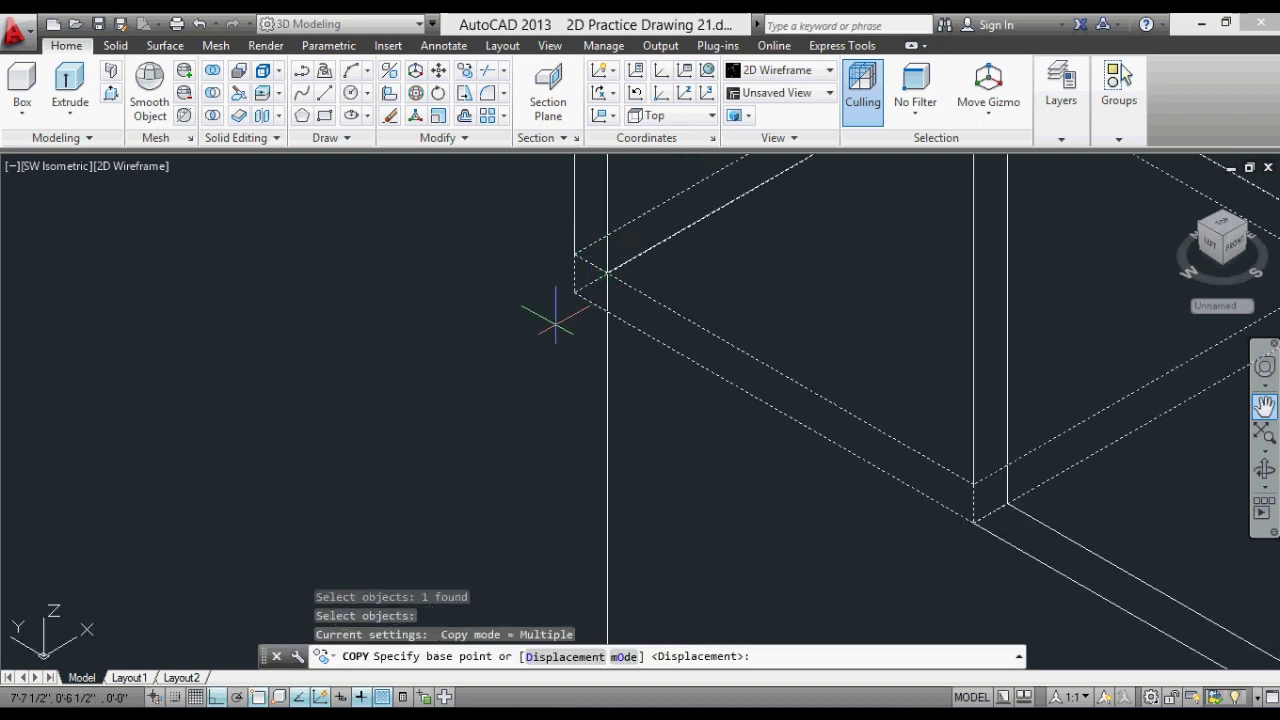
pyautogui.click(573, 253)
pyautogui.scroll(-5, 577, 366)
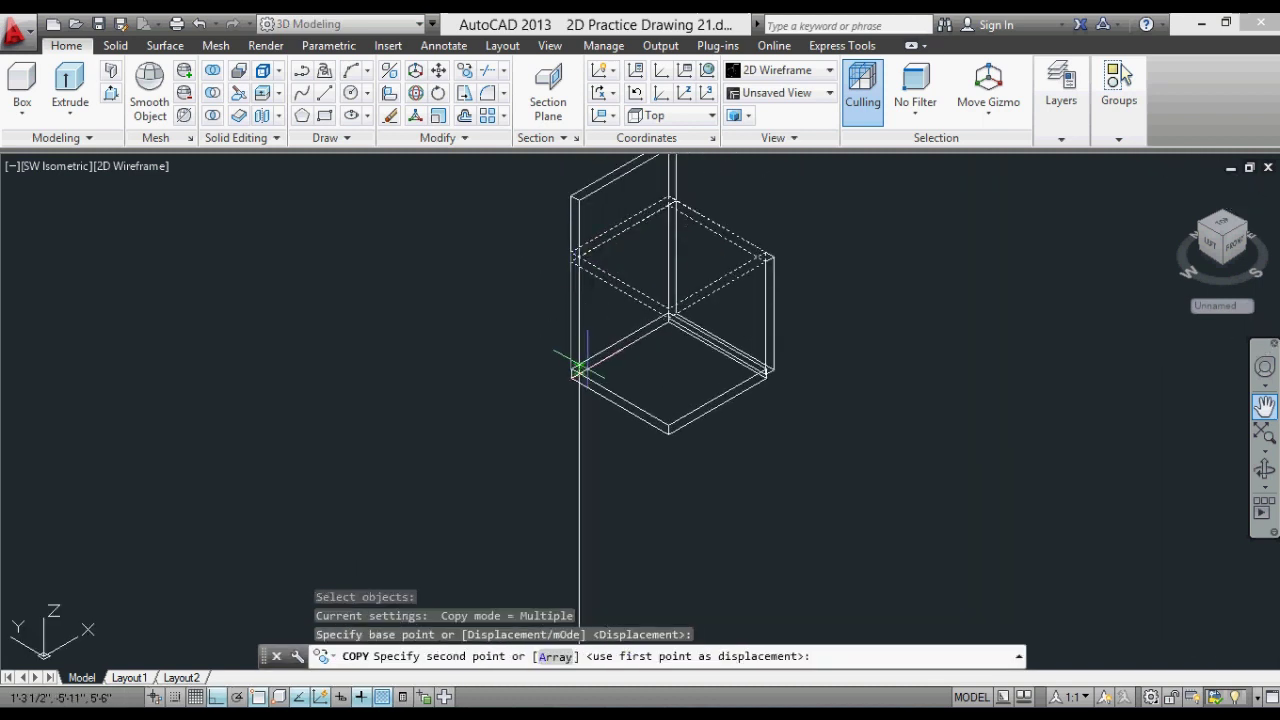
pyautogui.write('13')
pyautogui.press('Return')
pyautogui.press('Escape')
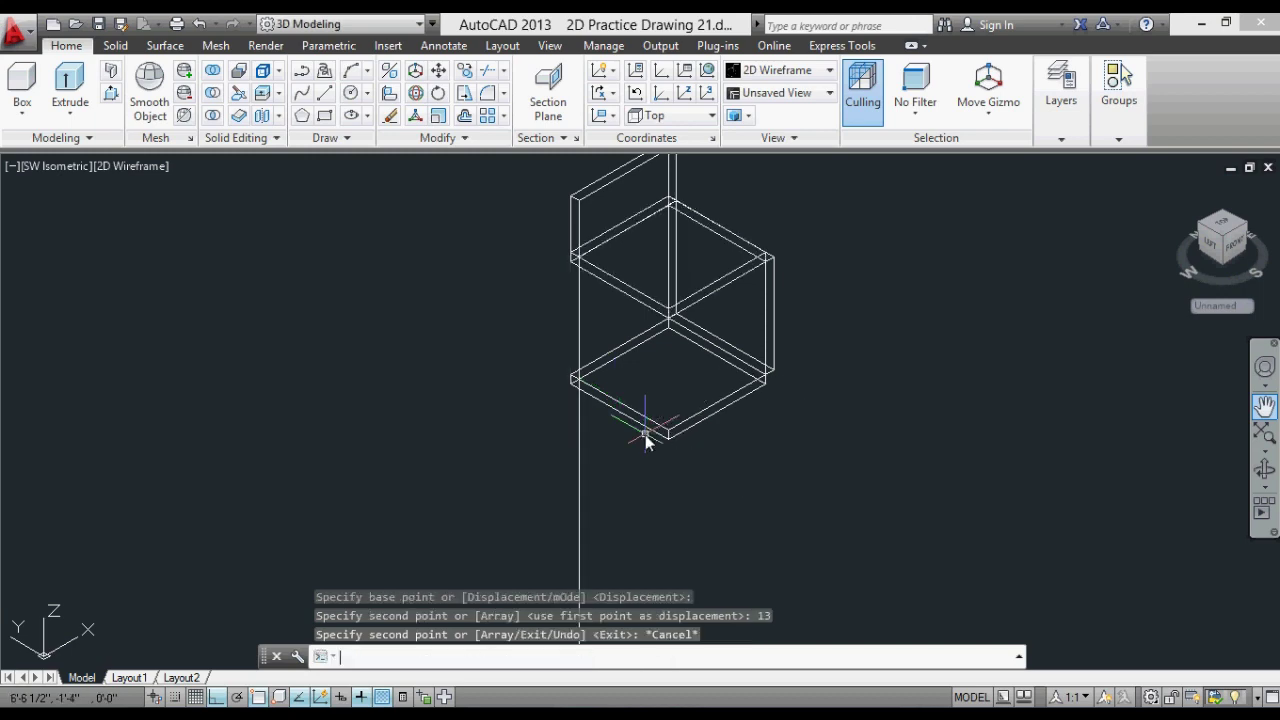
# Start copying the new lower slab, then cancel the copy.
pyautogui.press('Return')
pyautogui.click(642, 412)
pyautogui.scroll(5, 735, 434)
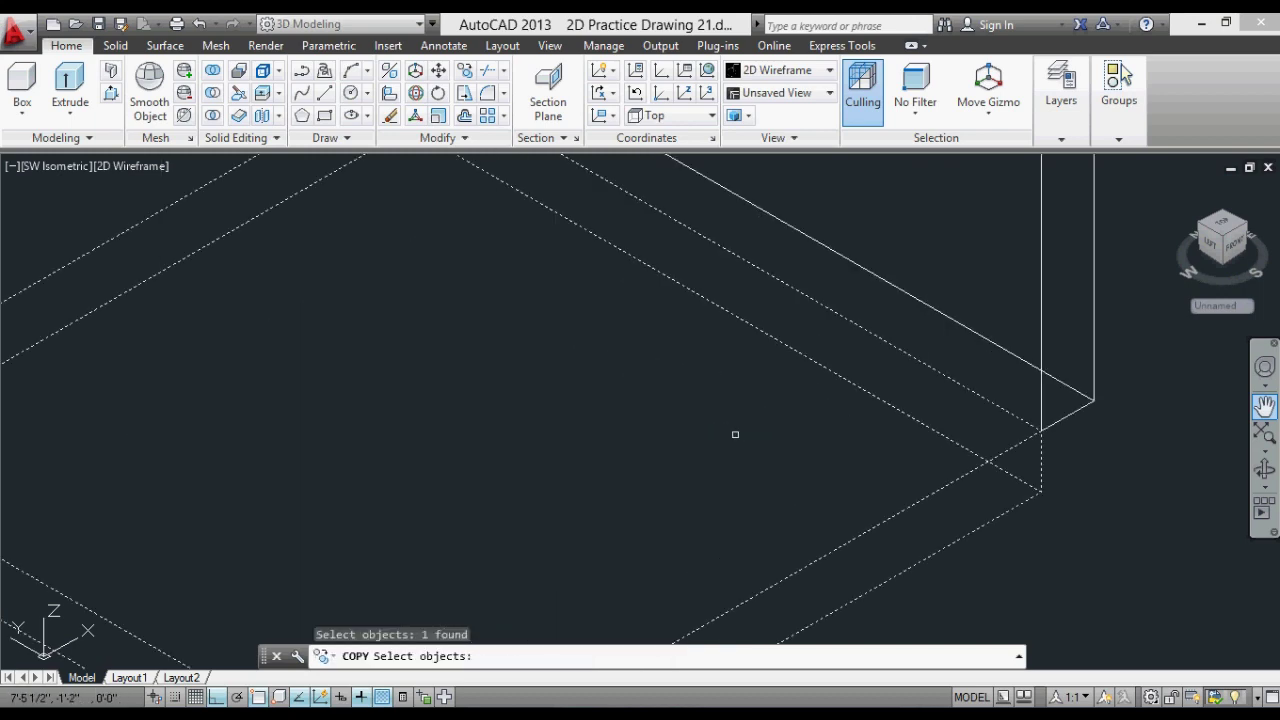
pyautogui.scroll(-5, 829, 303)
pyautogui.scroll(-2, 800, 371)
pyautogui.scroll(1, 800, 330)
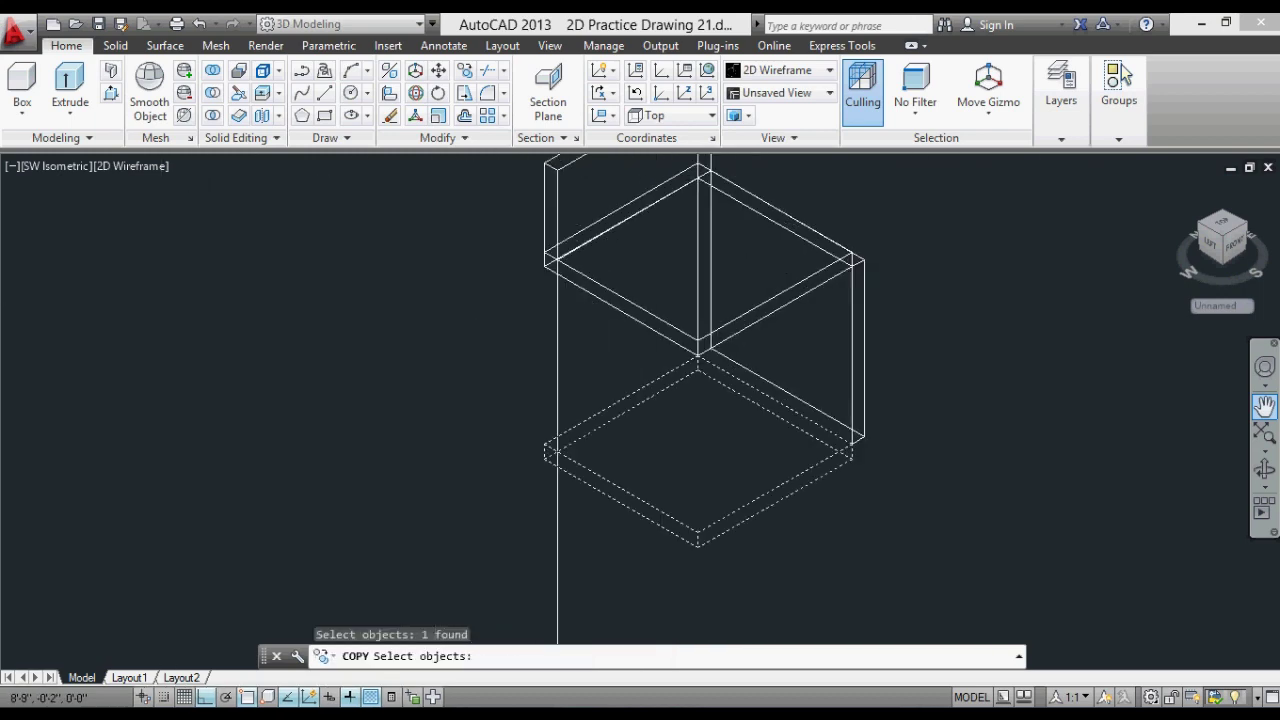
pyautogui.scroll(2, 843, 275)
pyautogui.scroll(-3, 843, 275)
pyautogui.press('Escape')
# Select the vertical panel and begin moving it, then cancel the move.
pyautogui.click(880, 286)
pyautogui.click(857, 290)
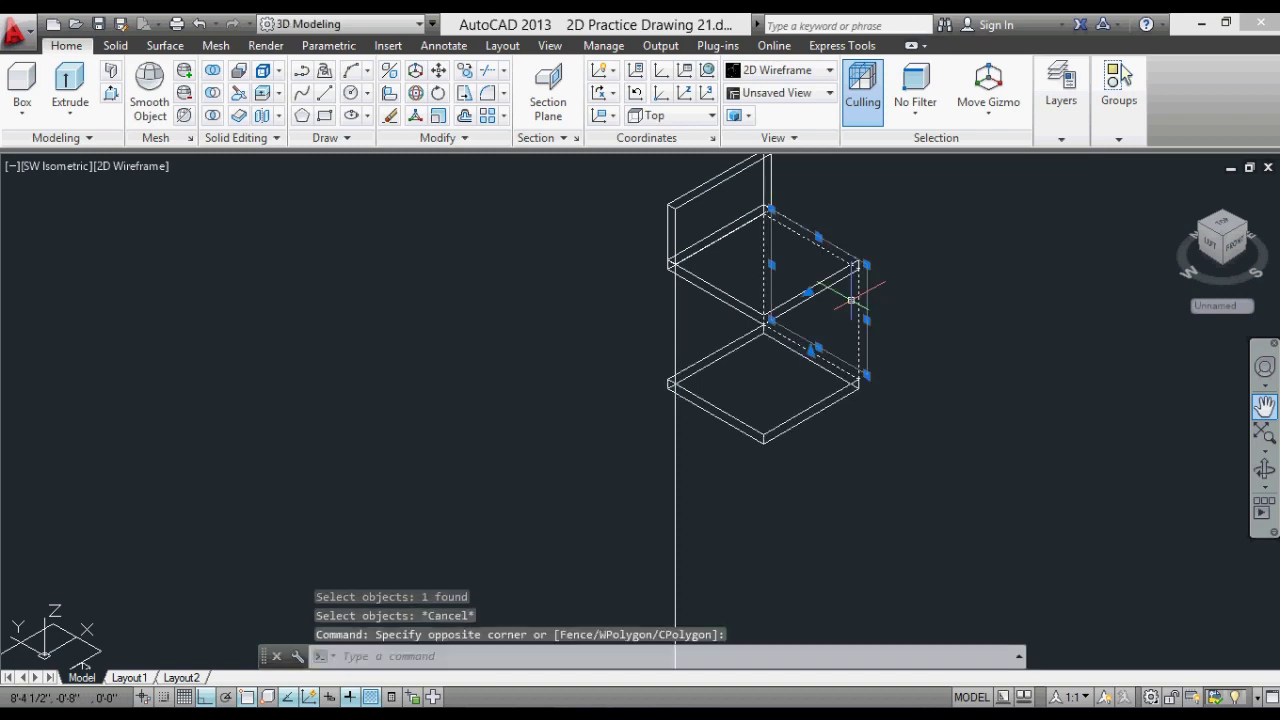
pyautogui.scroll(3, 867, 382)
pyautogui.scroll(-2, 835, 323)
pyautogui.write('m')
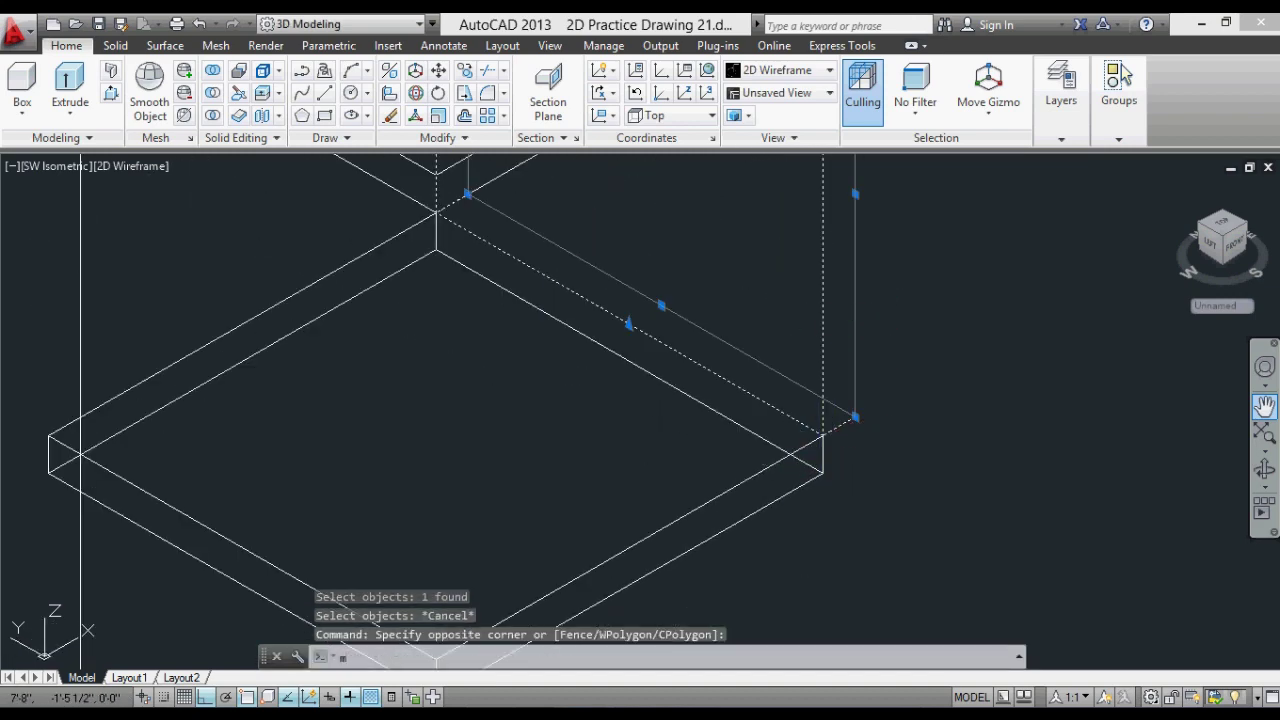
pyautogui.press('Return')
pyautogui.click(823, 434)
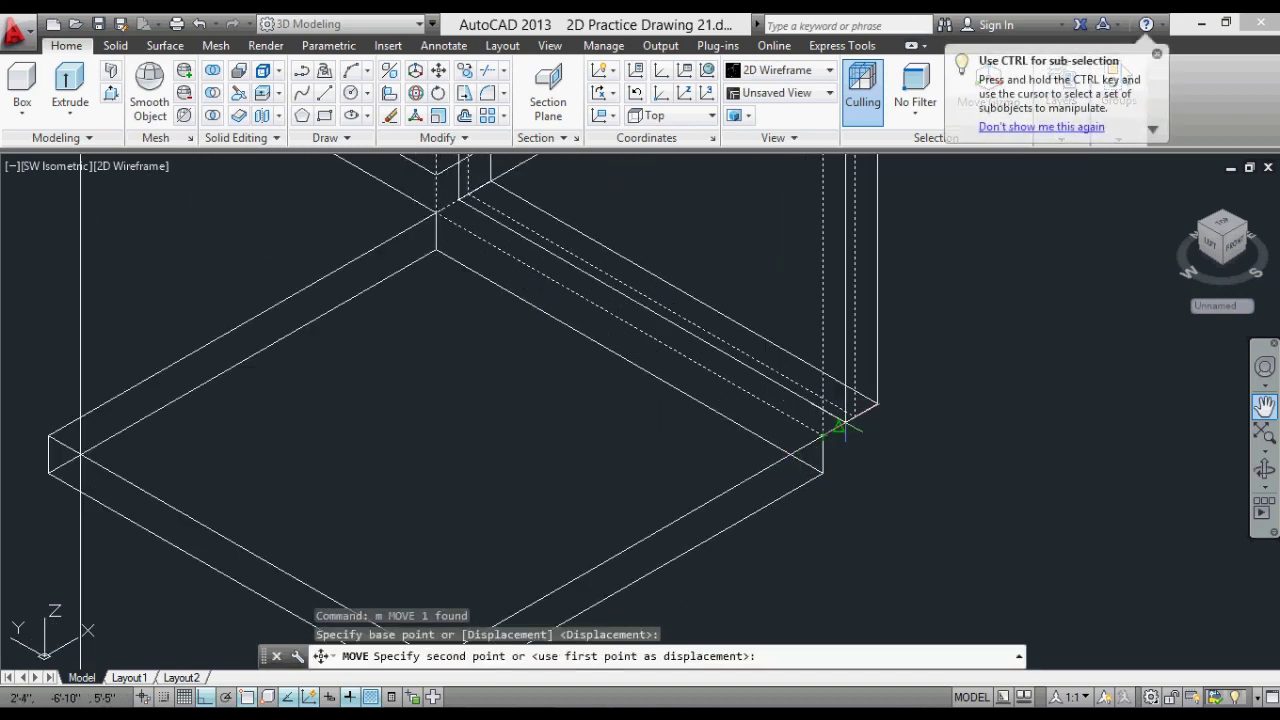
pyautogui.press('Escape')
# Set the viewport visual style to Conceptual.
pyautogui.scroll(-2, 838, 428)
pyautogui.scroll(2, 740, 229)
pyautogui.scroll(2, 740, 229)
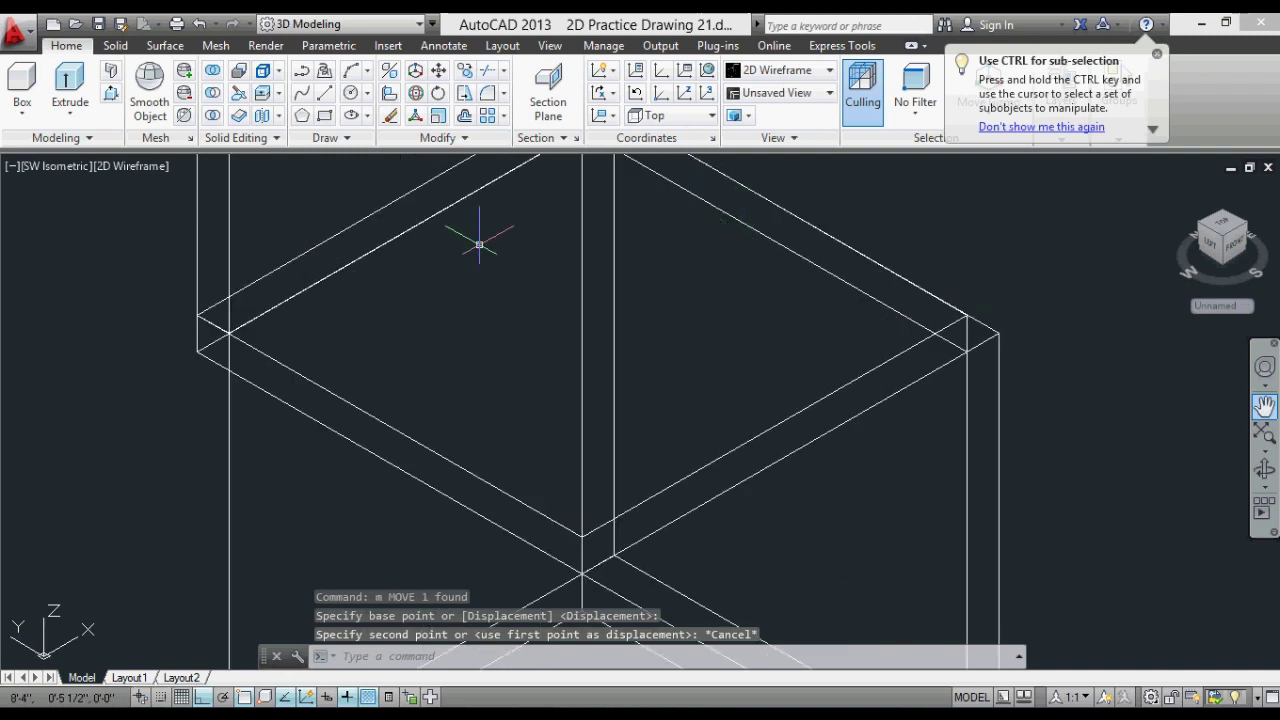
pyautogui.click(147, 166)
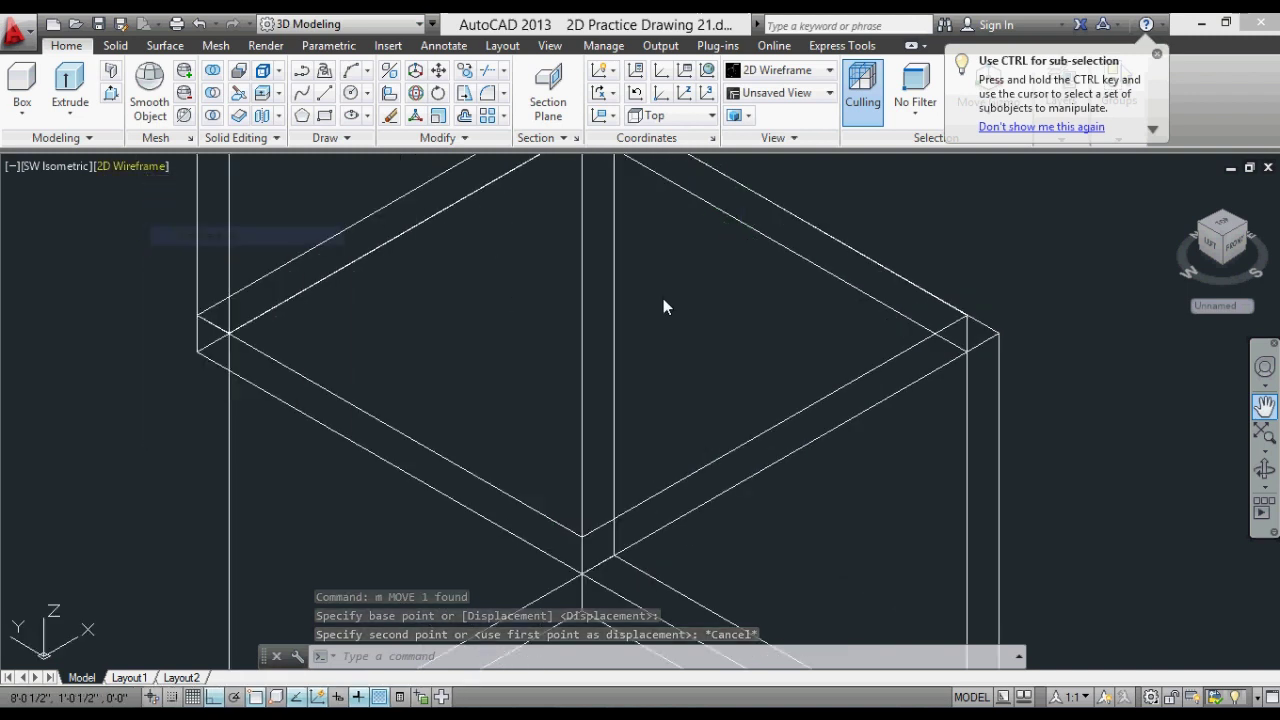
pyautogui.scroll(-2, 663, 290)
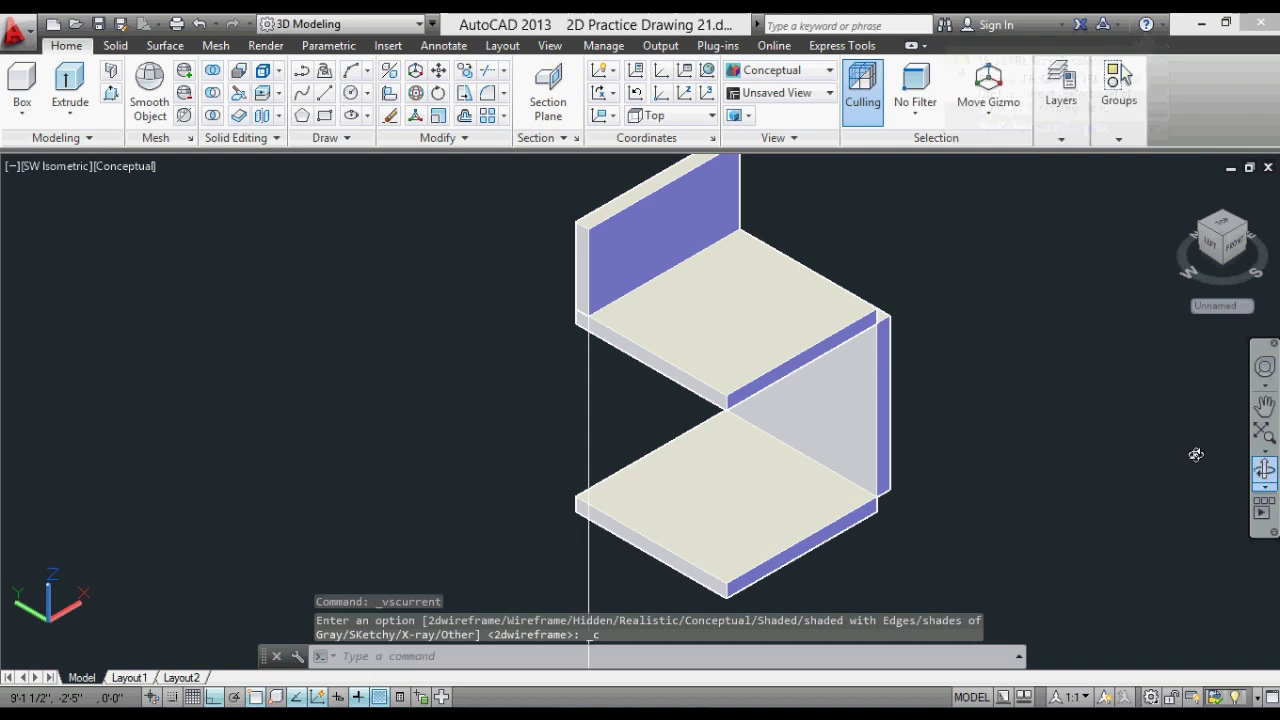
# Orbit the shelf model round to face its front and zoom in.
pyautogui.keyDown('shift'); pyautogui.moveTo(1196, 455); pyautogui.dragTo(847, 390, button='middle'); pyautogui.keyUp('shift')
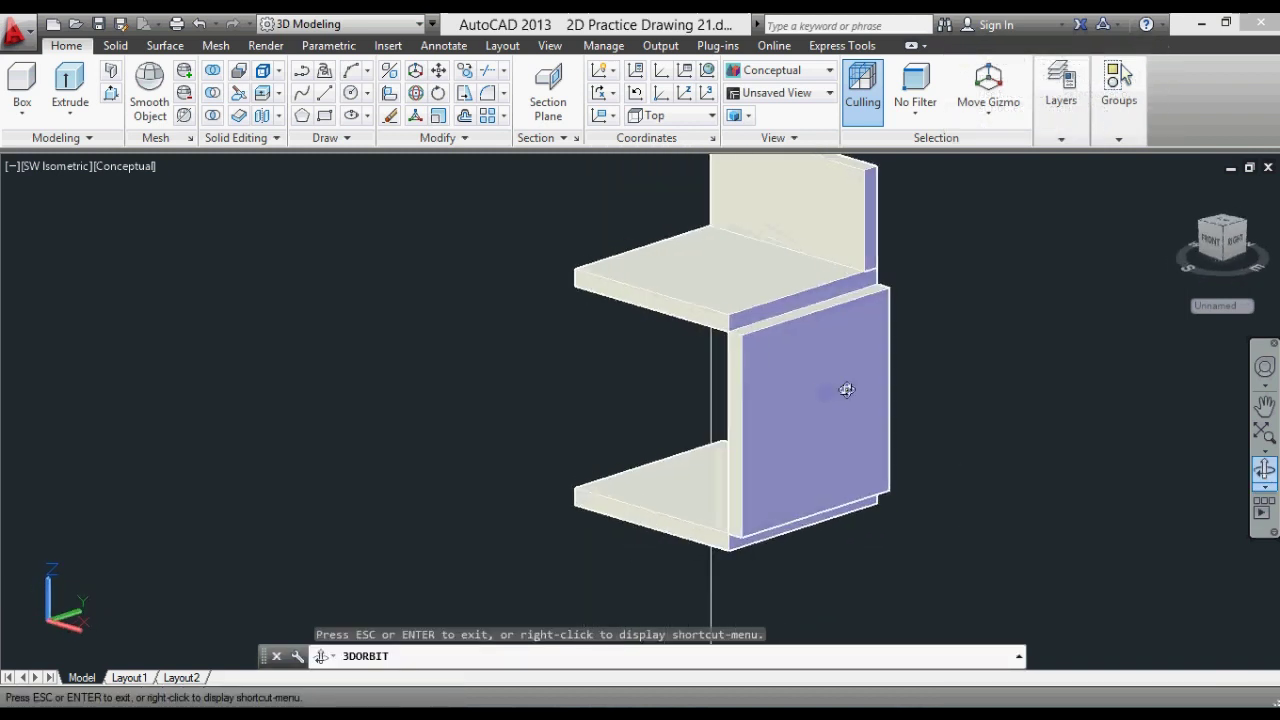
pyautogui.moveTo(847, 390)
pyautogui.mouseDown()
pyautogui.moveTo(960, 374)
pyautogui.moveTo(1094, 391)
pyautogui.moveTo(954, 393)
pyautogui.mouseUp()
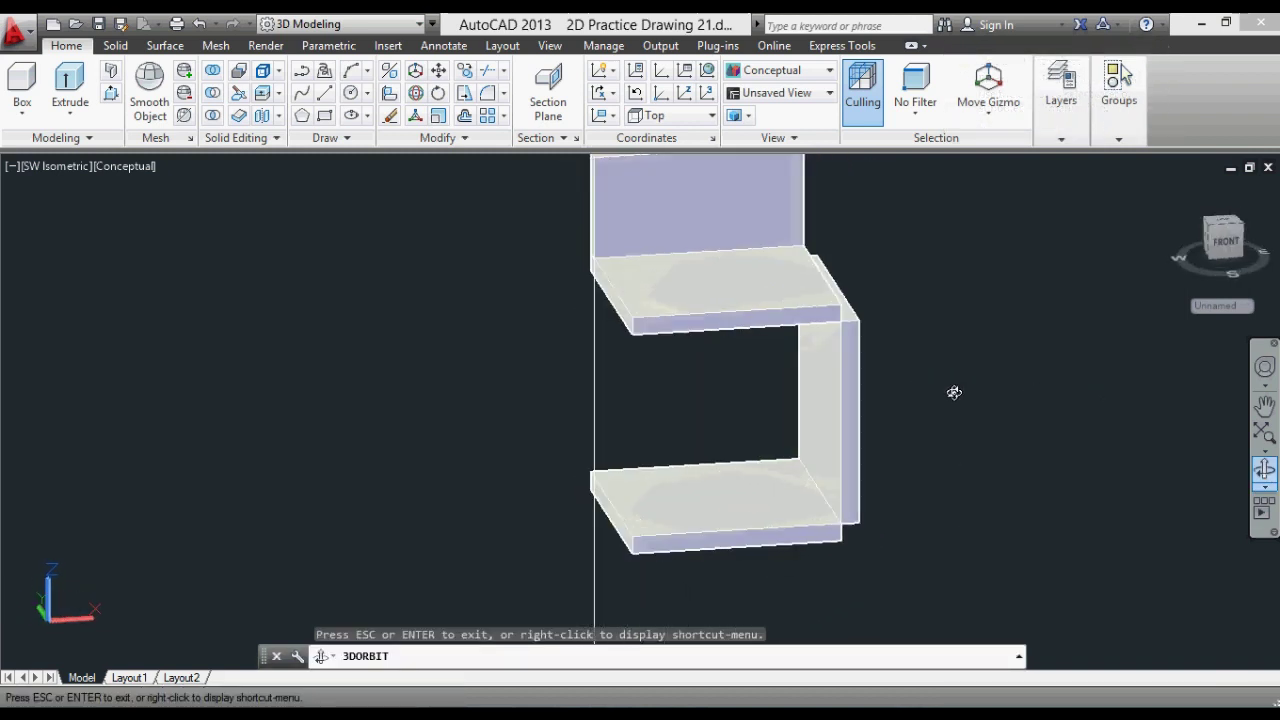
pyautogui.scroll(4, 848, 323)
pyautogui.press('Escape')
pyautogui.scroll(2, 806, 320)
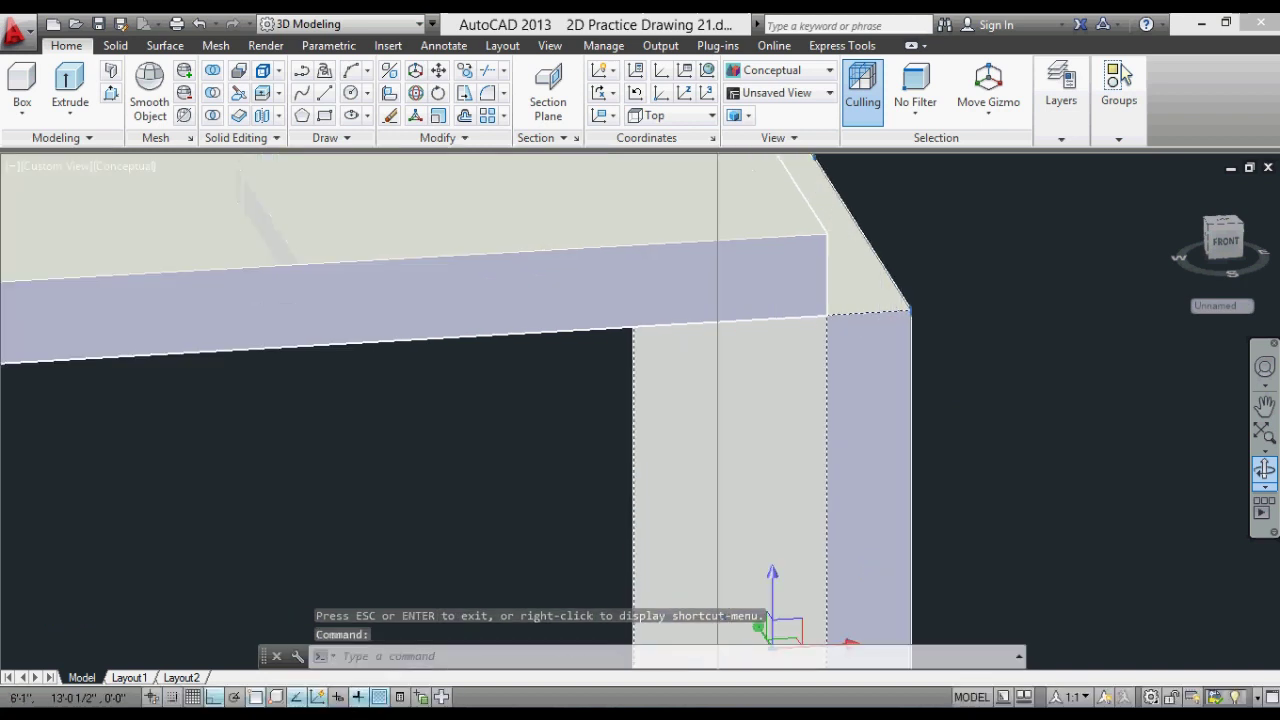
pyautogui.scroll(1, 814, 335)
# Try moving the upright panel from its corner, then cancel, leaving it unchanged.
pyautogui.write('m')
pyautogui.press('Return')
pyautogui.click(829, 308)
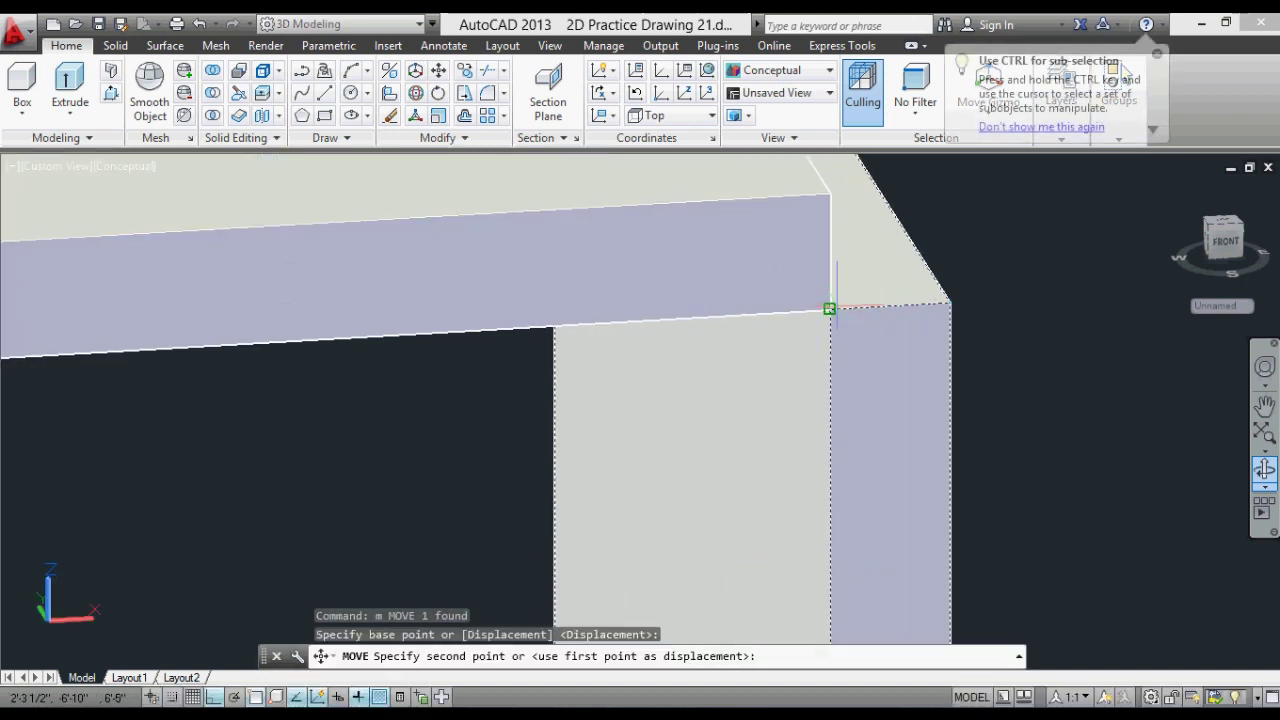
pyautogui.press('Escape')
pyautogui.press('Return')
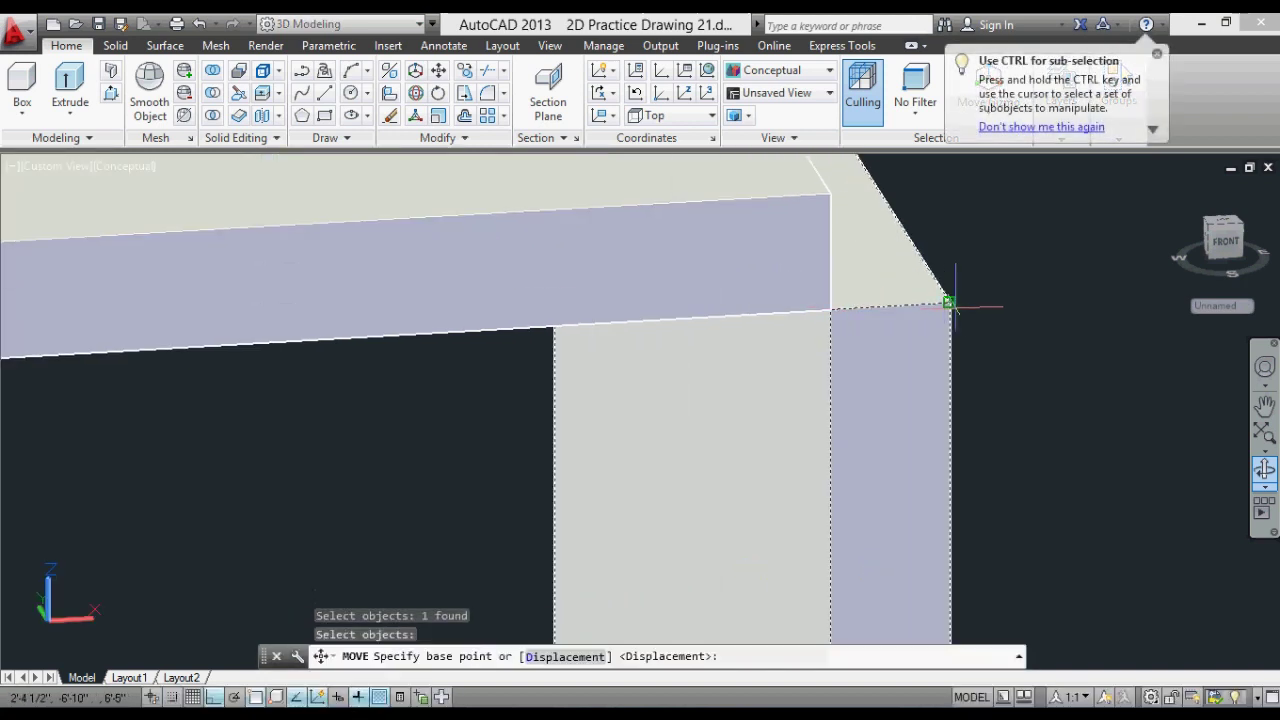
pyautogui.click(948, 301)
pyautogui.press('Escape')
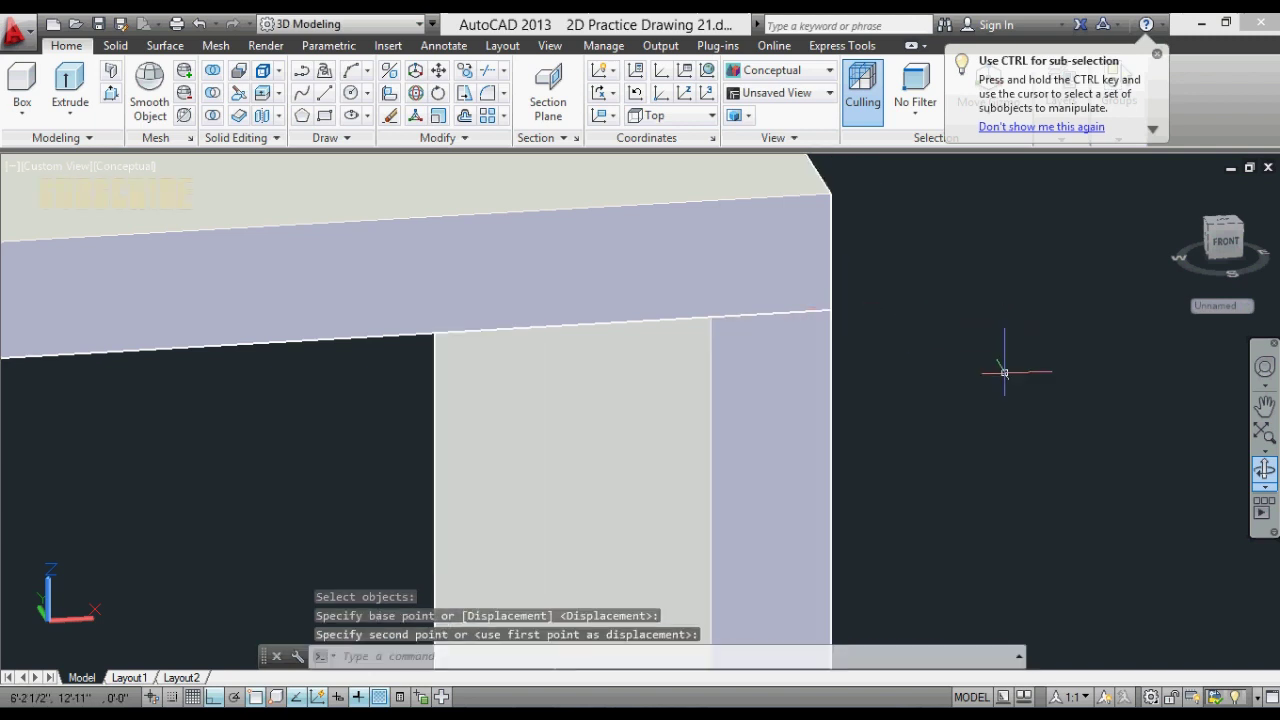
# Return to the home isometric view and switch the visual style to 2D Wireframe.
pyautogui.click(1177, 193)
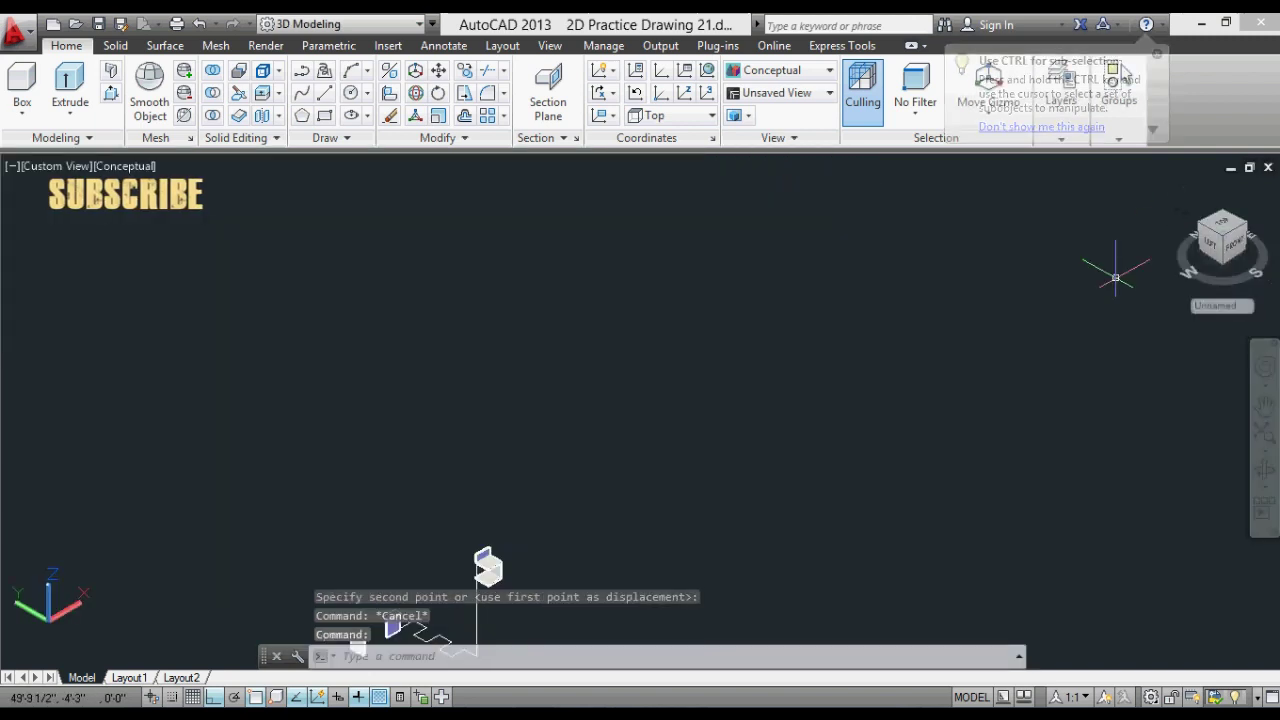
pyautogui.scroll(3, 771, 436)
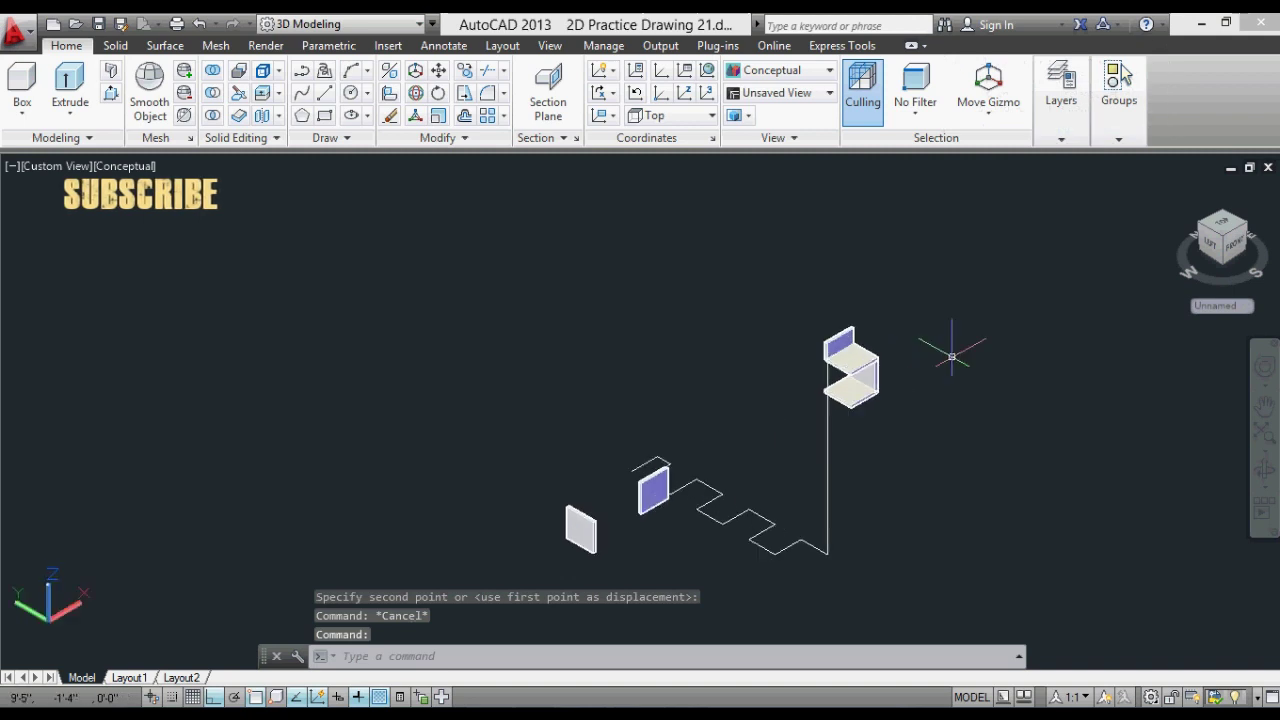
pyautogui.scroll(3, 771, 436)
pyautogui.scroll(-1, 771, 436)
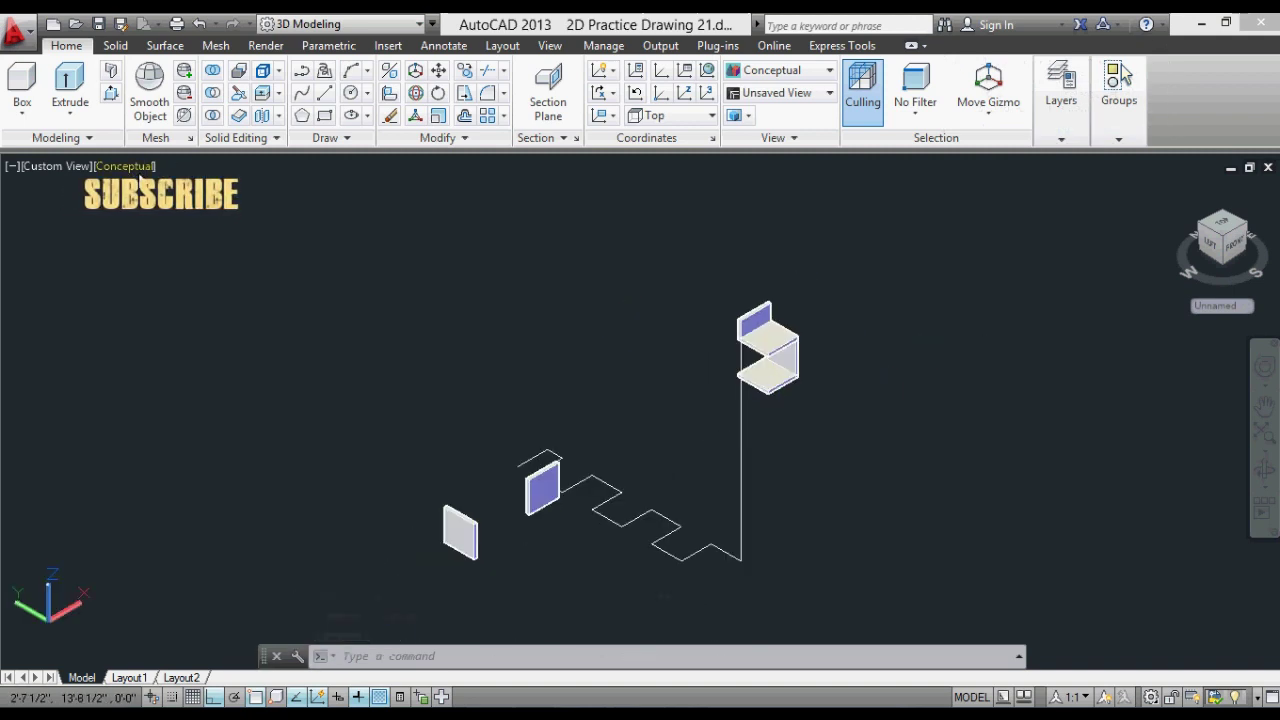
pyautogui.click(140, 170)
pyautogui.click(205, 208)
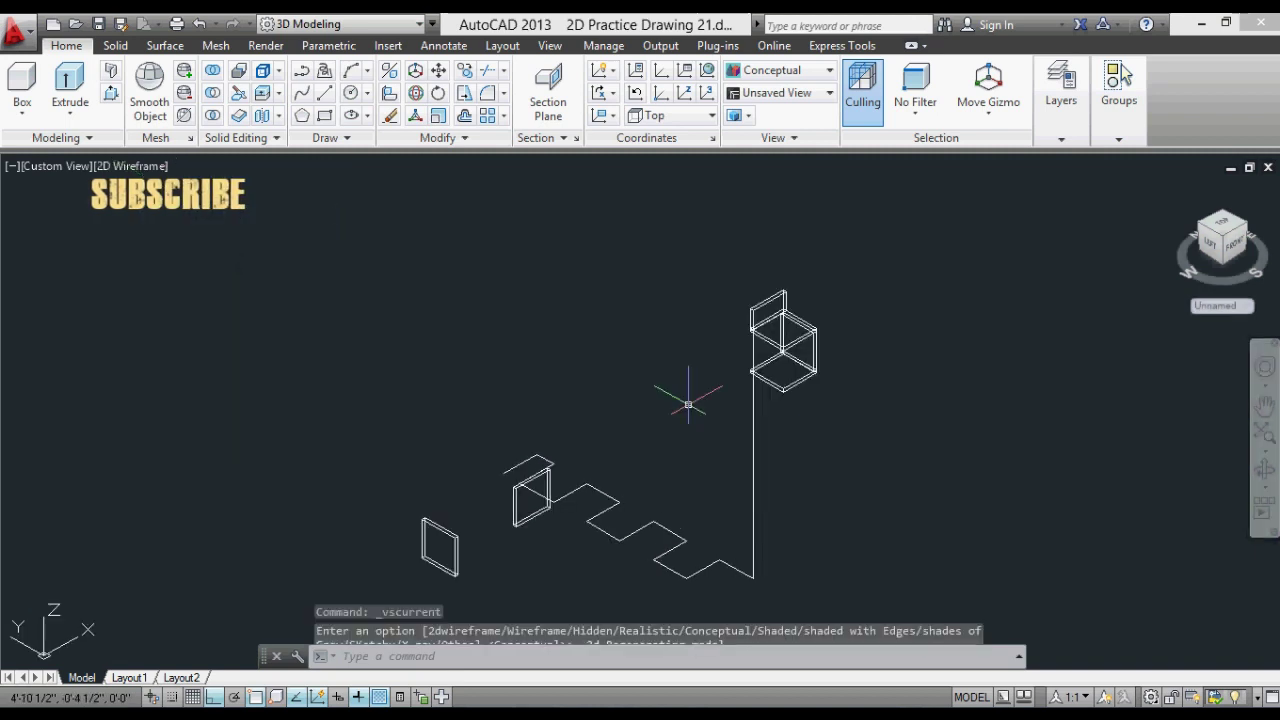
# Zoom in on the shelf stack and cancel any running command.
pyautogui.scroll(2, 814, 380)
pyautogui.scroll(-2, 703, 322)
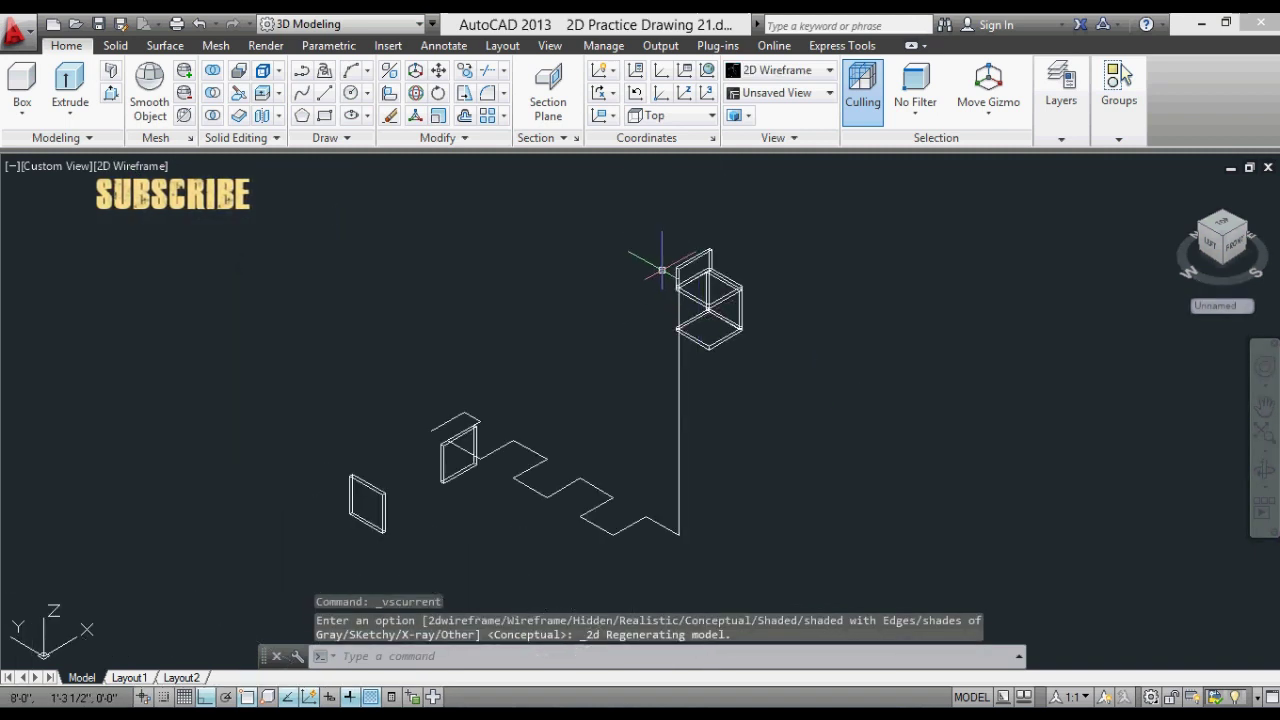
pyautogui.scroll(1, 680, 350)
pyautogui.scroll(-1, 420, 486)
pyautogui.press('Escape')
pyautogui.scroll(2, 400, 491)
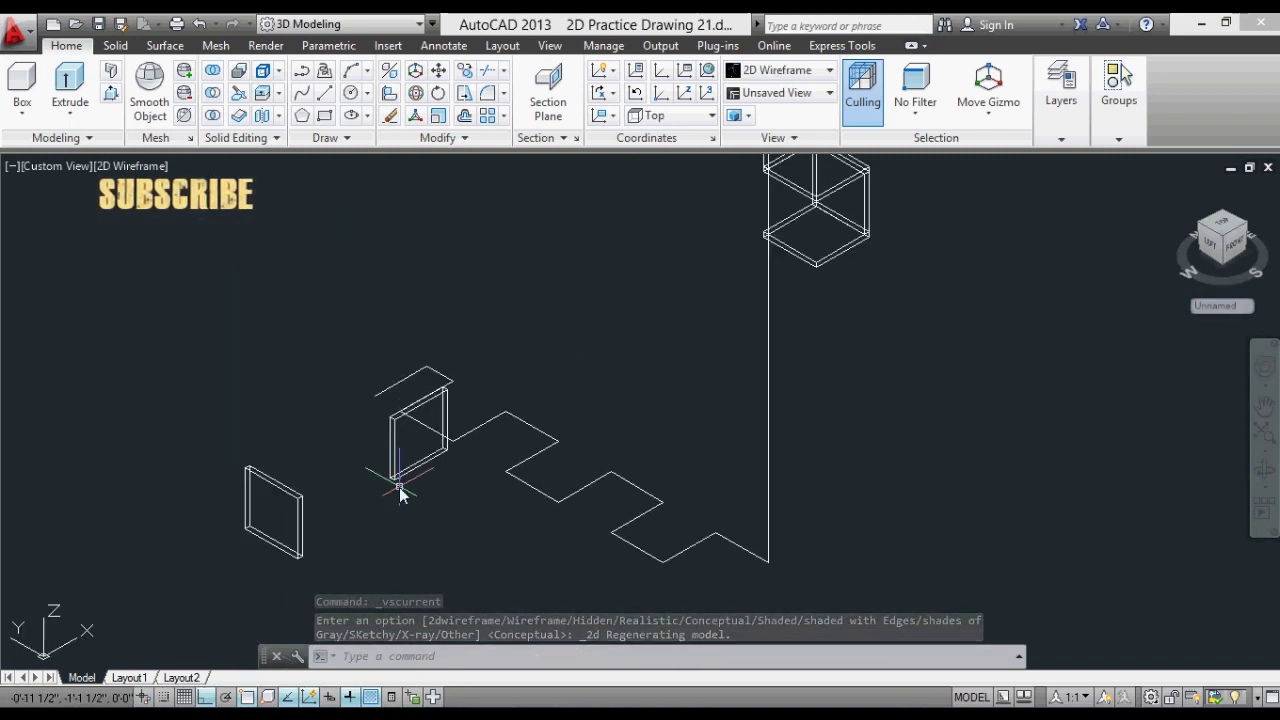
# Copy the upright panel from its corner to a point below the top box.
pyautogui.write('co')
pyautogui.press('Return')
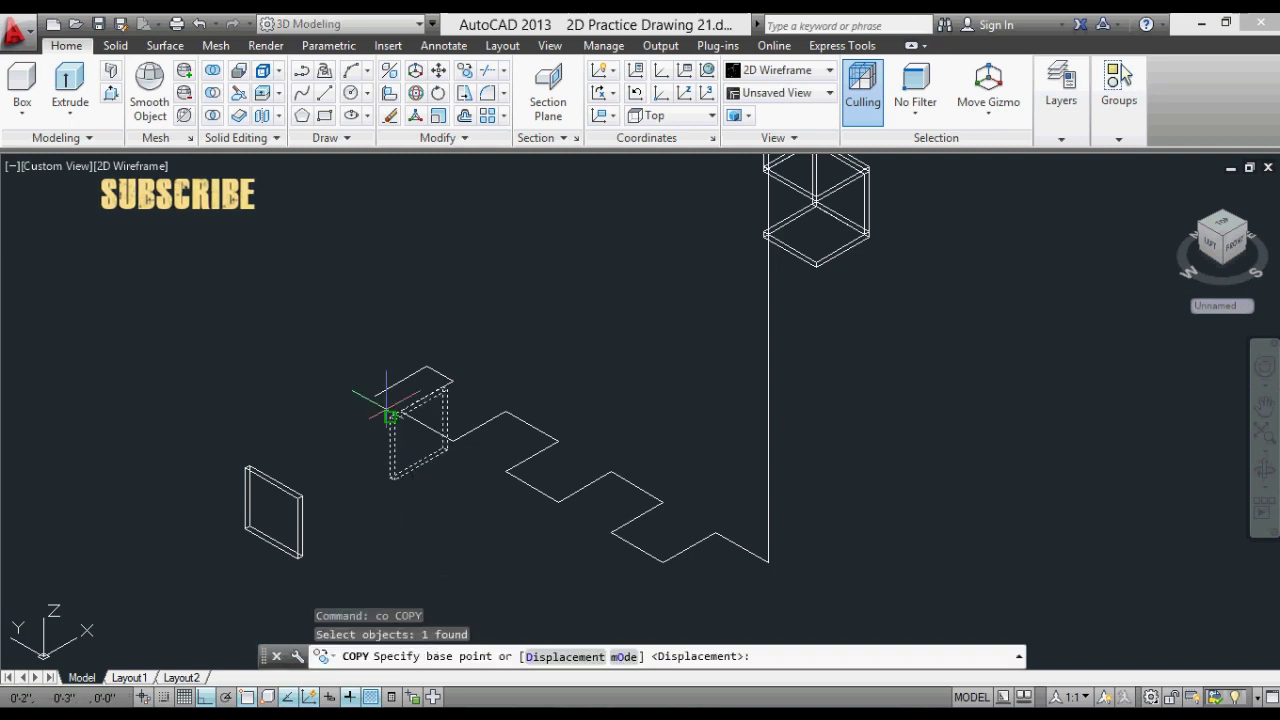
pyautogui.scroll(3, 452, 380)
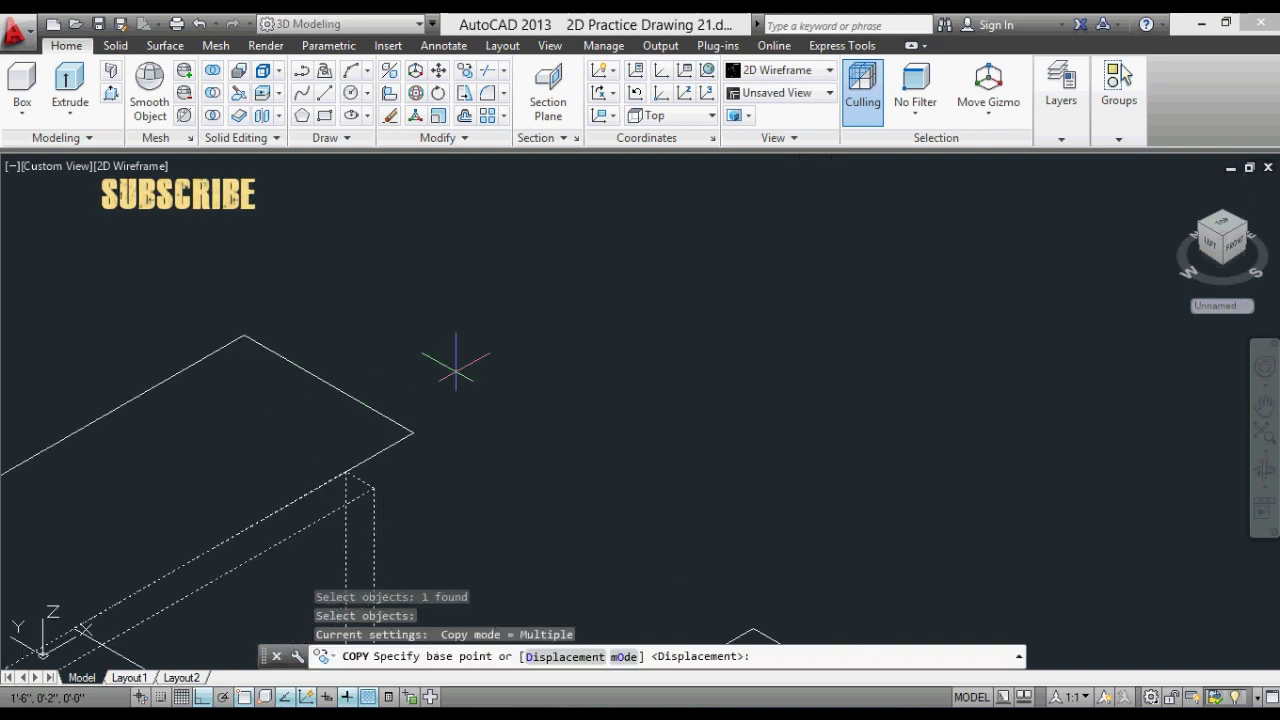
pyautogui.click(345, 470)
pyautogui.scroll(-2, 690, 360)
pyautogui.scroll(4, 860, 335)
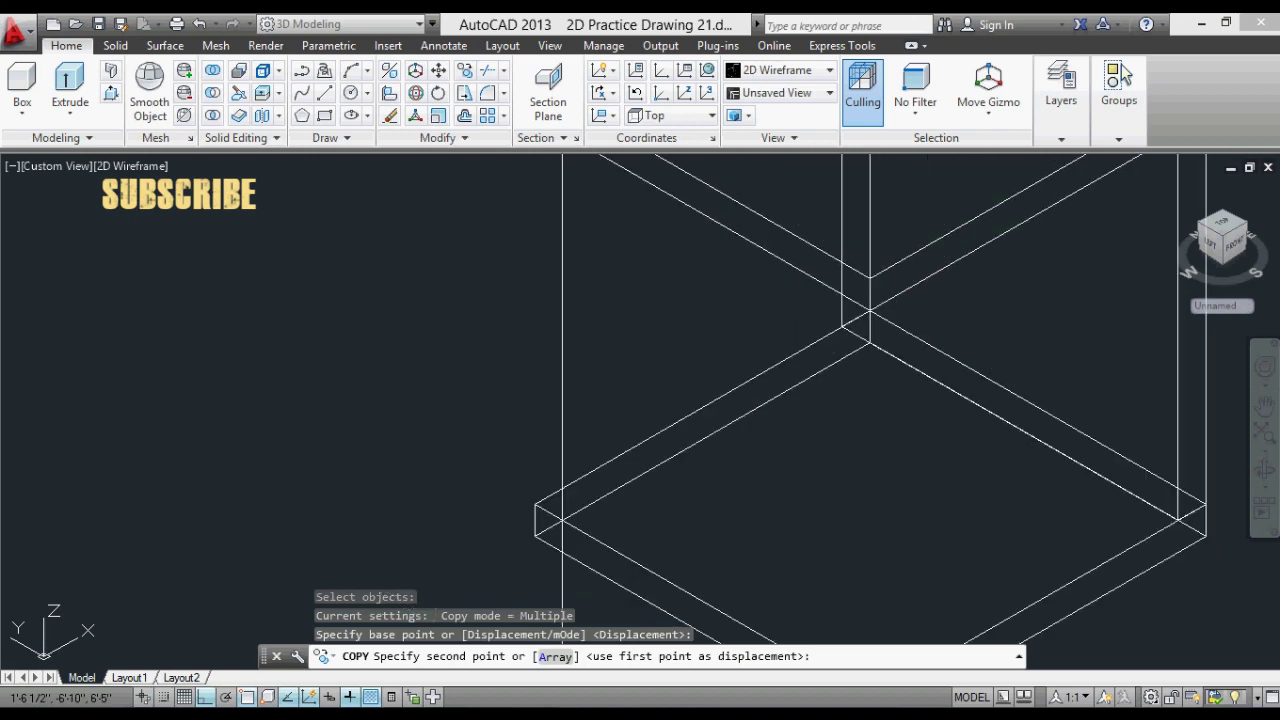
pyautogui.click(866, 345)
pyautogui.scroll(-5, 730, 255)
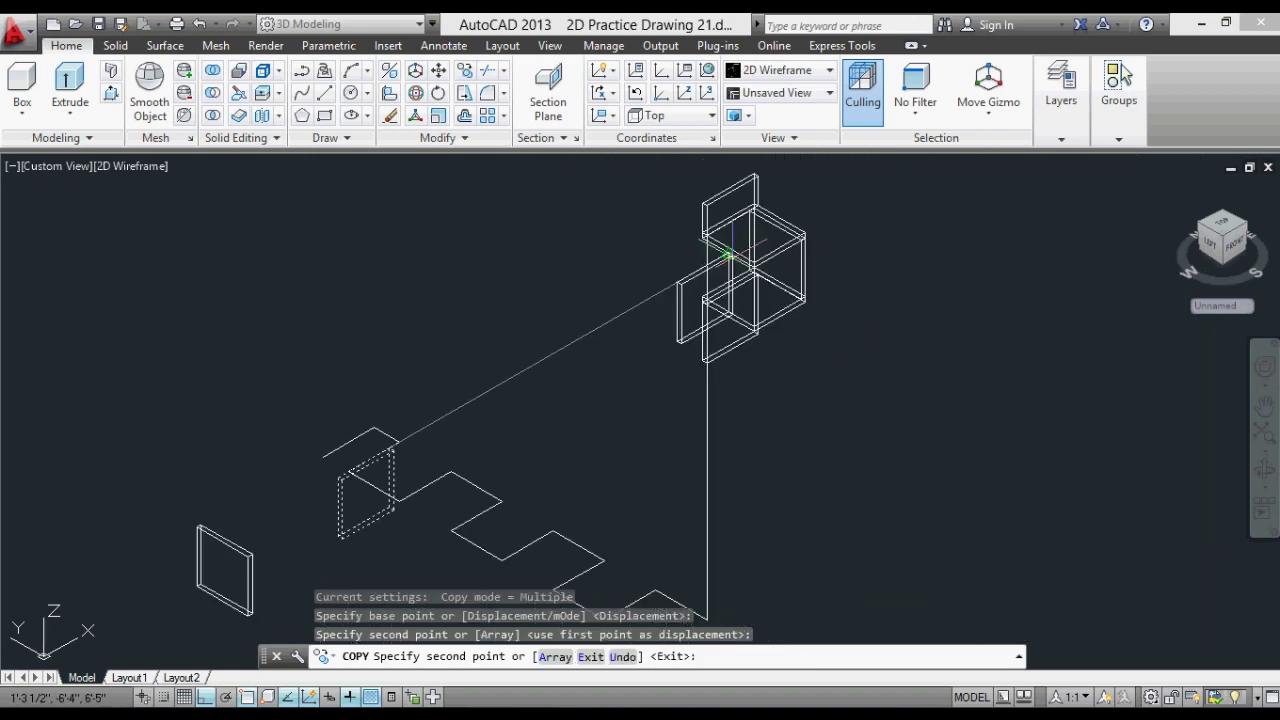
pyautogui.press('Escape')
pyautogui.write('c')
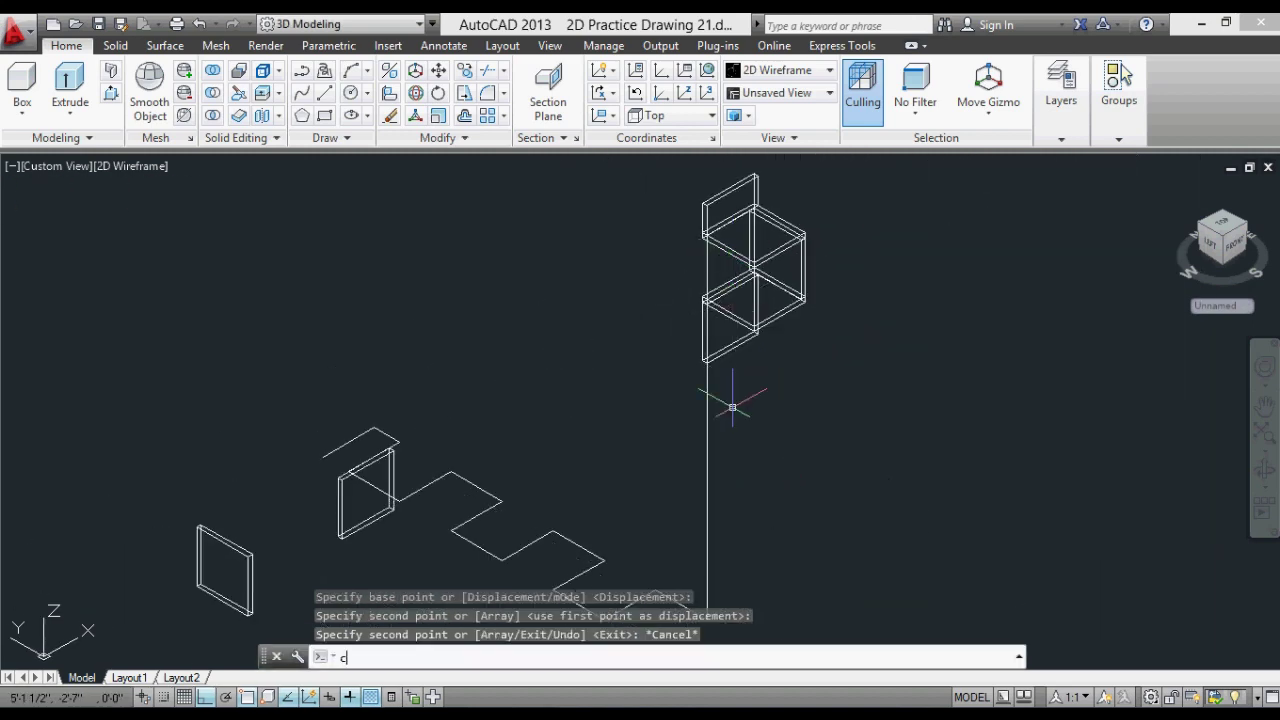
pyautogui.write('o')
pyautogui.press('Return')
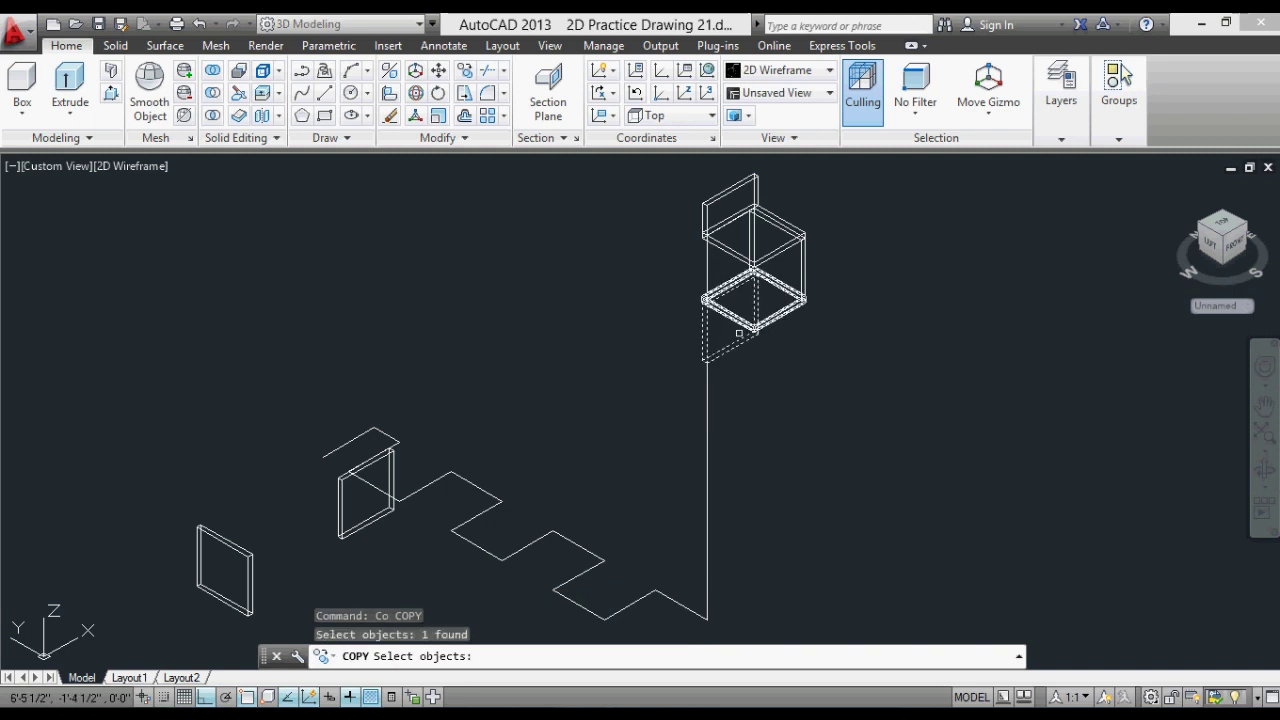
# Select the top shelf board for copying and pick its corner, then cancel without placing it.
pyautogui.scroll(5, 807, 324)
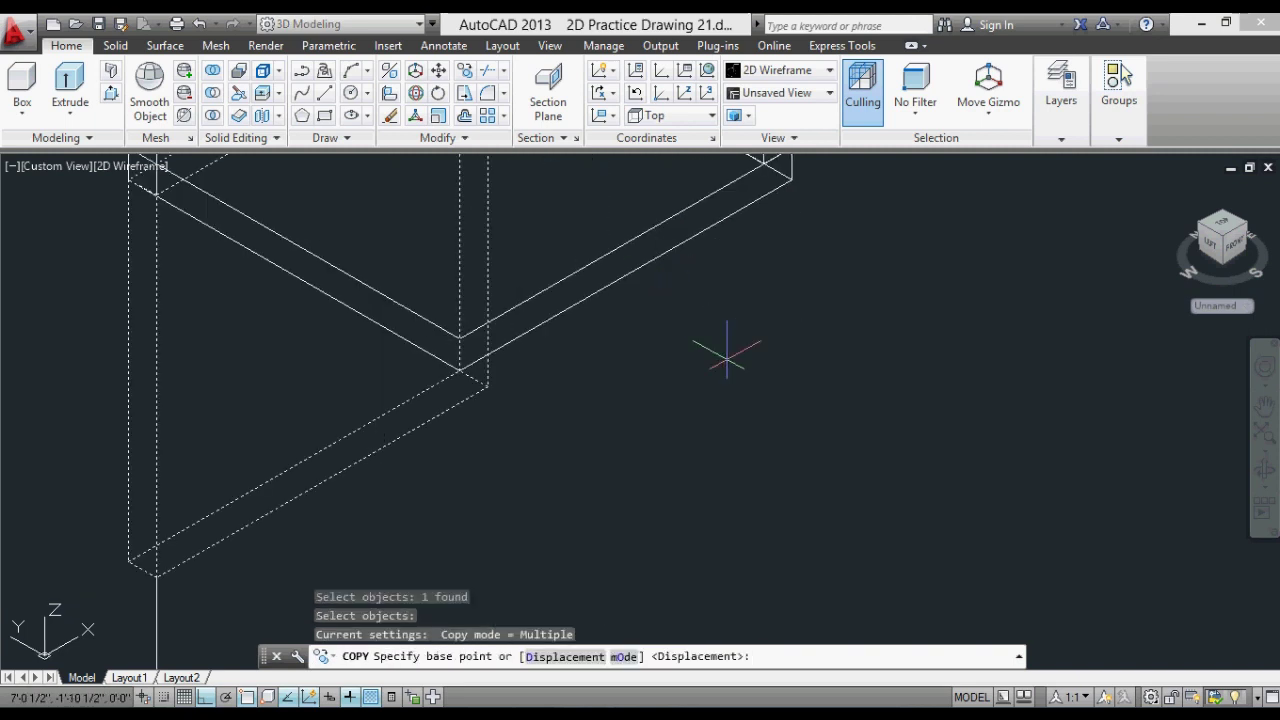
pyautogui.scroll(-2, 727, 350)
pyautogui.press('Escape')
pyautogui.press('Escape')
pyautogui.press('Return')
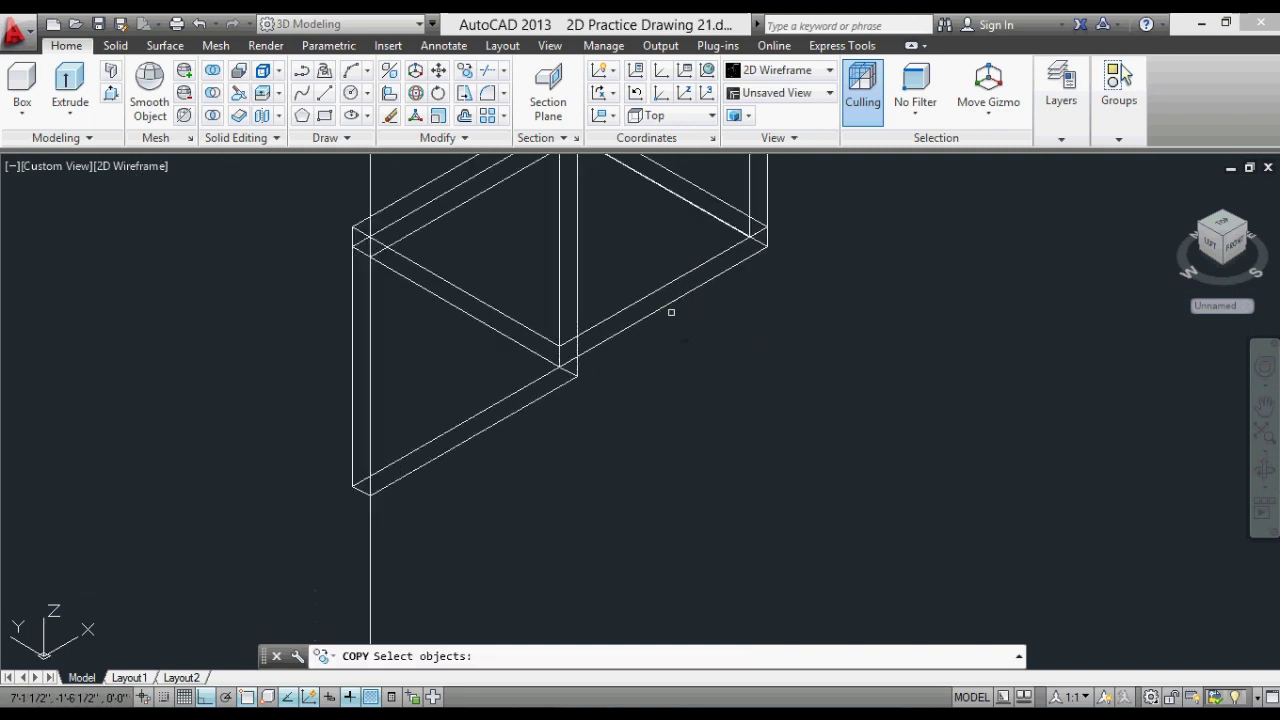
pyautogui.click(671, 312)
pyautogui.click(534, 371)
pyautogui.press('Return')
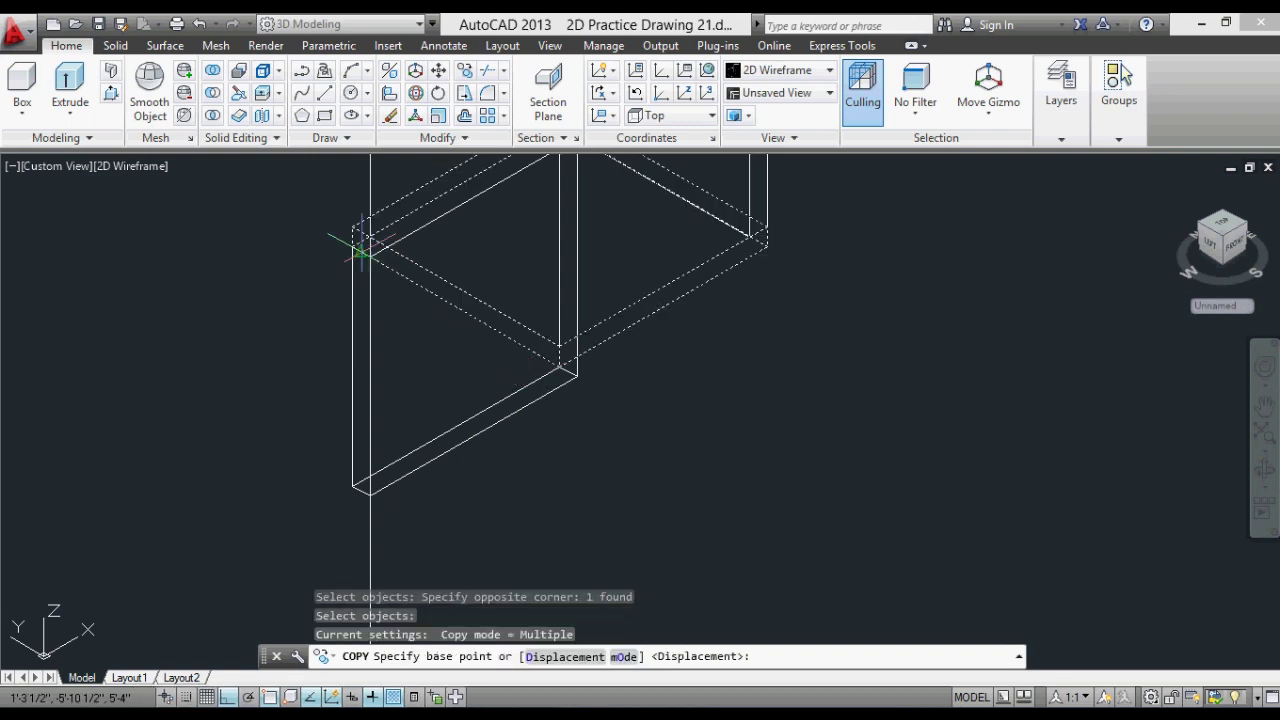
pyautogui.scroll(5, 363, 247)
pyautogui.click(354, 259)
pyautogui.scroll(-3, 352, 258)
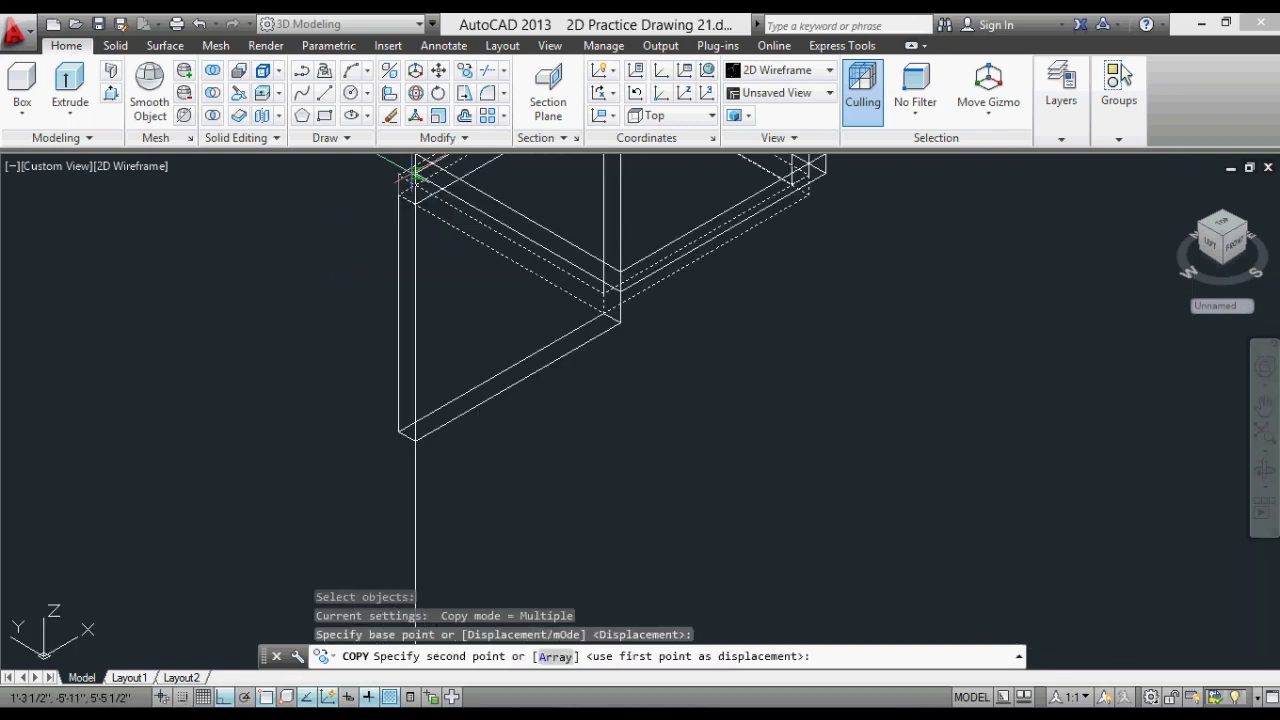
pyautogui.scroll(3, 395, 480)
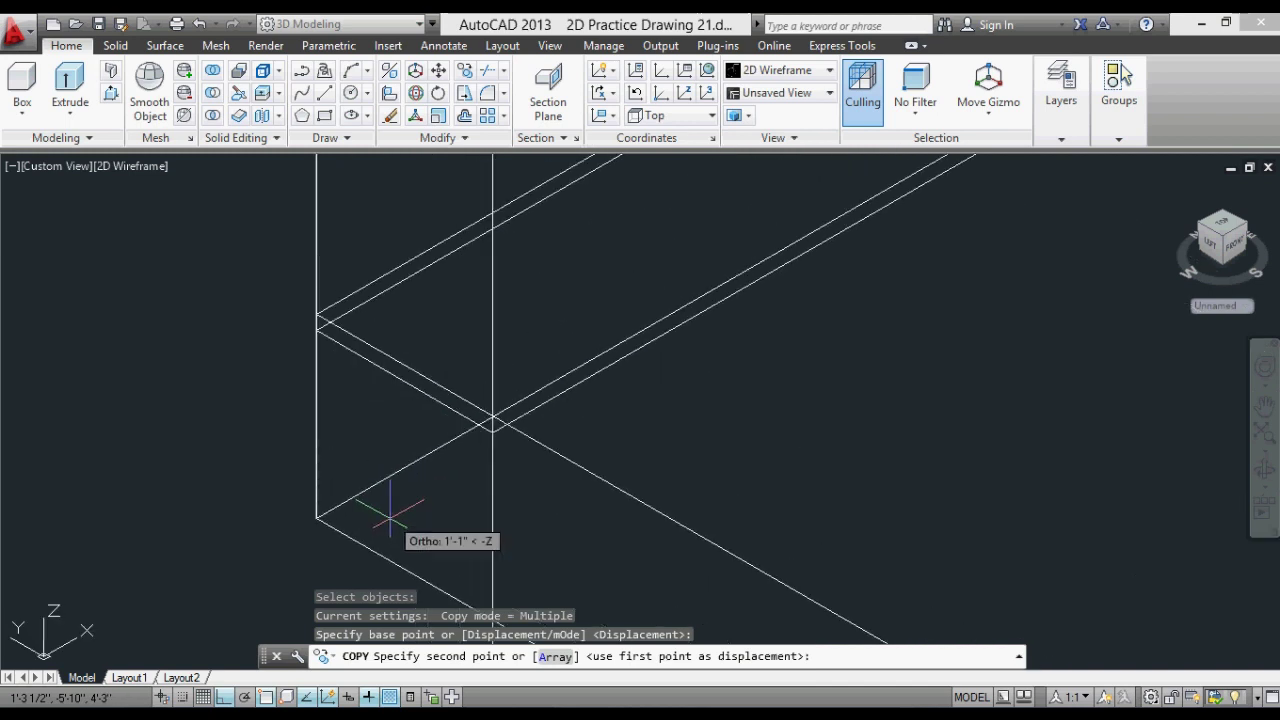
pyautogui.scroll(2, 375, 525)
pyautogui.scroll(-3, 356, 548)
pyautogui.press('Escape')
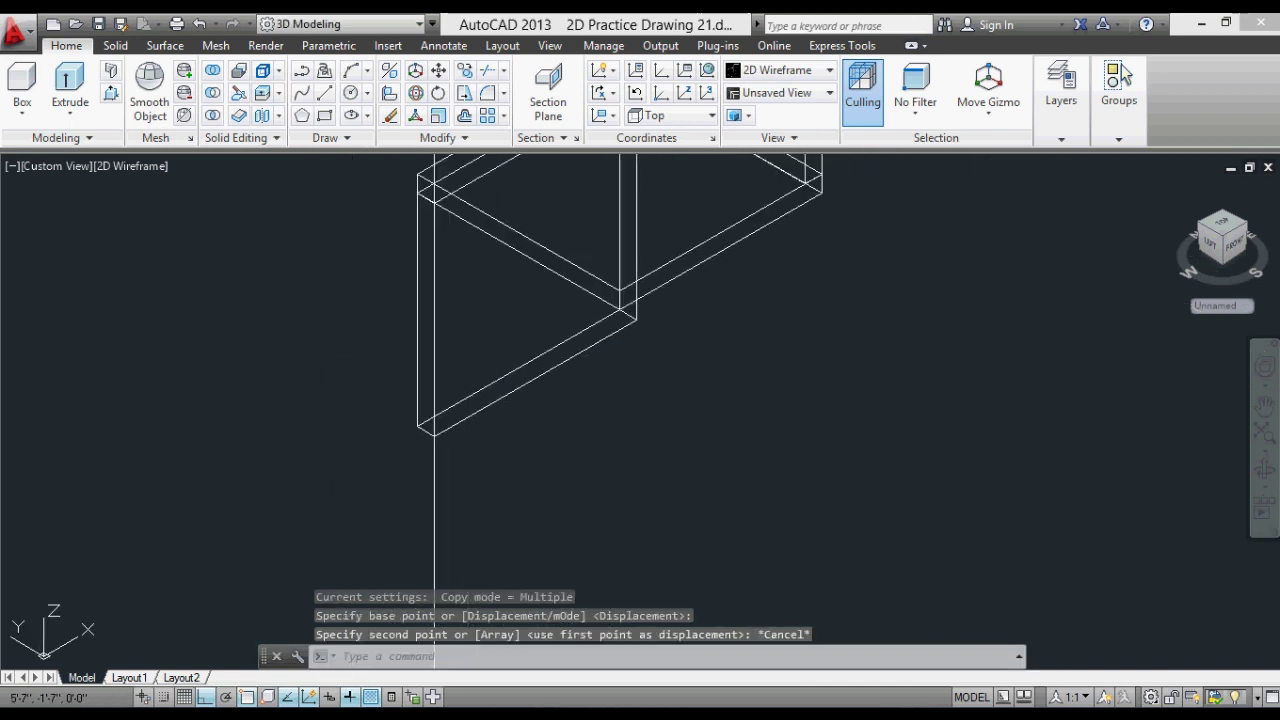
# Copy the upper shelf board from its corner to a spot below the original.
pyautogui.press('Return')
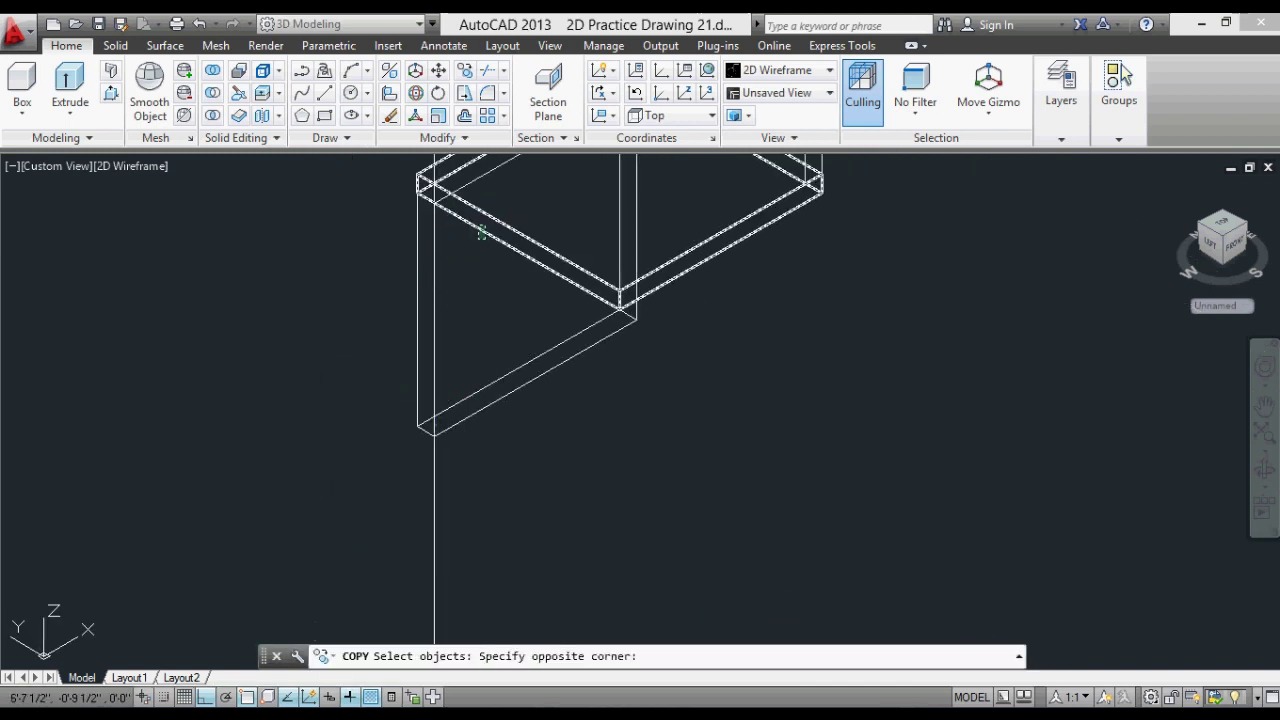
pyautogui.click(460, 204)
pyautogui.press('Return')
pyautogui.click(417, 193)
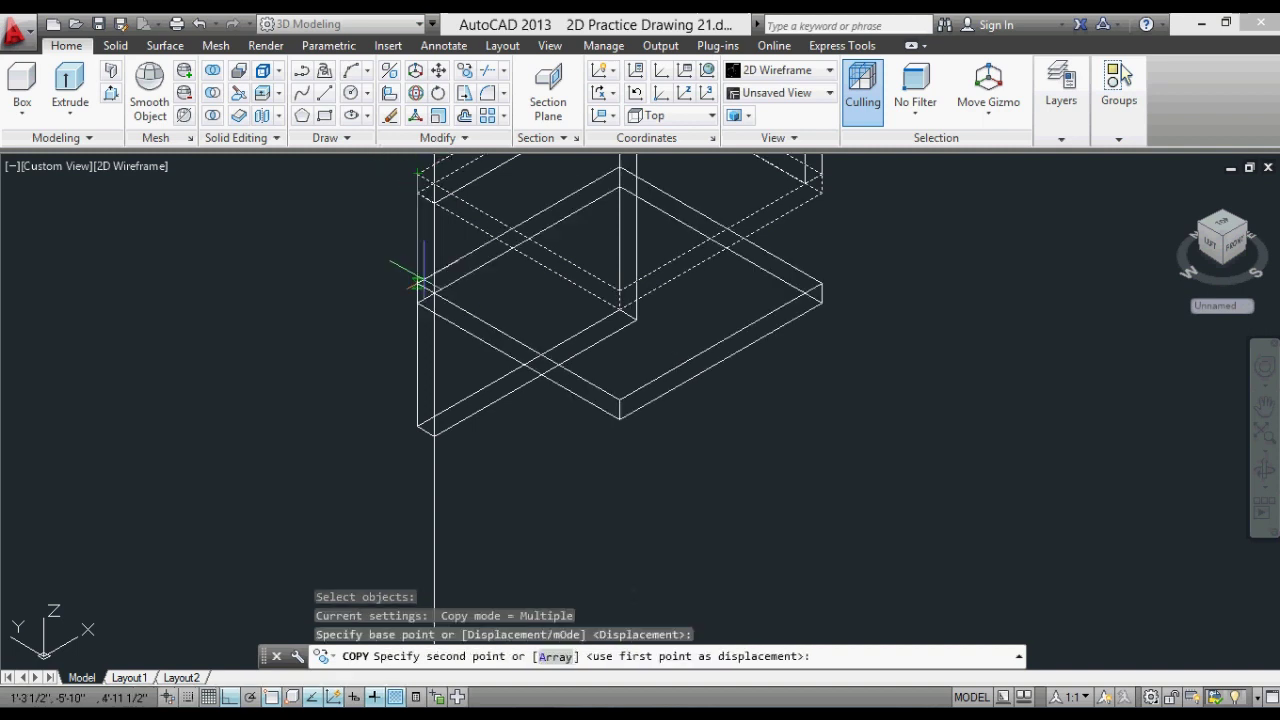
pyautogui.scroll(2, 420, 434)
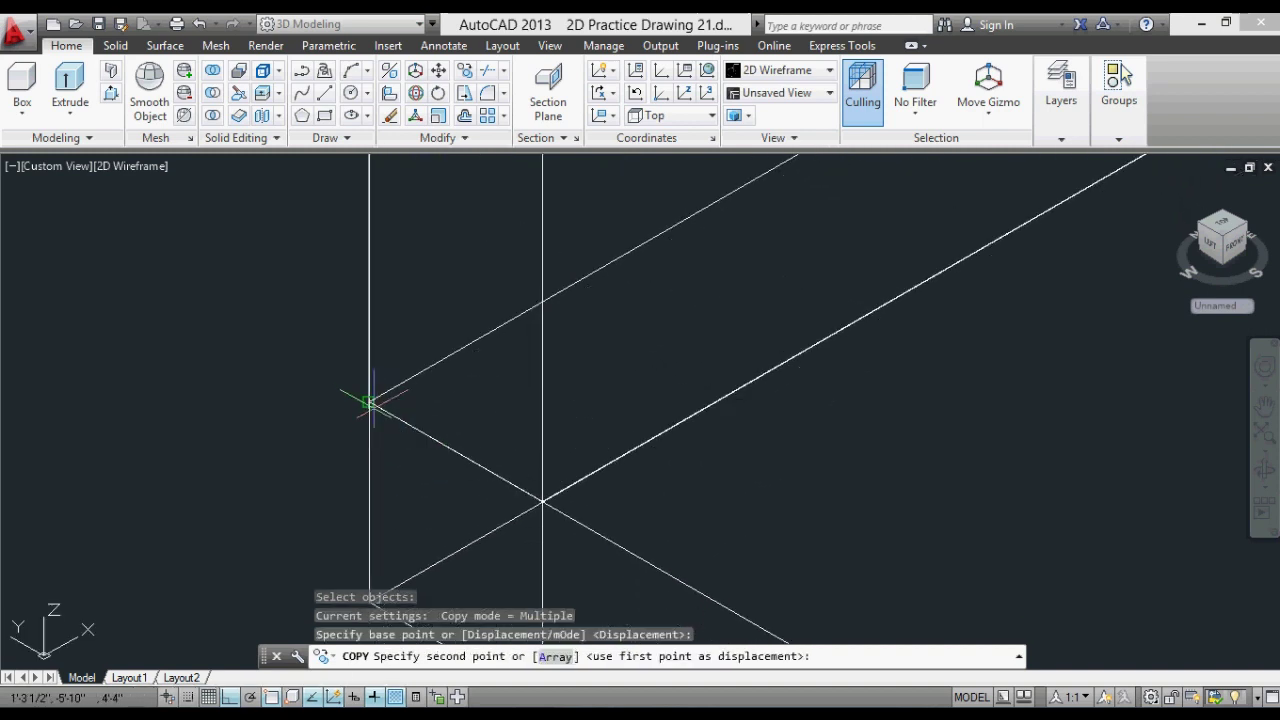
pyautogui.click(366, 400)
pyautogui.press('Escape')
# Copy the lower shelf board 13 units downward.
pyautogui.press('Return')
pyautogui.moveTo(630, 435); pyautogui.dragTo(540, 543)
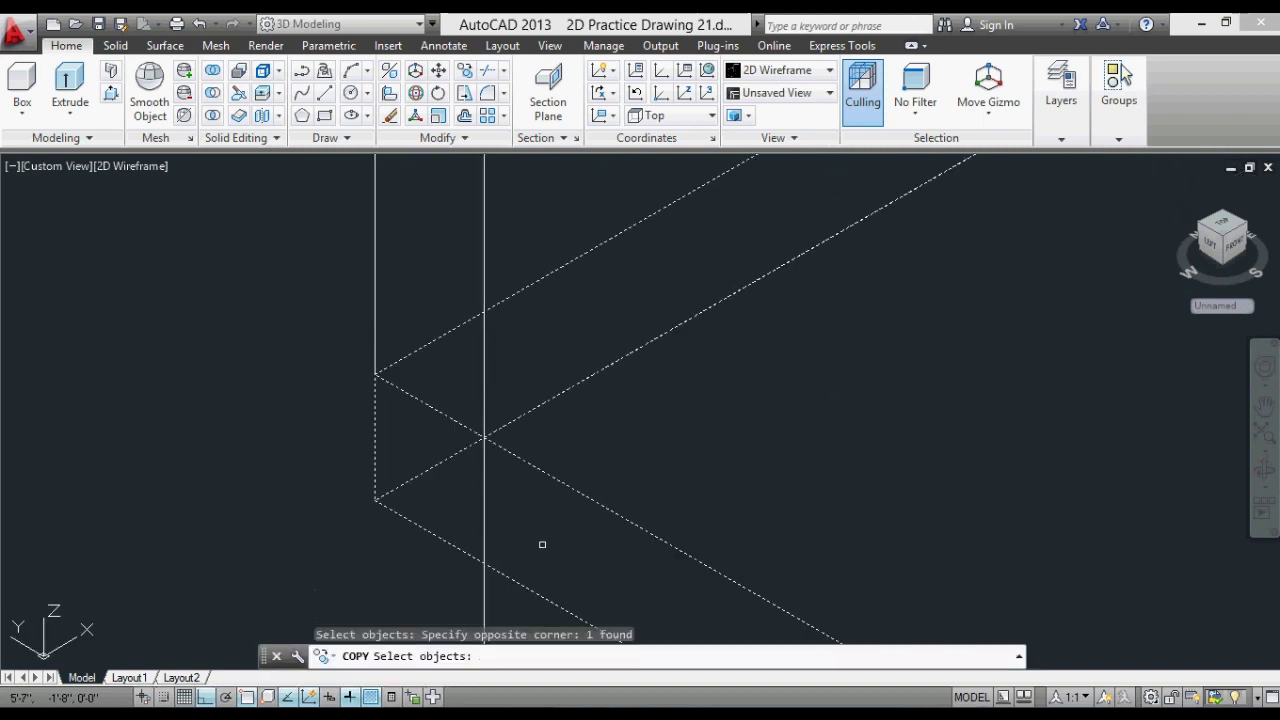
pyautogui.press('Return')
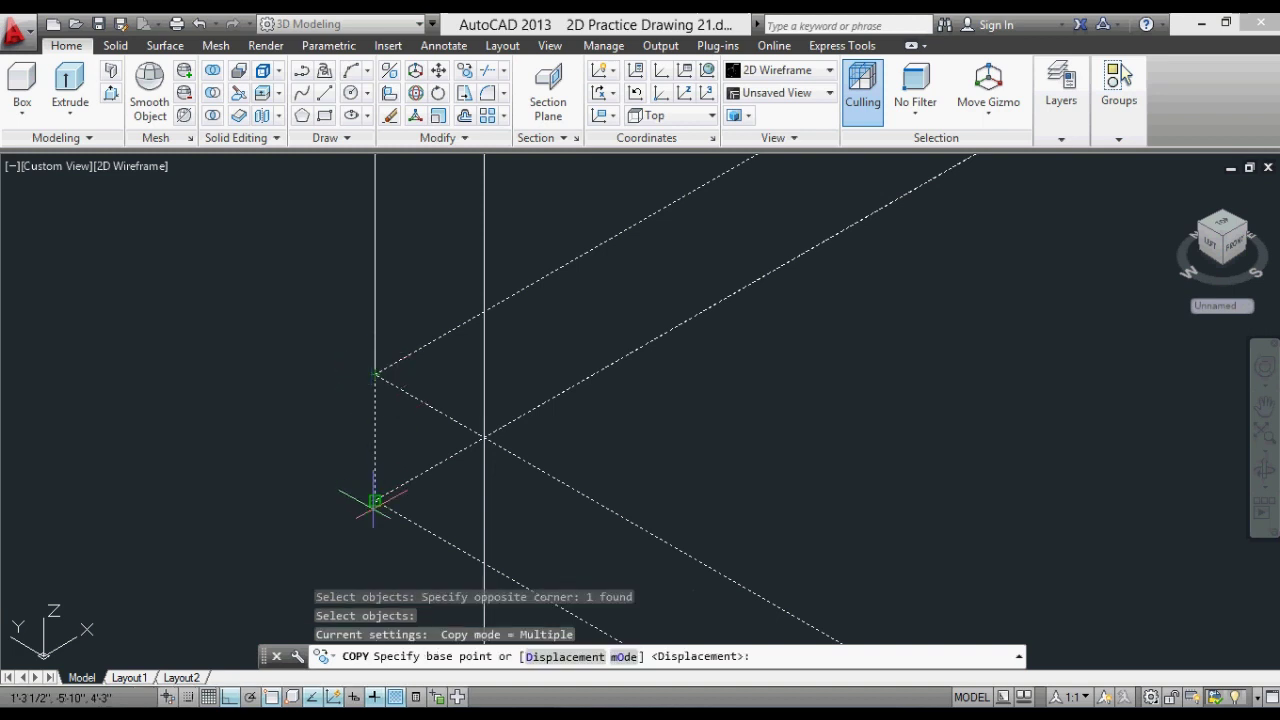
pyautogui.click(375, 375)
pyautogui.scroll(-3, 375, 375)
pyautogui.write('13')
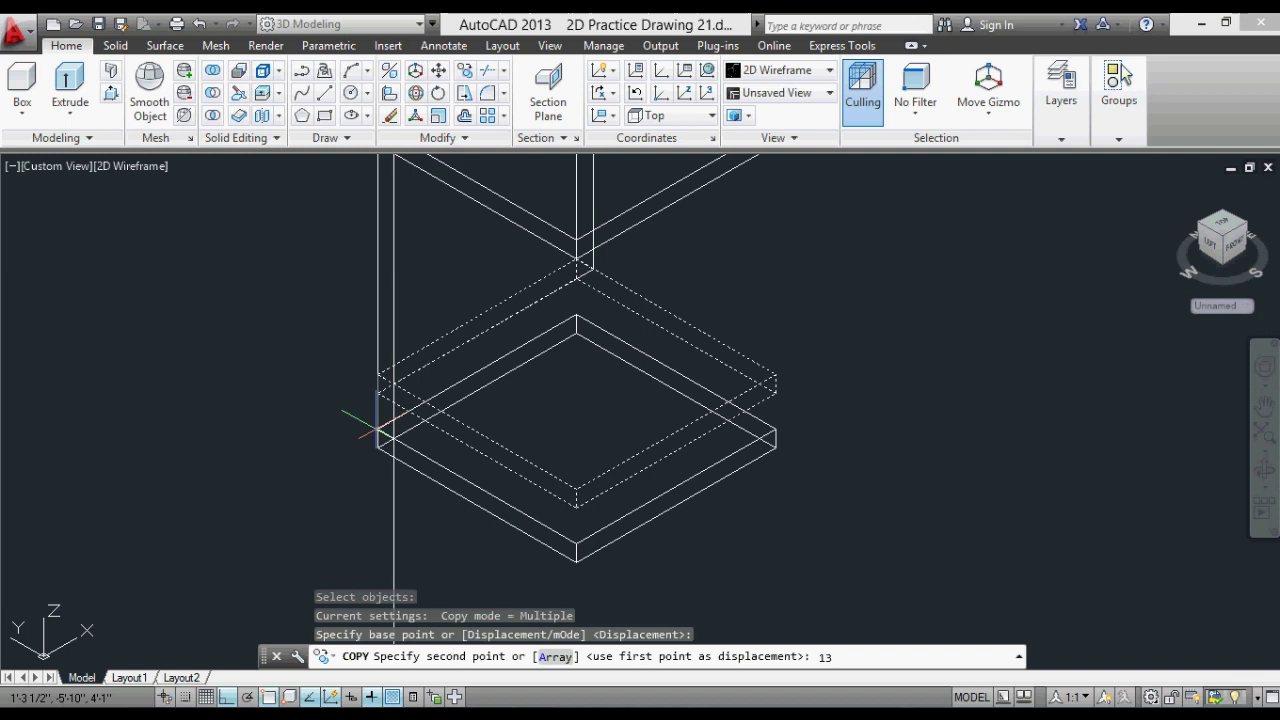
pyautogui.press('Return')
pyautogui.scroll(-5, 378, 425)
pyautogui.press('Escape')
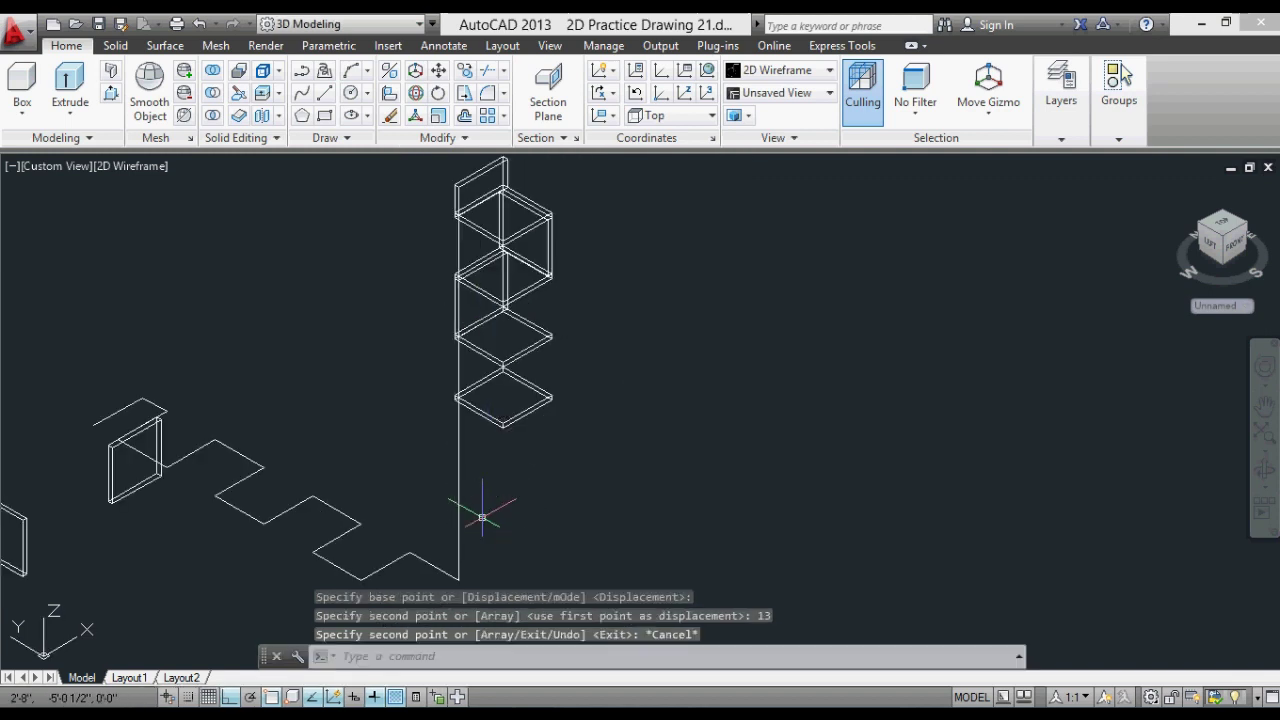
# Copy the lowest shelf board another 13 units down.
pyautogui.press('Return')
pyautogui.click(482, 517)
pyautogui.click(461, 419)
pyautogui.press('Return')
pyautogui.scroll(5, 458, 455)
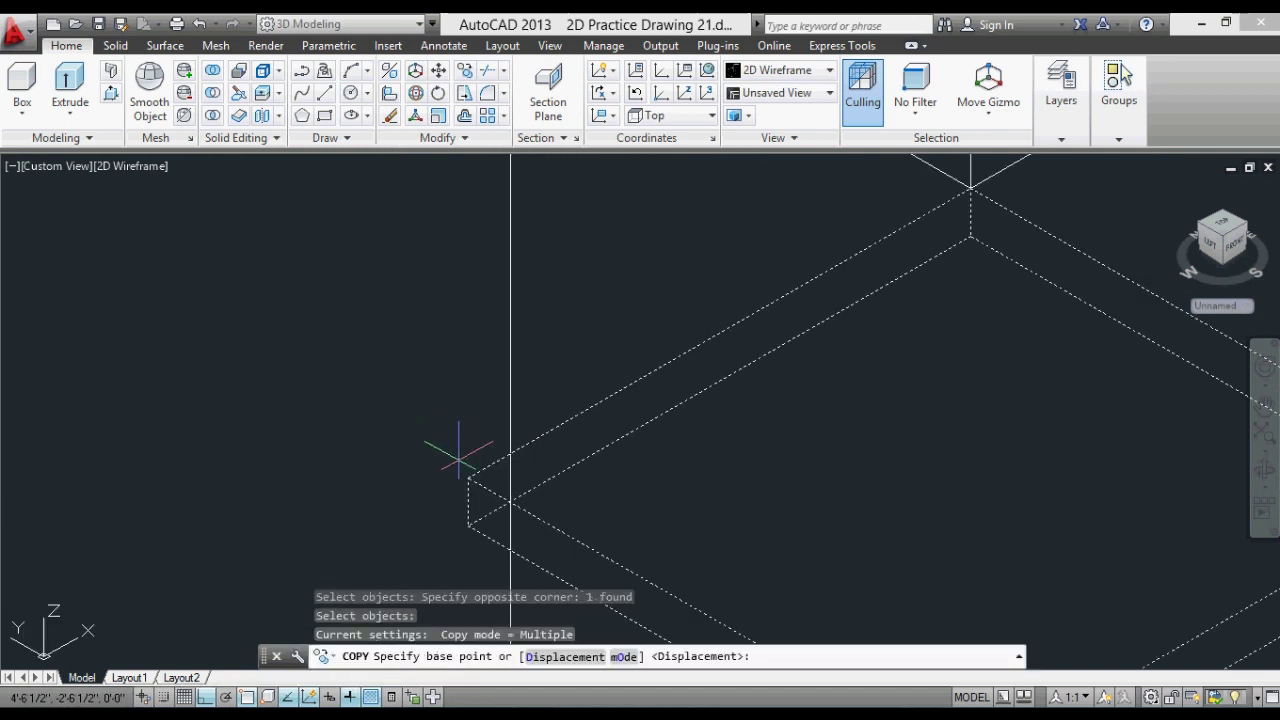
pyautogui.click(468, 478)
pyautogui.scroll(-3, 468, 478)
pyautogui.scroll(-2, 480, 510)
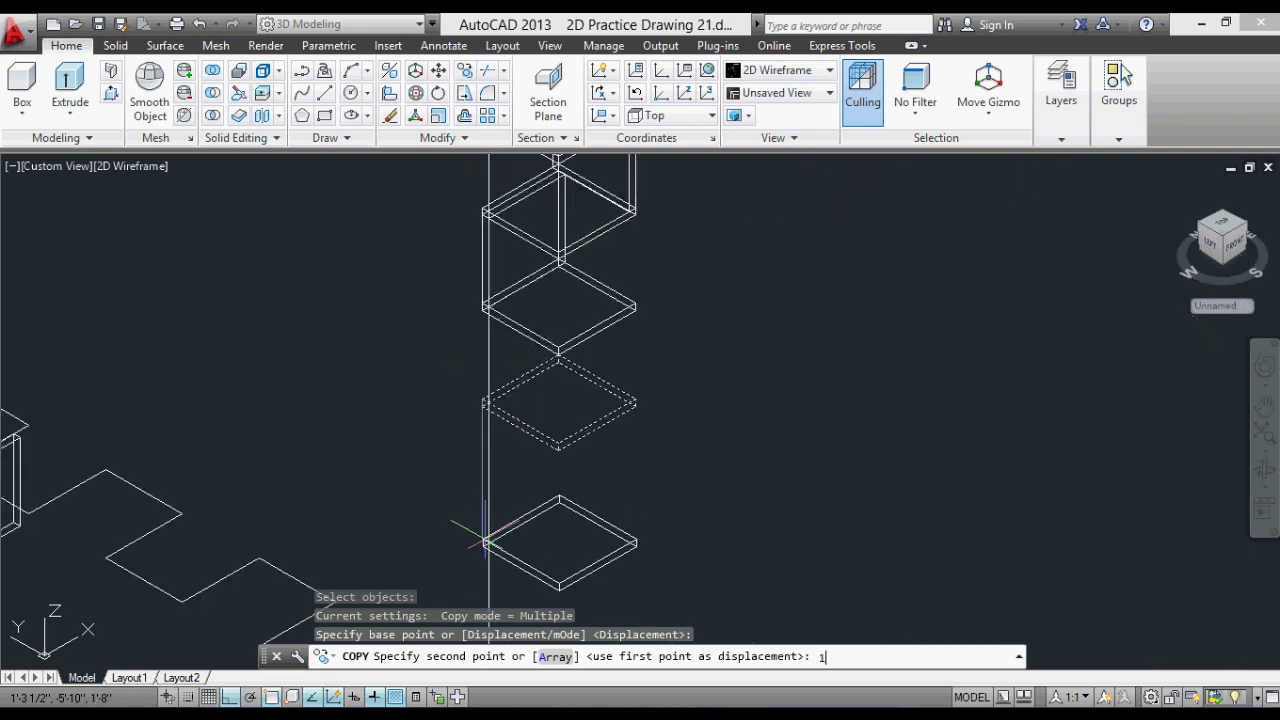
pyautogui.write('3')
pyautogui.press('Return')
pyautogui.scroll(-5, 484, 510)
pyautogui.scroll(5, 510, 400)
pyautogui.press('Escape')
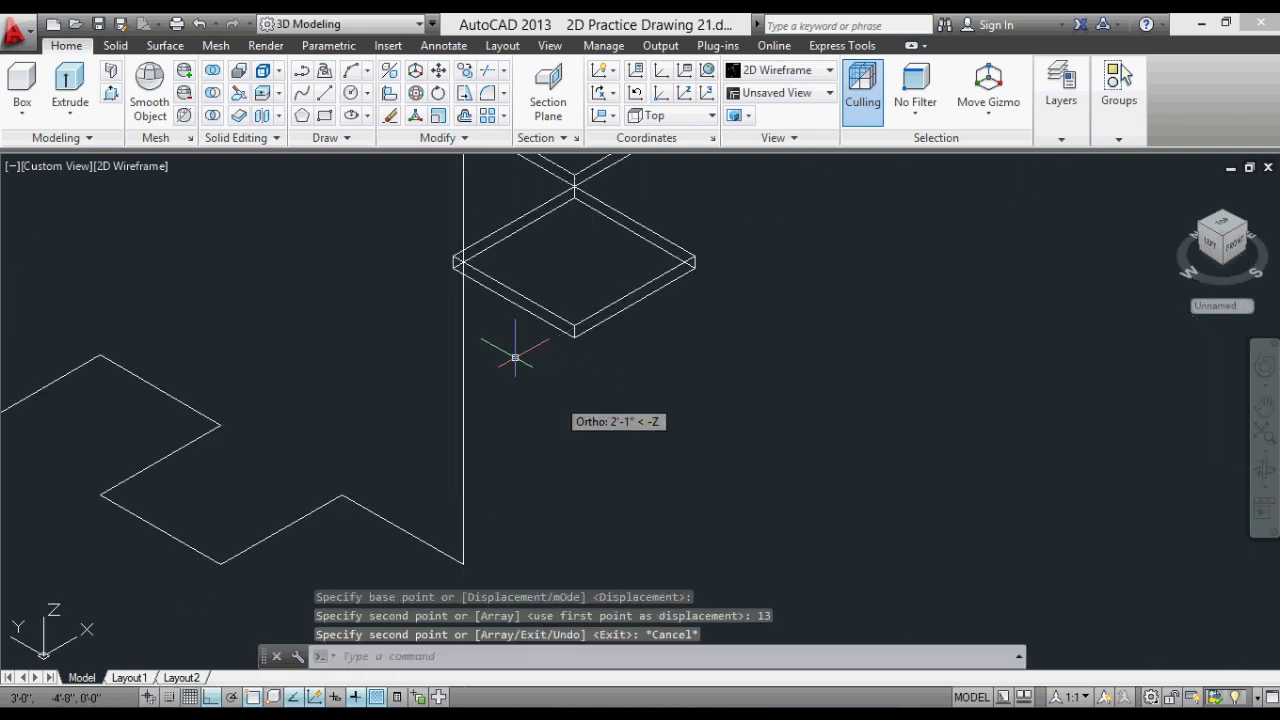
# Copy the next shelf board 13 units lower from its left corner, completing the stack.
pyautogui.press('Return')
pyautogui.click(515, 357)
pyautogui.click(451, 286)
pyautogui.press('Return')
pyautogui.click(453, 258)
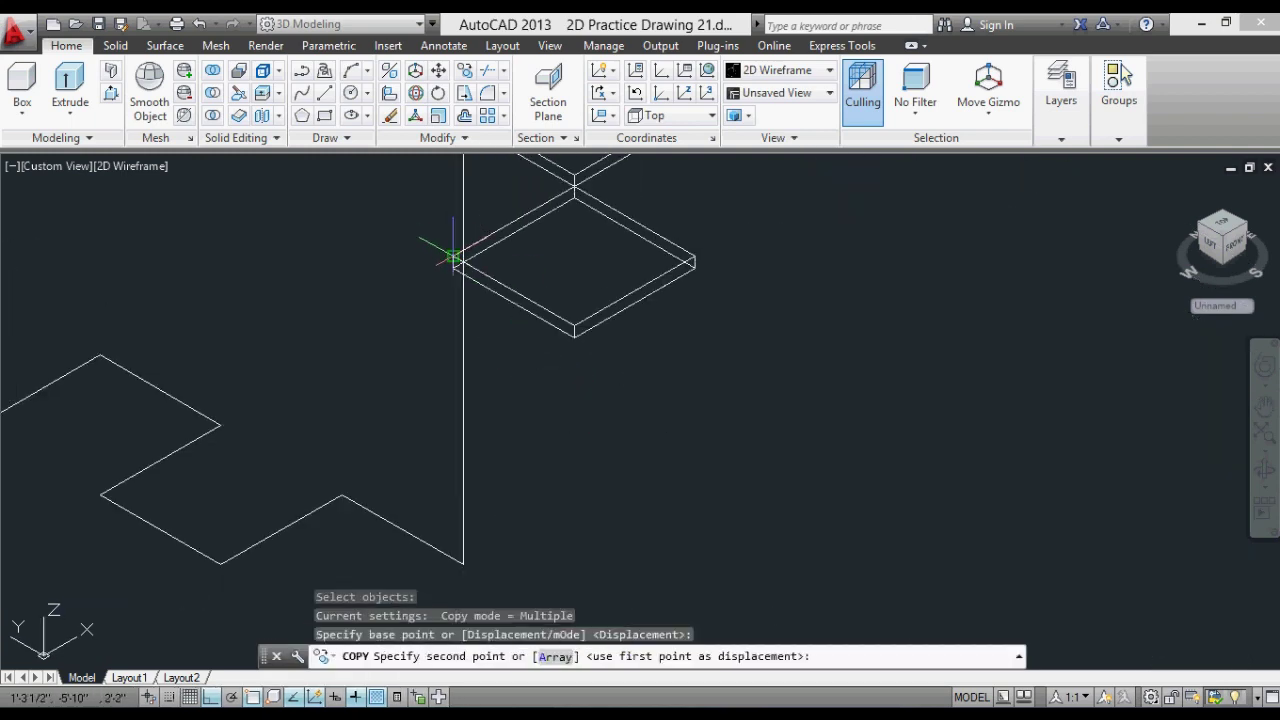
pyautogui.write('13')
pyautogui.press('Return')
pyautogui.scroll(-3, 476, 400)
pyautogui.press('Escape')
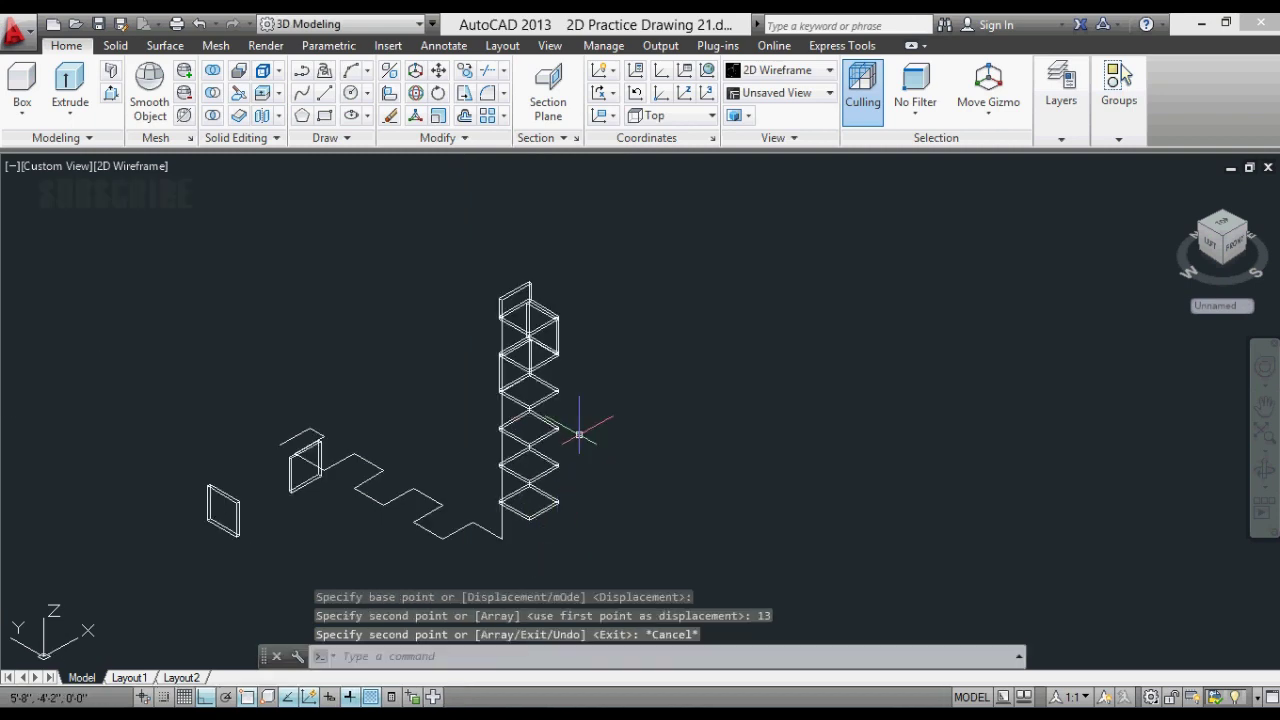
pyautogui.scroll(3, 589, 343)
pyautogui.scroll(-3, 443, 449)
pyautogui.scroll(3, 343, 451)
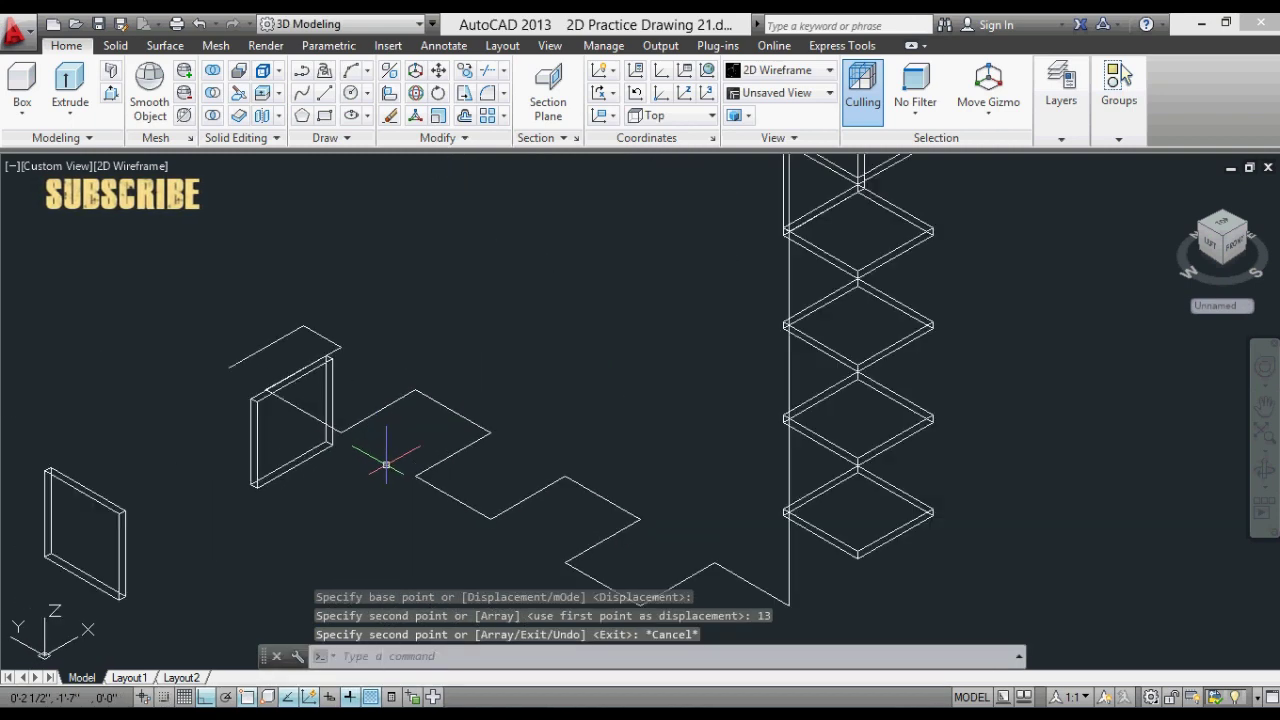
pyautogui.press('Escape')
# Copy the standalone left shelf panel up onto the zigzag tower.
pyautogui.write('co')
pyautogui.press('Return')
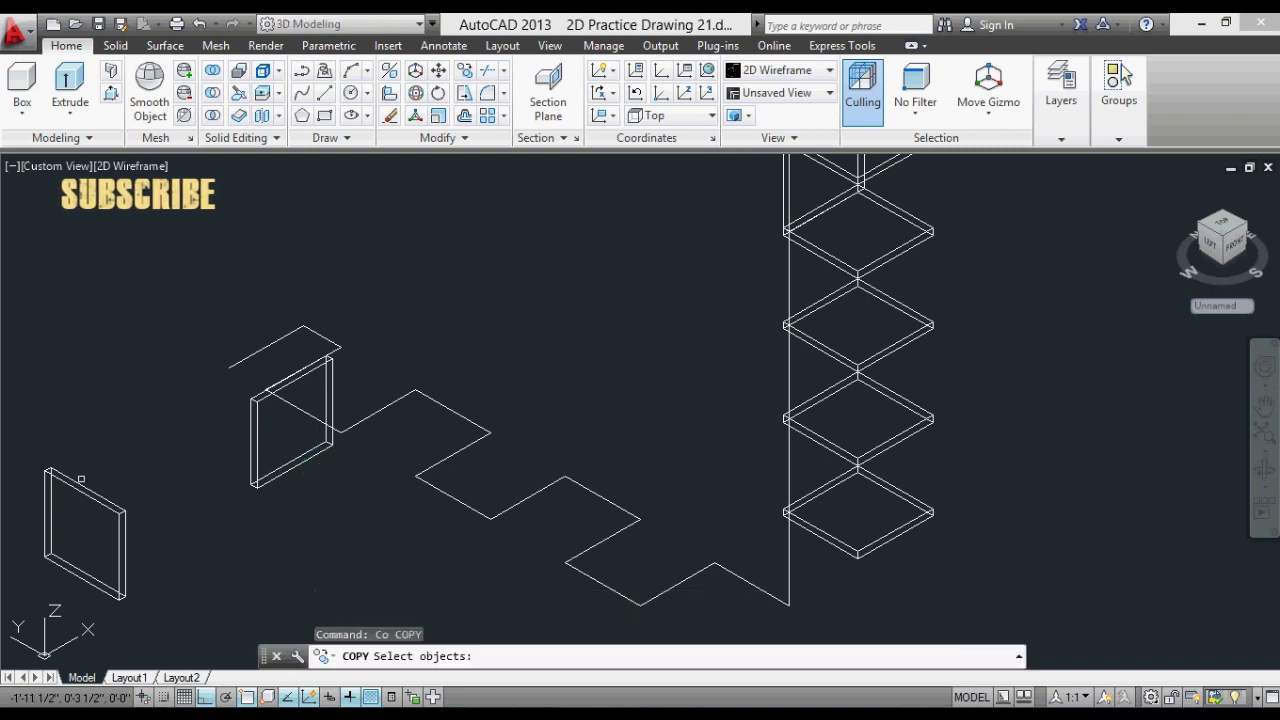
pyautogui.click(58, 478)
pyautogui.press('Return')
pyautogui.scroll(5, 28, 470)
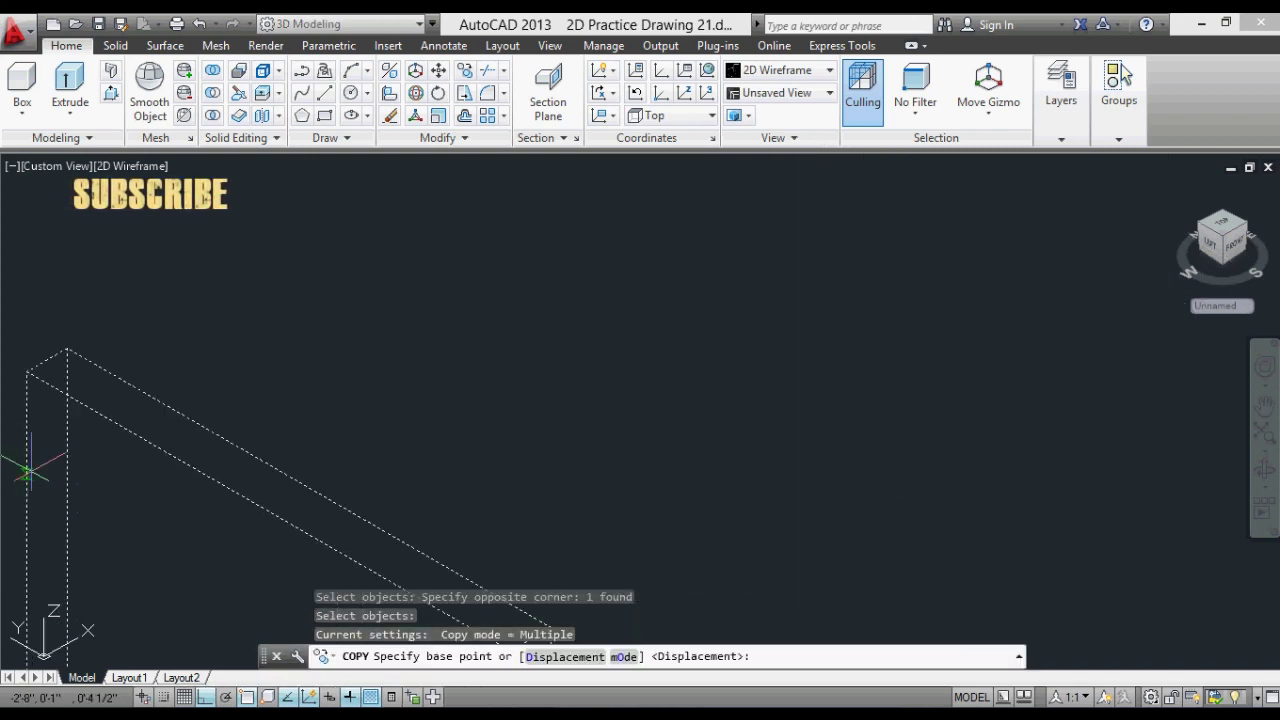
pyautogui.click(27, 373)
pyautogui.scroll(-3, 214, 480)
pyautogui.scroll(-3, 400, 450)
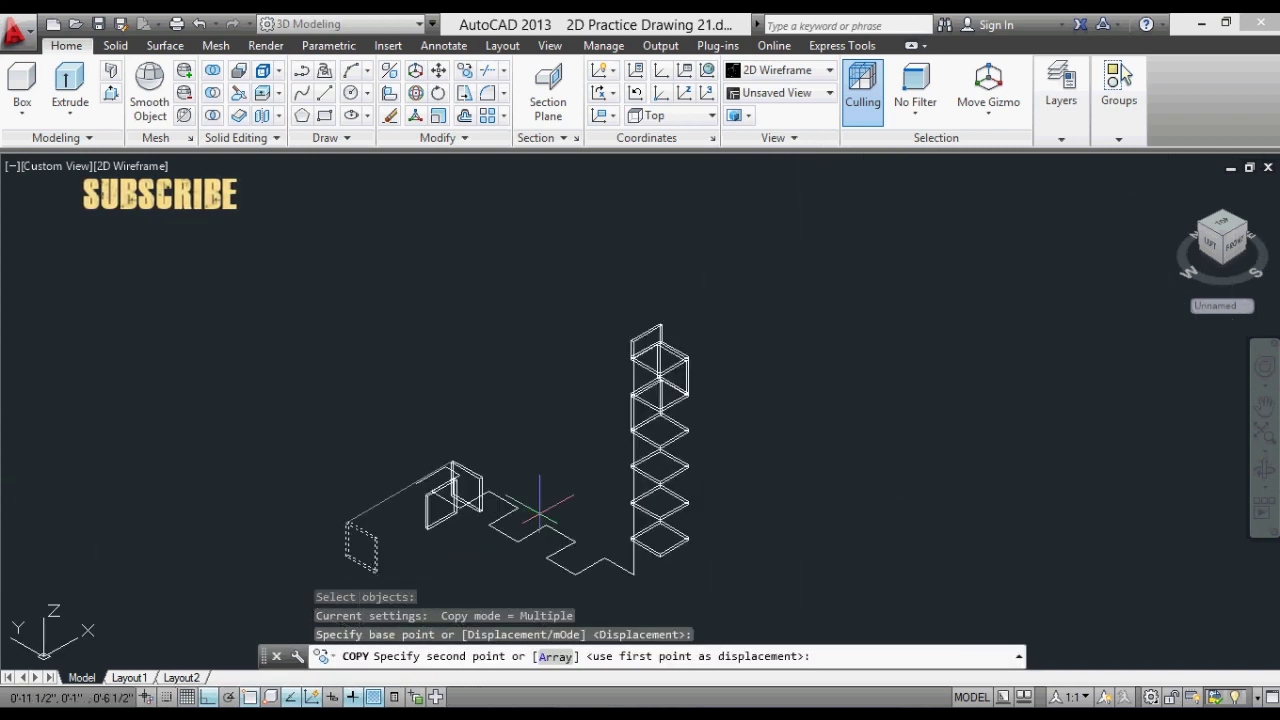
pyautogui.scroll(5, 540, 337)
pyautogui.scroll(3, 540, 337)
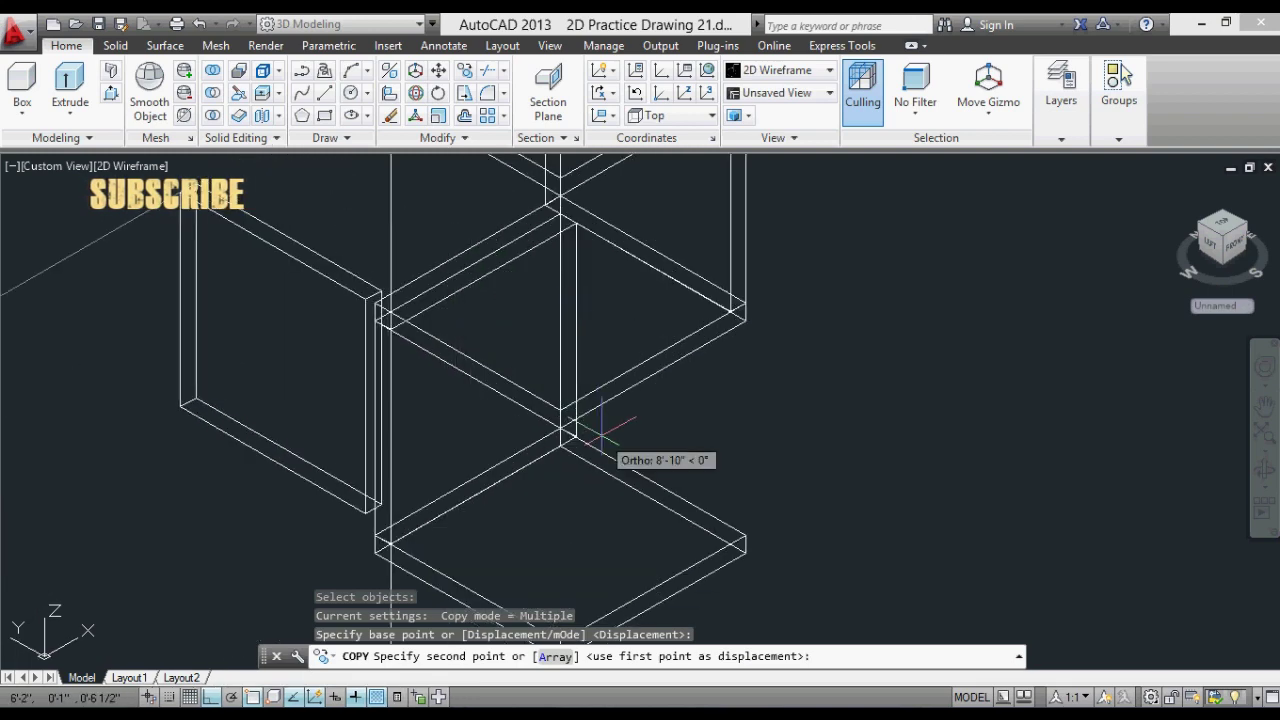
pyautogui.scroll(-3, 590, 380)
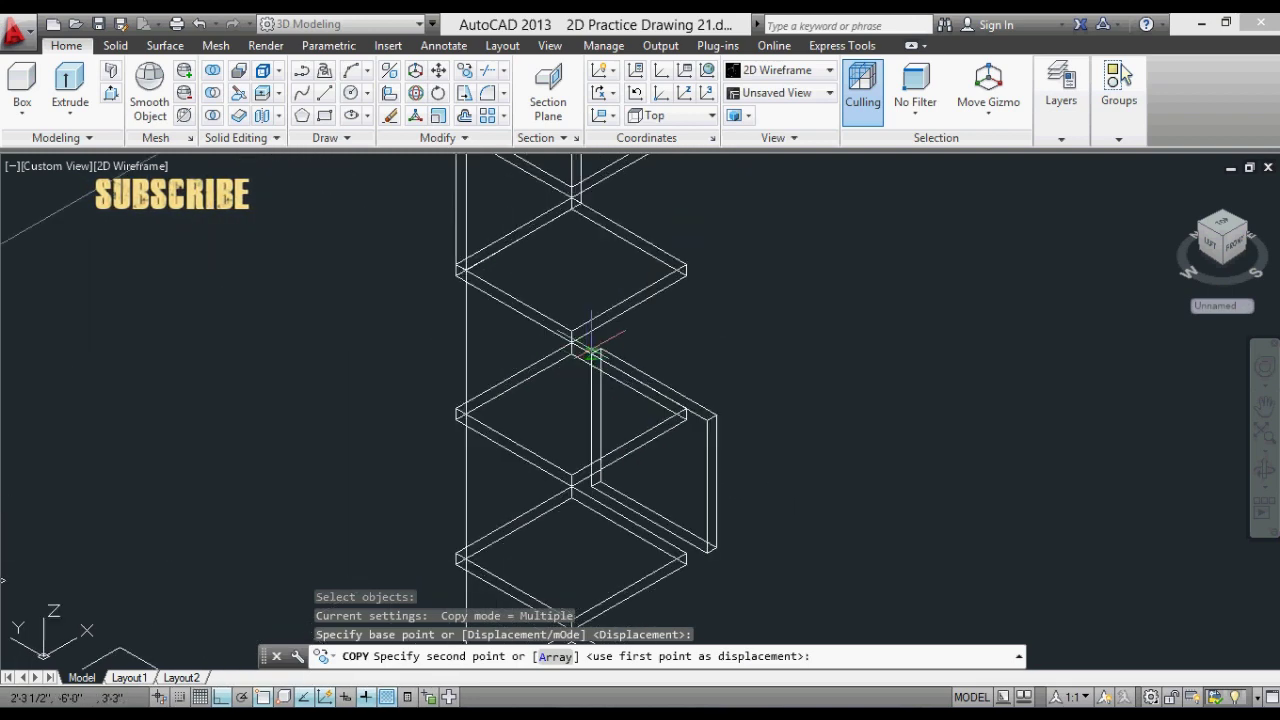
pyautogui.scroll(5, 565, 255)
pyautogui.scroll(-5, 551, 197)
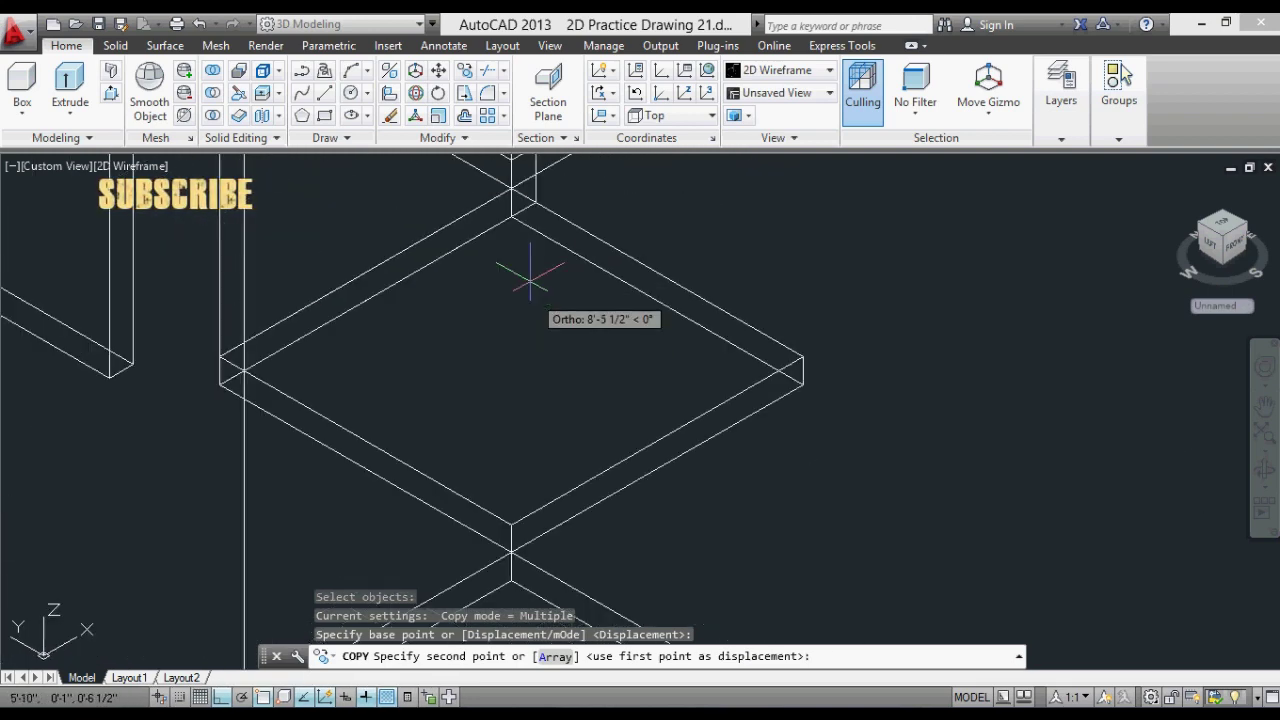
pyautogui.scroll(2, 520, 260)
pyautogui.click(511, 216)
pyautogui.scroll(-5, 517, 320)
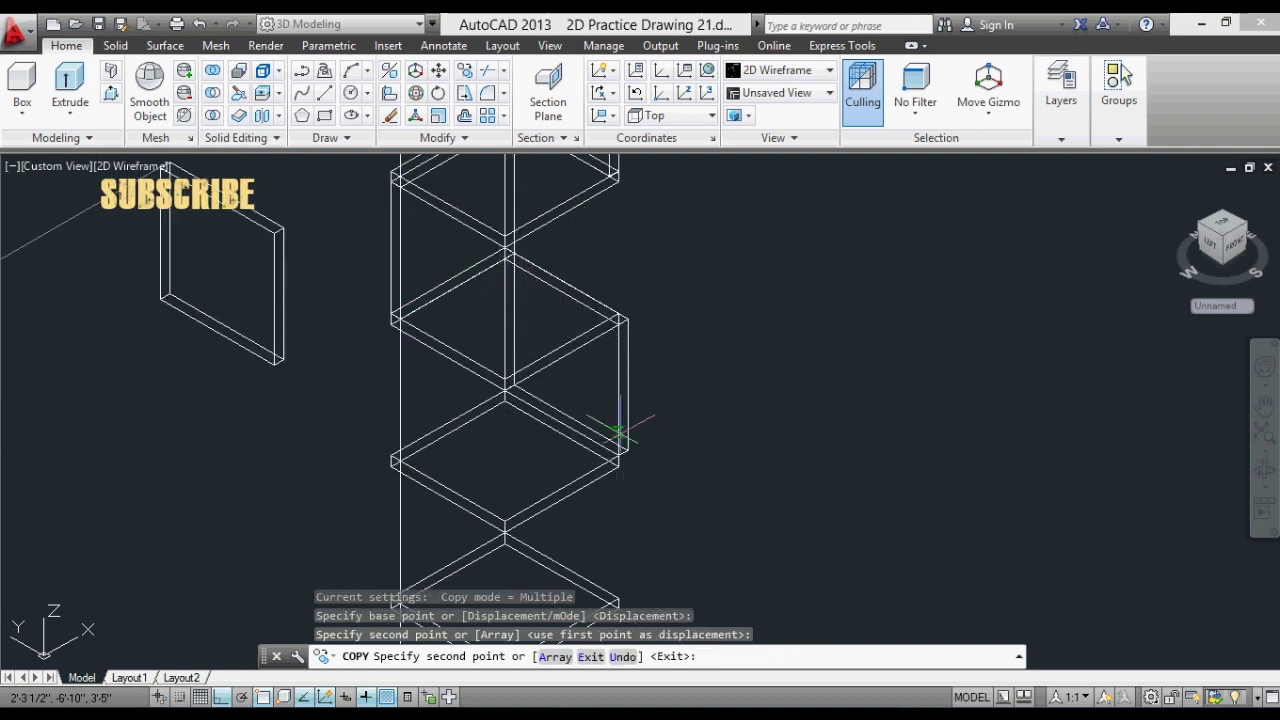
pyautogui.scroll(5, 614, 437)
pyautogui.press('Escape')
# Window-select the lines at the tower corner and start a move, then cancel it.
pyautogui.click(585, 405)
pyautogui.click(549, 469)
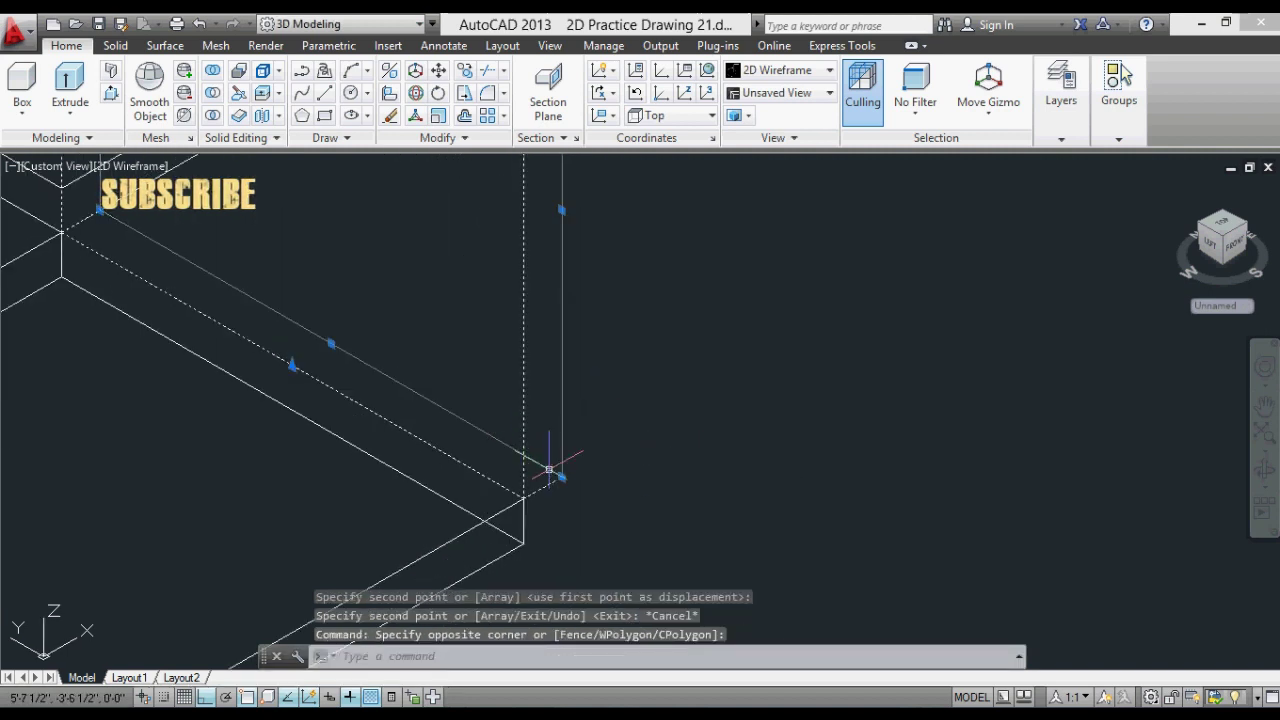
pyautogui.write('m')
pyautogui.press('Return')
pyautogui.click(562, 477)
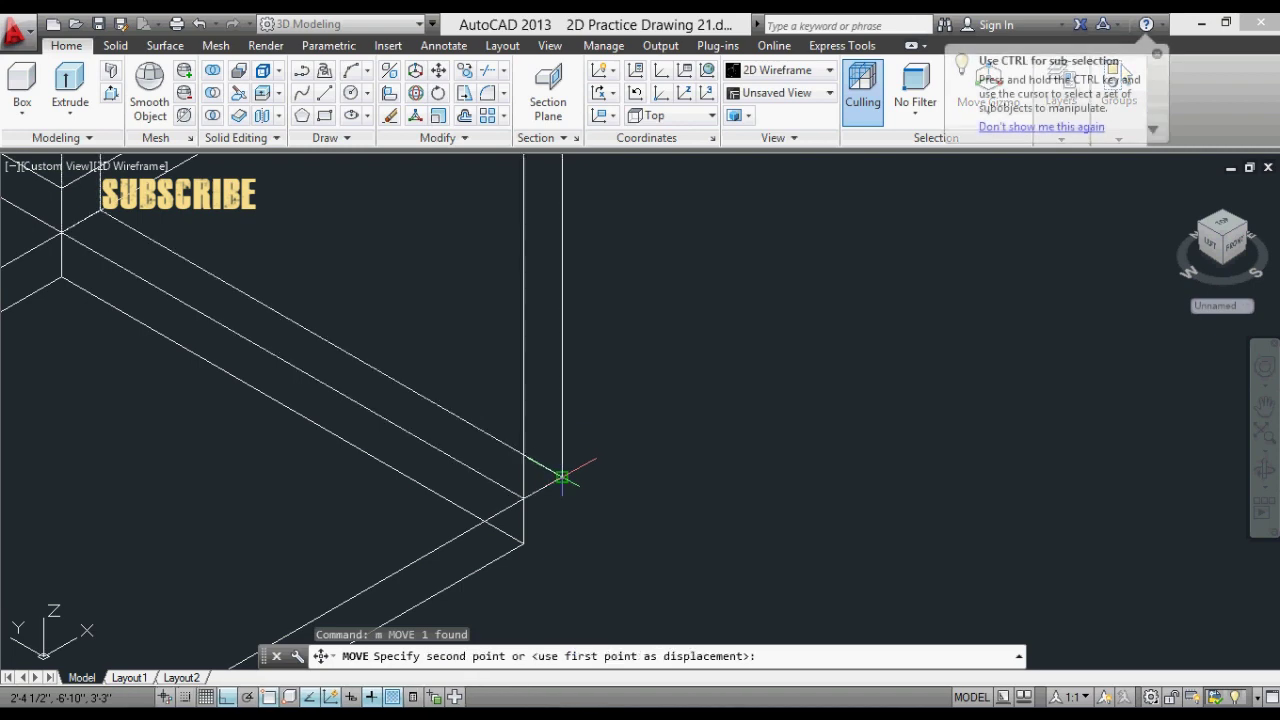
pyautogui.press('Escape')
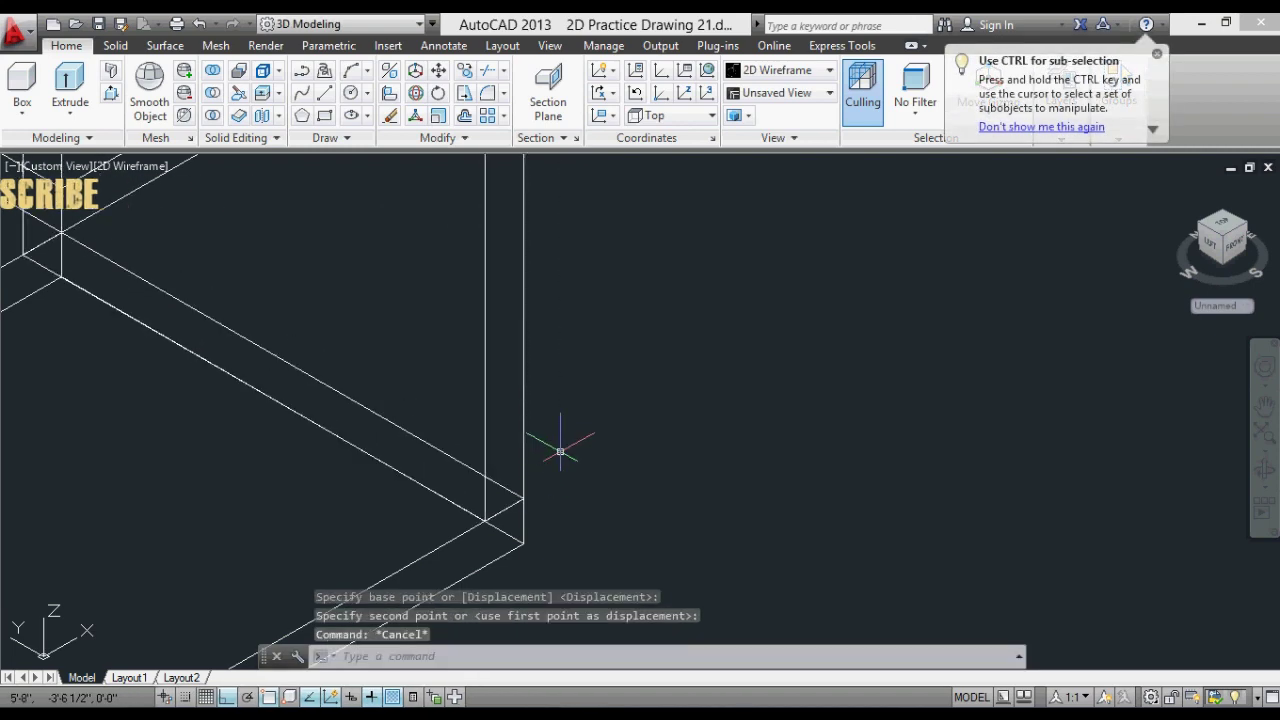
# Copy another shelf panel further up the tower and pan to show the whole tower.
pyautogui.write('co')
pyautogui.press('Return')
pyautogui.click(563, 443)
pyautogui.click(491, 429)
pyautogui.press('Return')
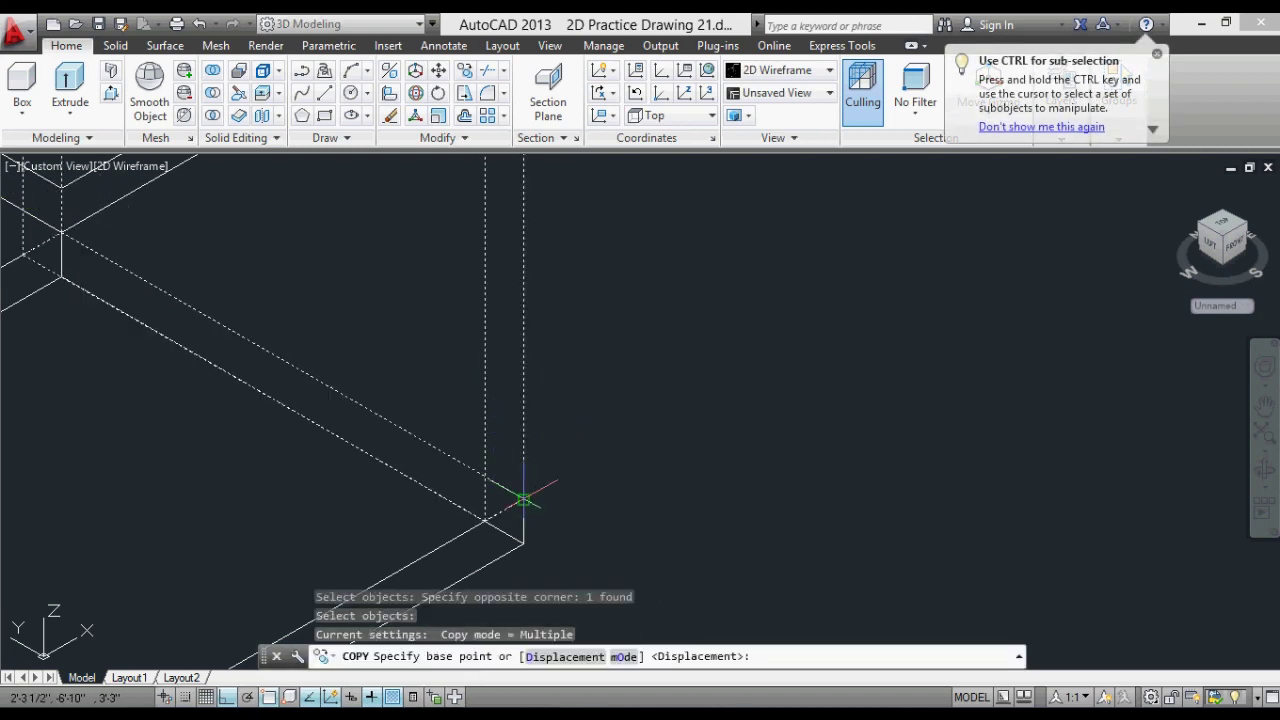
pyautogui.click(523, 498)
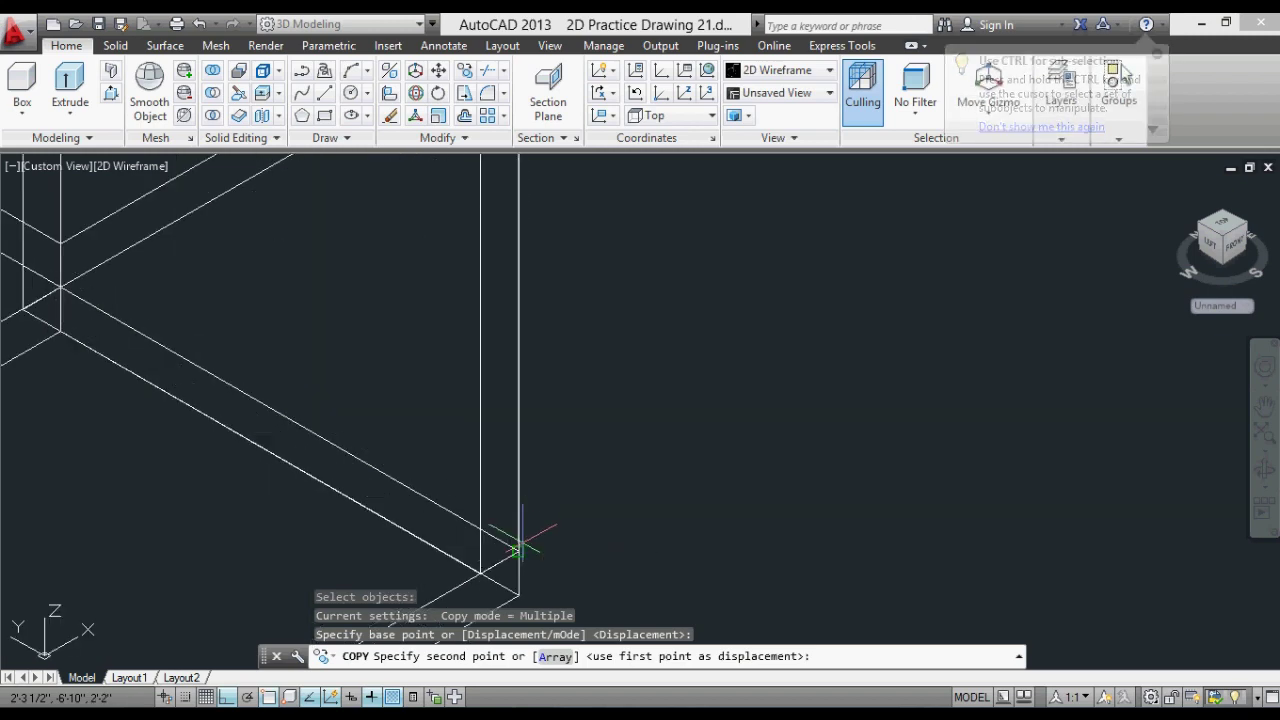
pyautogui.scroll(-4, 519, 549)
pyautogui.scroll(3, 530, 440)
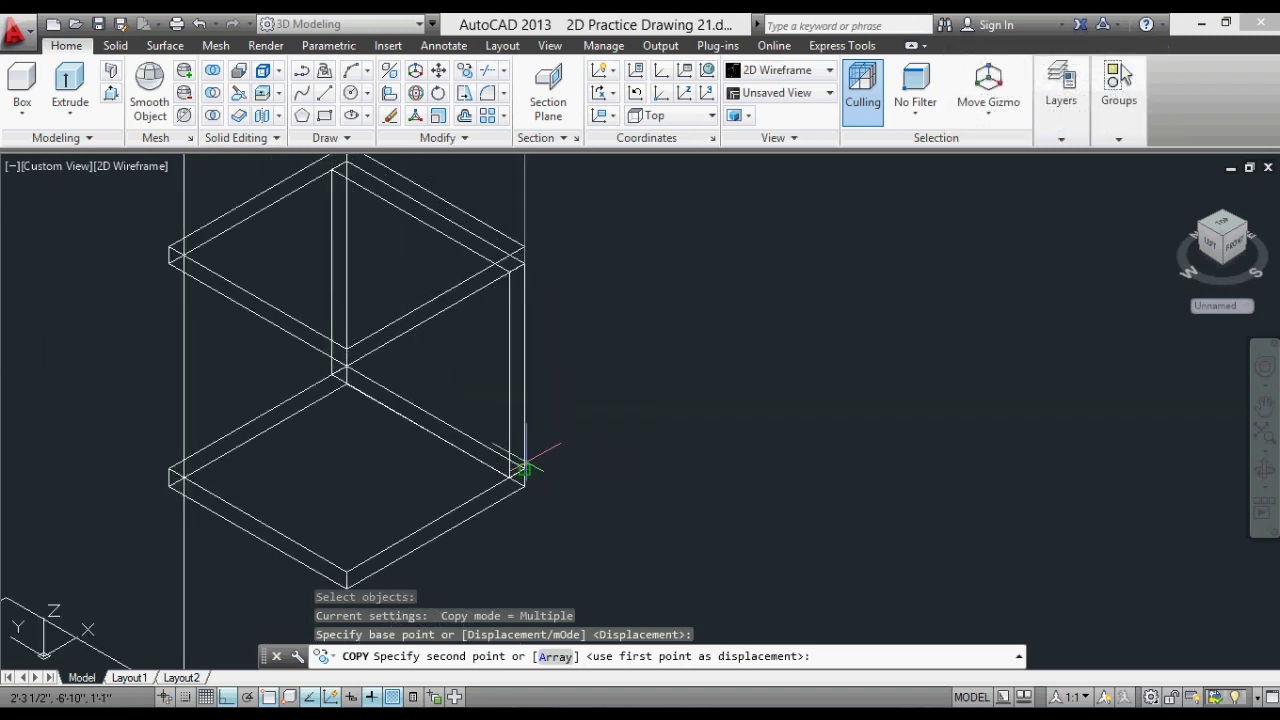
pyautogui.click(523, 468)
pyautogui.scroll(-3, 690, 520)
pyautogui.press('Escape')
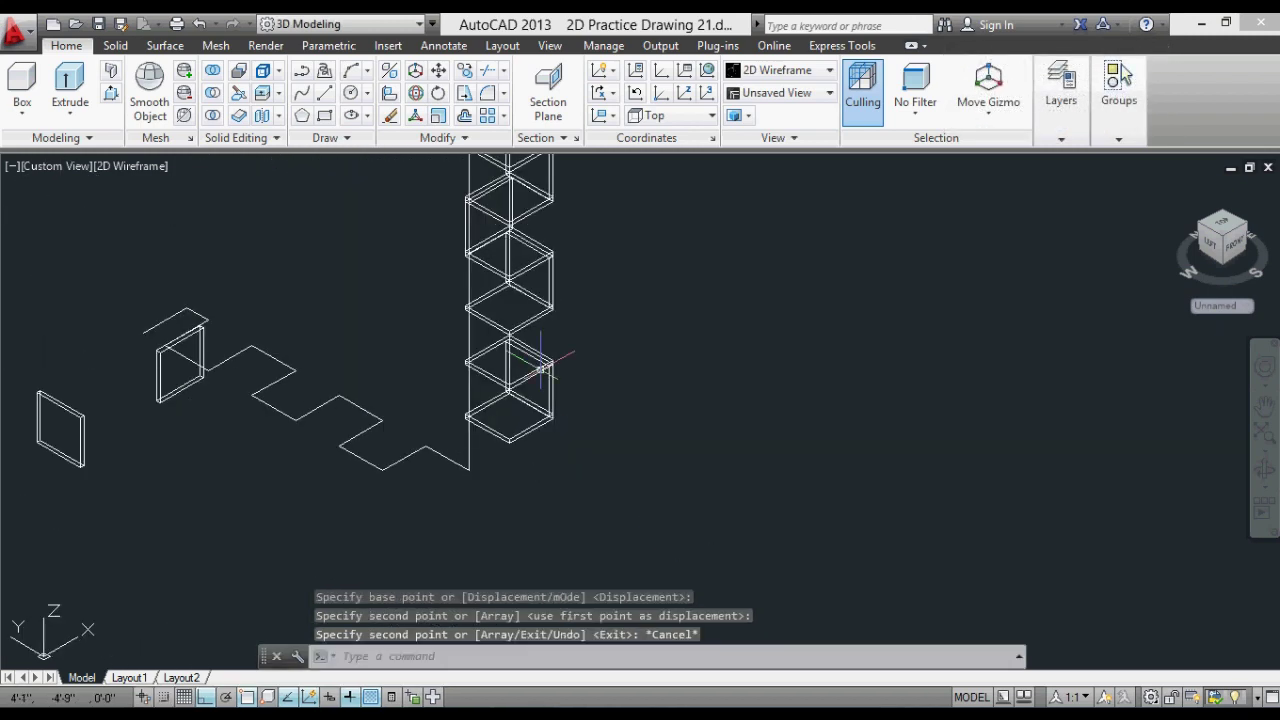
pyautogui.moveTo(540, 370); pyautogui.dragTo(567, 461, button='middle')
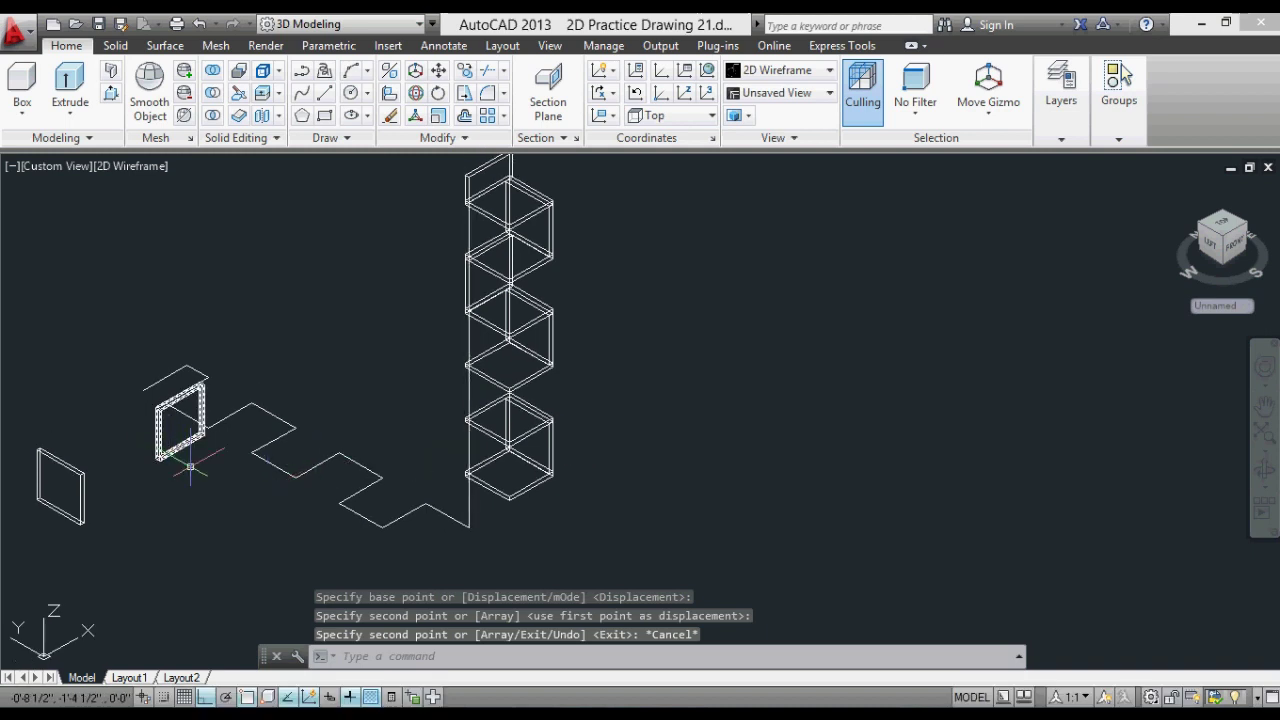
pyautogui.scroll(3, 486, 272)
pyautogui.scroll(2, 486, 272)
pyautogui.press('Escape')
# Copy a box panel from the left onto the tower to extend the stack.
pyautogui.write('co')
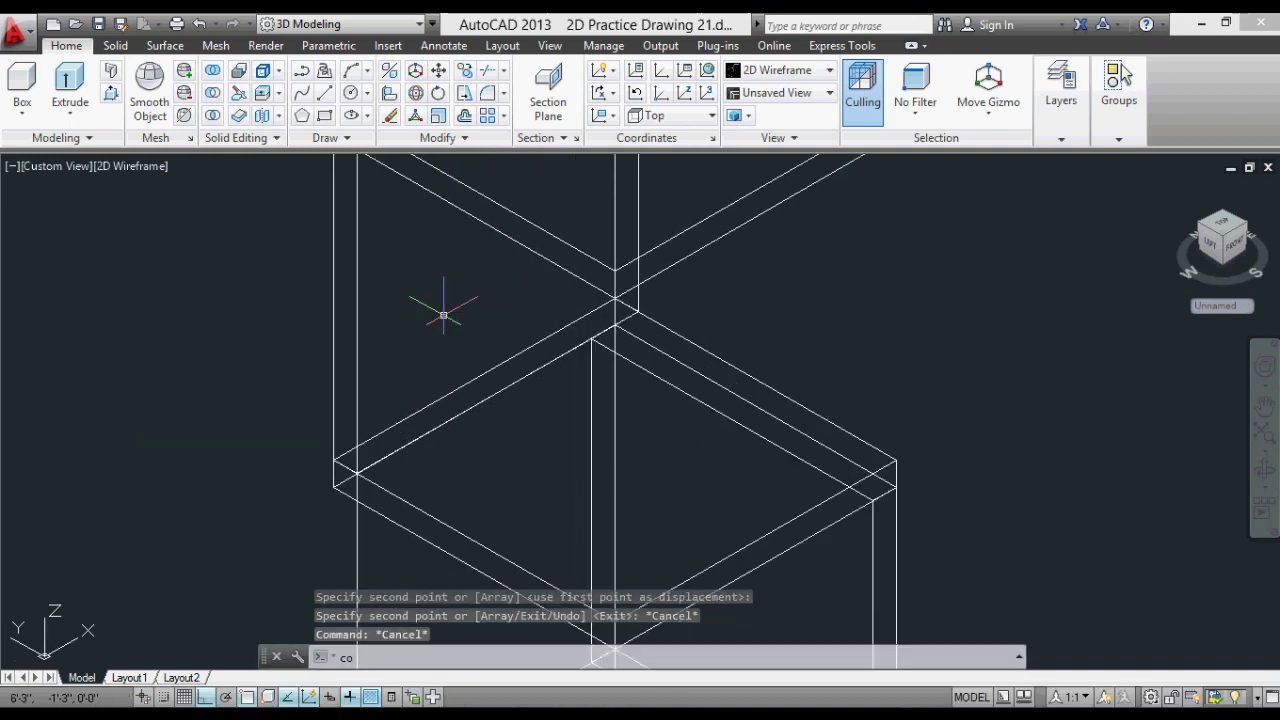
pyautogui.press('Return')
pyautogui.click(333, 390)
pyautogui.press('Return')
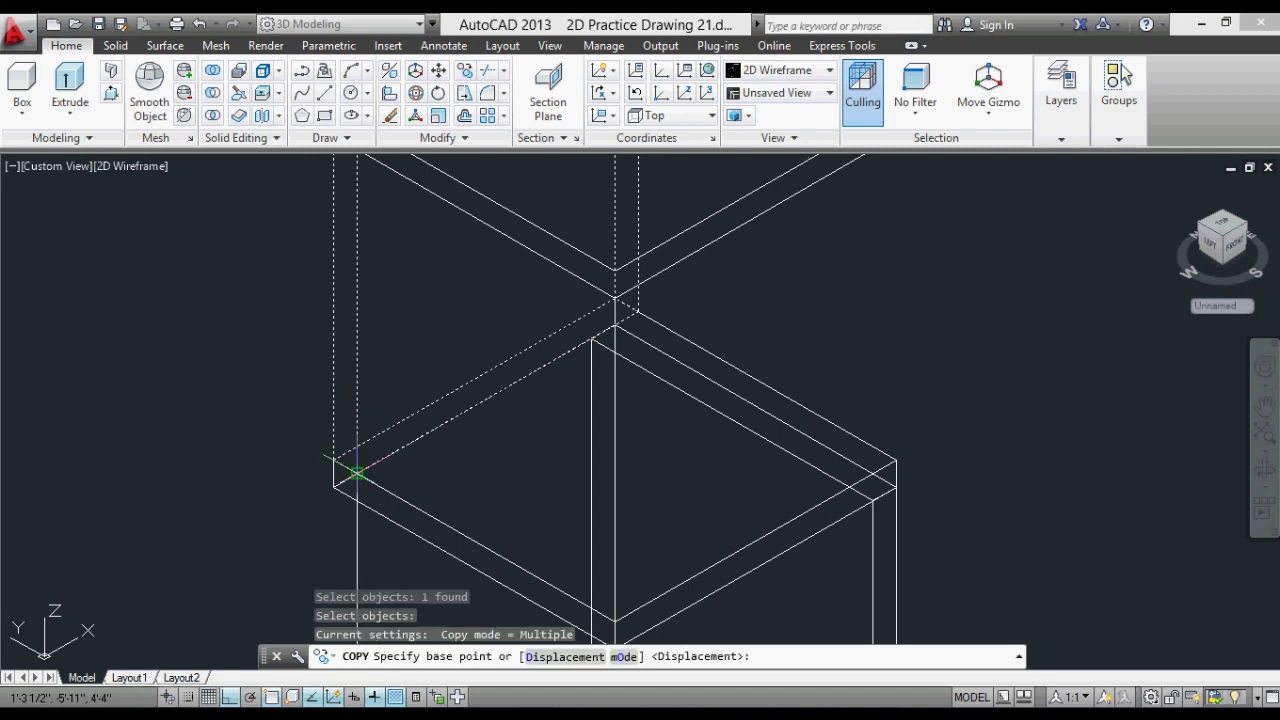
pyautogui.click(357, 470)
pyautogui.press('Escape')
pyautogui.scroll(2, 357, 375)
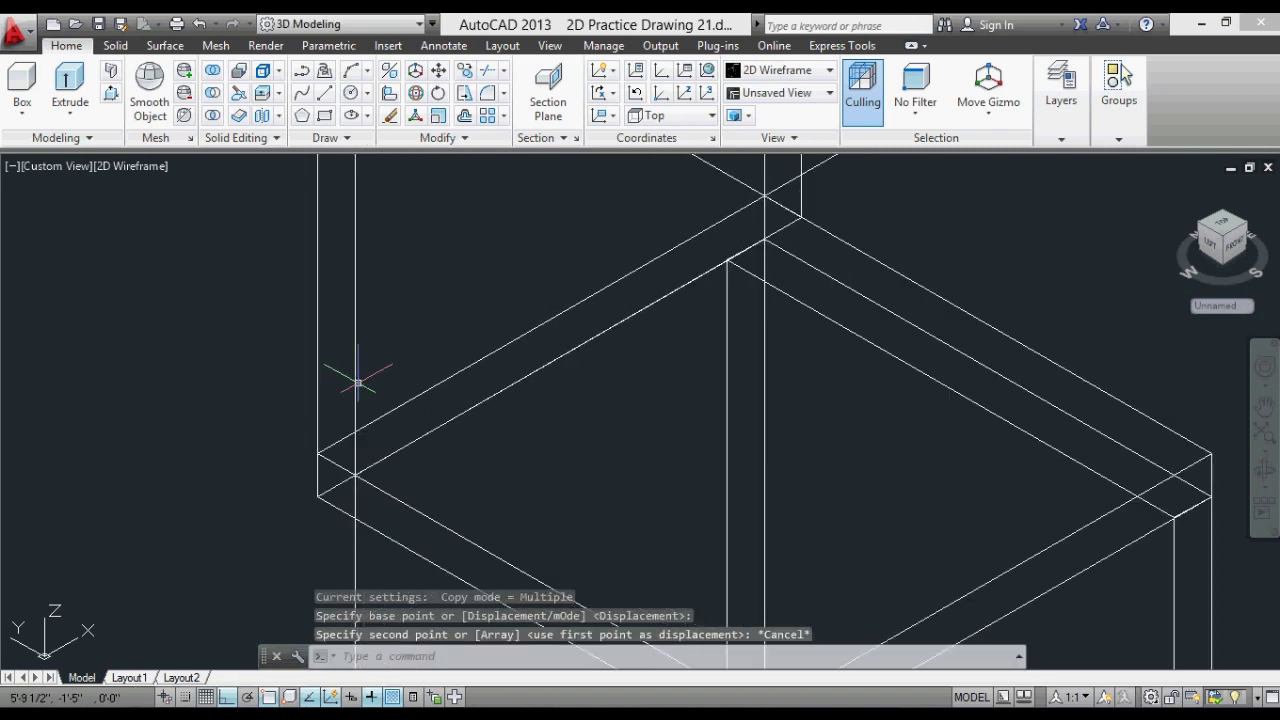
pyautogui.press('Return')
pyautogui.click(357, 380)
pyautogui.click(297, 425)
pyautogui.press('Return')
pyautogui.click(317, 454)
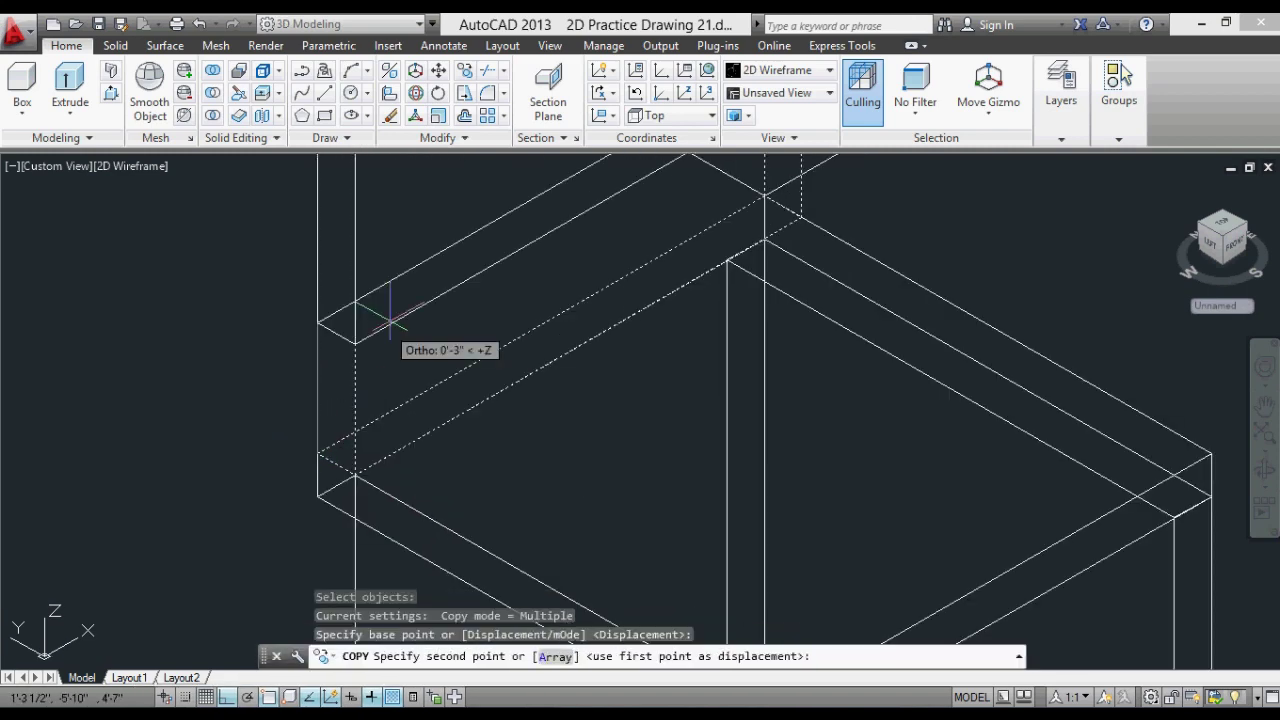
pyautogui.scroll(-3, 385, 305)
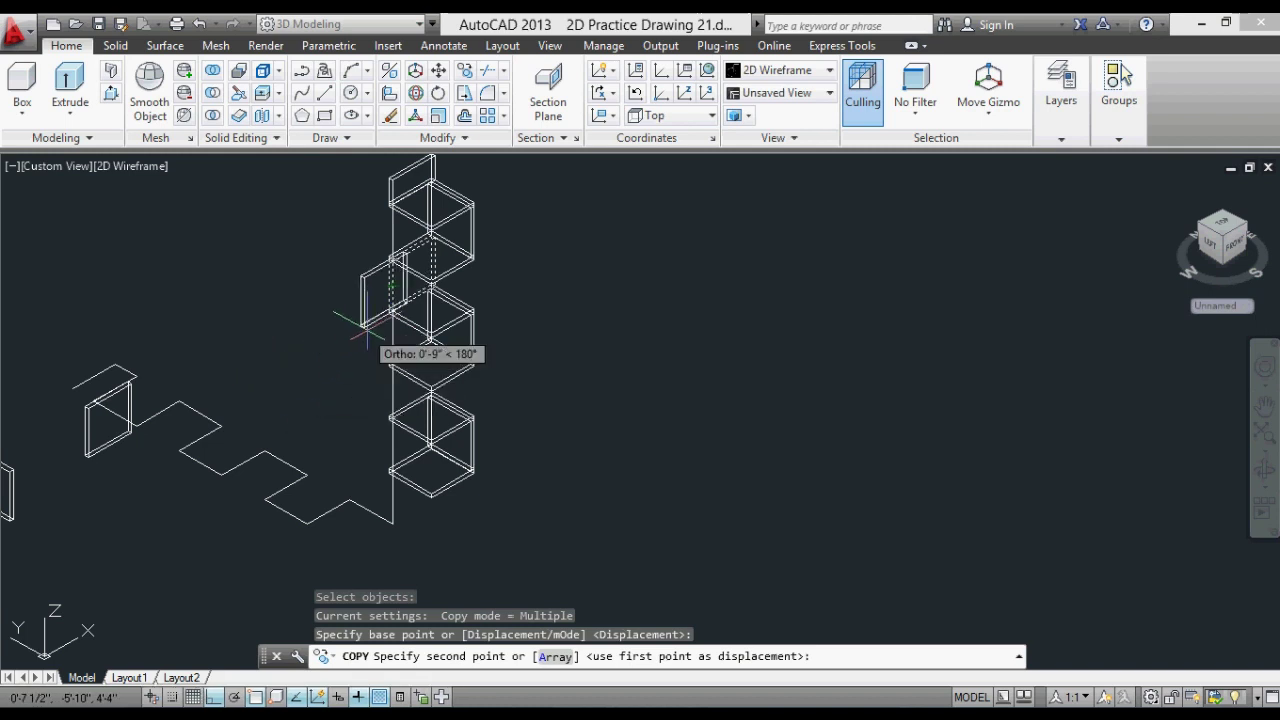
pyautogui.scroll(2, 366, 340)
pyautogui.scroll(2, 366, 366)
pyautogui.scroll(2, 366, 423)
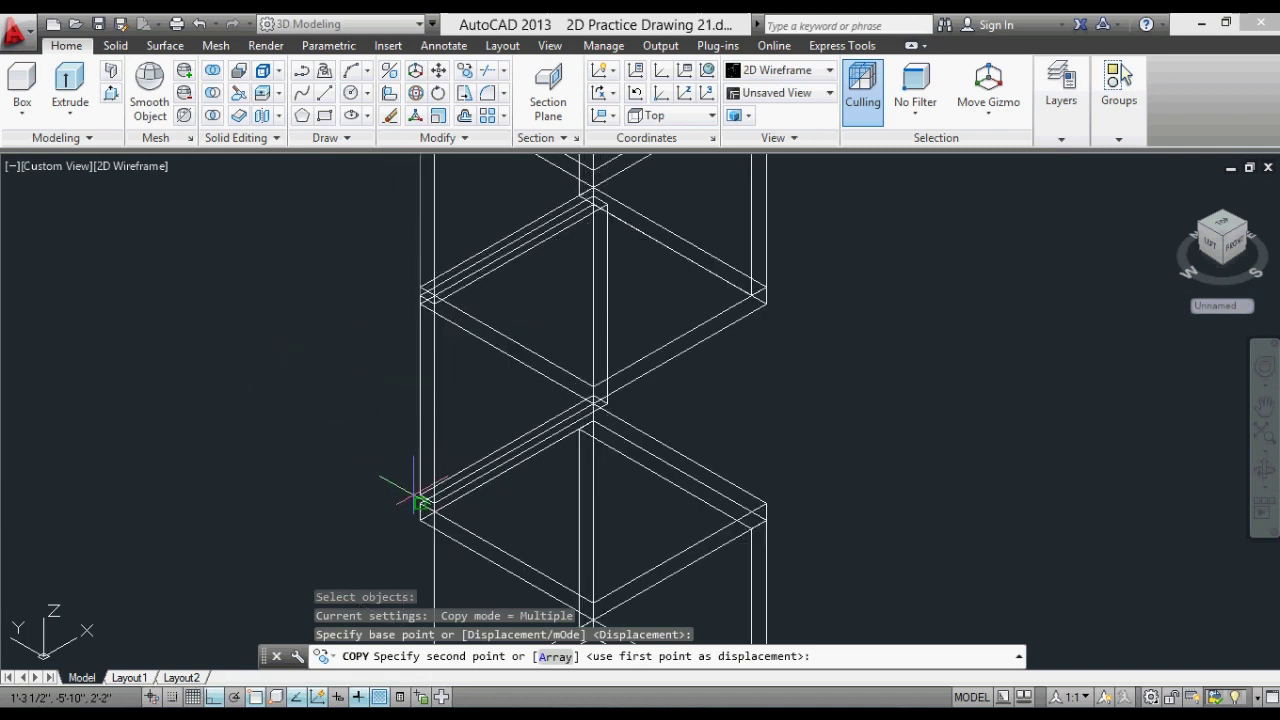
pyautogui.click(420, 497)
pyautogui.scroll(-3, 437, 215)
pyautogui.scroll(3, 437, 262)
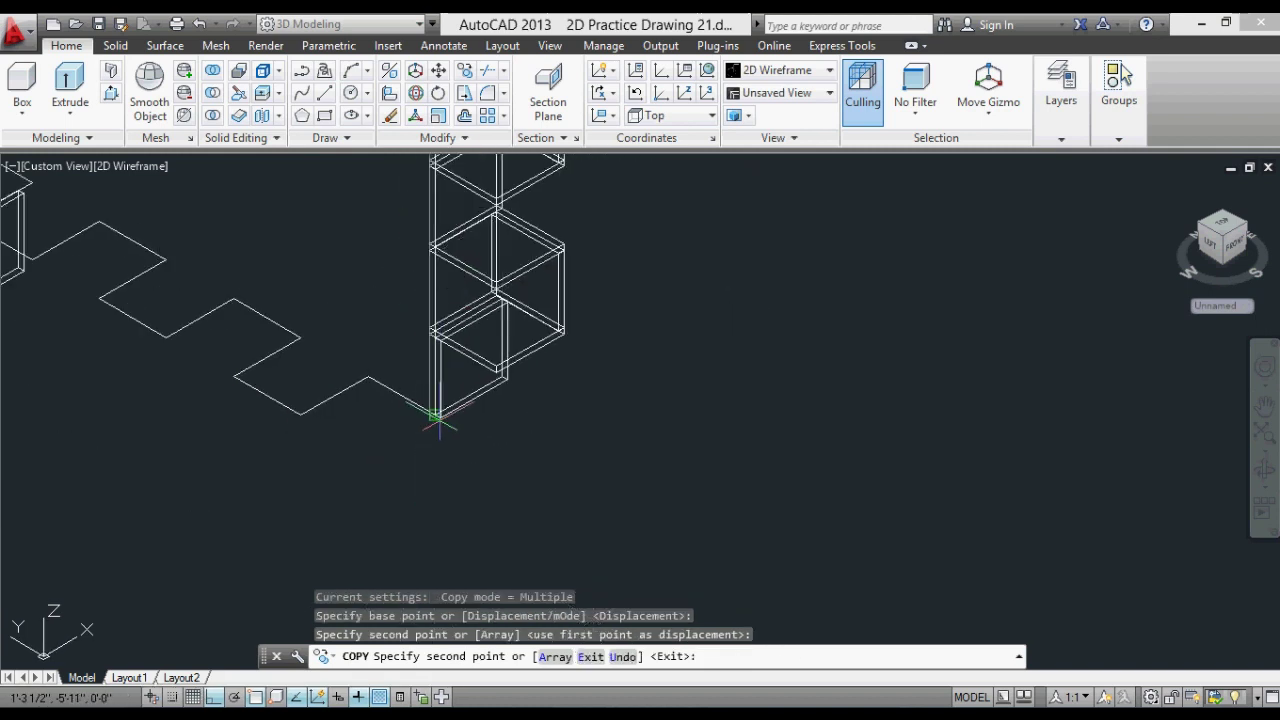
pyautogui.scroll(-3, 582, 405)
pyautogui.press('Escape')
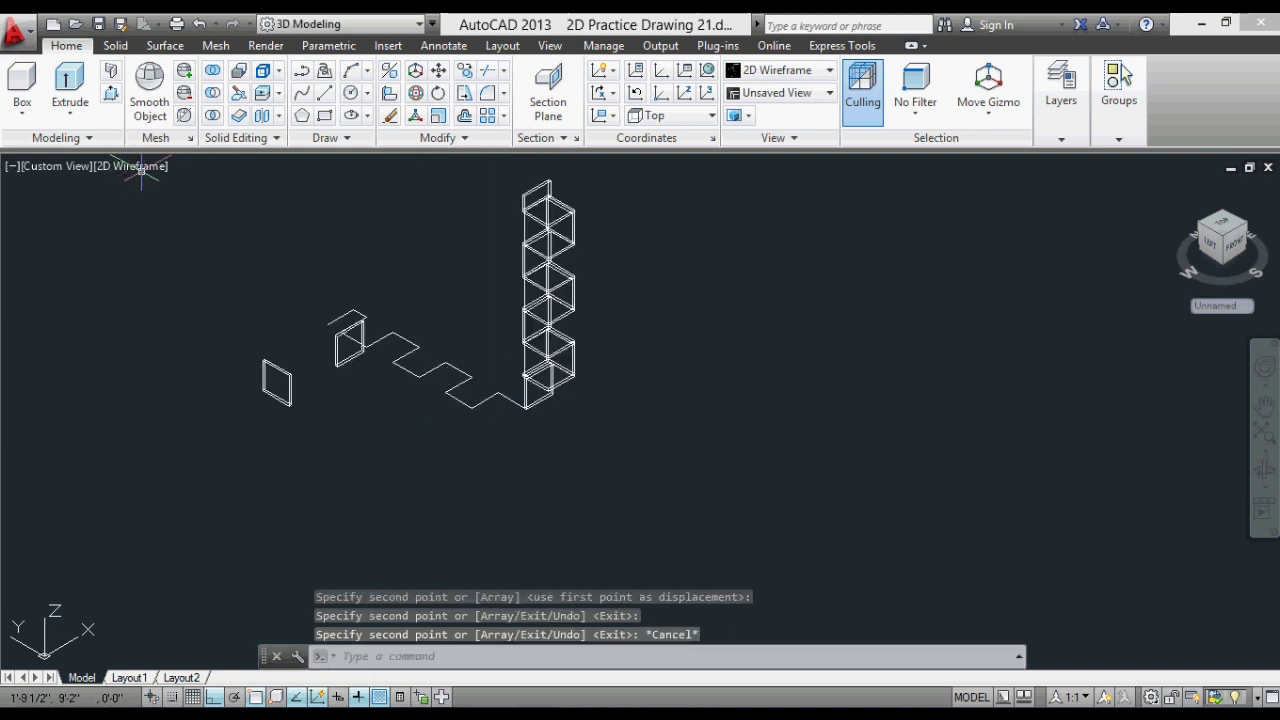
# Erase the duplicate vertical line at the tower's left edge.
pyautogui.press('Escape')
pyautogui.scroll(2, 517, 347)
pyautogui.scroll(2, 517, 347)
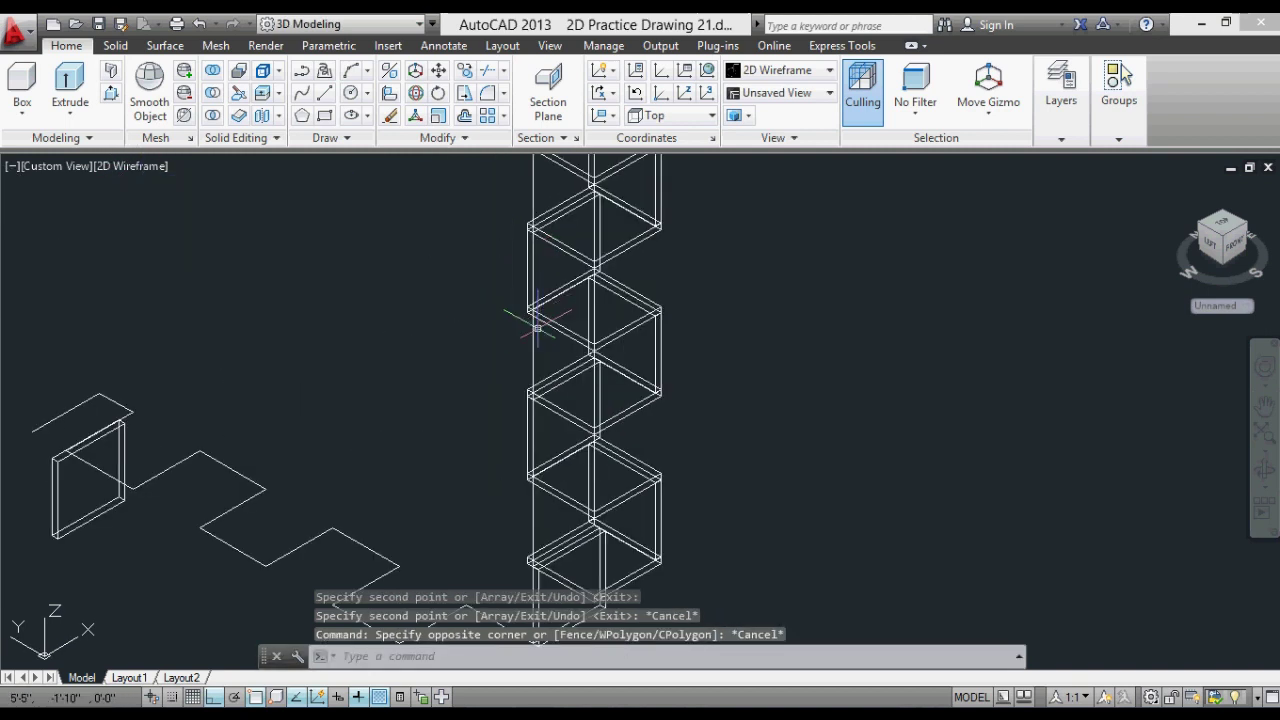
pyautogui.press('Escape')
pyautogui.click(535, 330)
pyautogui.write('e')
pyautogui.press('Return')
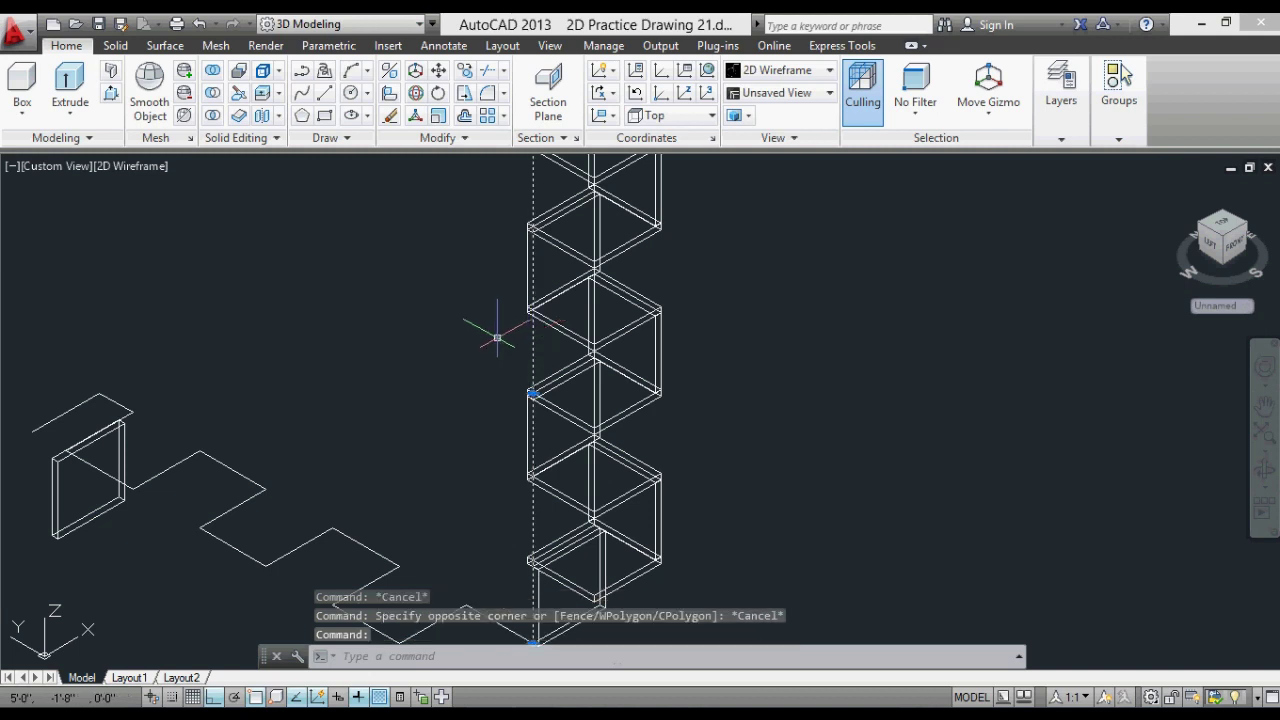
# Switch the viewport visual style to Conceptual, then to Realistic.
pyautogui.click(128, 169)
pyautogui.click(170, 237)
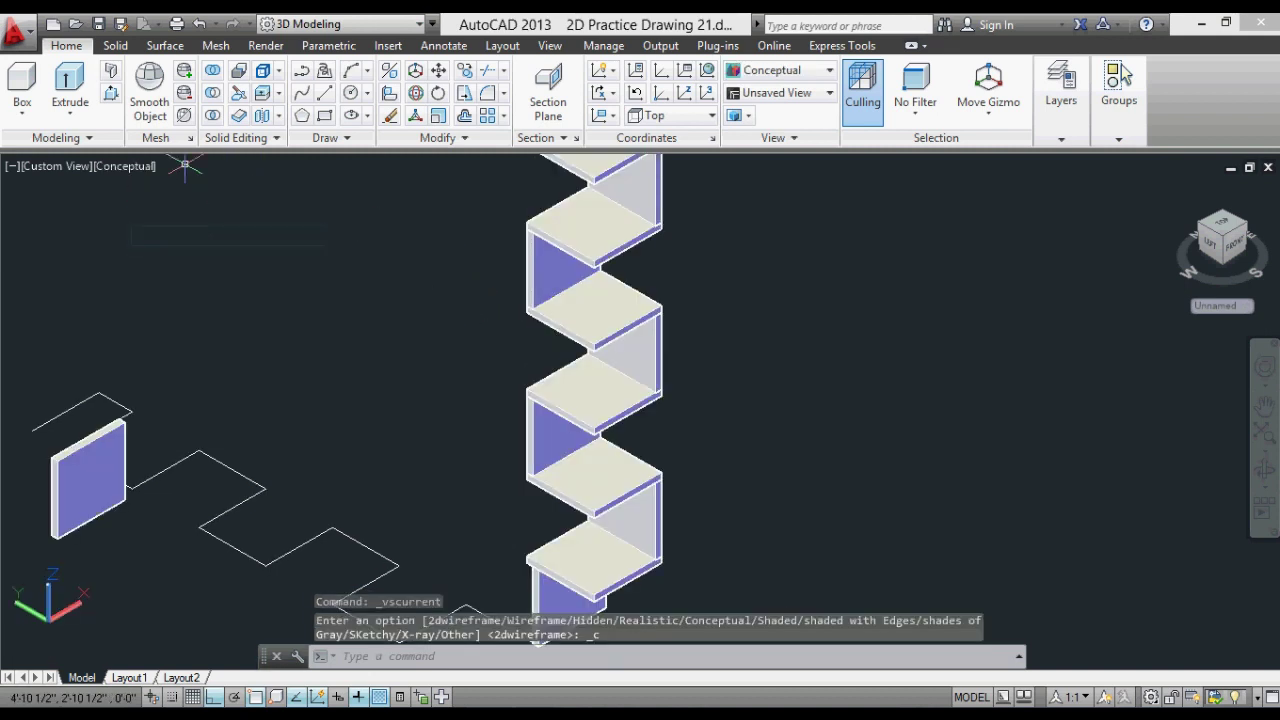
pyautogui.click(127, 171)
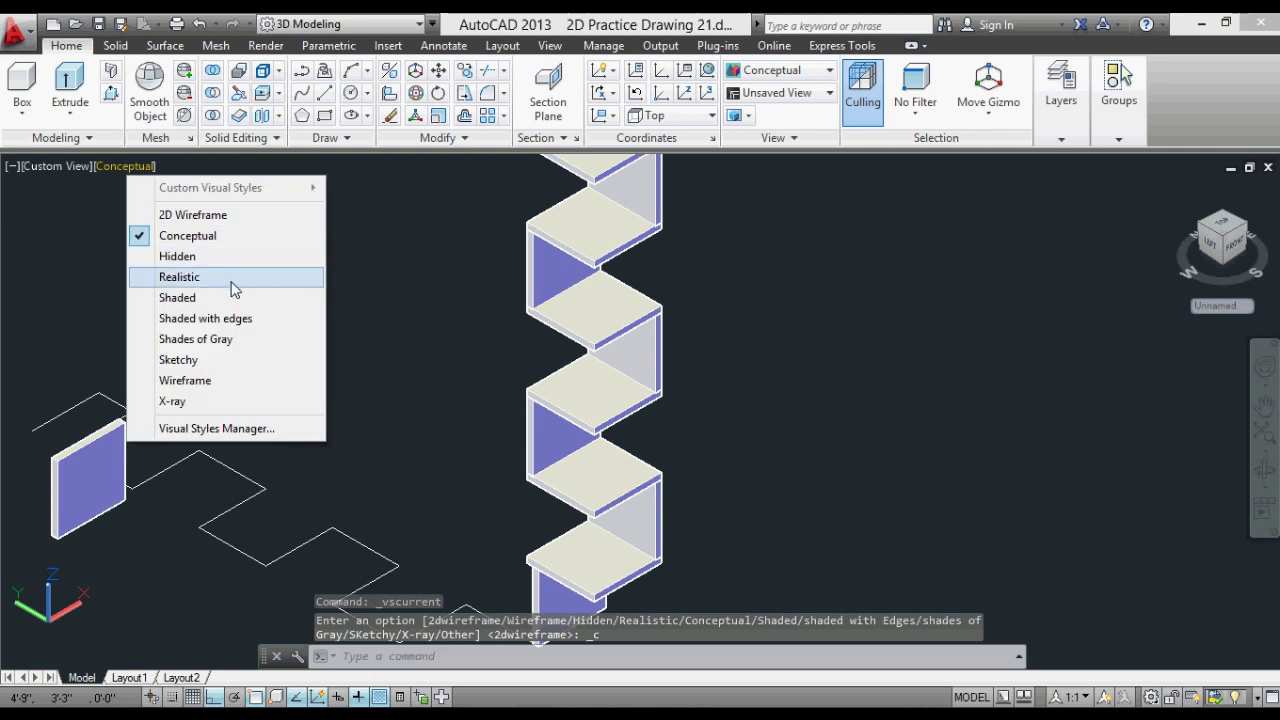
pyautogui.click(200, 277)
pyautogui.scroll(-3, 559, 378)
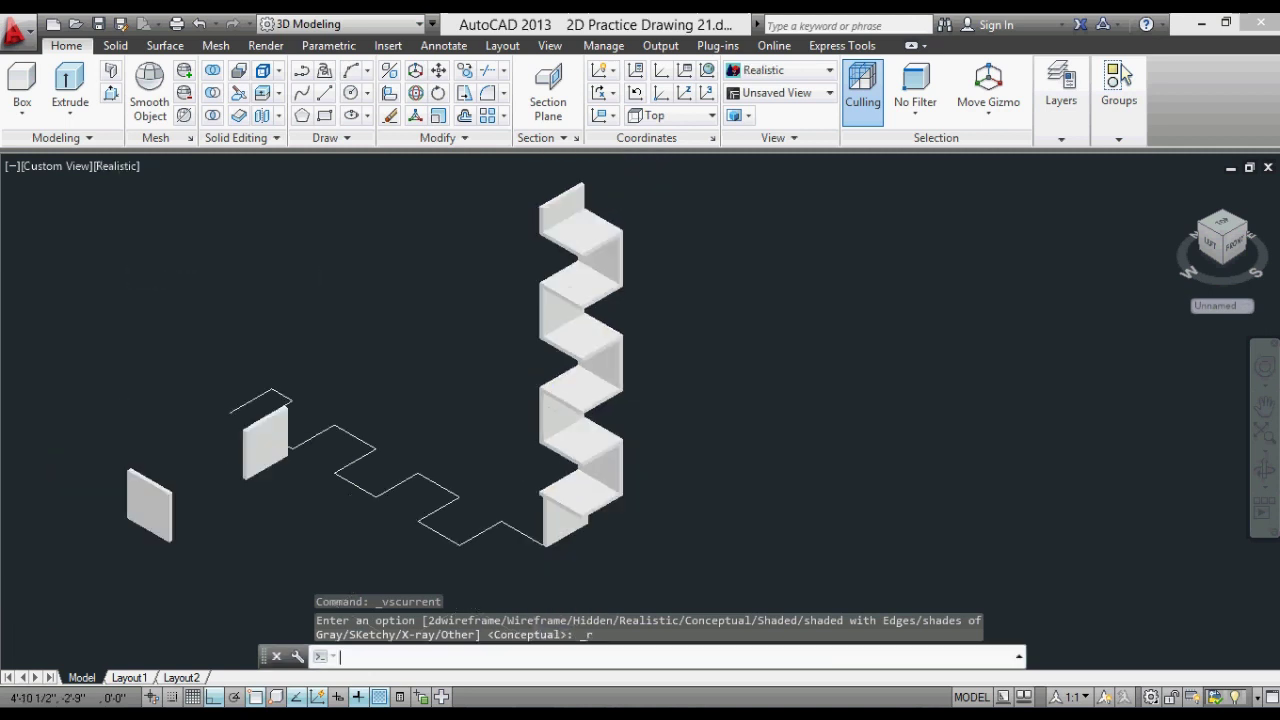
pyautogui.press('Escape')
pyautogui.press('Escape')
# Delete the small leftover panel and erase the zigzag guide lines.
pyautogui.click(140, 505)
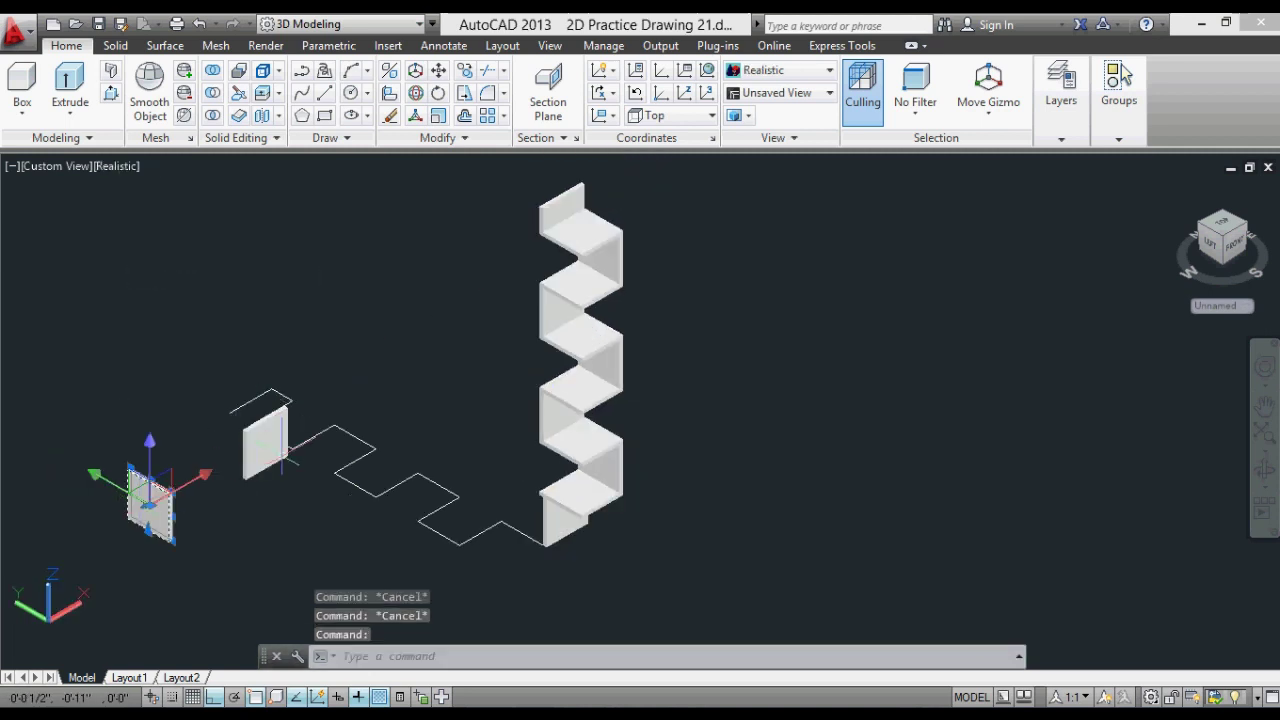
pyautogui.press('Delete')
pyautogui.click(457, 357)
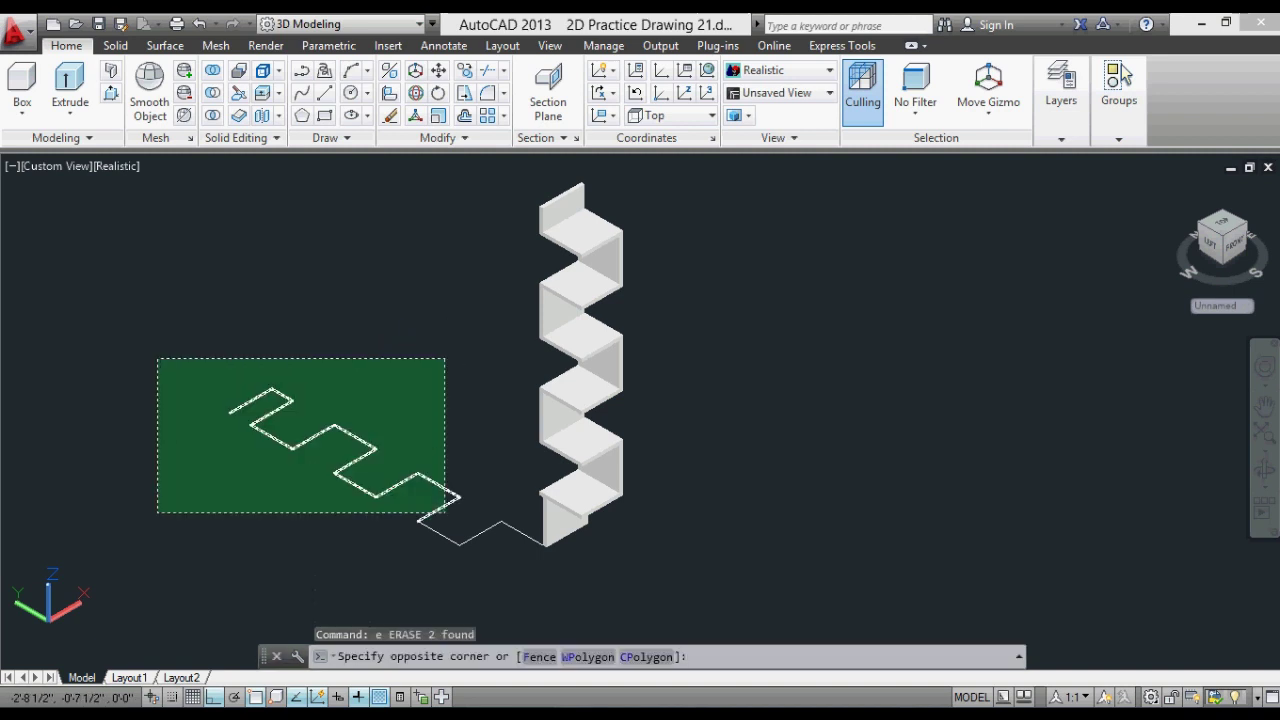
pyautogui.click(157, 514)
pyautogui.write('e')
pyautogui.press('Return')
pyautogui.click(508, 509)
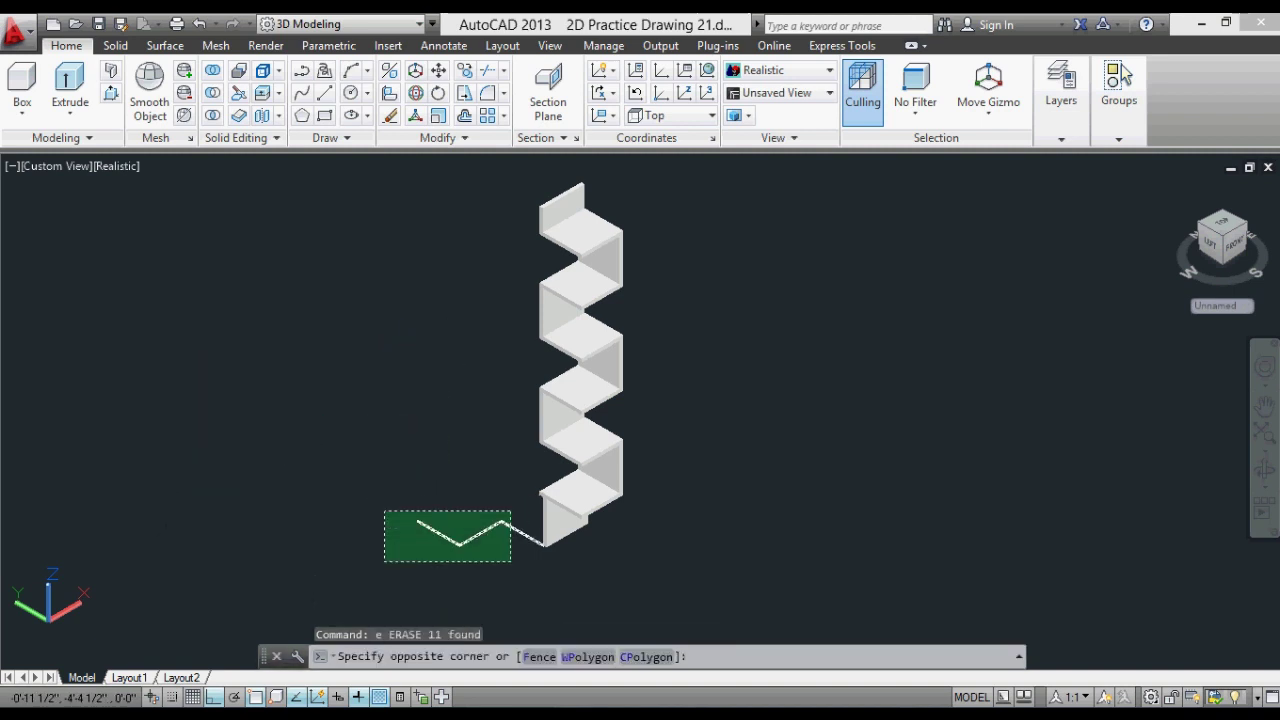
pyautogui.click(373, 565)
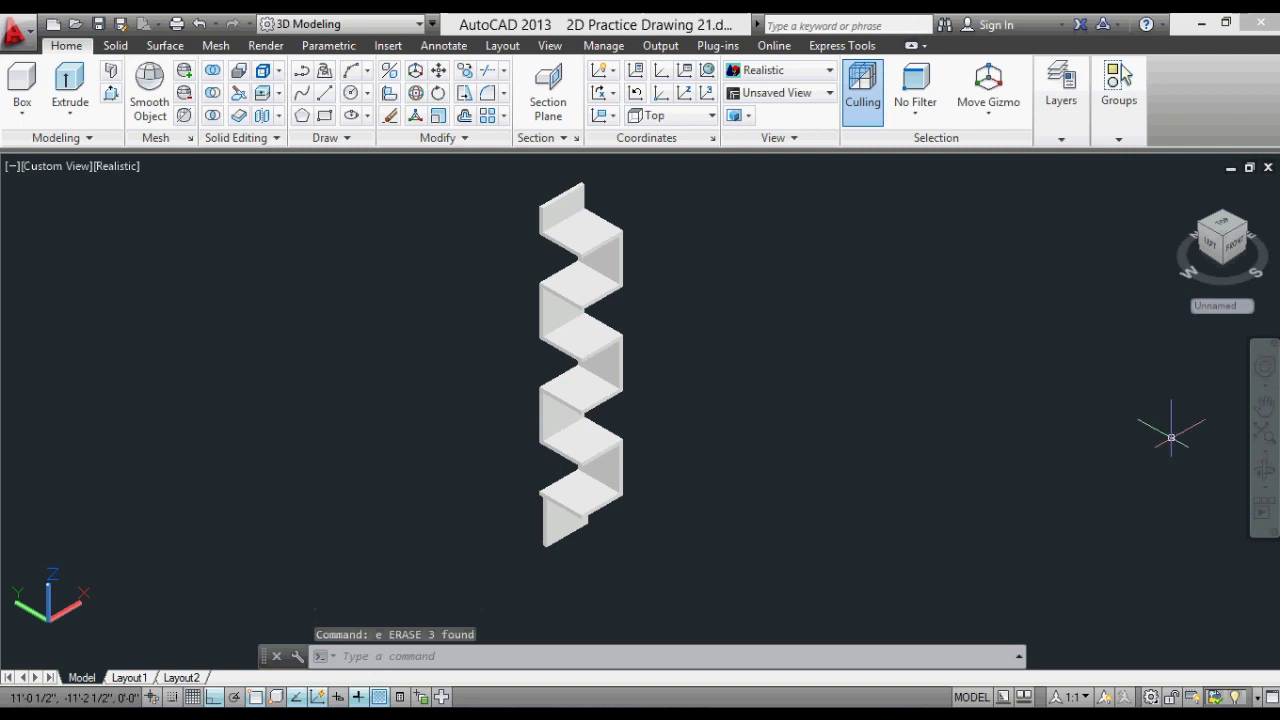
# Orbit to a front-facing view and try selecting the 13 shelf pieces, then cancel.
pyautogui.click(1265, 470)
pyautogui.moveTo(1023, 463)
pyautogui.mouseDown()
pyautogui.moveTo(783, 398)
pyautogui.moveTo(1087, 405)
pyautogui.moveTo(577, 391)
pyautogui.moveTo(986, 396)
pyautogui.moveTo(791, 446)
pyautogui.mouseUp()
pyautogui.press('Escape')
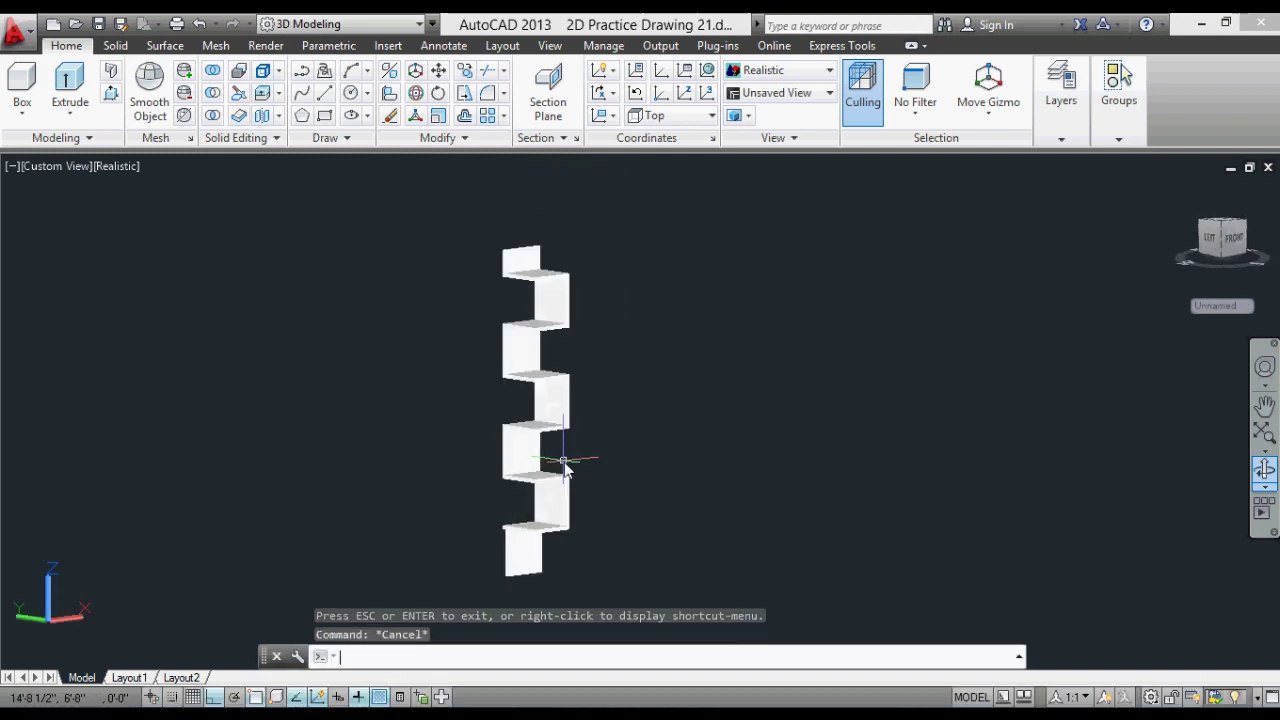
pyautogui.write('uni')
pyautogui.press('Return')
pyautogui.click(621, 214)
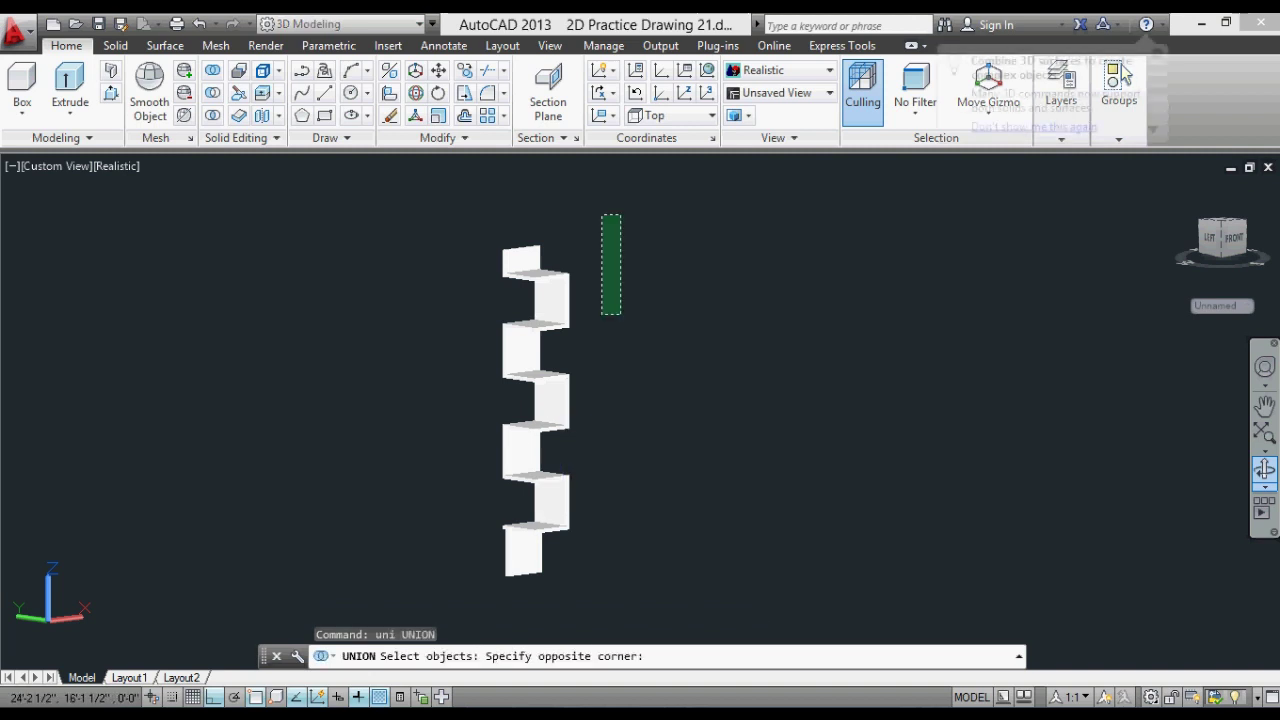
pyautogui.click(437, 627)
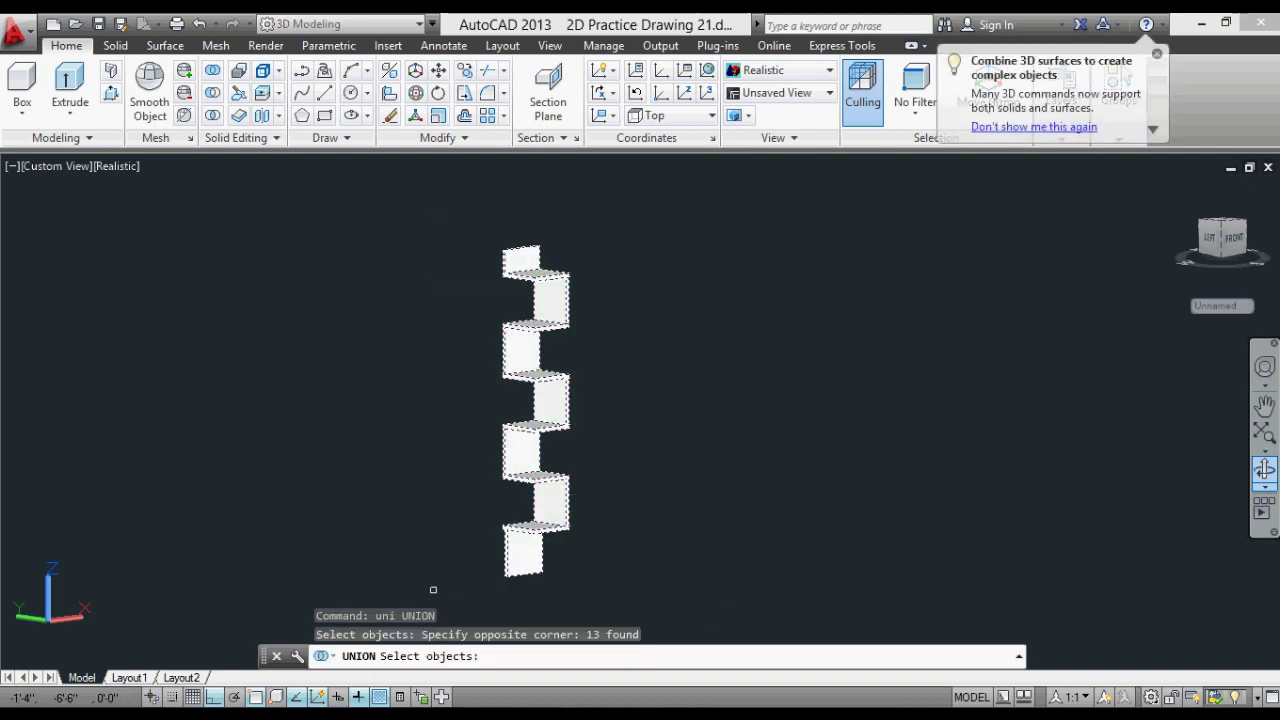
pyautogui.press('Escape')
# Erase the extra bottom piece of the shelf.
pyautogui.click(575, 527)
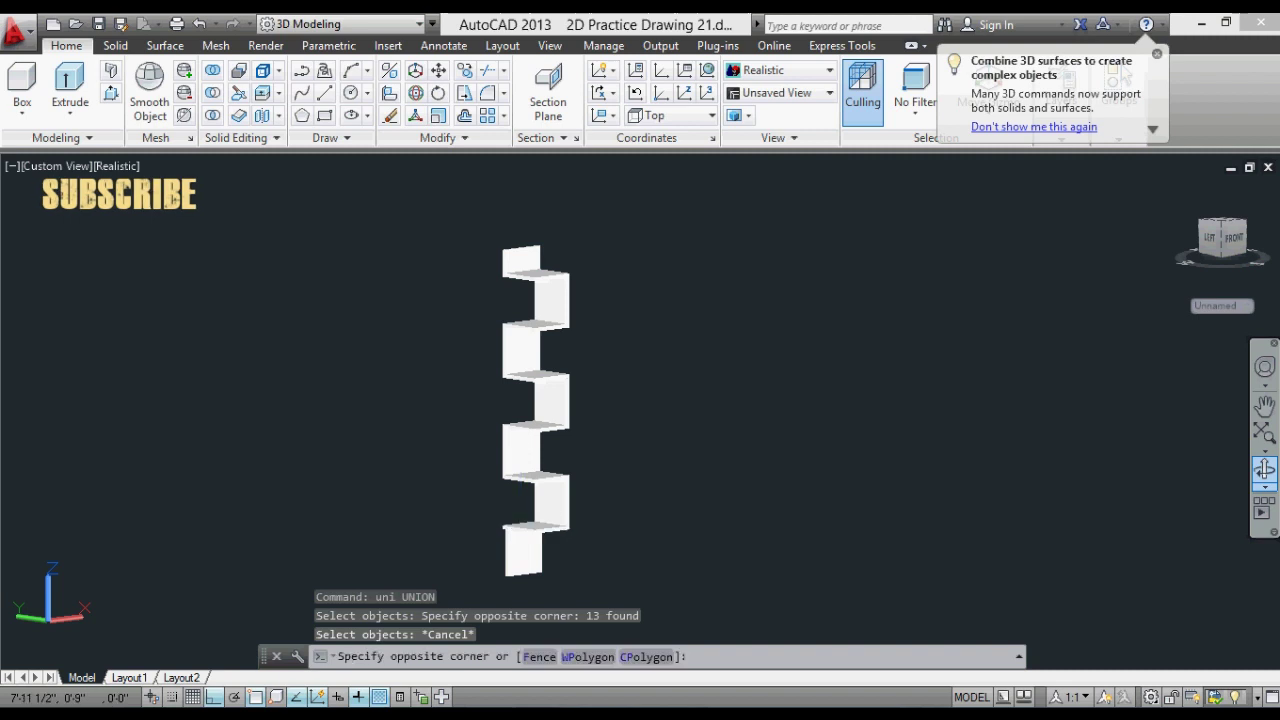
pyautogui.click(492, 568)
pyautogui.write('e')
pyautogui.press('Return')
pyautogui.press('Escape')
pyautogui.press('Escape')
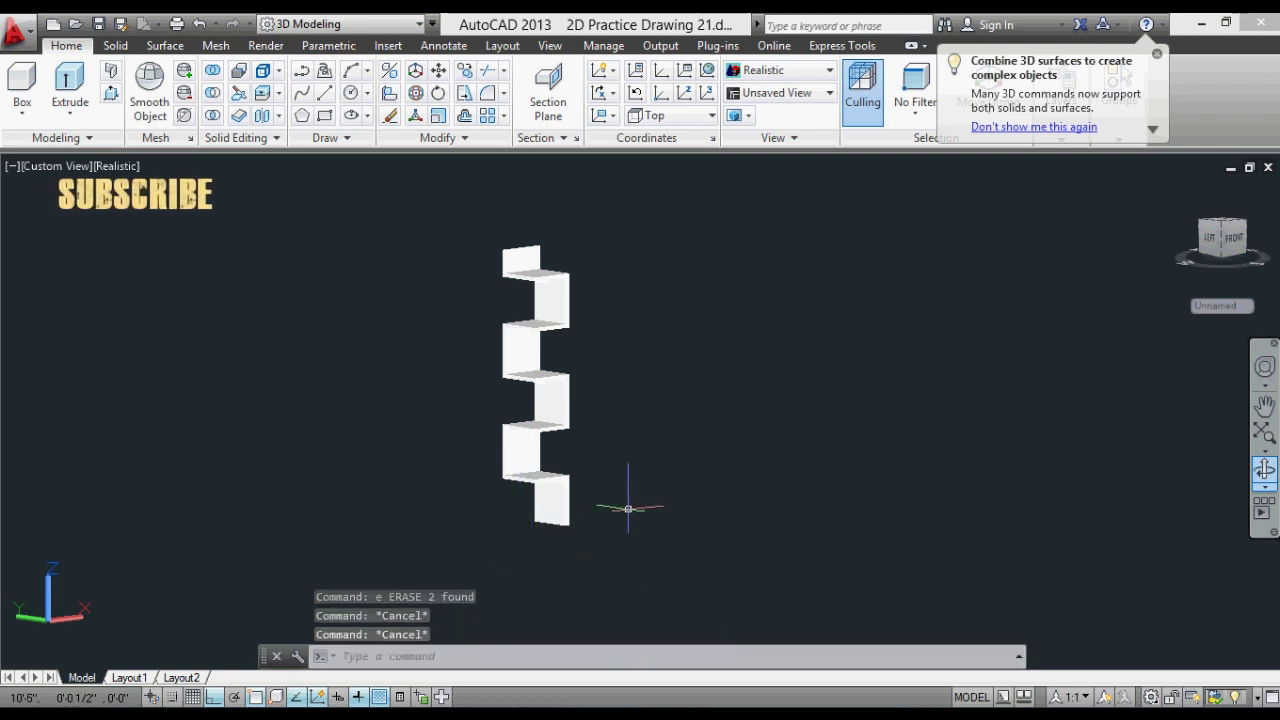
# Union all remaining shelf pieces into one solid and return to the ViewCube Home view.
pyautogui.write('uni')
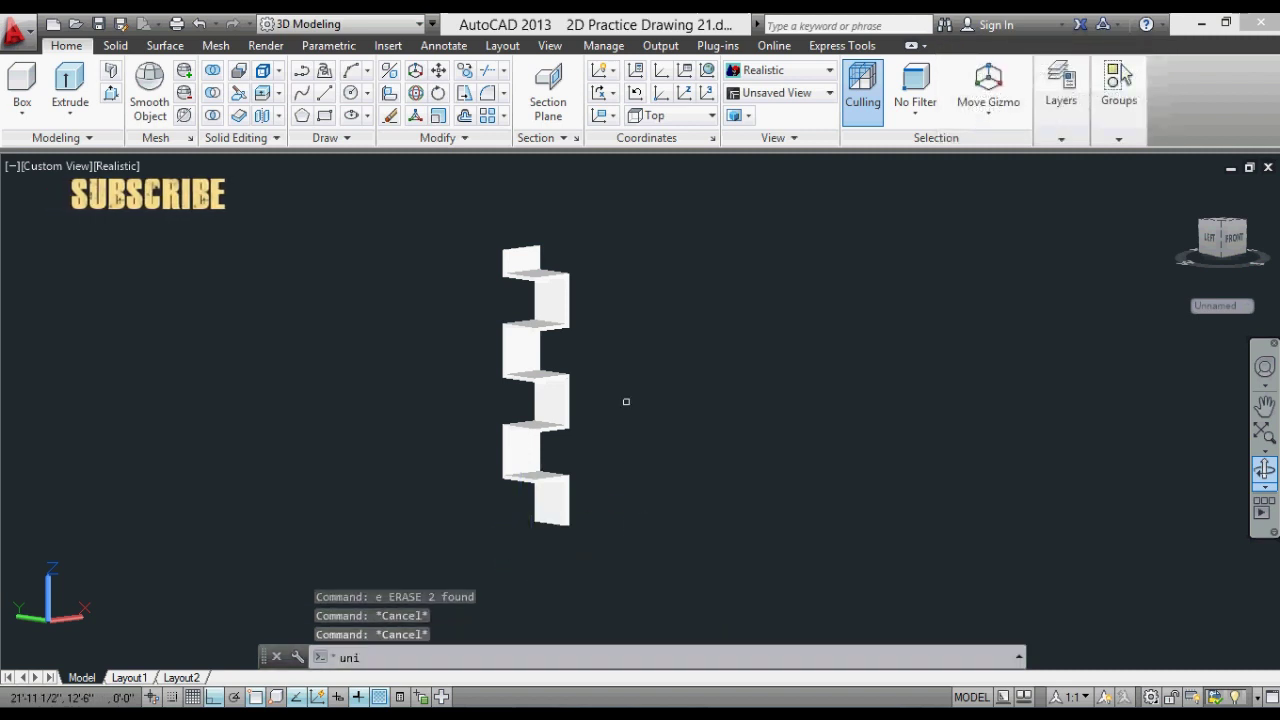
pyautogui.press('Return')
pyautogui.click(636, 304)
pyautogui.click(444, 628)
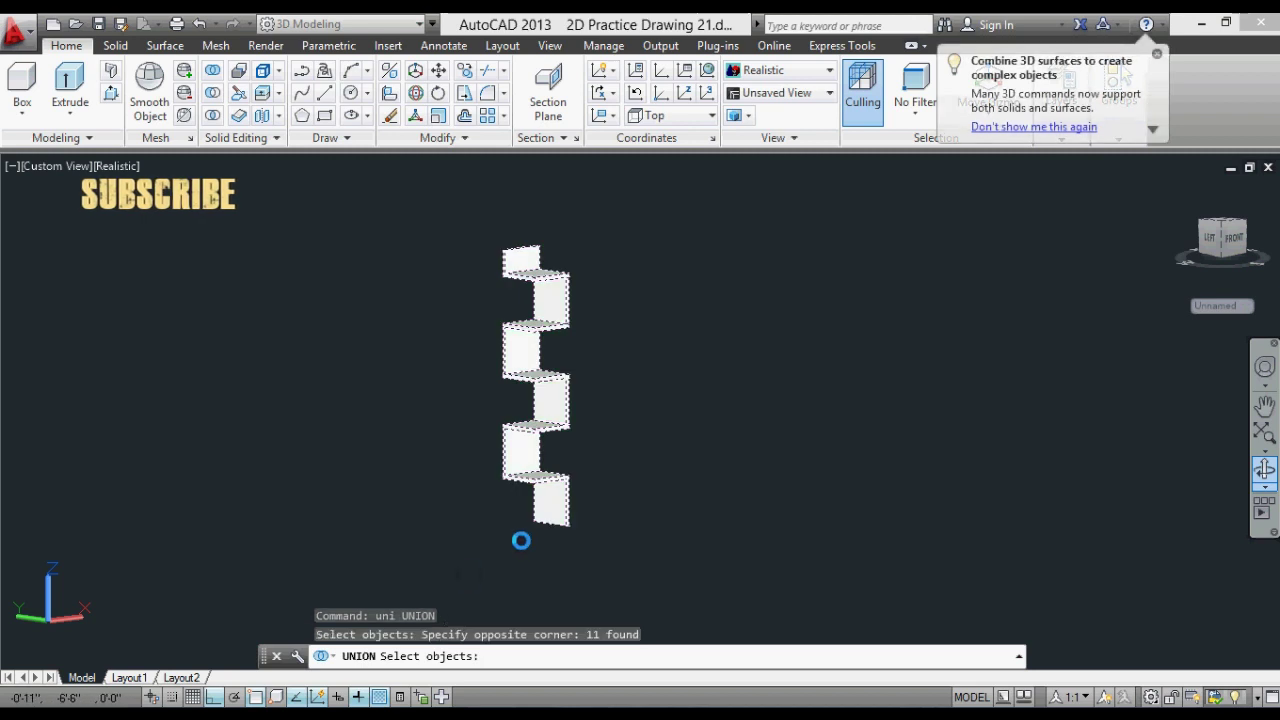
pyautogui.press('Return')
pyautogui.press('Escape')
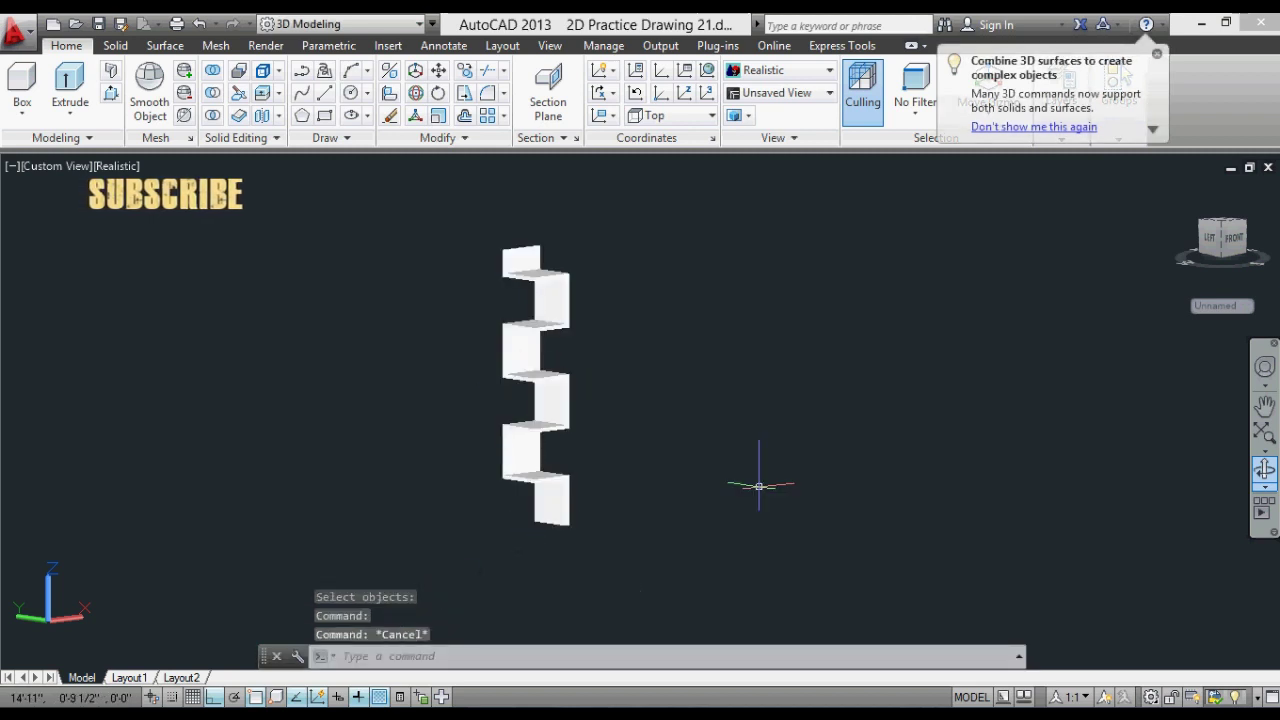
pyautogui.press('Escape')
pyautogui.click(1185, 182)
pyautogui.moveTo(1222, 238)
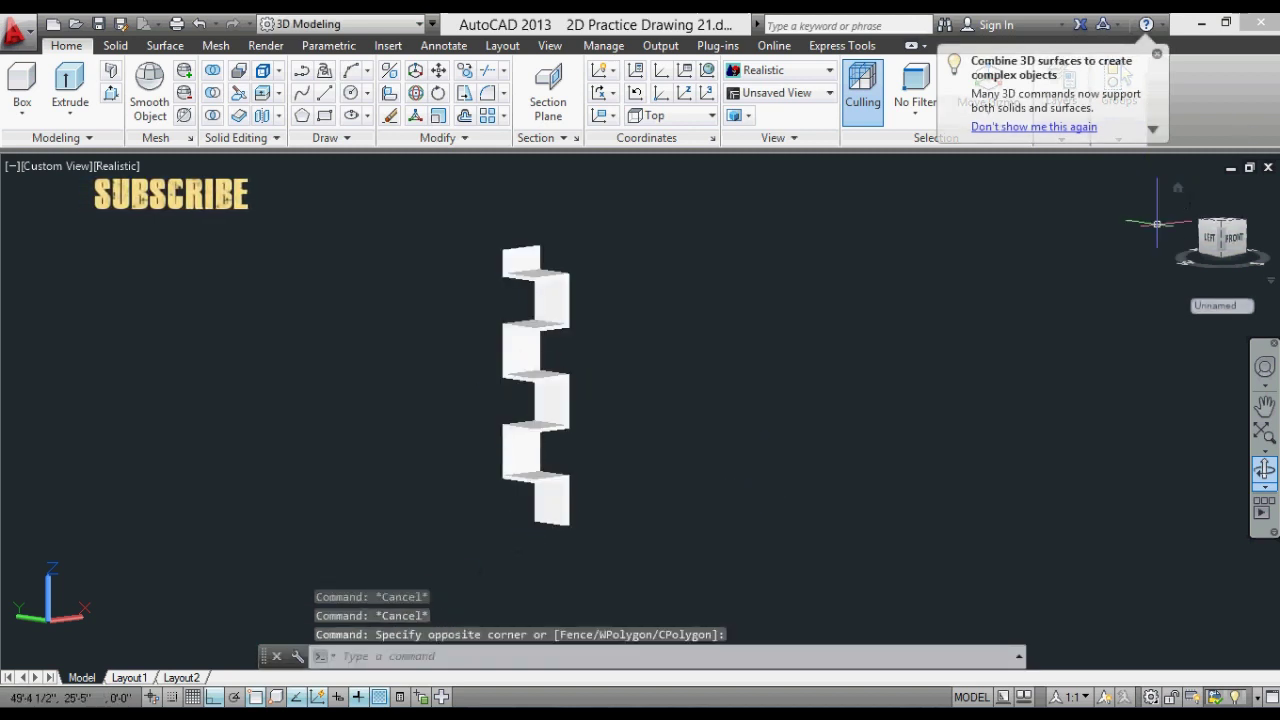
pyautogui.click(1178, 189)
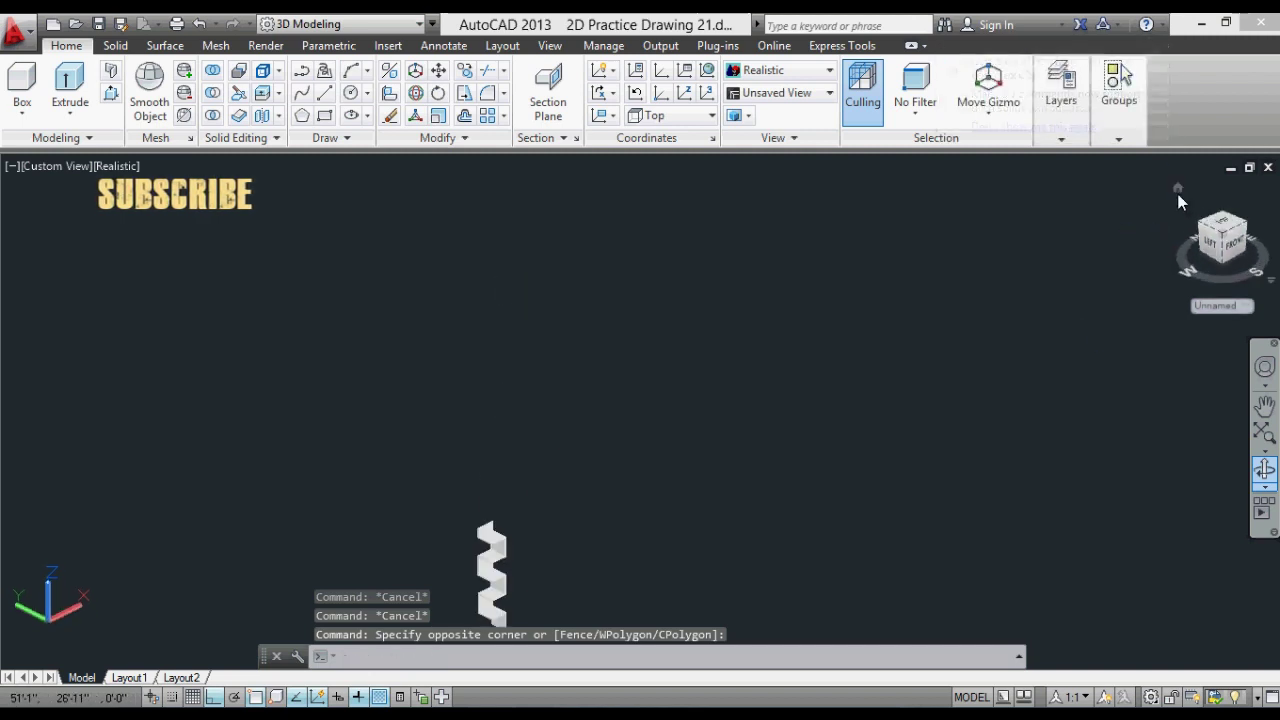
# From the Top view, draw the 12-foot top edge of the wall with LINE.
pyautogui.click(1227, 226)
pyautogui.moveTo(824, 431); pyautogui.dragTo(571, 417, button='middle')
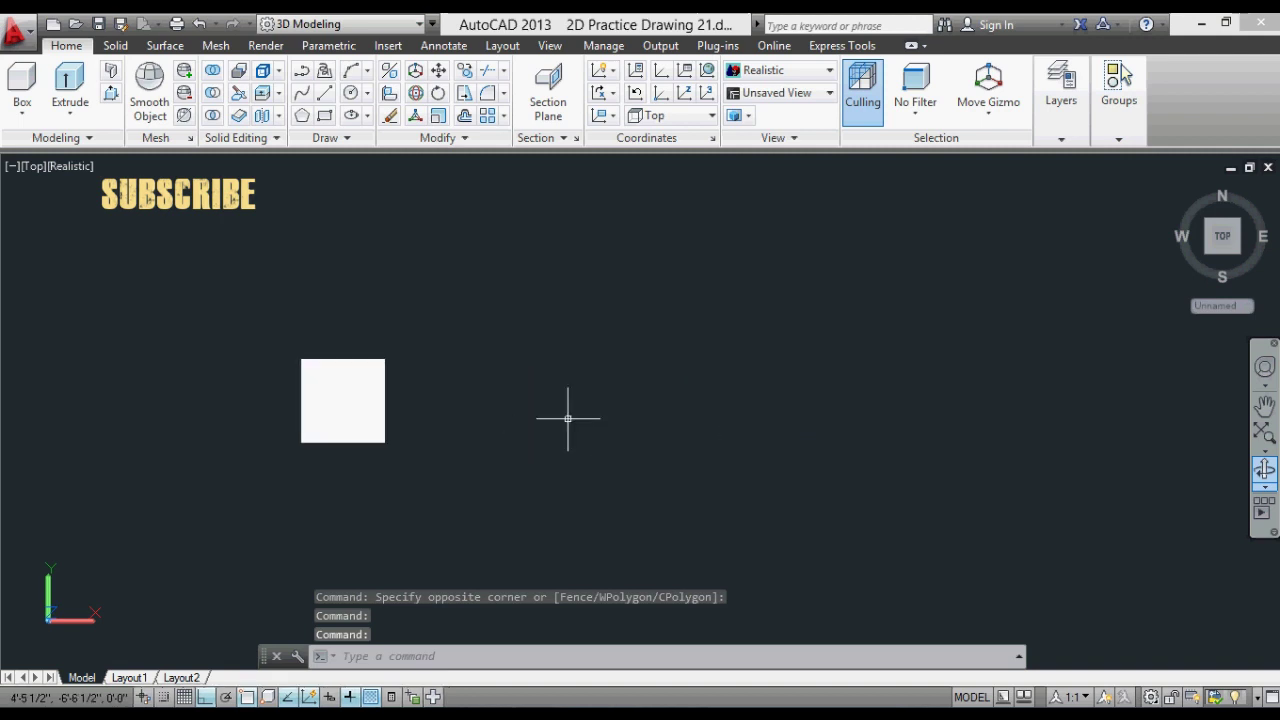
pyautogui.scroll(-5, 555, 406)
pyautogui.press('Escape')
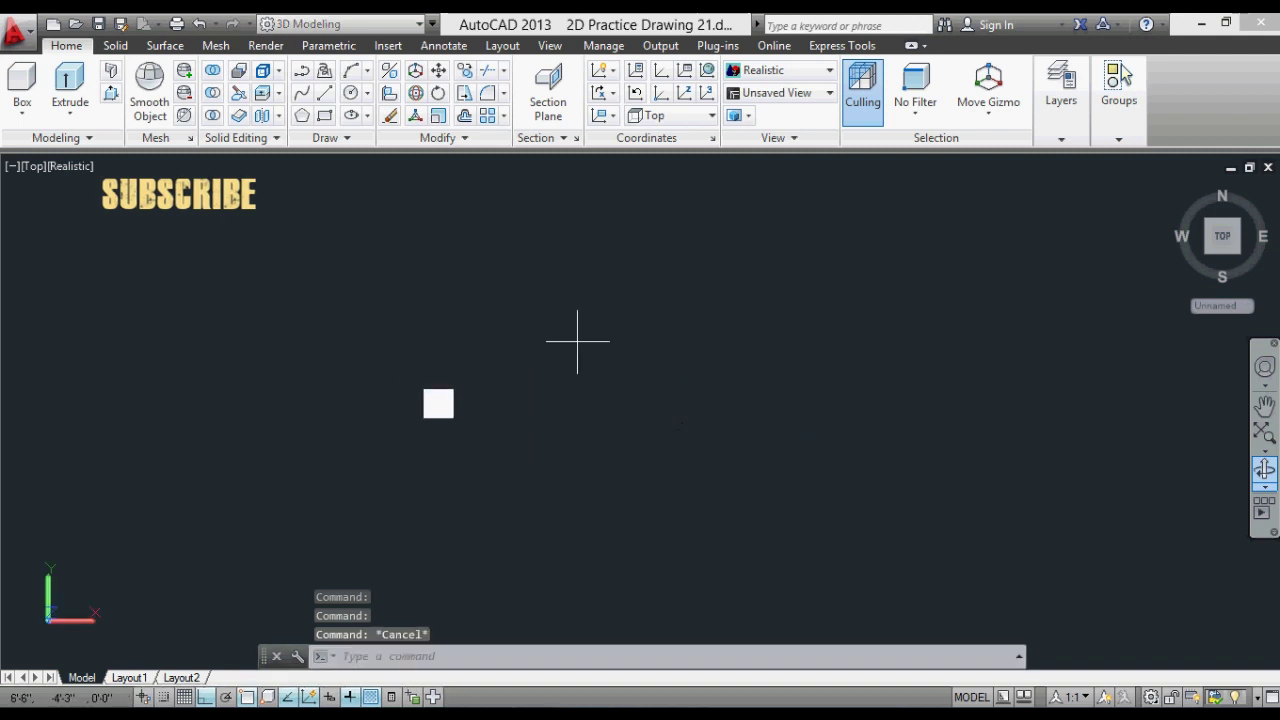
pyautogui.write('l')
pyautogui.press('Return')
pyautogui.click(566, 309)
pyautogui.write('12')
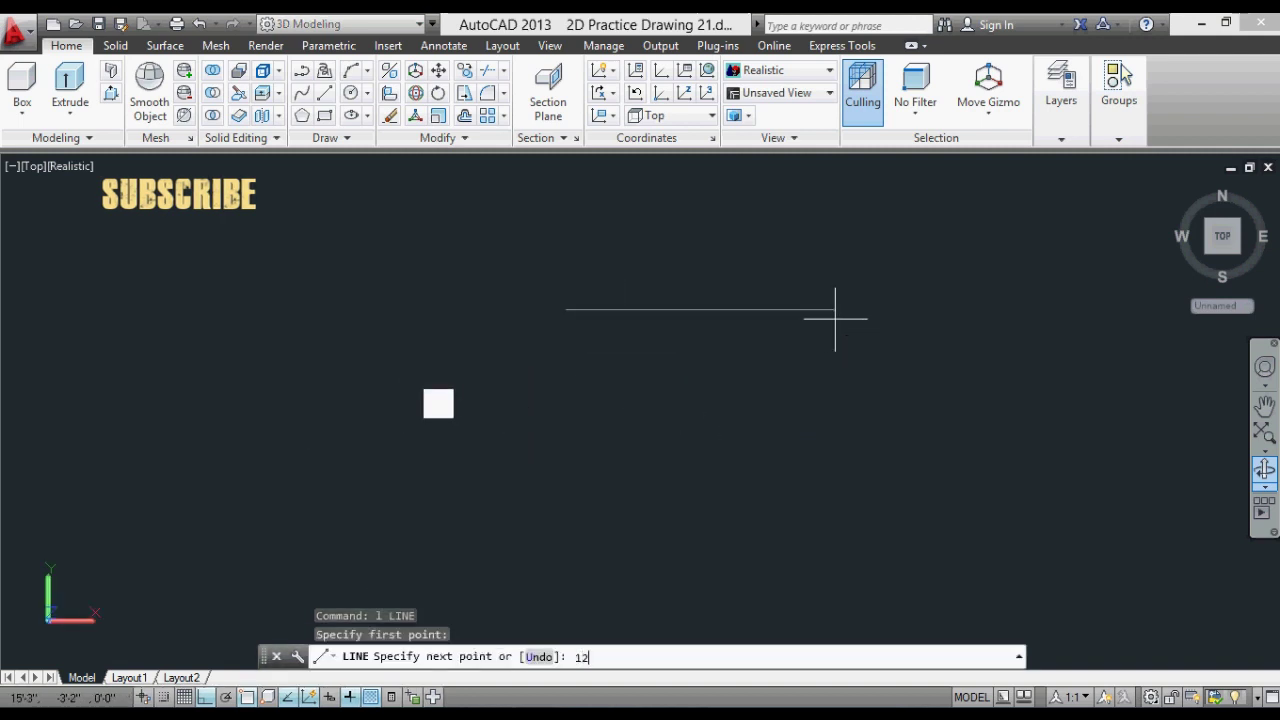
pyautogui.write("'")
pyautogui.press('Return')
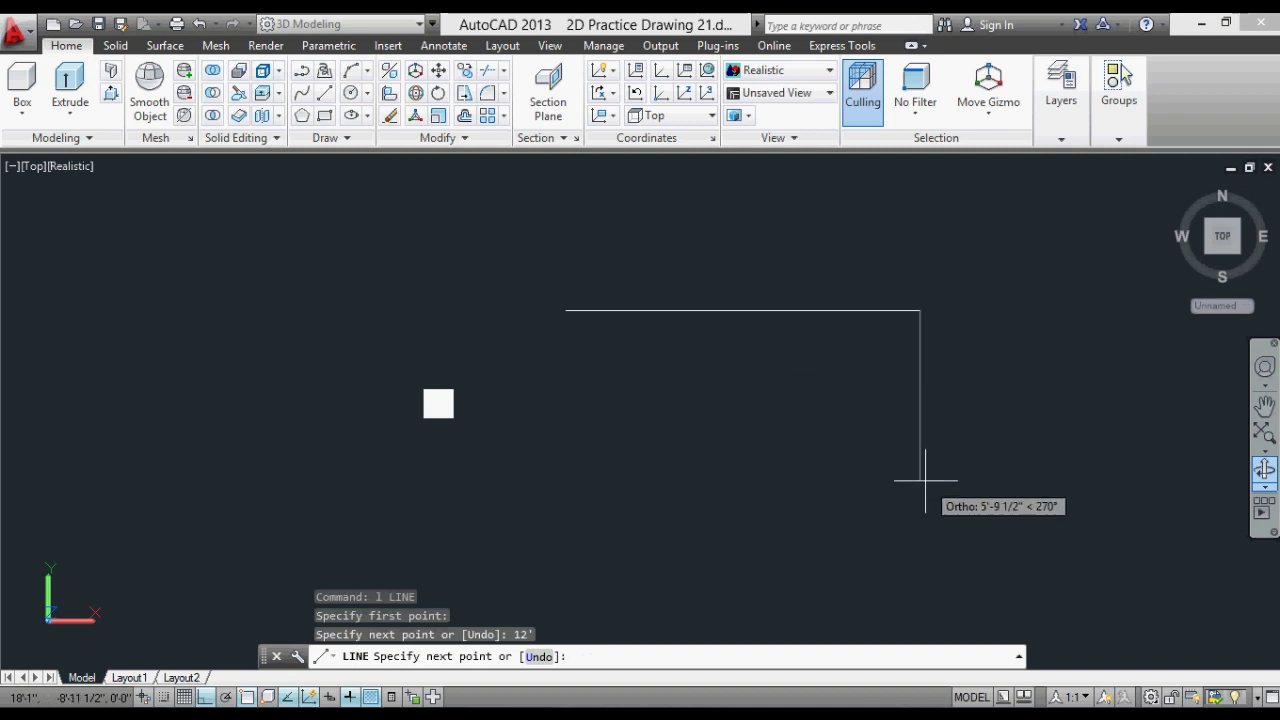
pyautogui.write('12')
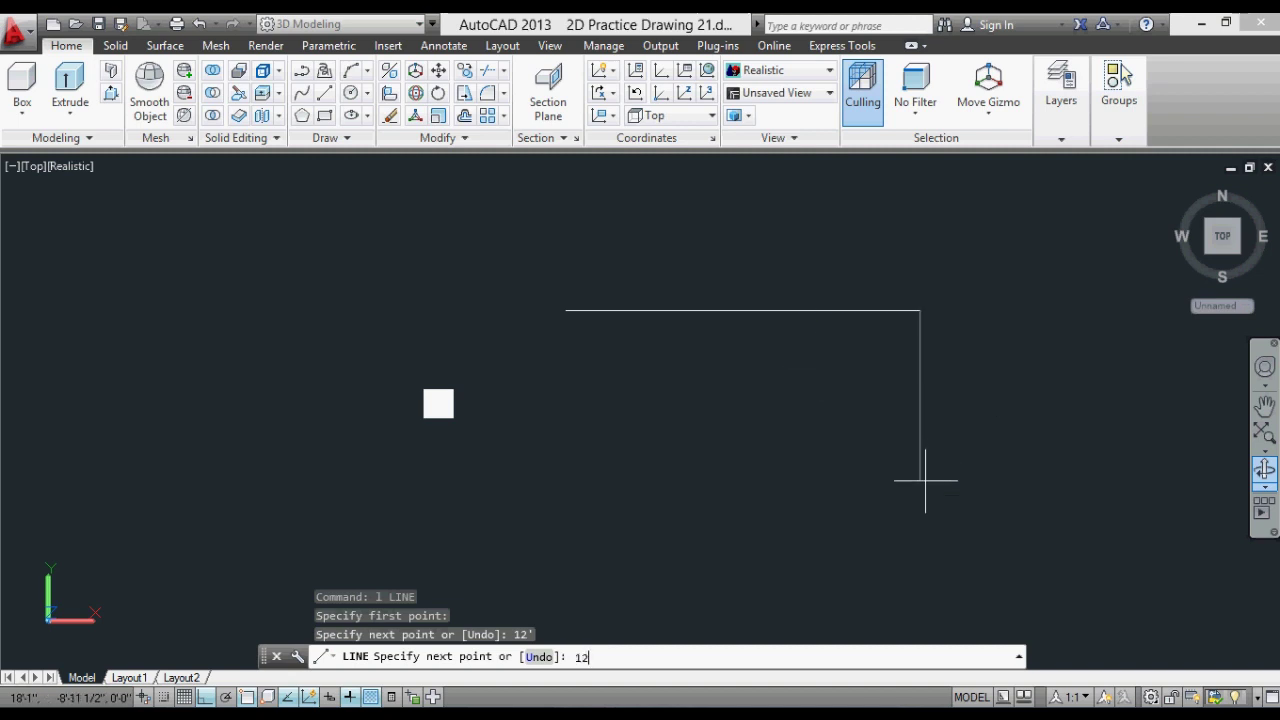
pyautogui.press('Return')
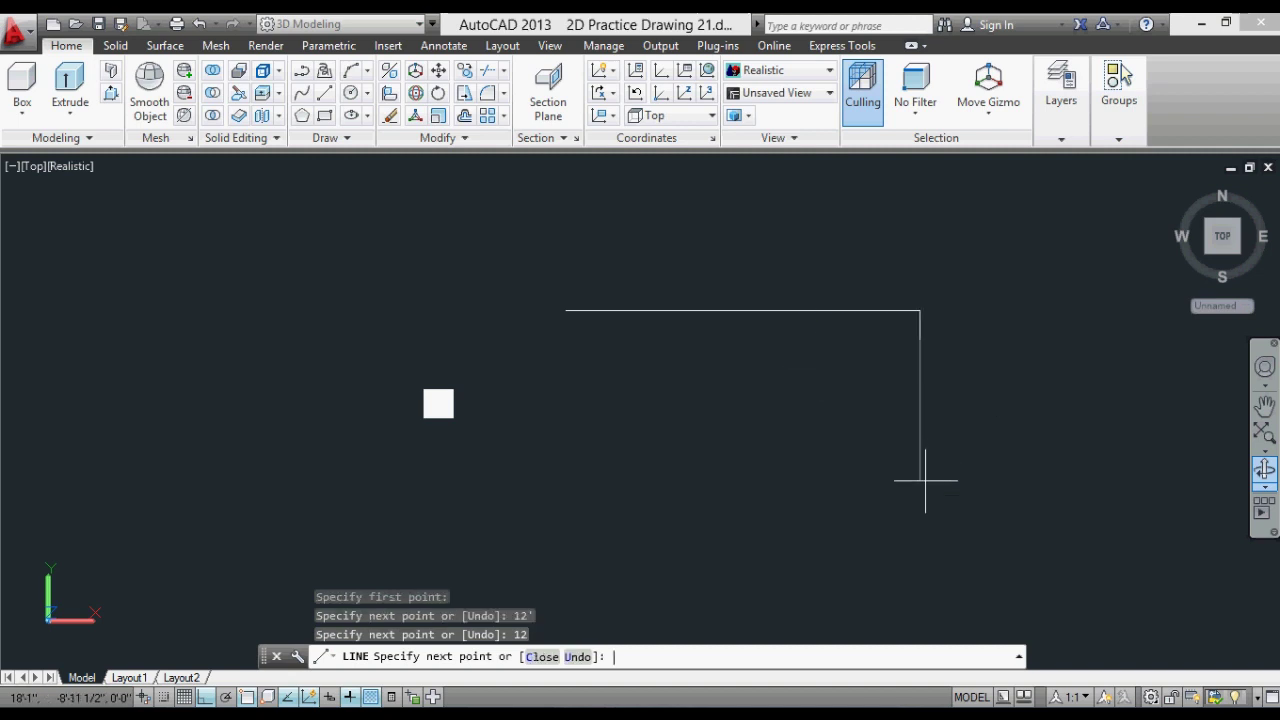
# Erase the mistaken 12-inch vertical segment.
pyautogui.press('Escape')
pyautogui.click(945, 323)
pyautogui.click(905, 345)
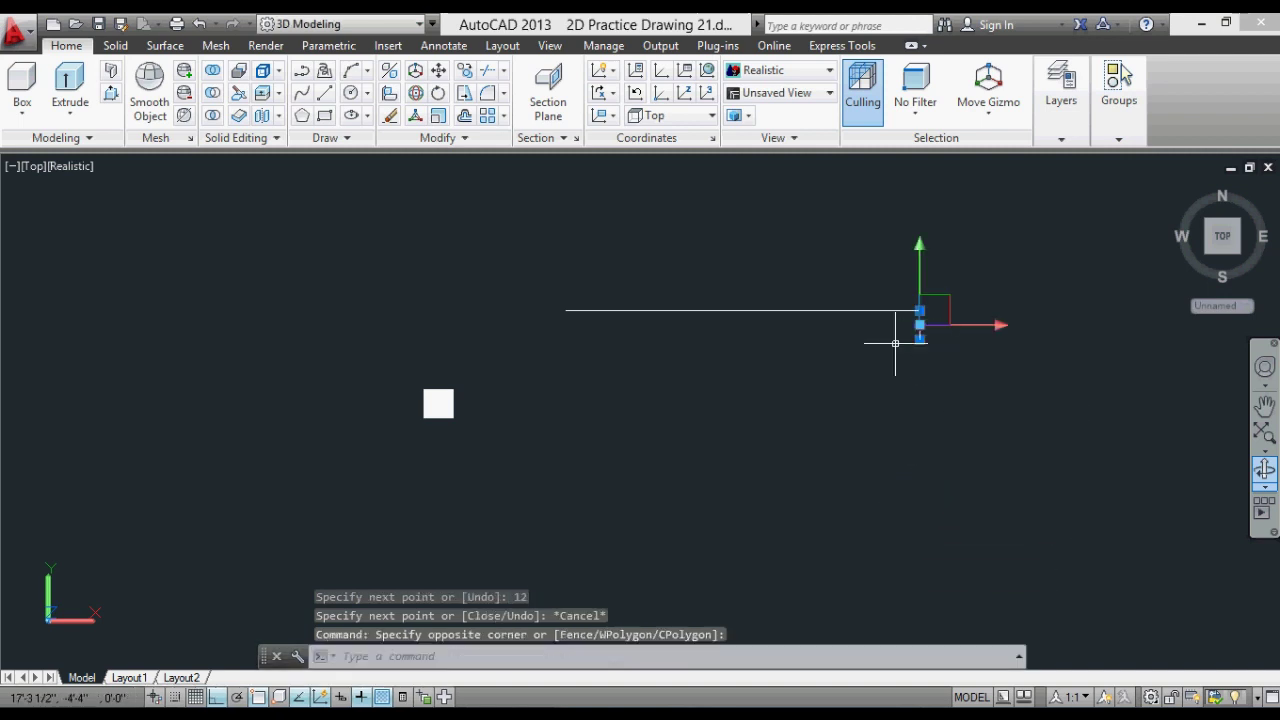
pyautogui.write('l')
pyautogui.press('Return')
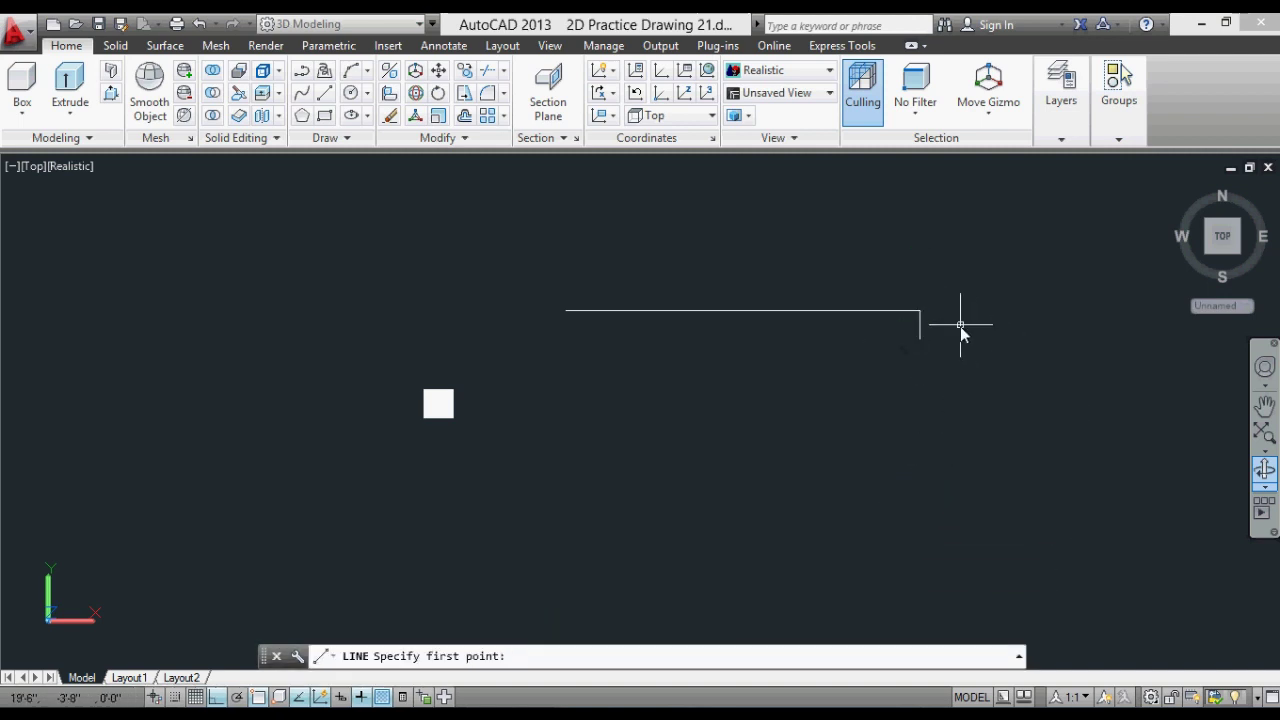
pyautogui.press('Escape')
pyautogui.click(920, 409)
pyautogui.write('e')
pyautogui.press('Return')
pyautogui.press('Escape')
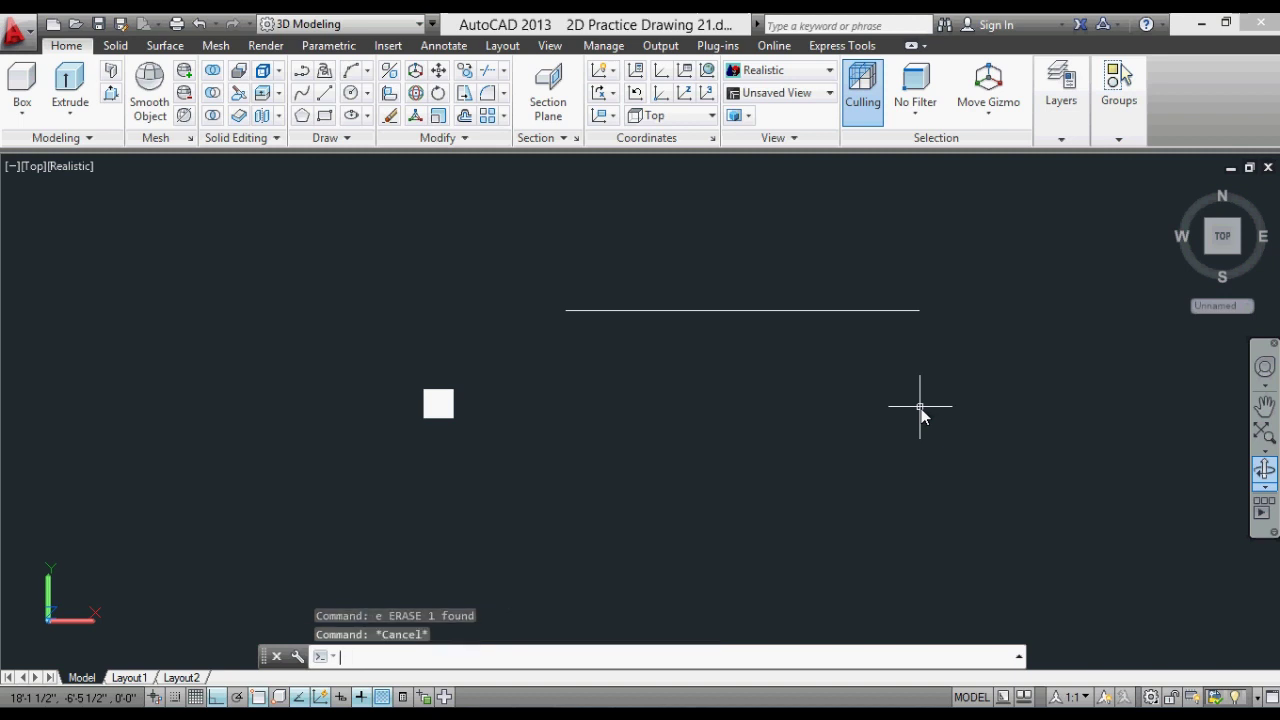
# Draw the 12-foot outer vertical edge, 9-inch bottom edge and 12-foot inner edge back up.
pyautogui.write('l')
pyautogui.press('Return')
pyautogui.click(920, 310)
pyautogui.write("12'")
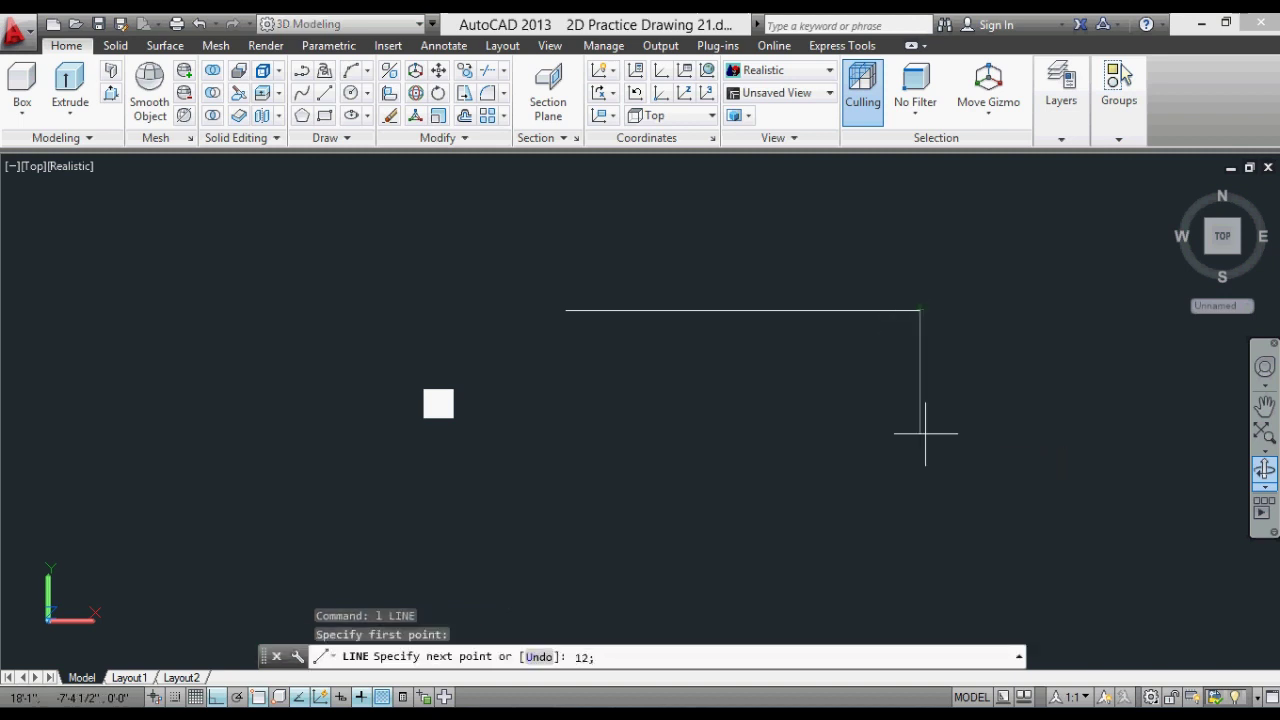
pyautogui.press('Return')
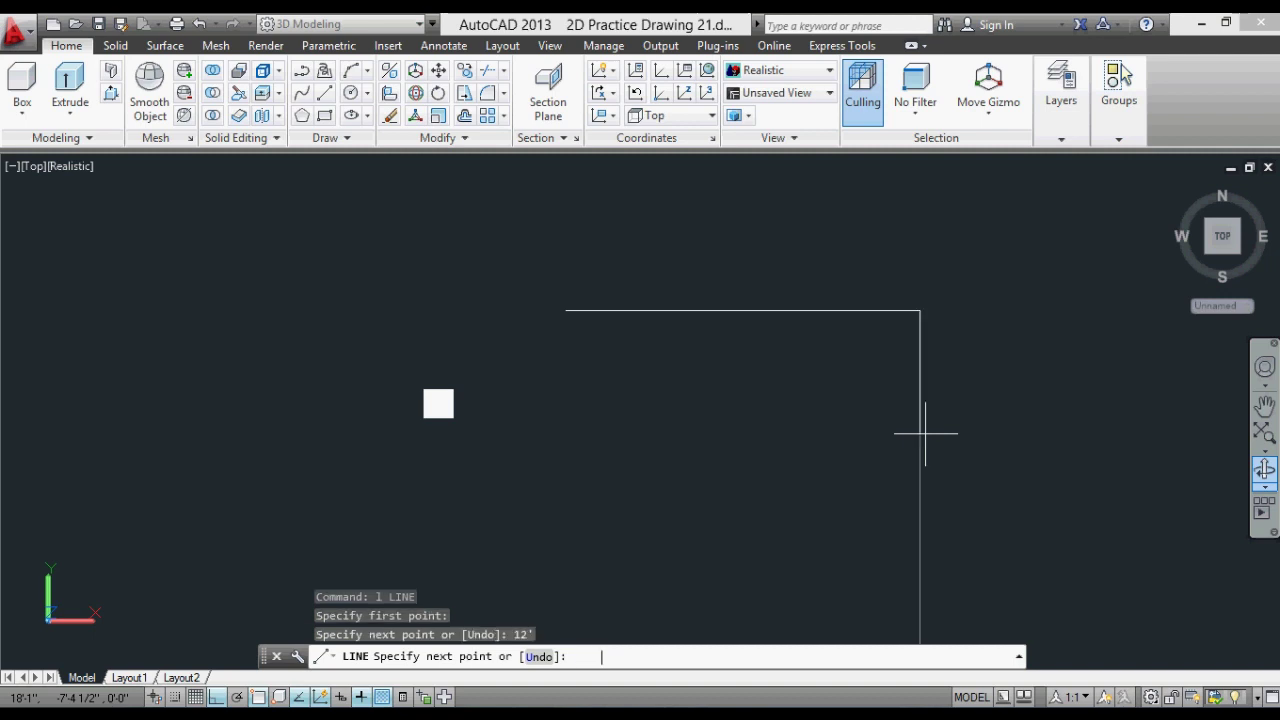
pyautogui.scroll(-1, 900, 420)
pyautogui.scroll(-3, 860, 400)
pyautogui.write('9')
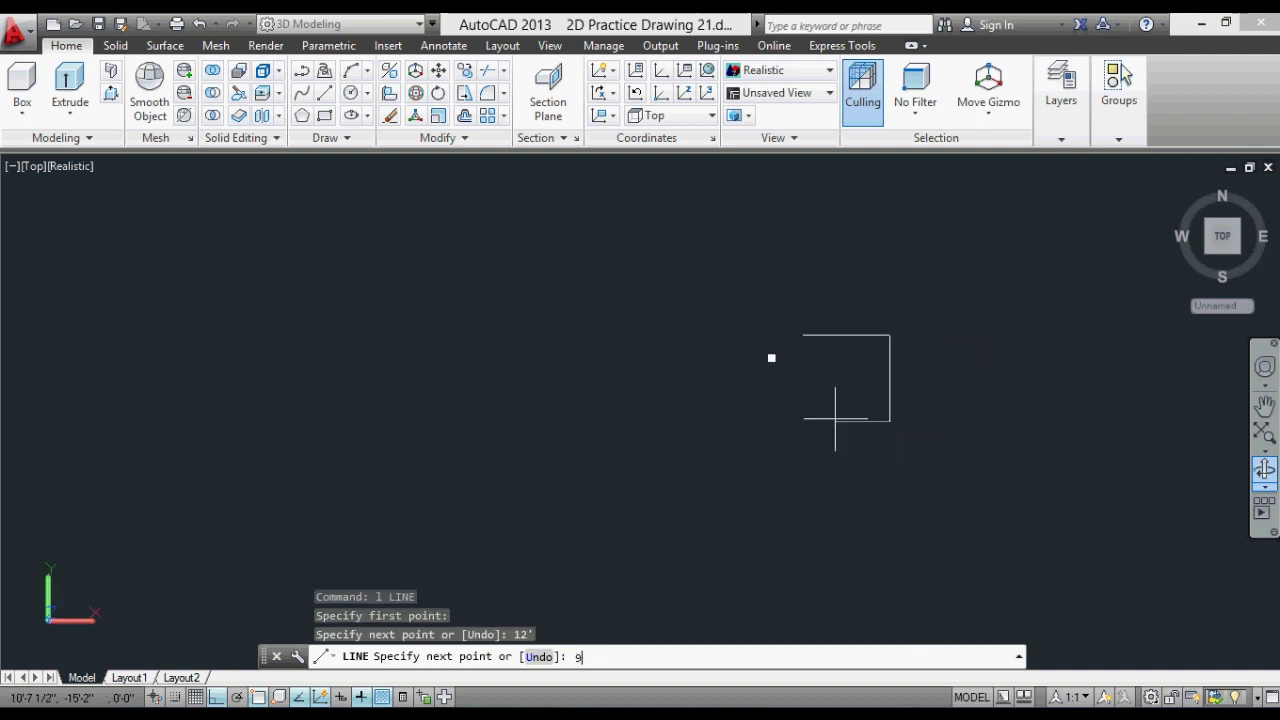
pyautogui.press('Return')
pyautogui.scroll(1, 890, 330)
pyautogui.scroll(1, 872, 348)
pyautogui.scroll(1, 878, 346)
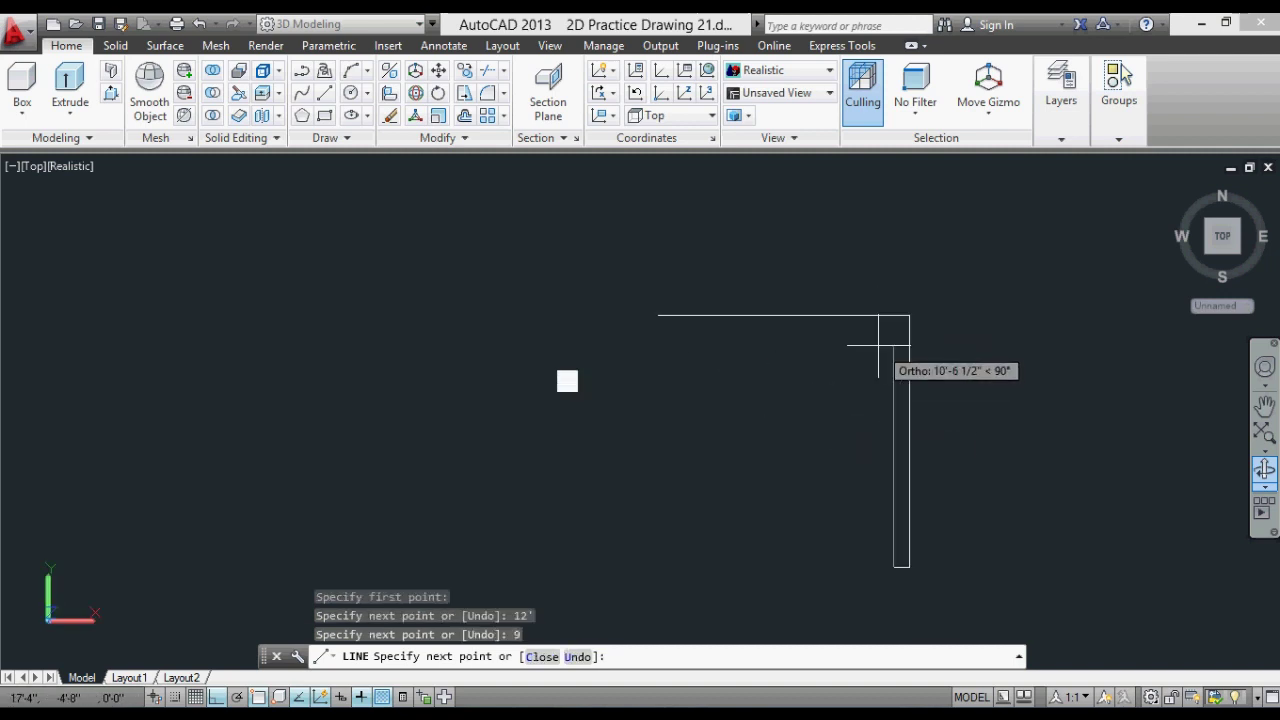
pyautogui.write('12')
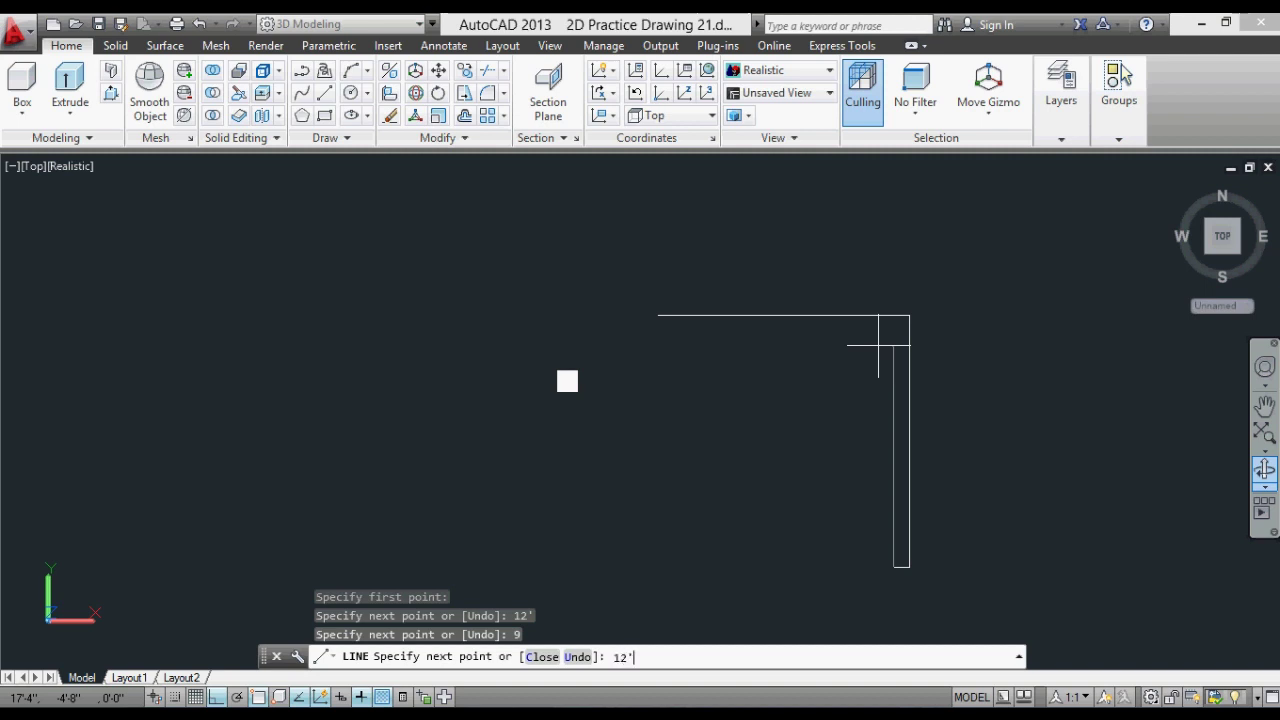
pyautogui.press('Return')
pyautogui.press('Escape')
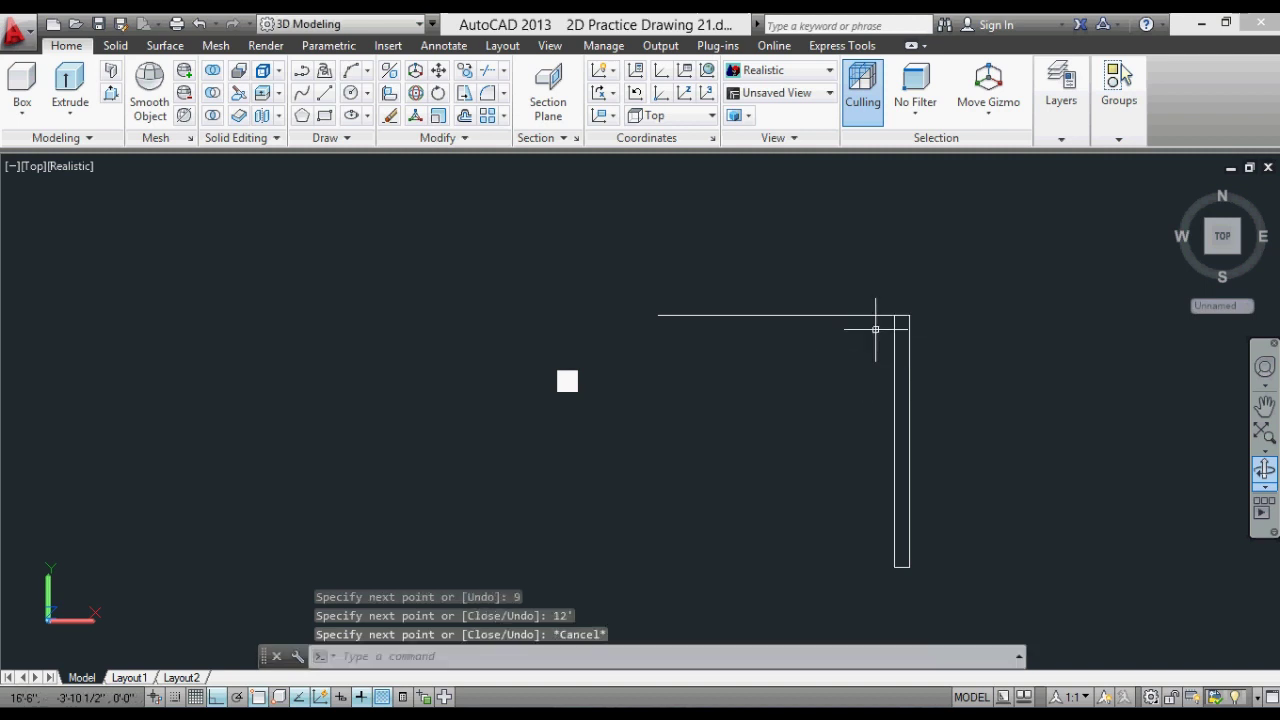
pyautogui.press('Escape')
# Add the 9-inch end cap and run the inner horizontal line past the corner.
pyautogui.write('l')
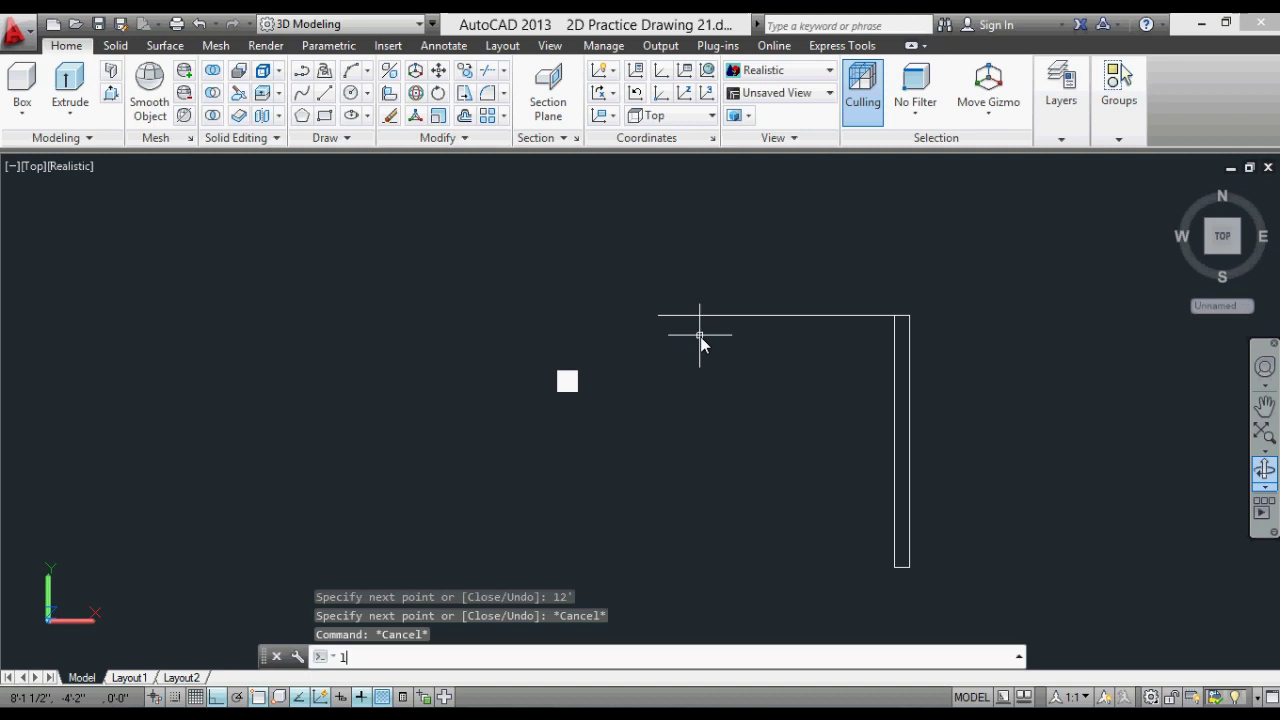
pyautogui.press('Return')
pyautogui.click(658, 315)
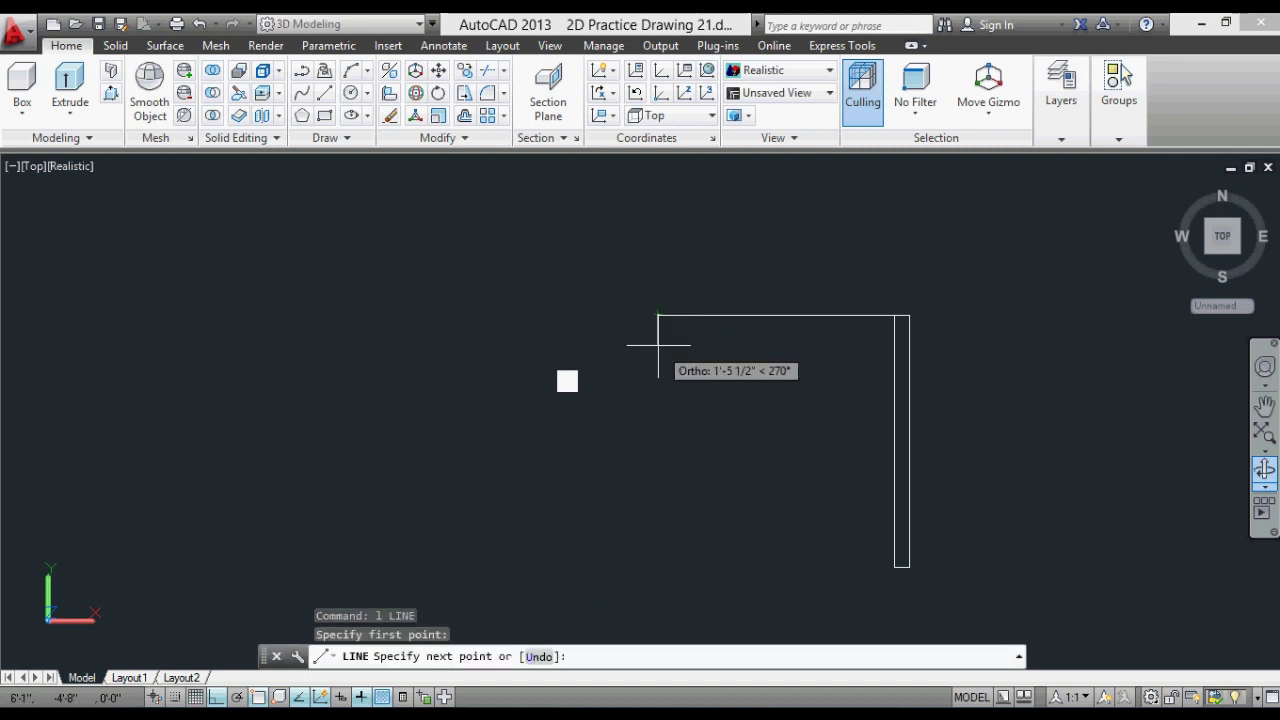
pyautogui.write('9')
pyautogui.press('Return')
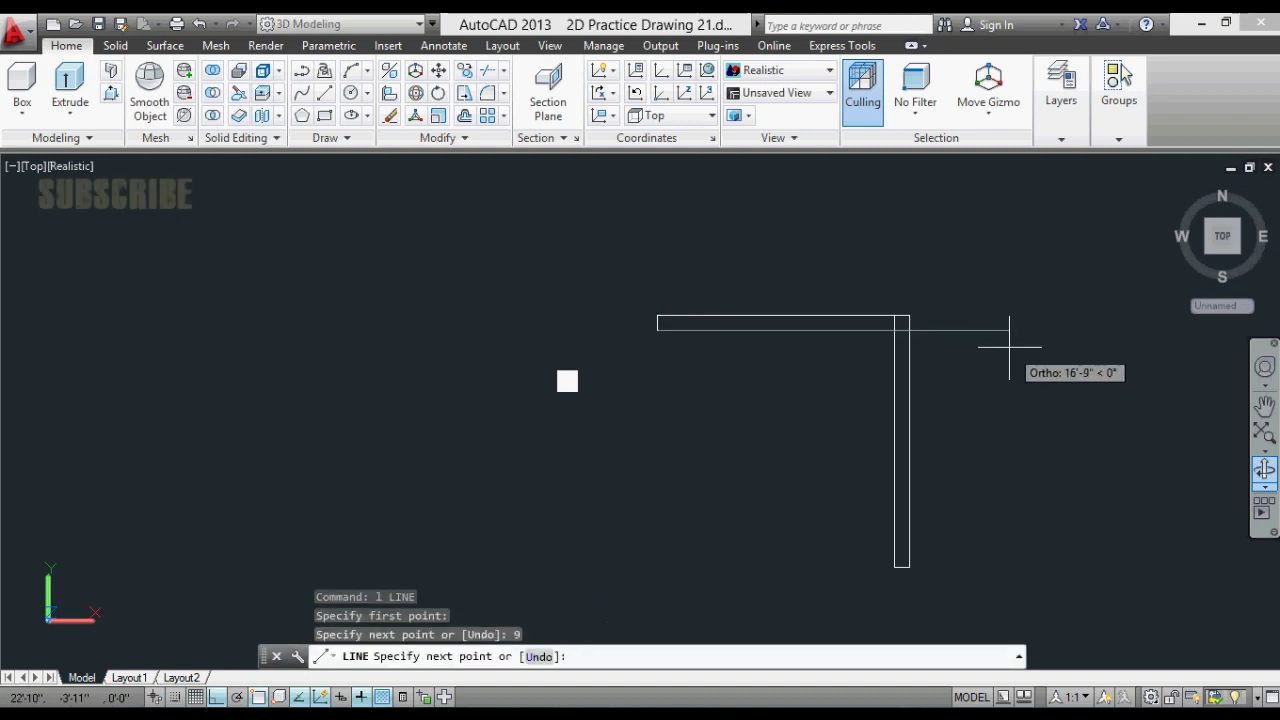
pyautogui.click(1009, 348)
pyautogui.press('Escape')
pyautogui.write('f')
pyautogui.press('Return')
pyautogui.click(898, 331)
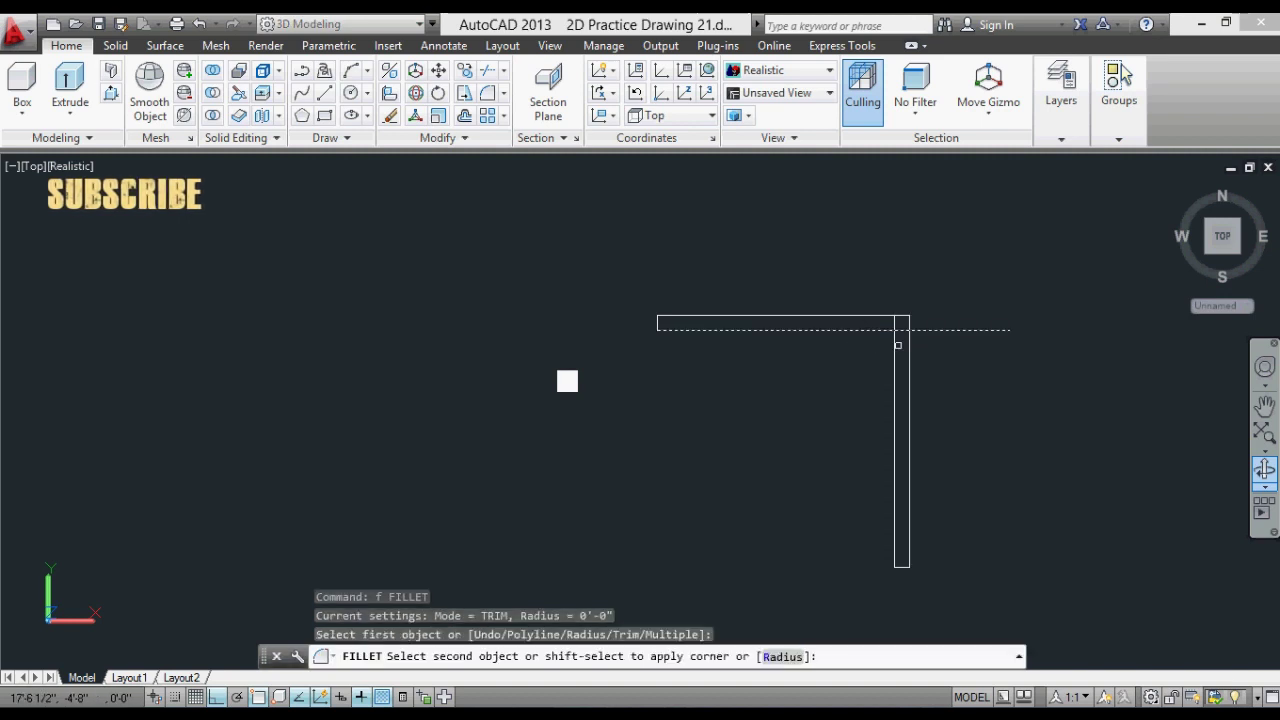
pyautogui.click(898, 345)
pyautogui.press('Escape')
pyautogui.scroll(-1, 806, 343)
pyautogui.press('Escape')
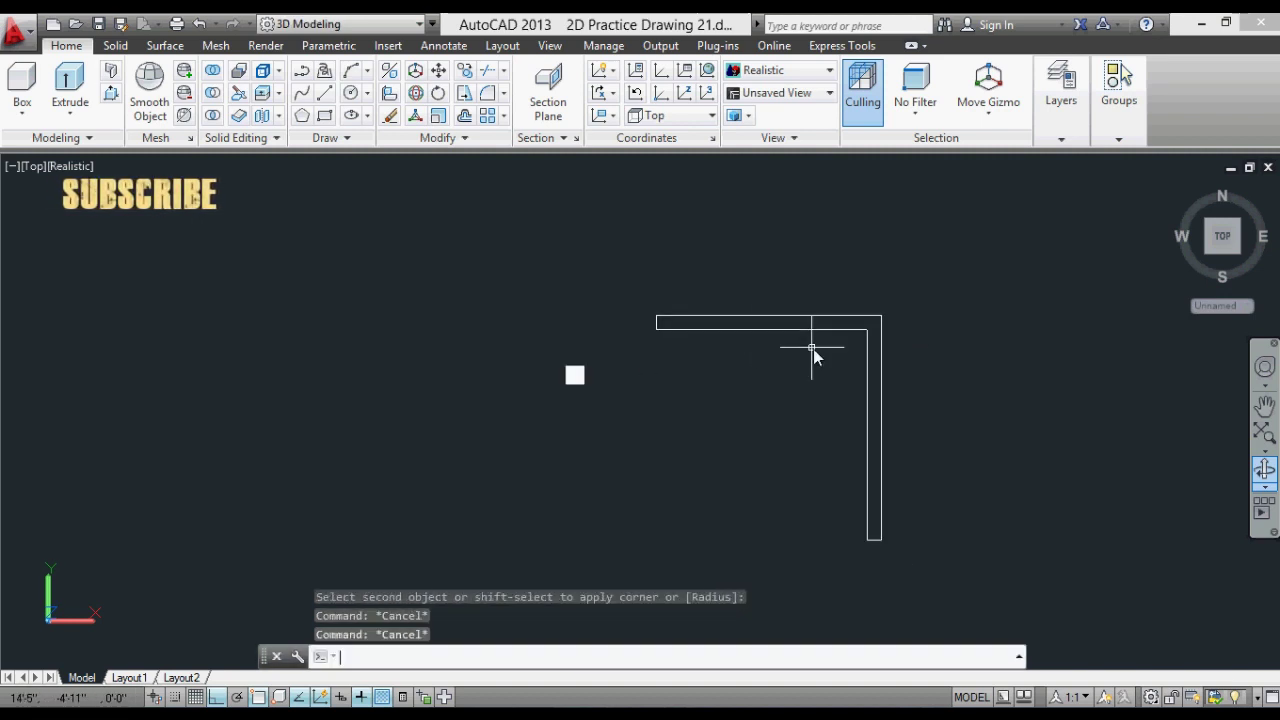
pyautogui.write('bo')
pyautogui.press('Return')
pyautogui.press('Return')
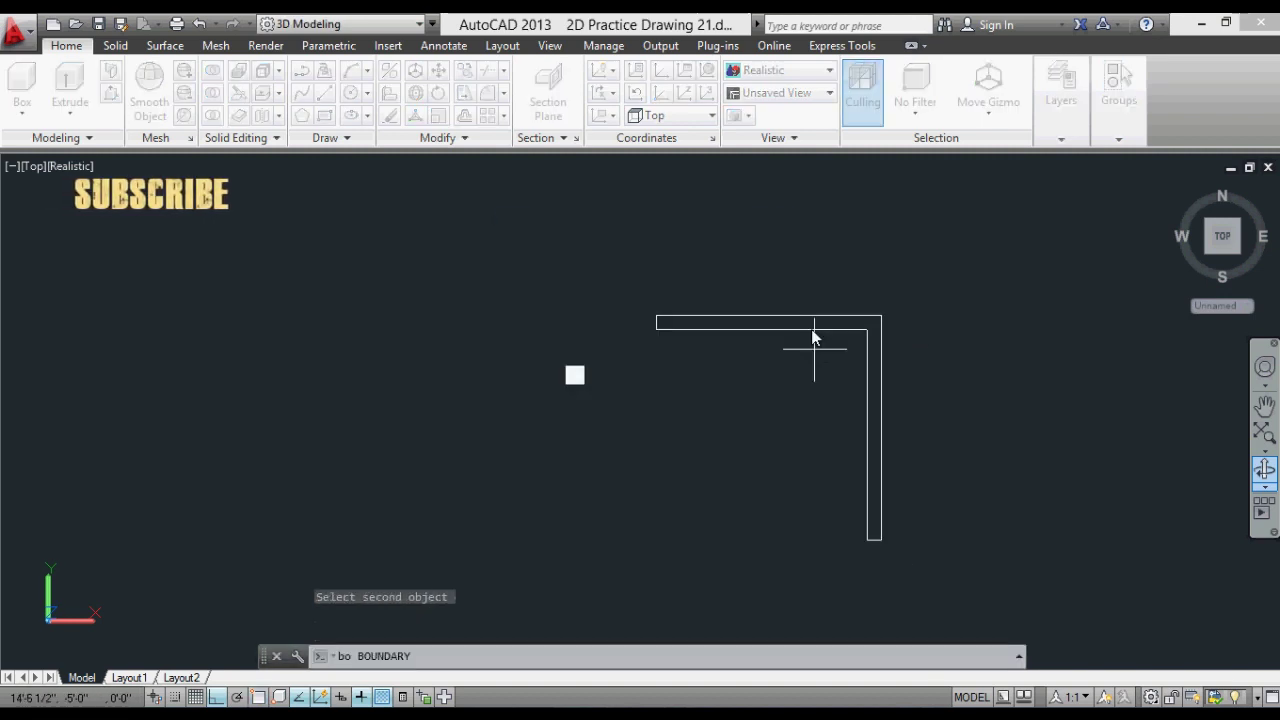
pyautogui.click(804, 320)
pyautogui.press('Return')
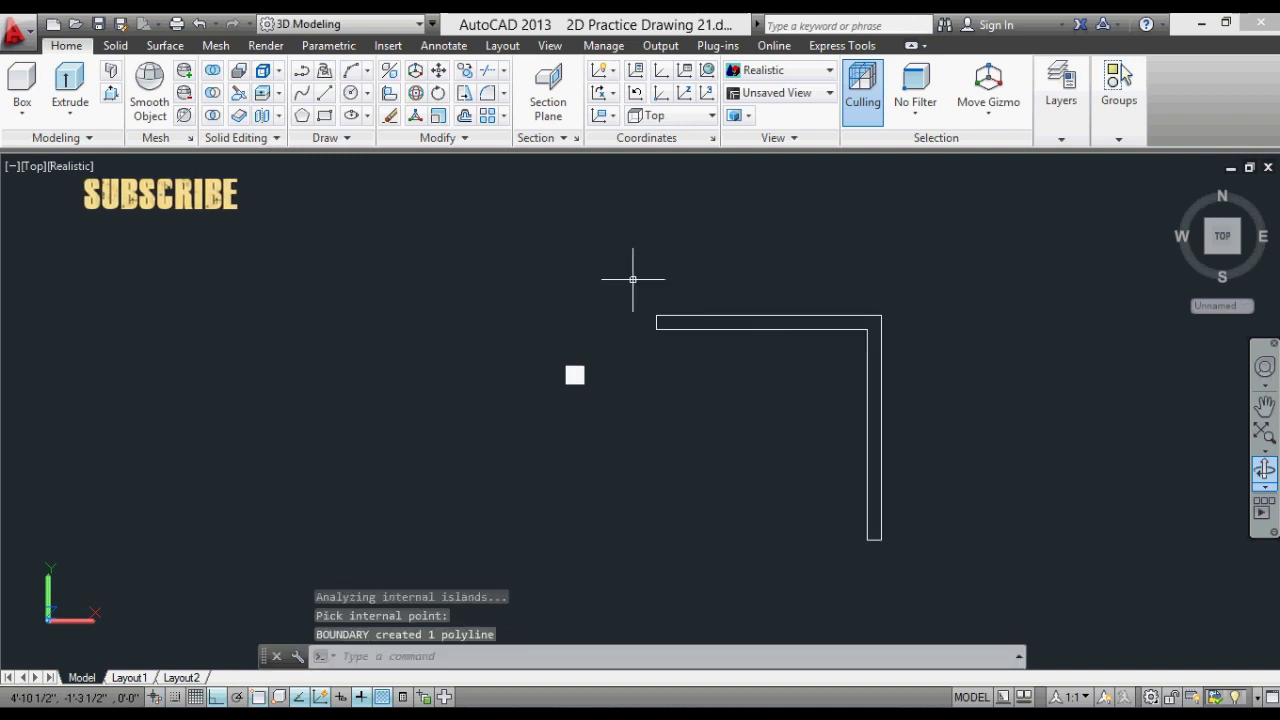
pyautogui.click(651, 306)
pyautogui.click(715, 396)
pyautogui.click(966, 600)
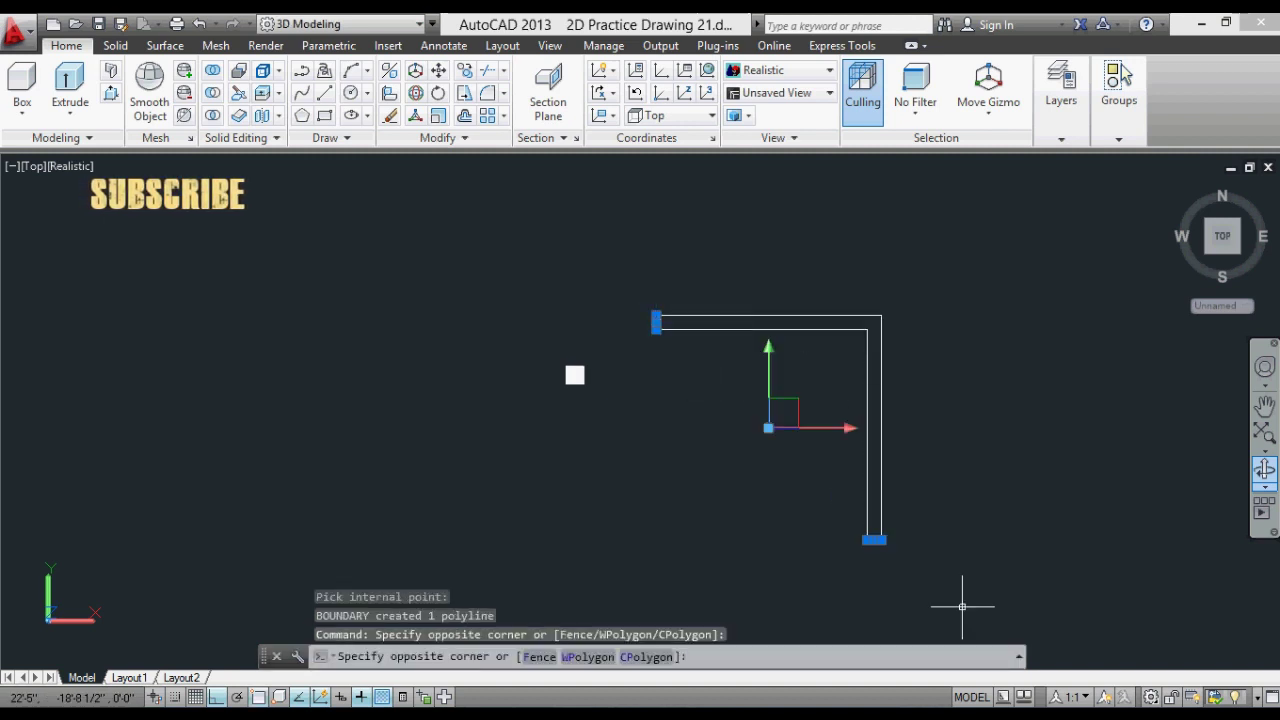
pyautogui.write('e')
pyautogui.press('Return')
pyautogui.click(628, 322)
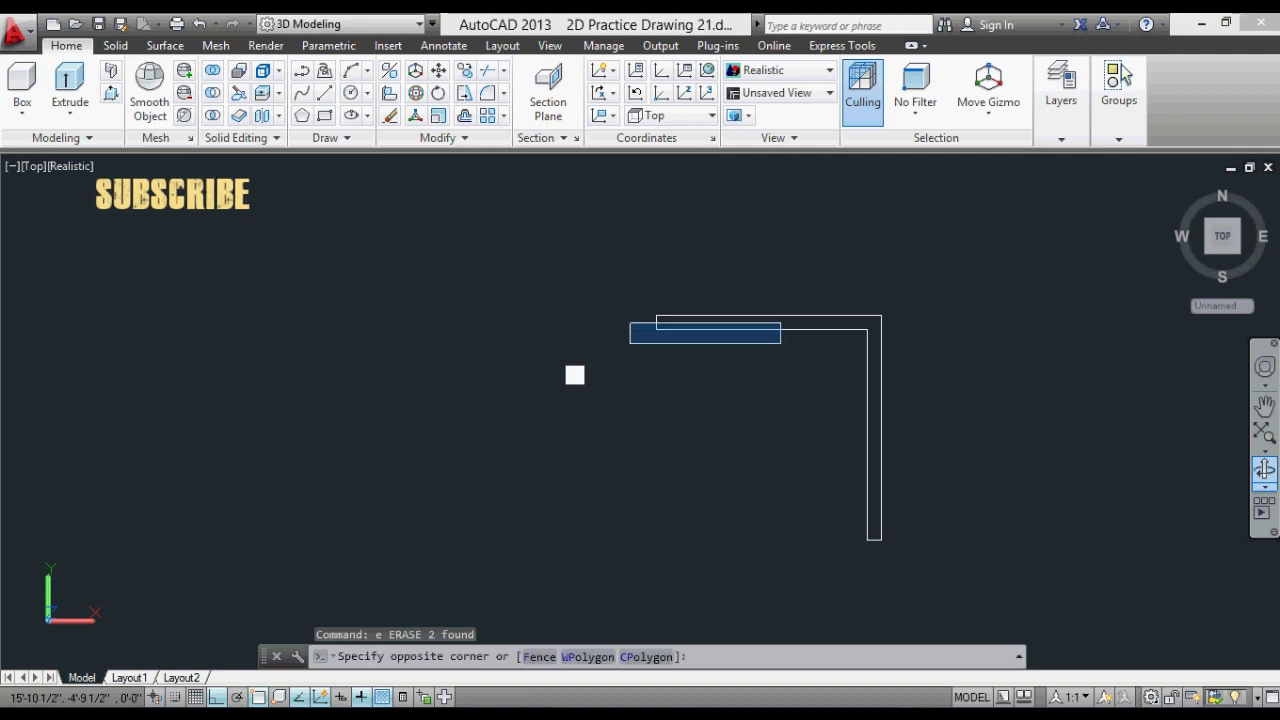
pyautogui.click(977, 352)
pyautogui.write('e')
pyautogui.press('Return')
pyautogui.click(833, 287)
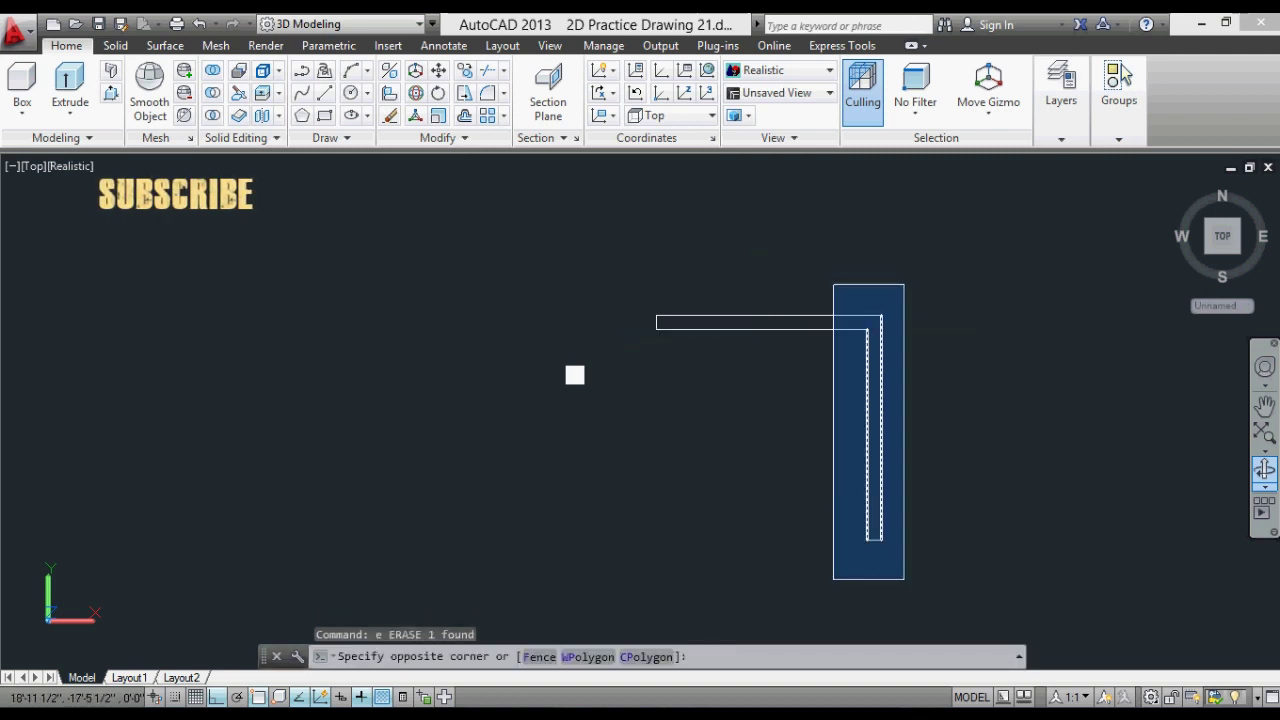
pyautogui.click(880, 600)
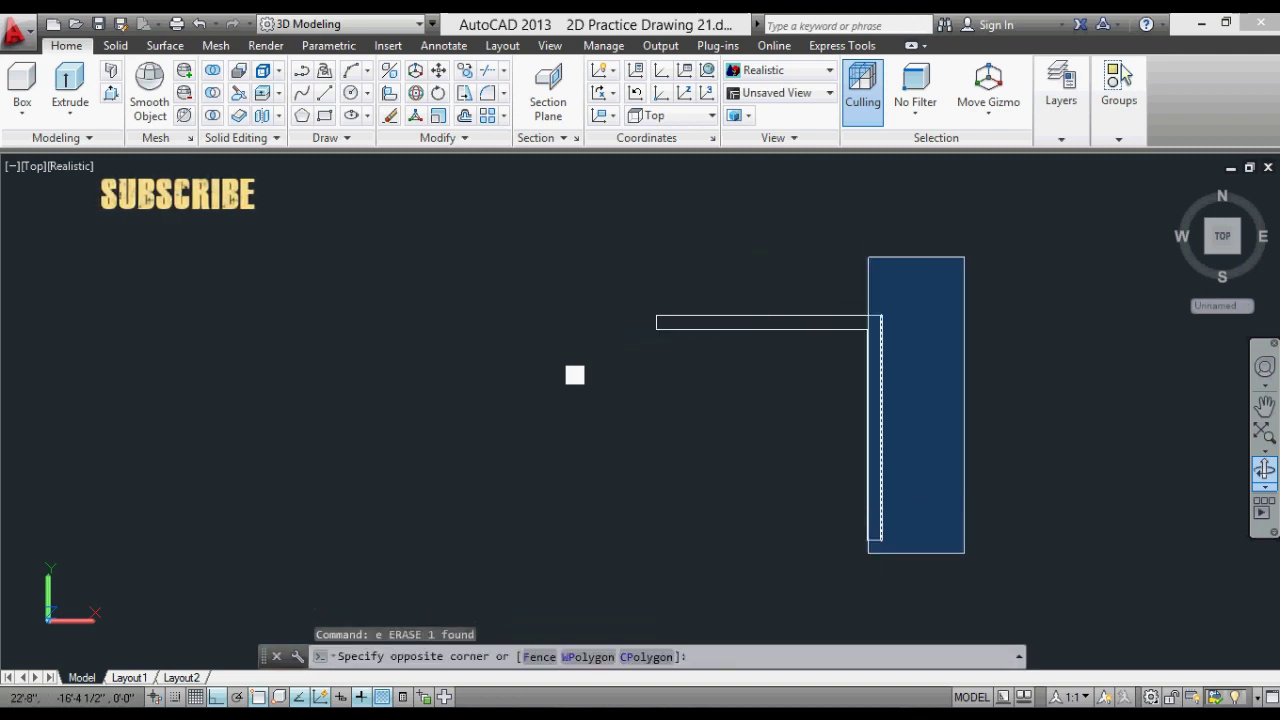
pyautogui.click(968, 581)
pyautogui.click(564, 210)
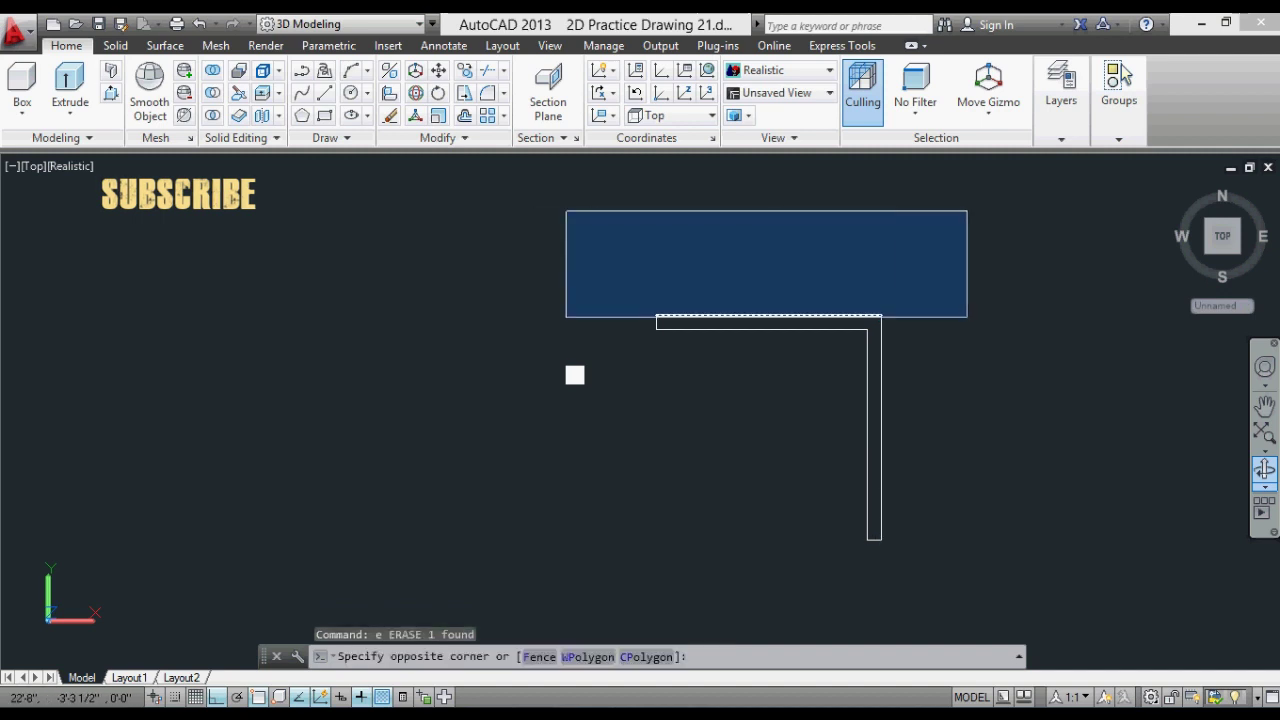
pyautogui.click(968, 326)
pyautogui.press('Escape')
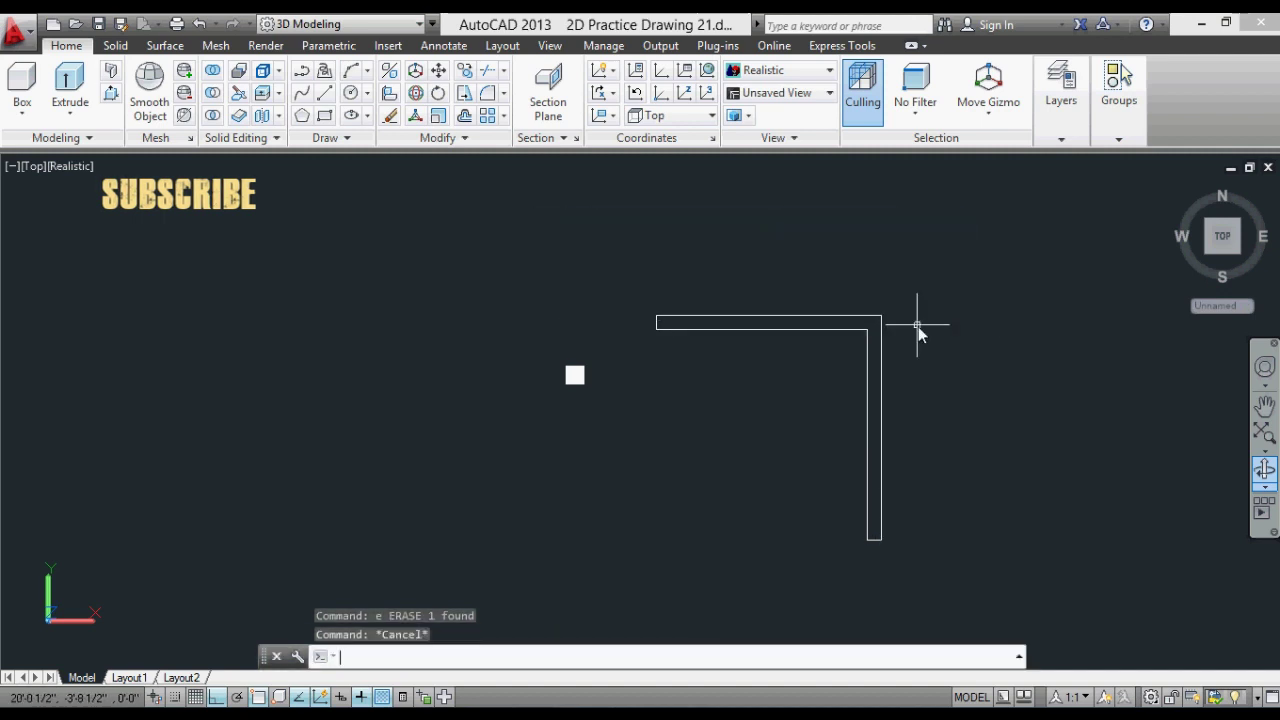
pyautogui.write('ext')
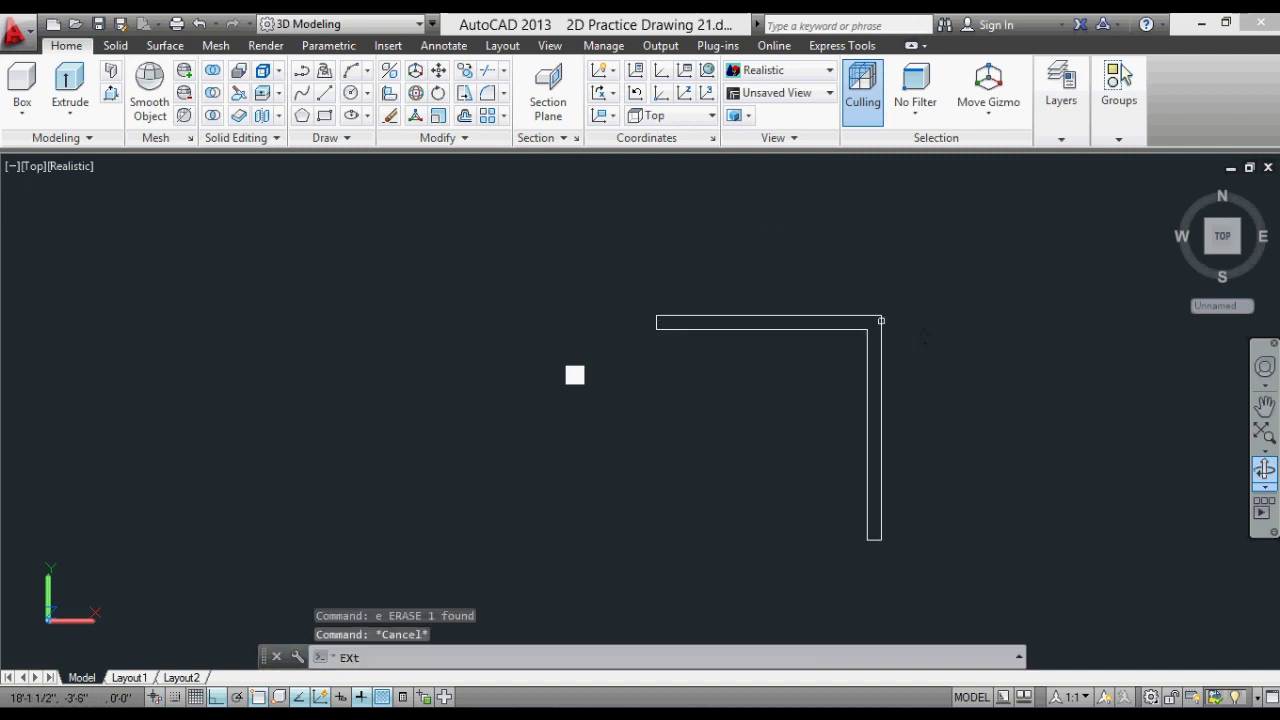
# Extrude the L-shaped outline 12 feet tall into a wall.
pyautogui.press('Return')
pyautogui.click(880, 318)
pyautogui.click(874, 317)
pyautogui.press('Return')
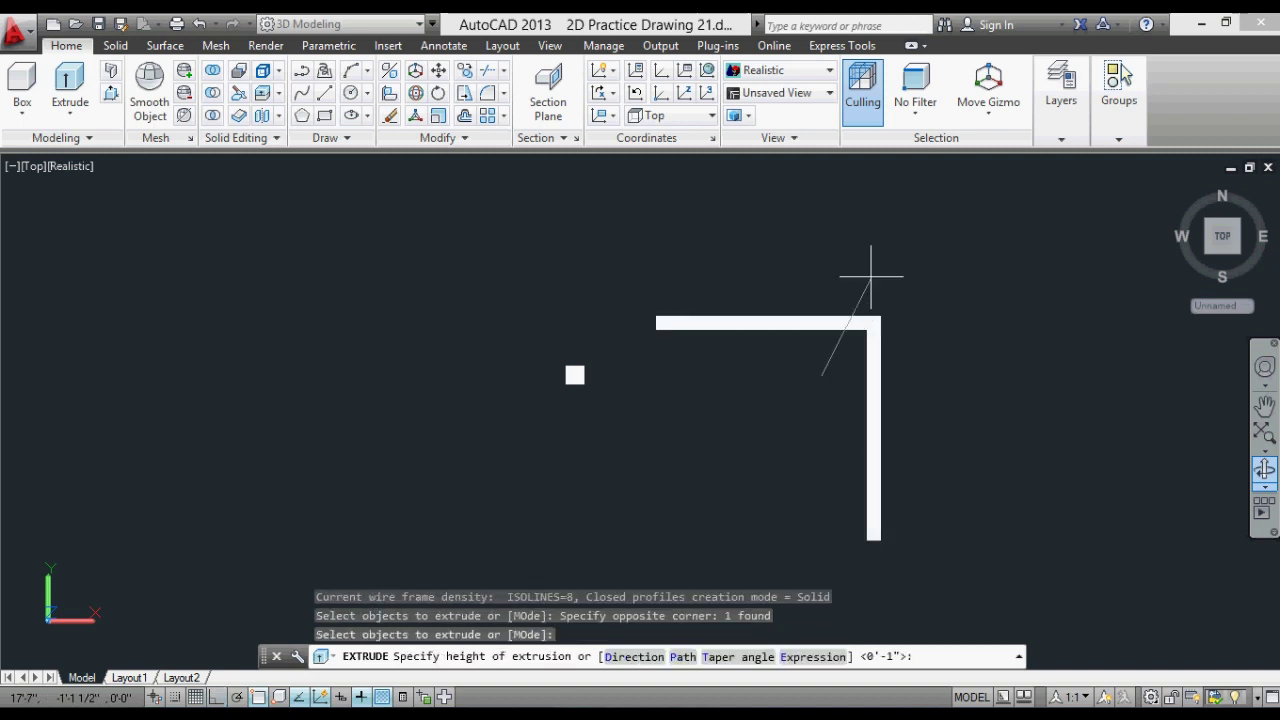
pyautogui.write("12'")
pyautogui.press('Return')
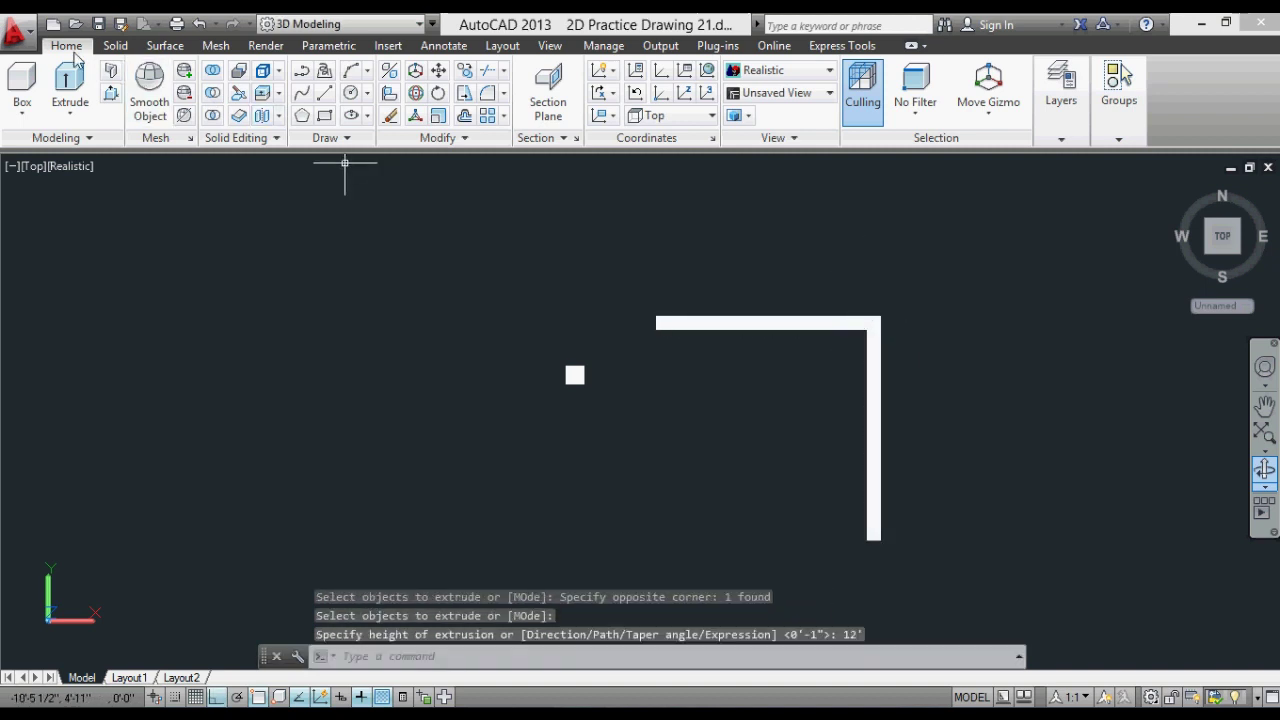
# Add a rectangular planar floor surface under the wall and switch to 2D Wireframe.
pyautogui.click(113, 47)
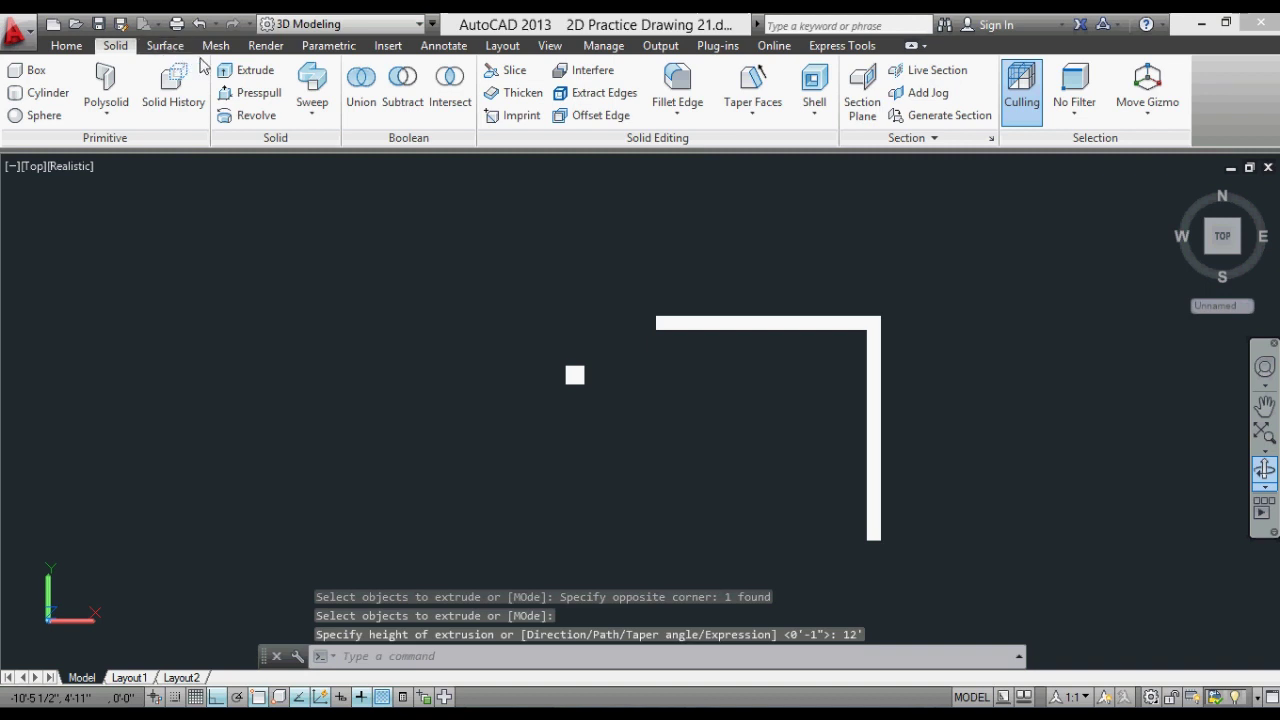
pyautogui.click(165, 45)
pyautogui.click(107, 70)
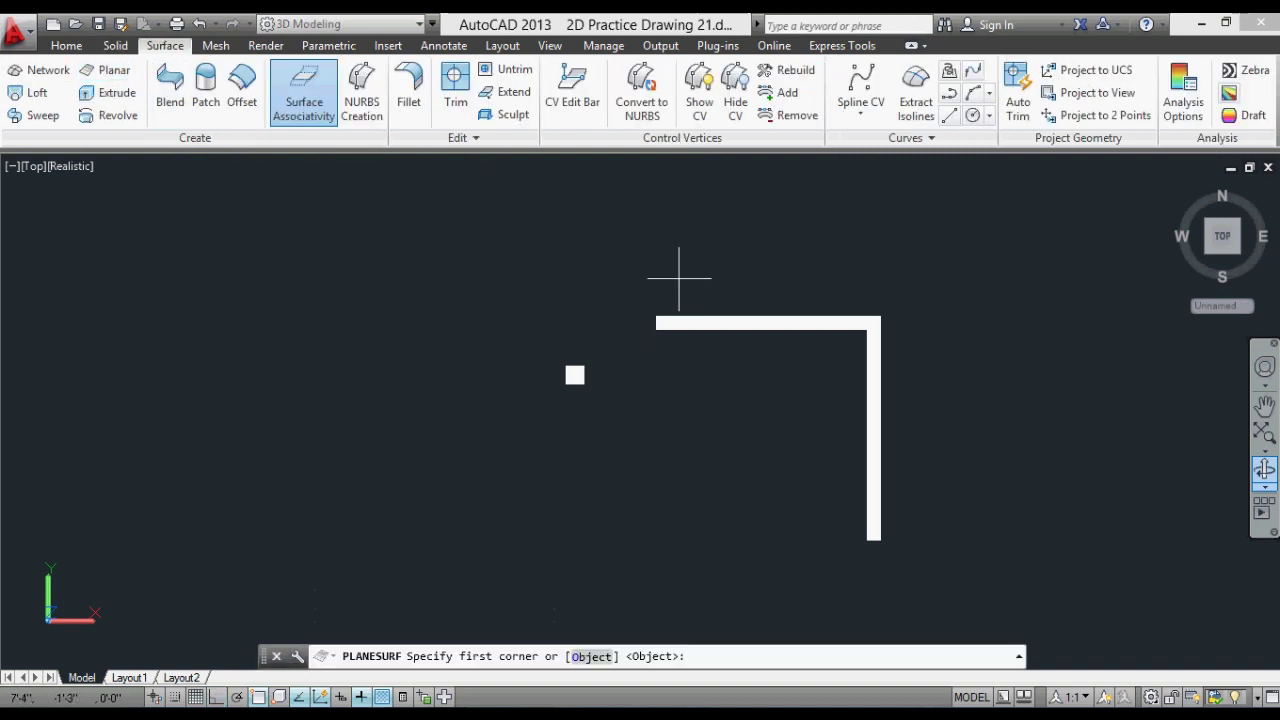
pyautogui.click(600, 266)
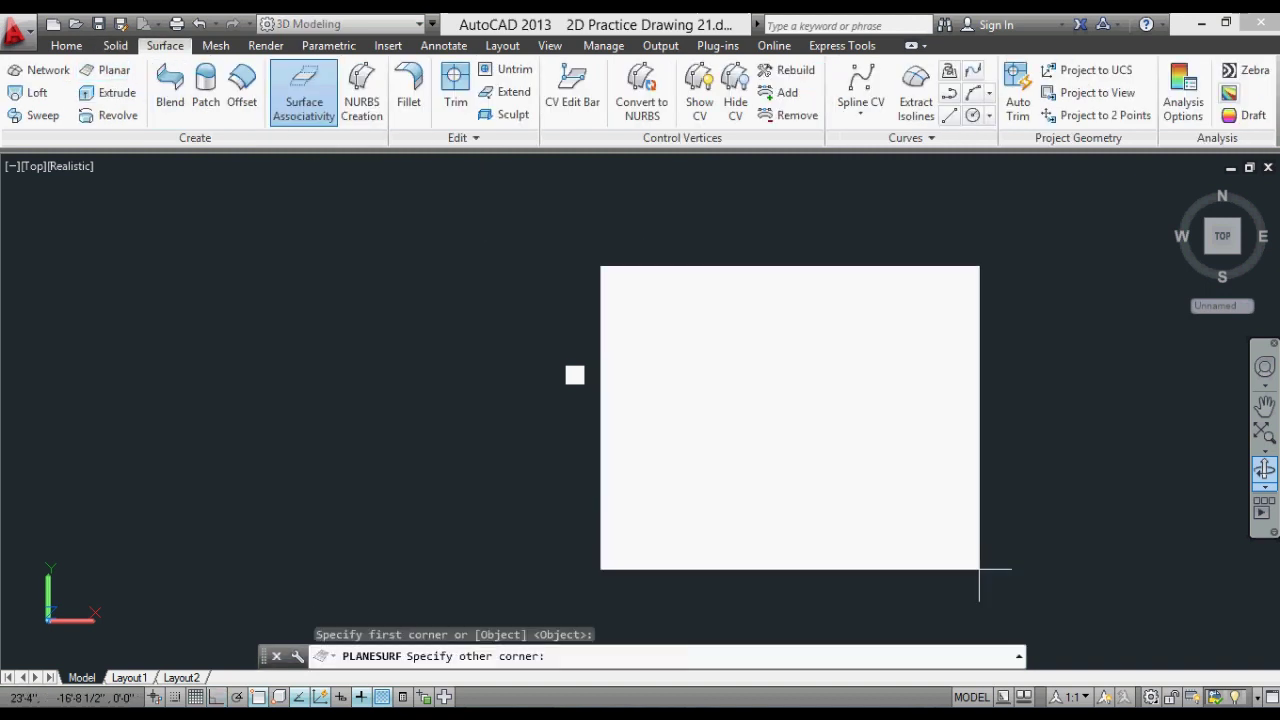
pyautogui.click(1029, 581)
pyautogui.press('Escape')
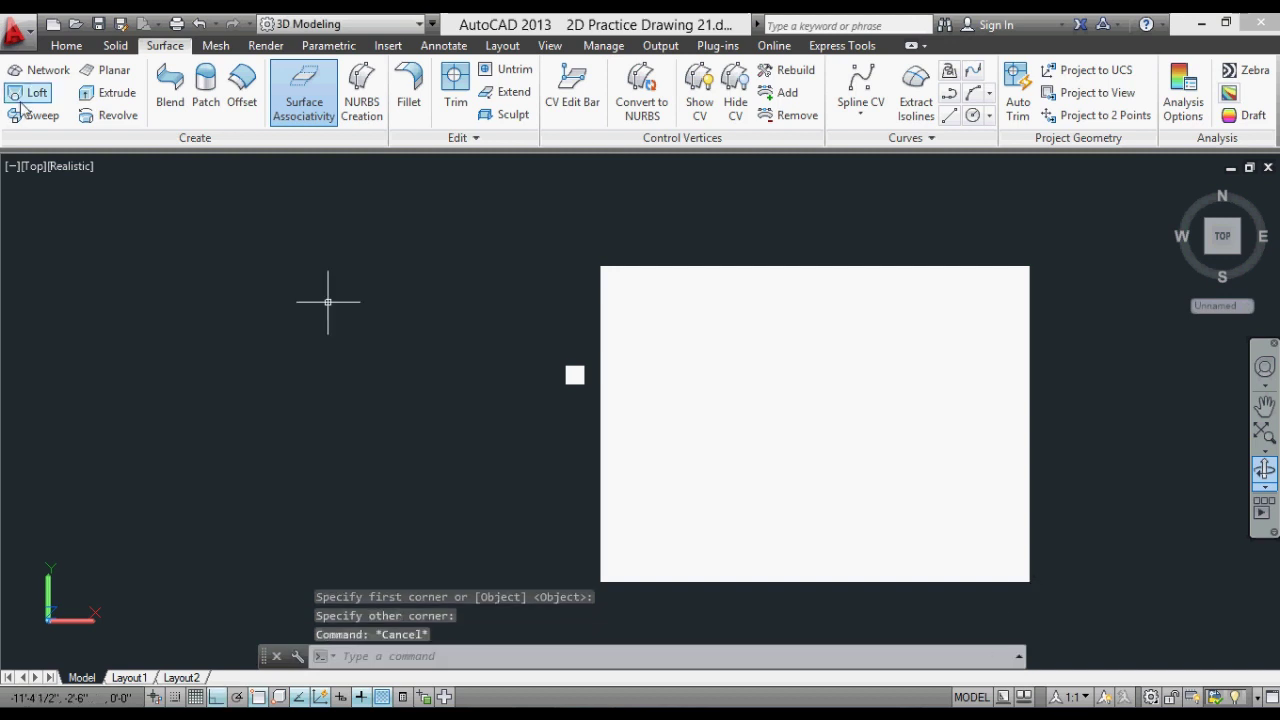
pyautogui.click(79, 171)
pyautogui.click(110, 215)
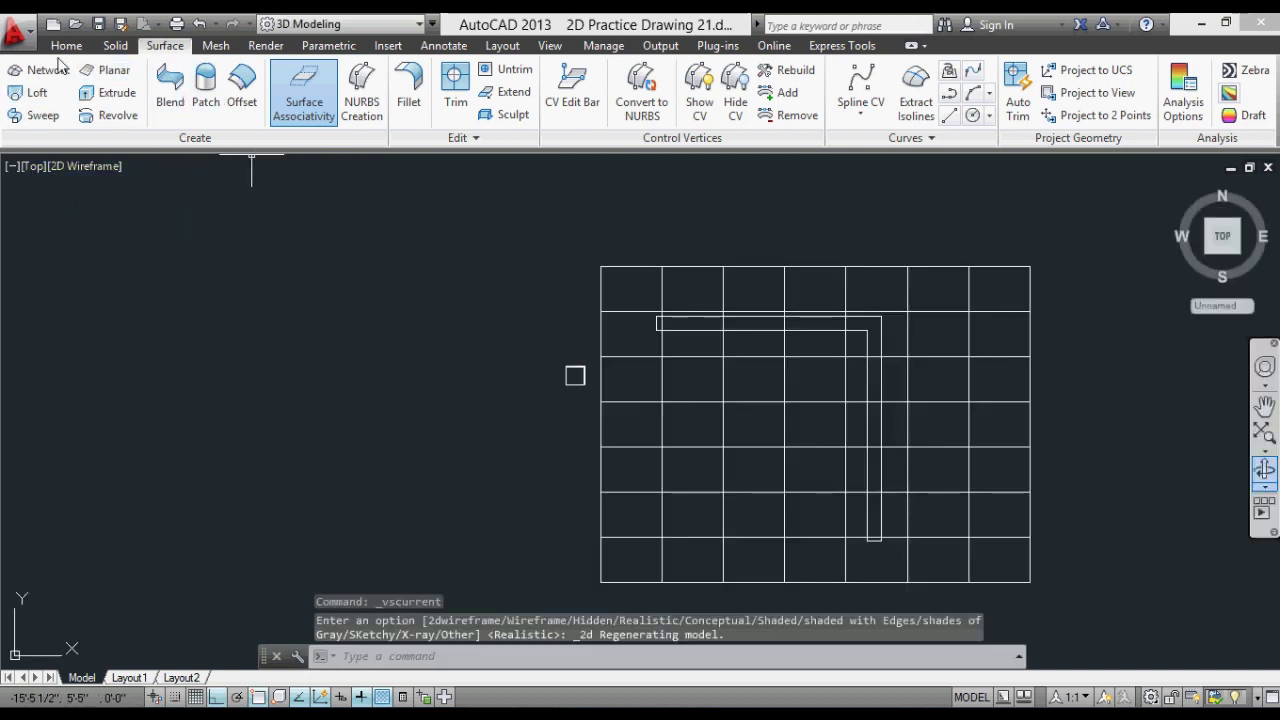
# Orbit to a 3D view and move the zigzag shelf from its bottom corner.
pyautogui.click(67, 46)
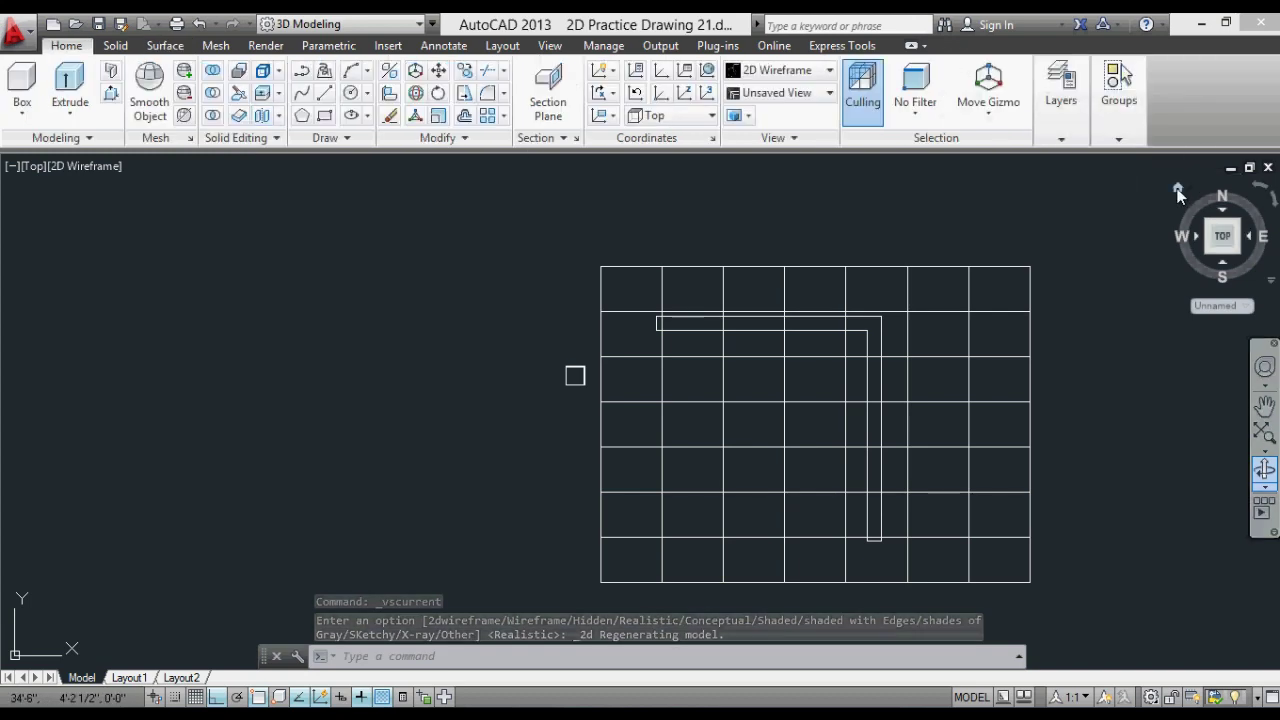
pyautogui.keyDown('shift'); pyautogui.moveTo(575, 375); pyautogui.dragTo(470, 580, button='middle'); pyautogui.keyUp('shift')
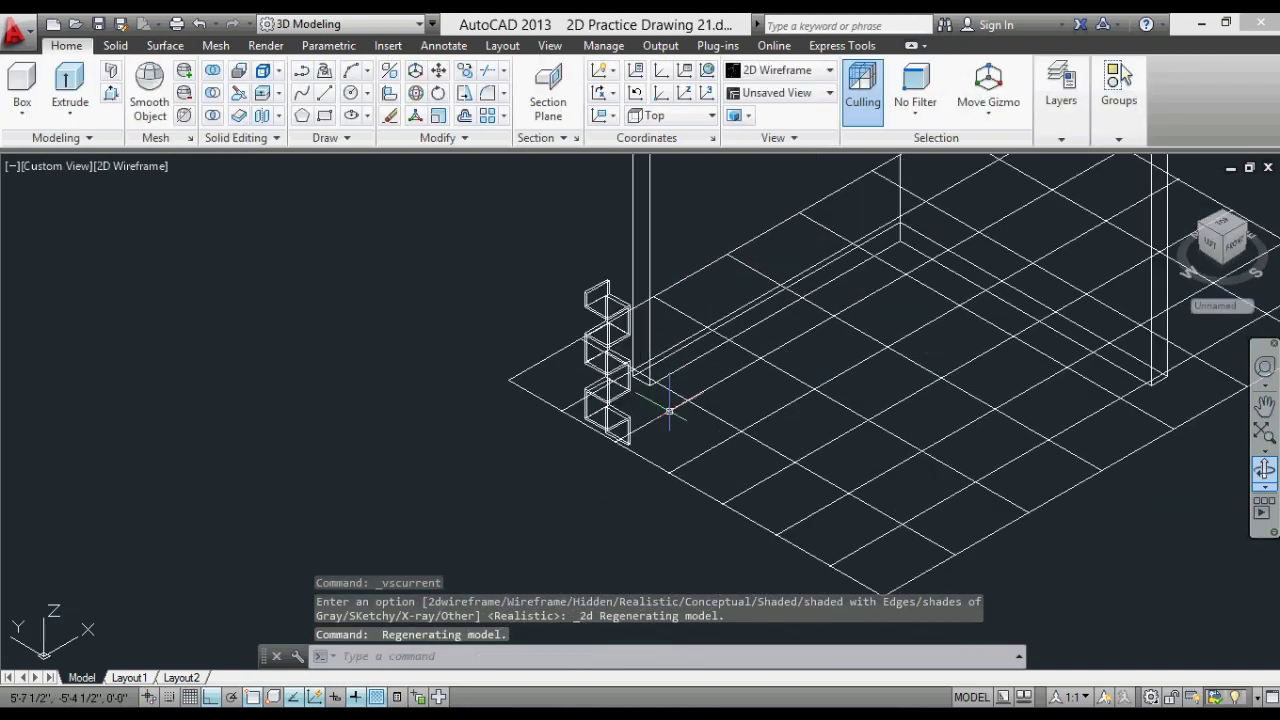
pyautogui.scroll(6, 590, 512)
pyautogui.click(590, 512)
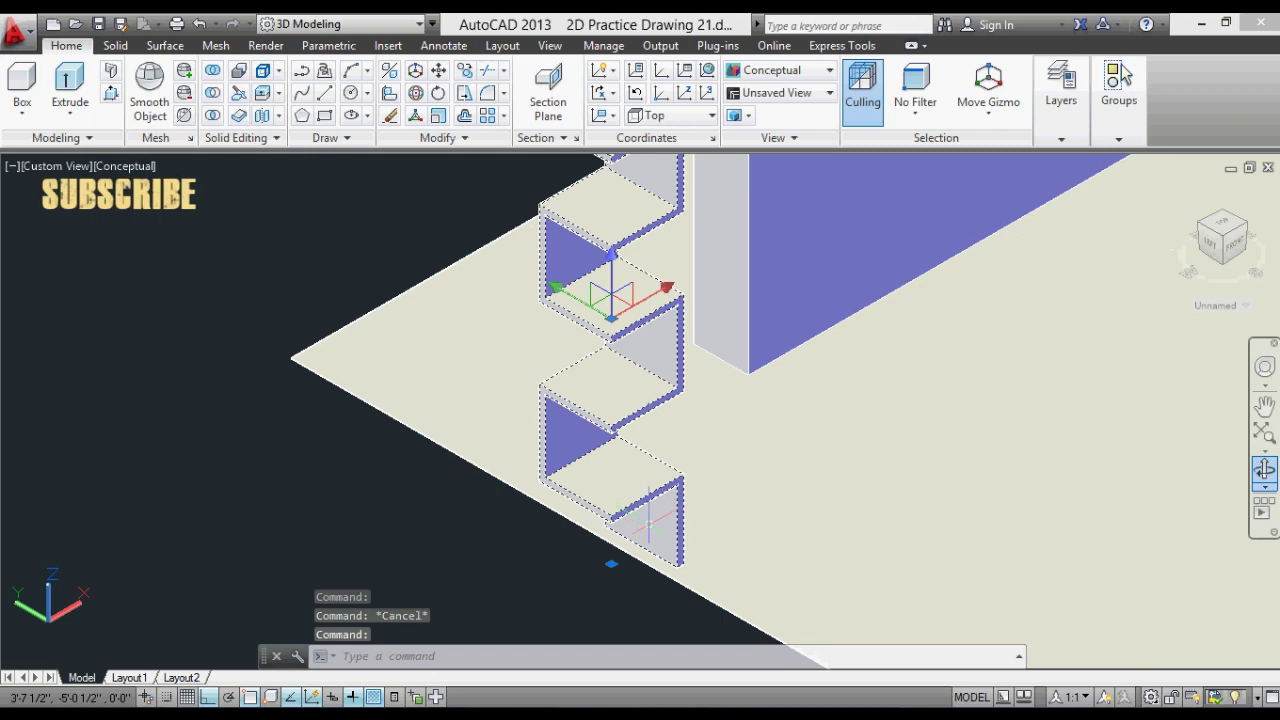
pyautogui.write('m')
pyautogui.press('Return')
pyautogui.scroll(-2, 730, 455)
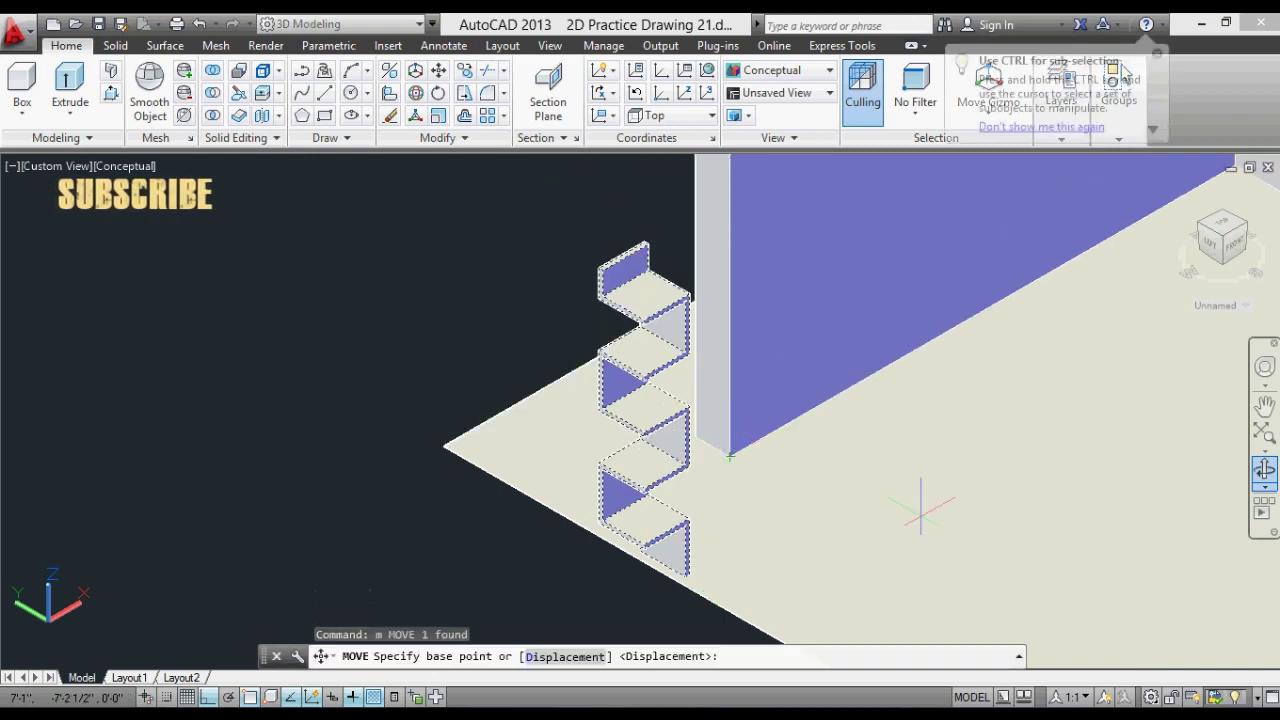
pyautogui.click(1260, 474)
pyautogui.moveTo(769, 474); pyautogui.dragTo(772, 533)
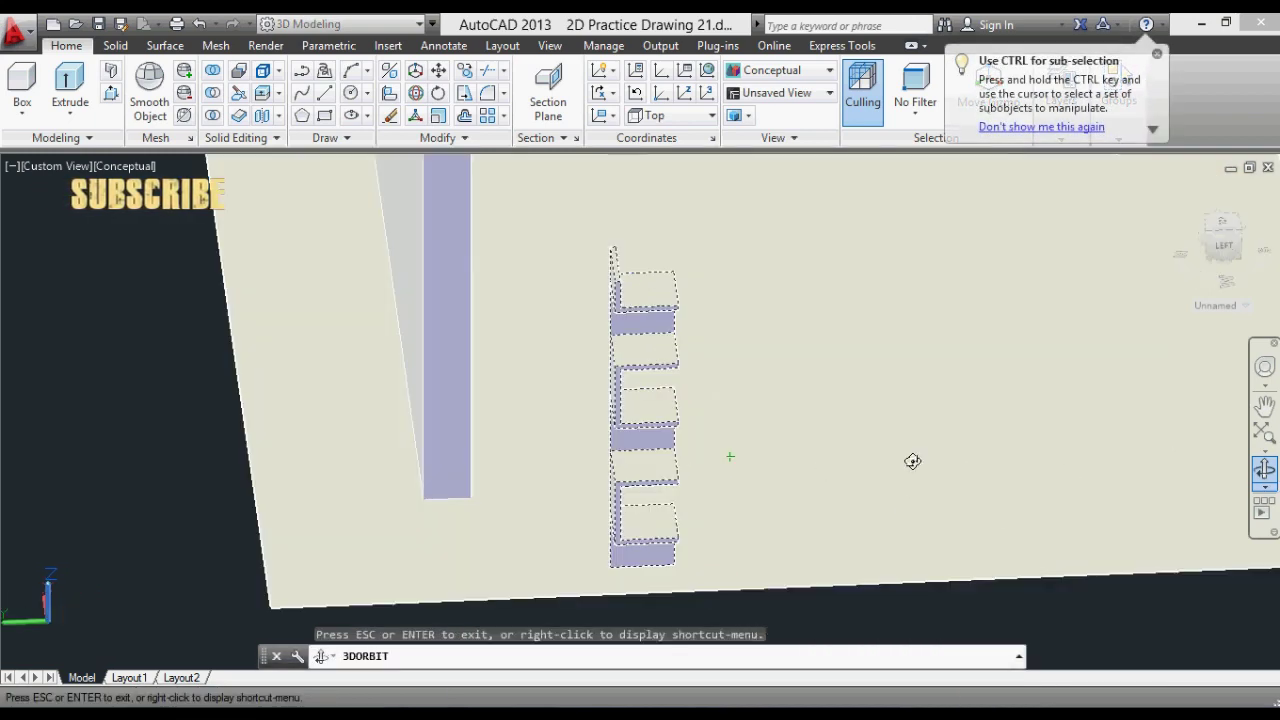
pyautogui.press('Escape')
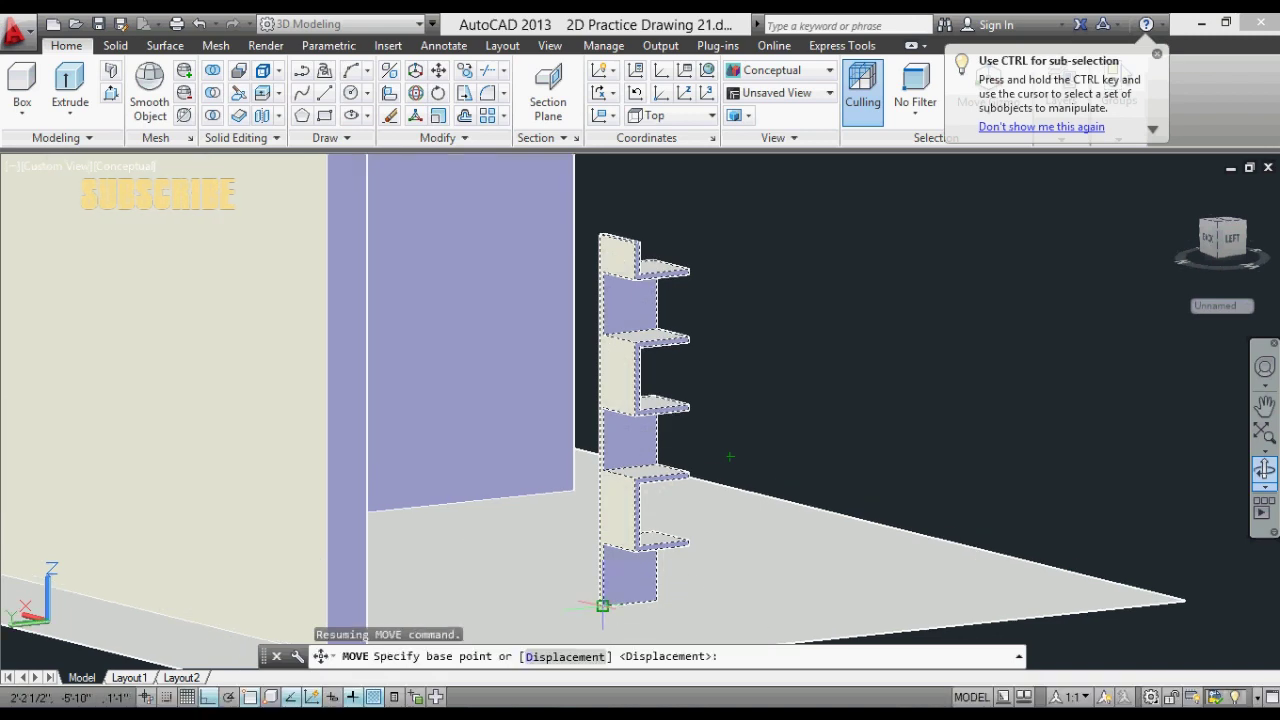
pyautogui.scroll(5, 600, 603)
pyautogui.click(578, 600)
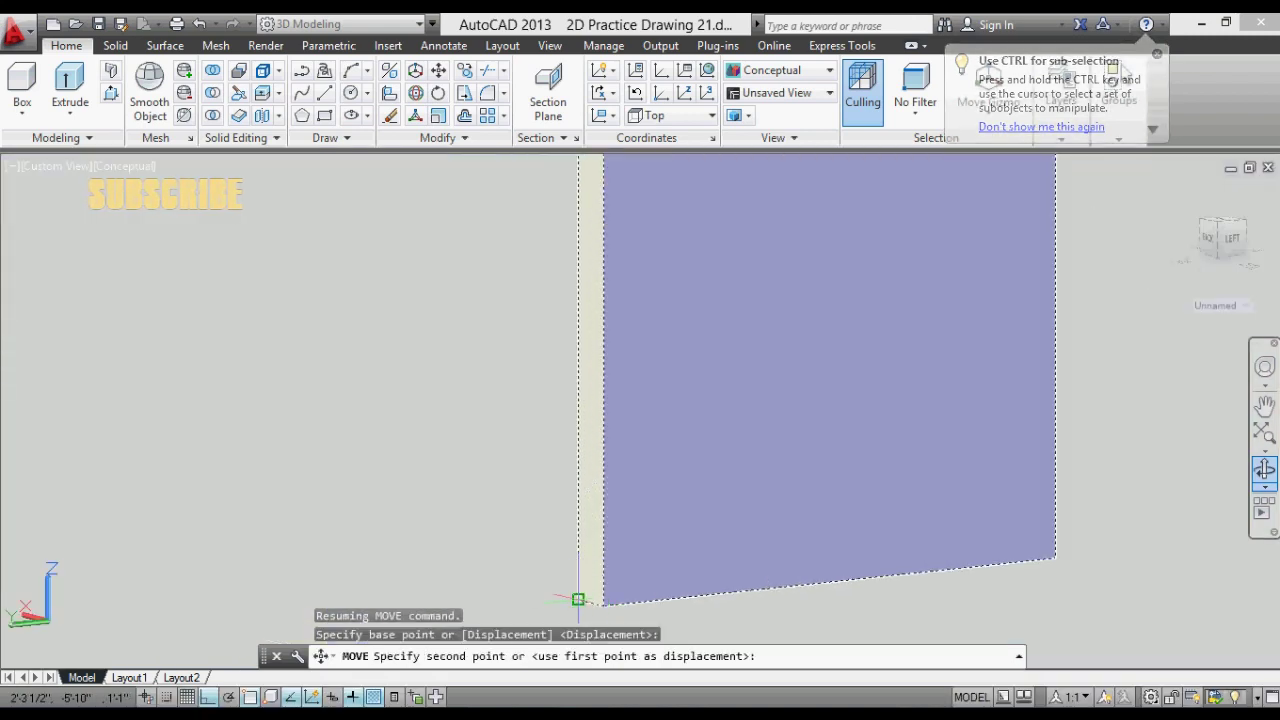
# Orbit toward the wall corner, then cancel the move with the shelf unplaced.
pyautogui.scroll(-5, 578, 600)
pyautogui.keyDown('shift'); pyautogui.moveTo(710, 495); pyautogui.dragTo(760, 450, button='middle'); pyautogui.keyUp('shift')
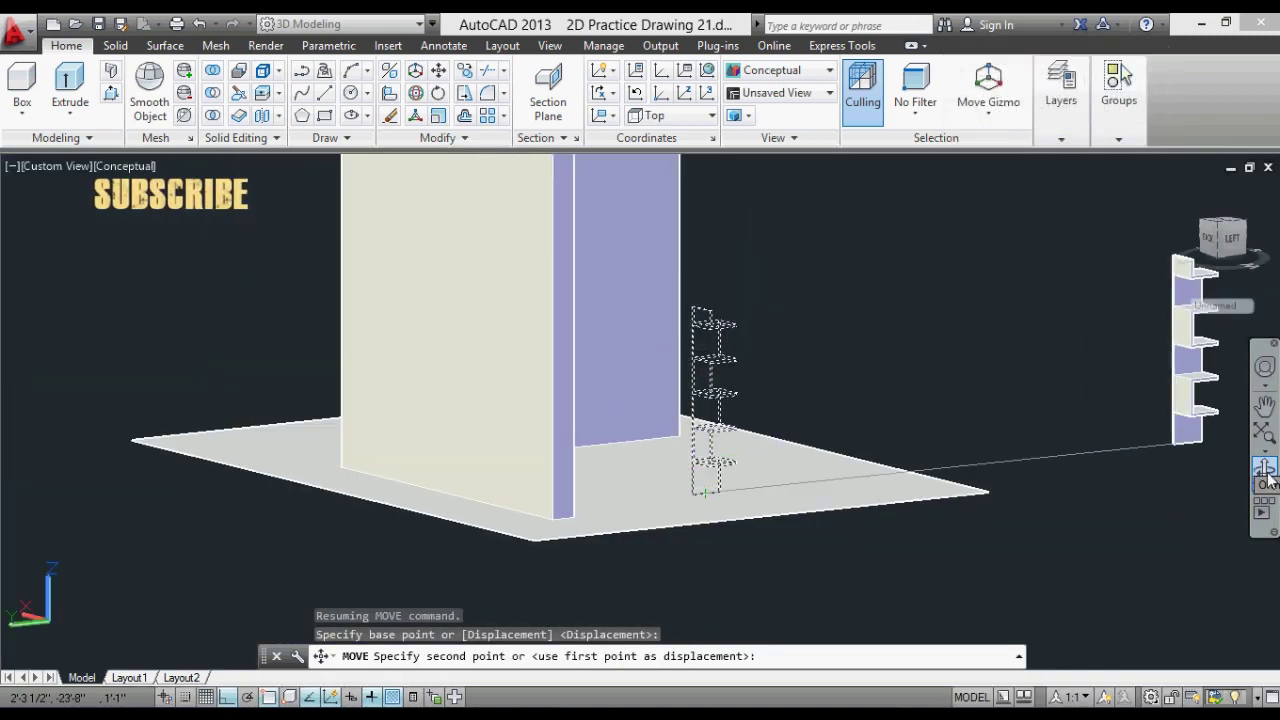
pyautogui.click(1265, 470)
pyautogui.moveTo(963, 484); pyautogui.dragTo(563, 489)
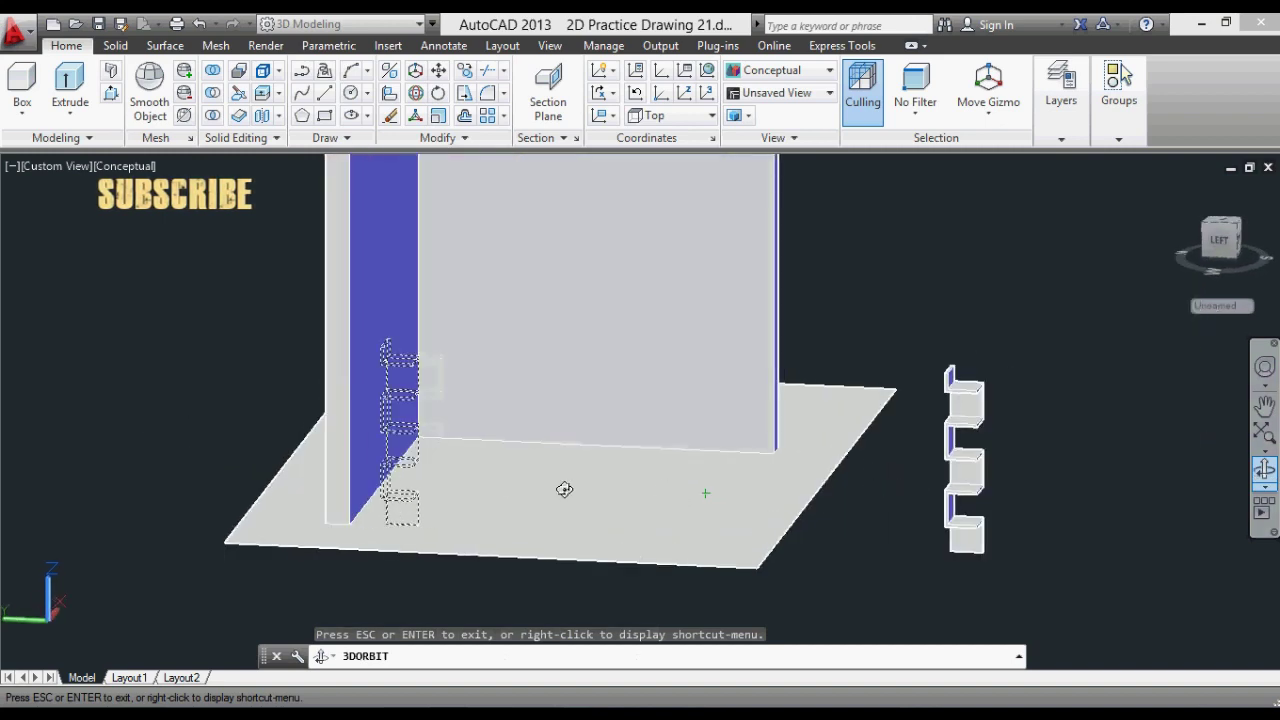
pyautogui.press('Escape')
pyautogui.scroll(5, 418, 442)
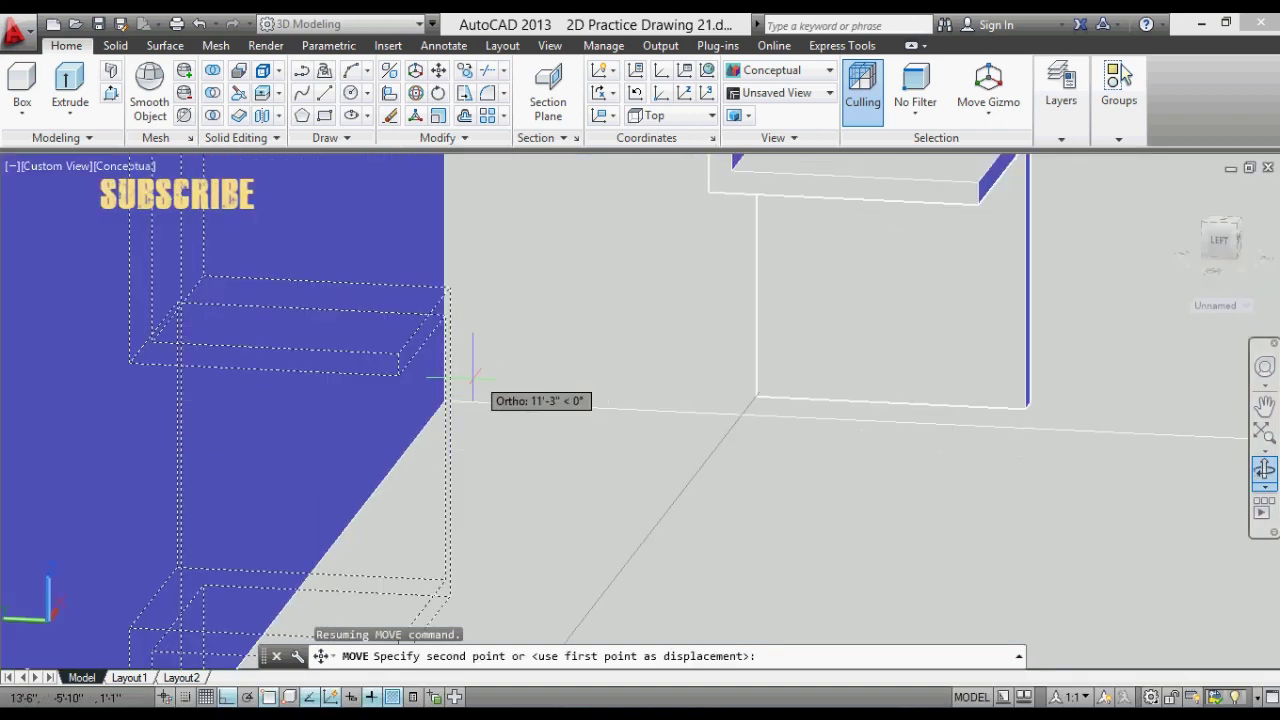
pyautogui.scroll(-2, 449, 395)
pyautogui.press('Escape')
pyautogui.scroll(-5, 449, 395)
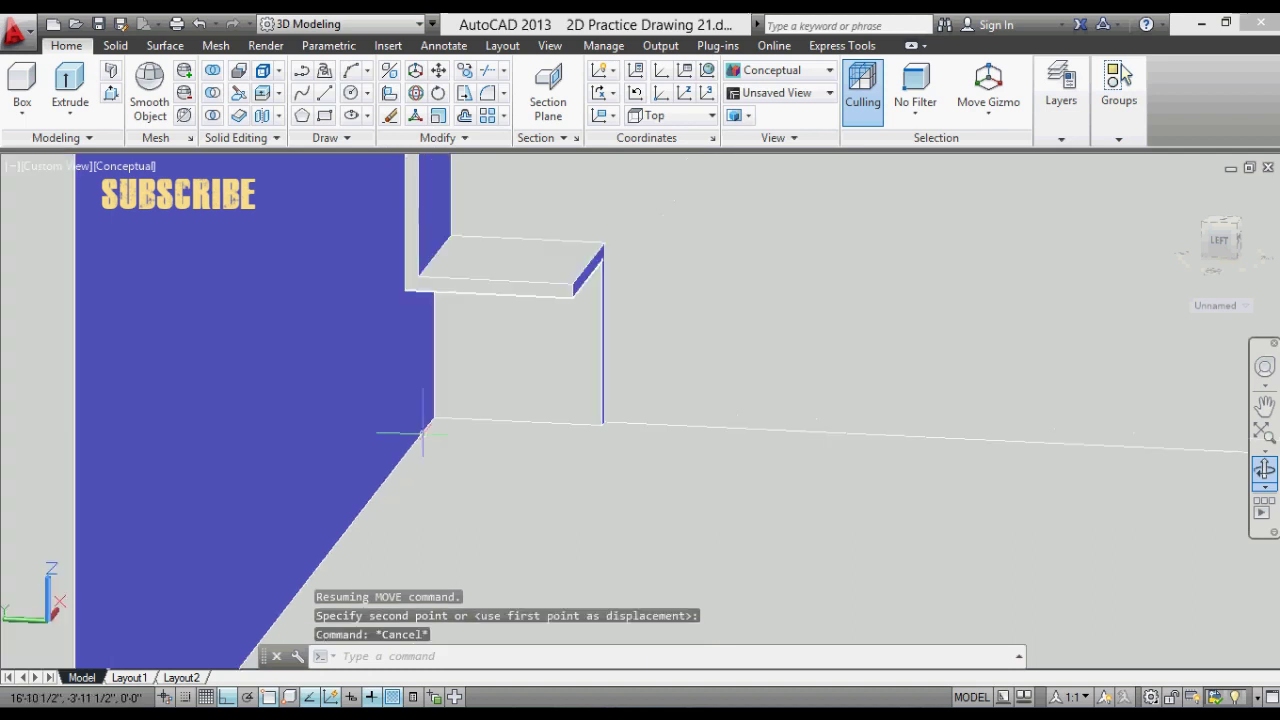
# Switch to the Realistic visual style and orbit around the wall and shelves.
pyautogui.click(139, 166)
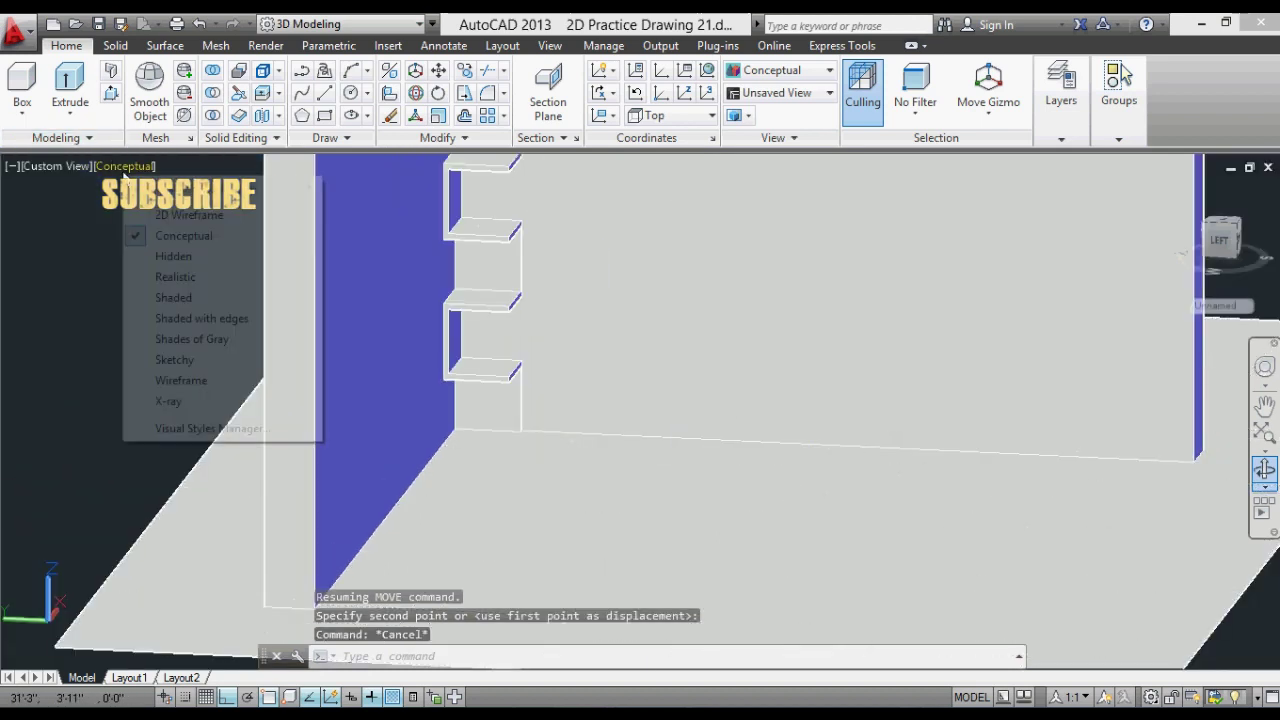
pyautogui.click(180, 277)
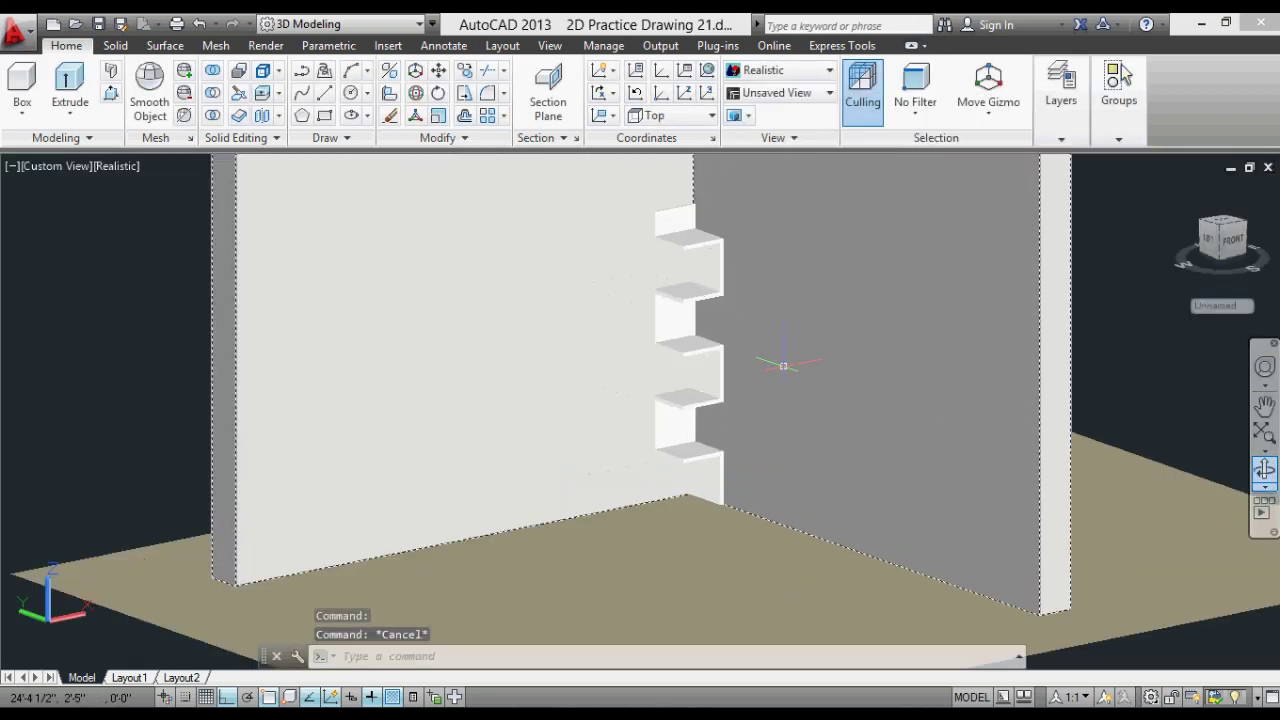
pyautogui.keyDown('shift'); pyautogui.moveTo(786, 366); pyautogui.dragTo(807, 412, button='middle'); pyautogui.keyUp('shift')
pyautogui.moveTo(807, 412)
pyautogui.mouseDown()
pyautogui.moveTo(786, 403)
pyautogui.moveTo(900, 409)
pyautogui.moveTo(720, 400)
pyautogui.moveTo(811, 286)
pyautogui.mouseUp()
pyautogui.press('Escape')
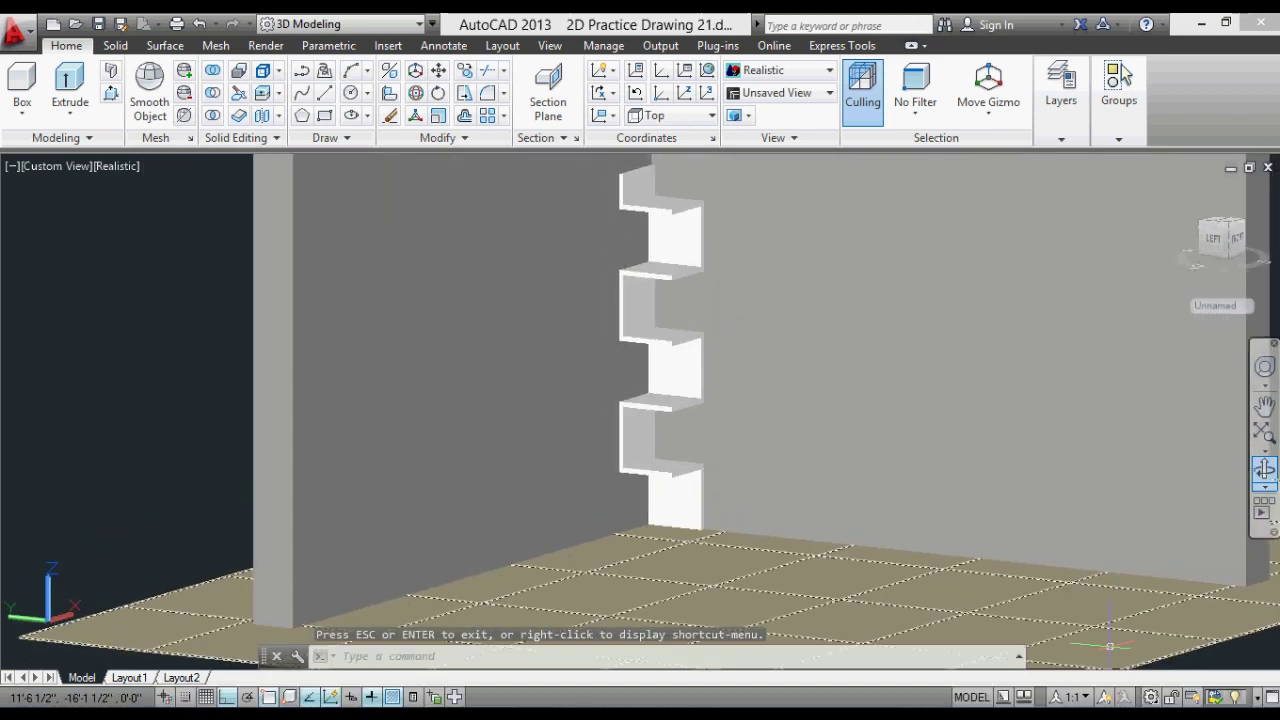